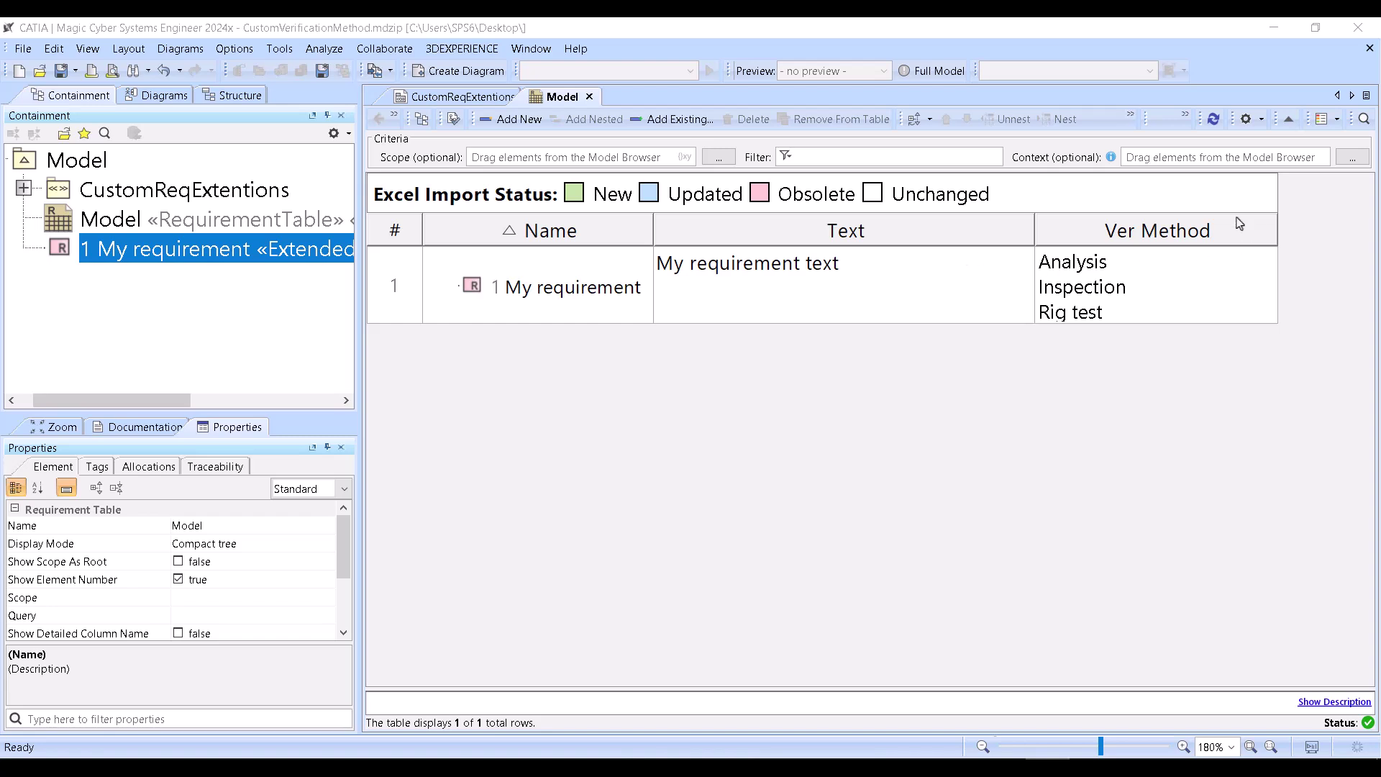
Narrow the table's Text column and view the choices for the Inspection entry in My requirement's Ver Method.
left_click(1103, 262)
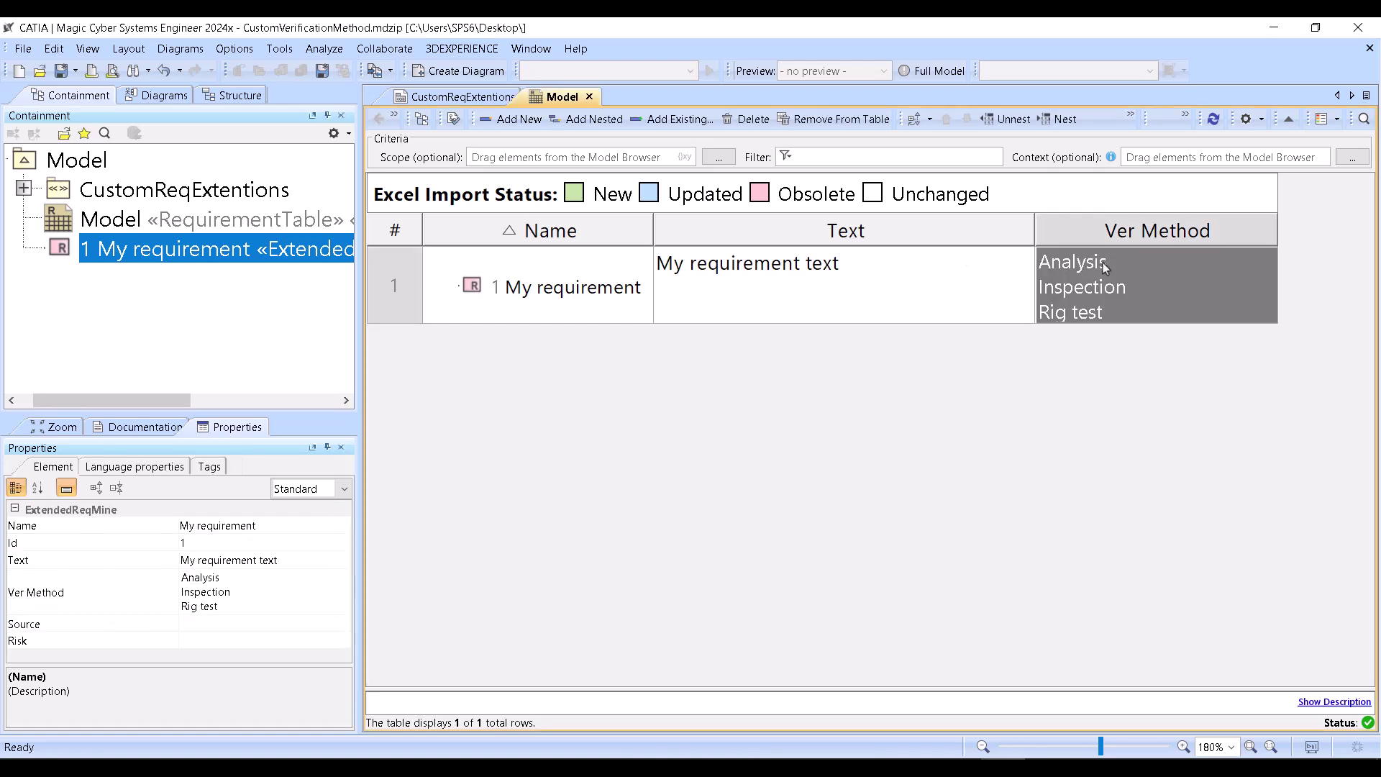
left_click_drag(1025, 239, 916, 232)
left_click(1039, 281)
left_click(1039, 281)
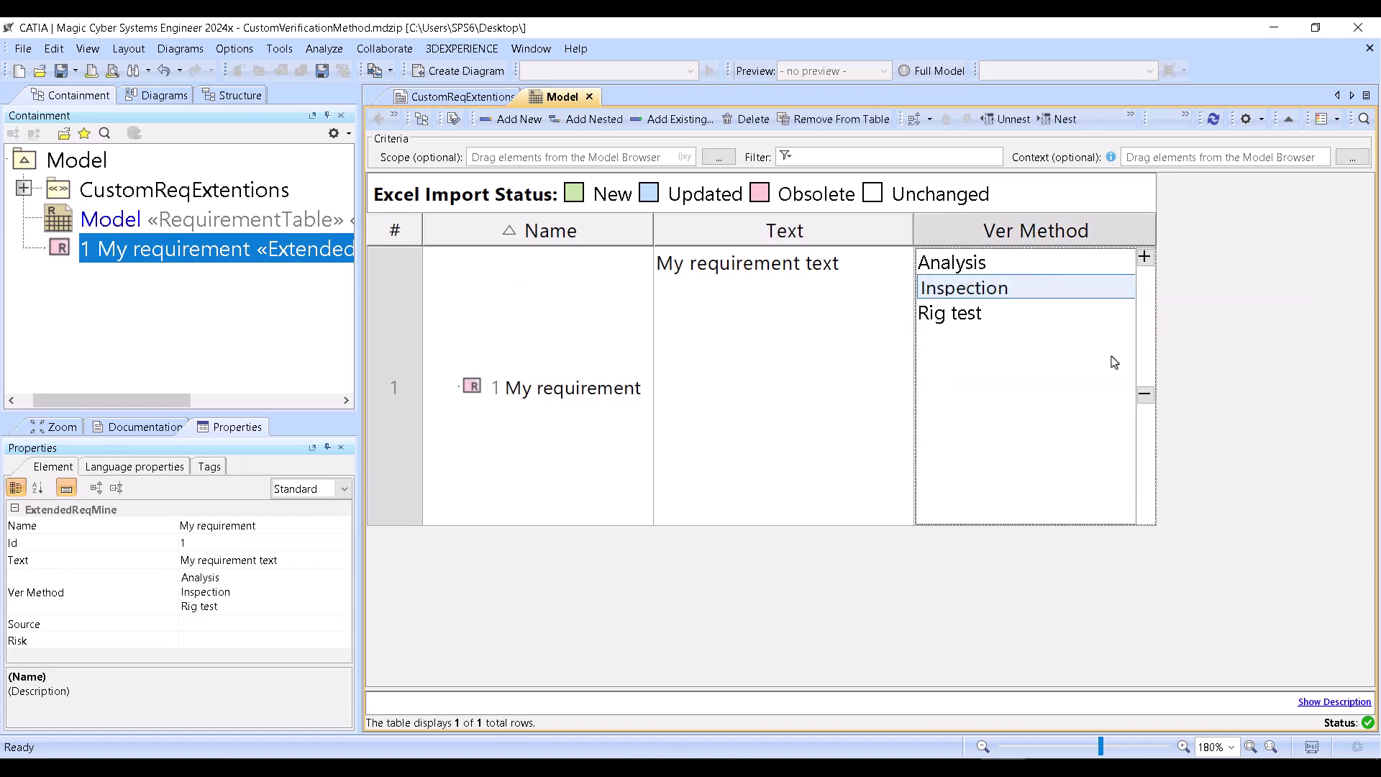
left_click(971, 313)
left_click(971, 290)
left_click(970, 292)
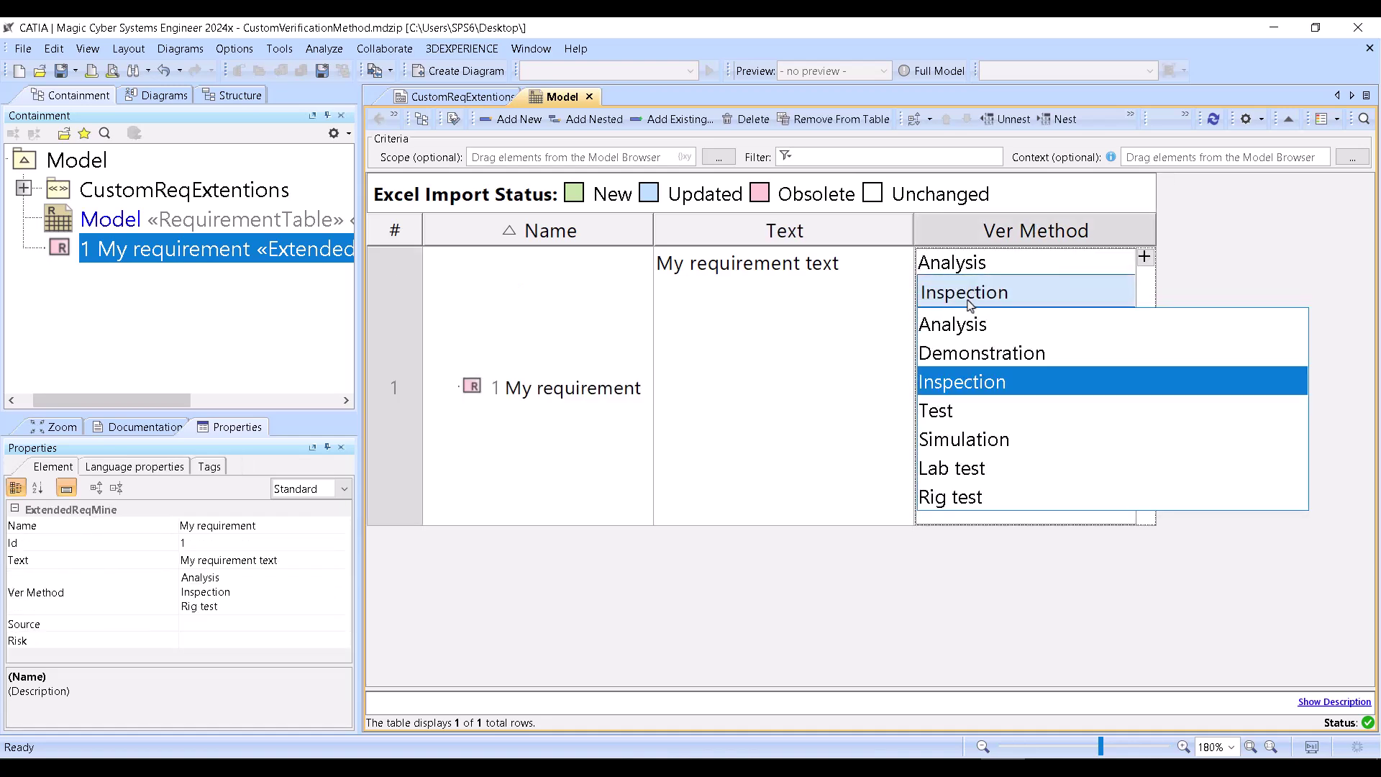
left_click(972, 294)
Remove the Rig test and Inspection entries from the Ver Method of My requirement.
left_click(971, 317)
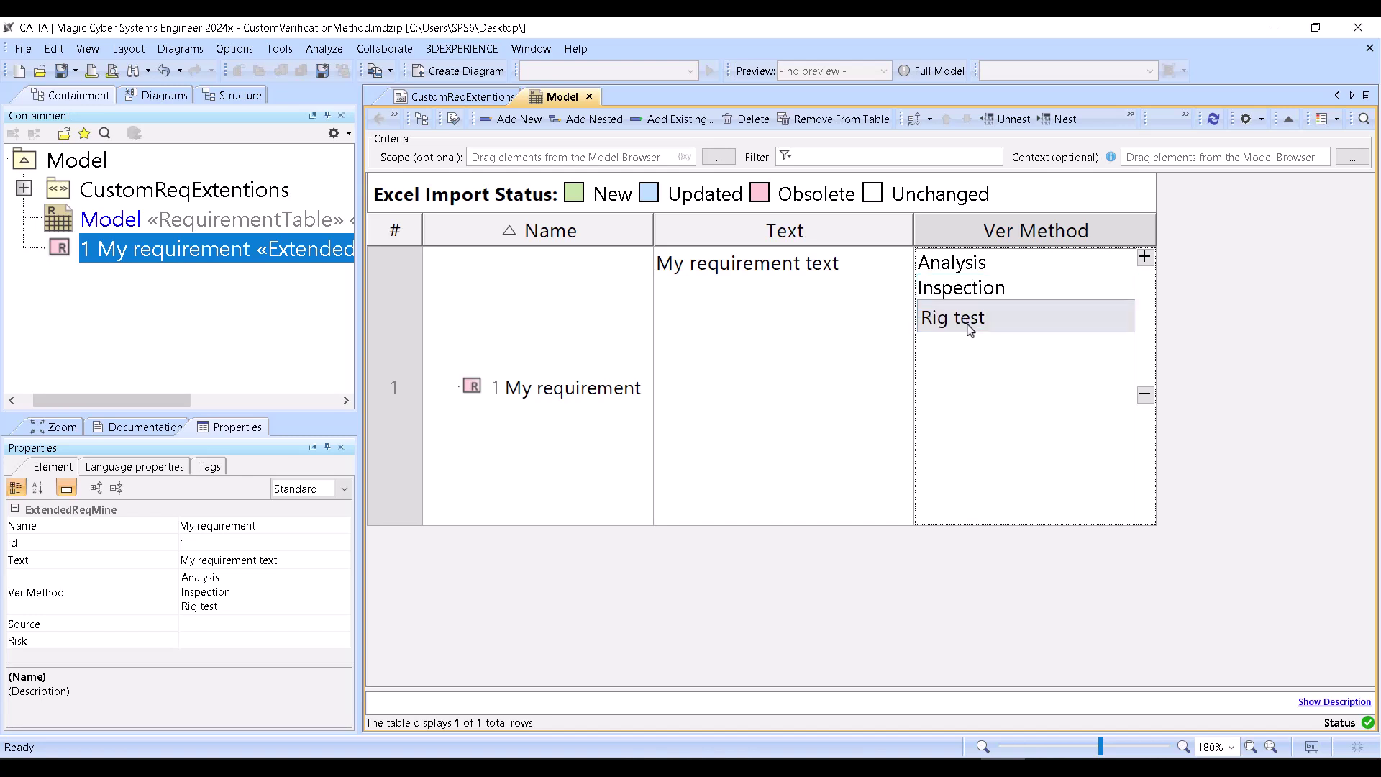
left_click(1146, 397)
left_click(971, 289)
left_click(971, 291)
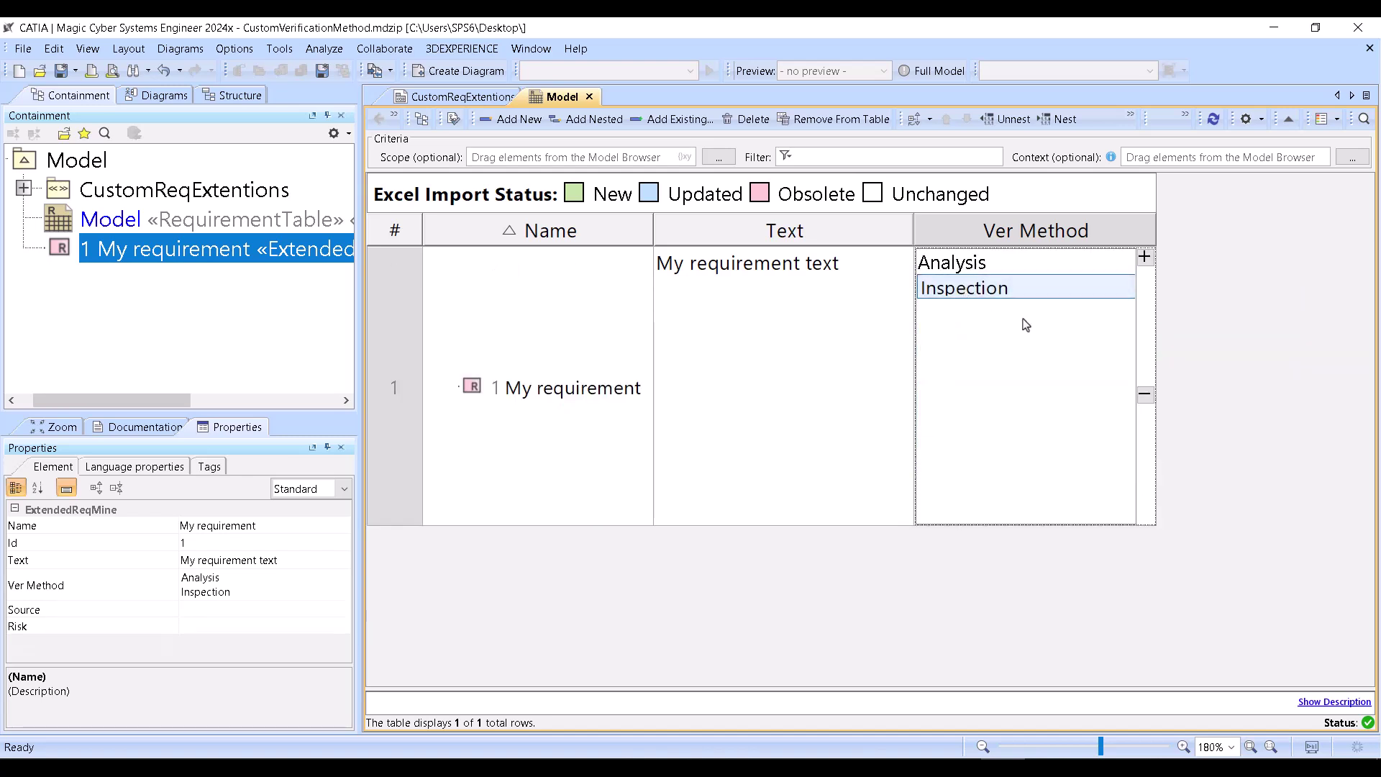
left_click(1146, 395)
Add a second entry to My requirement's Ver Method and set it to Lab test.
left_click(970, 279)
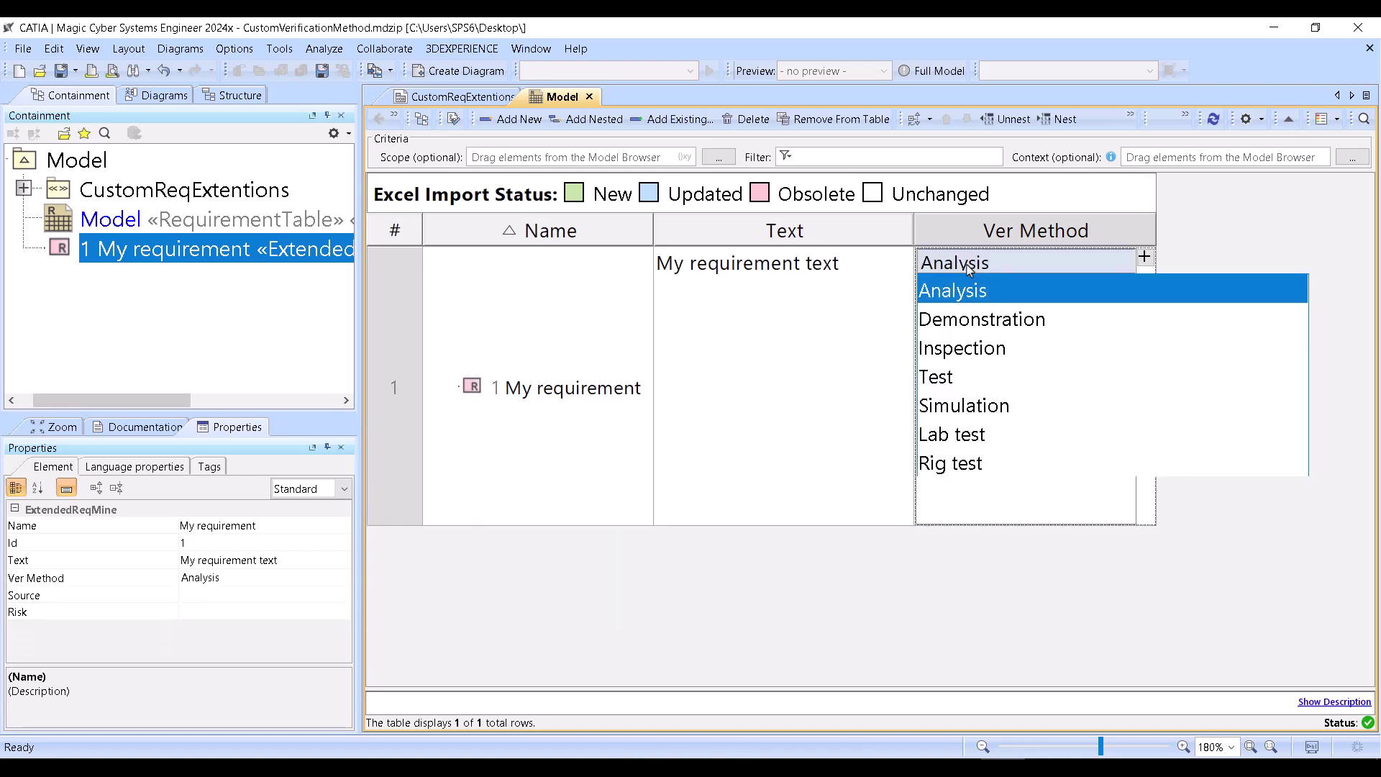
left_click(969, 270)
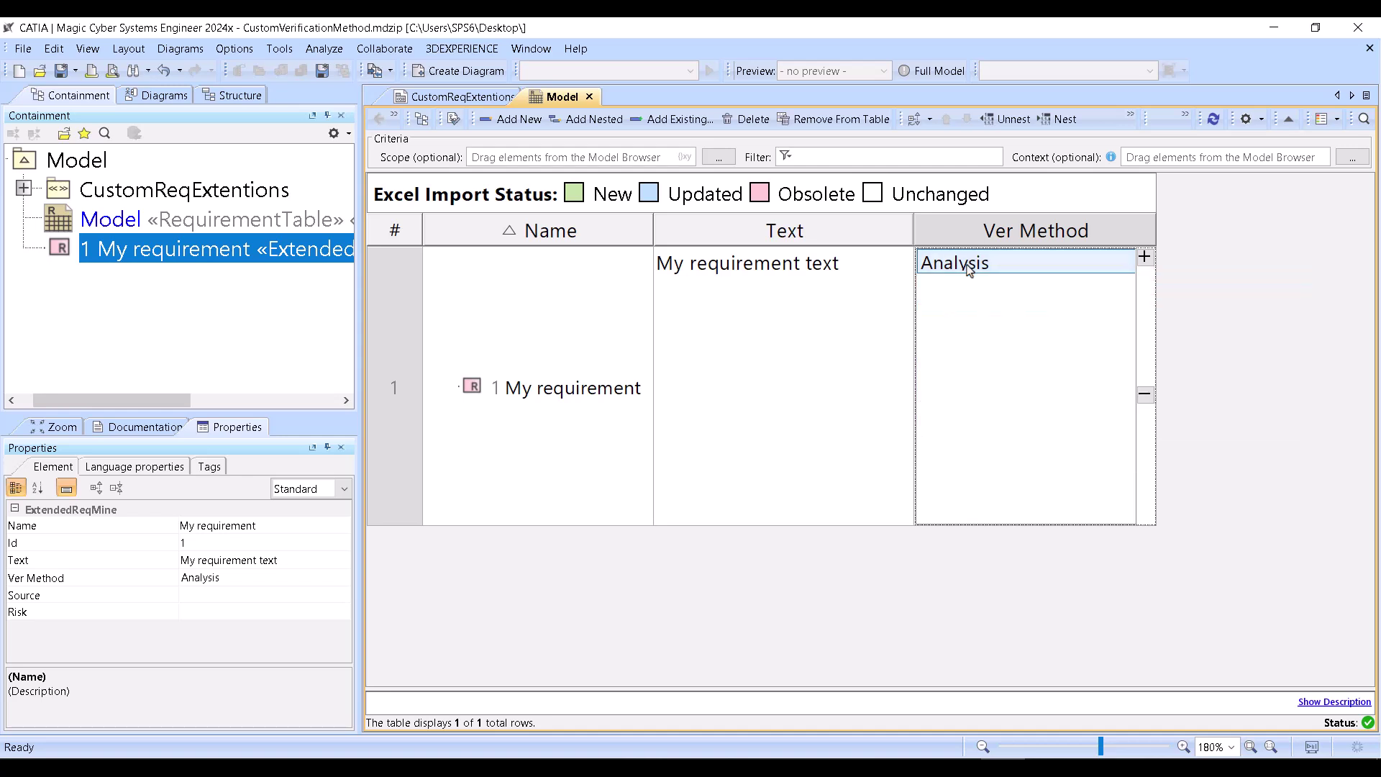
left_click(1063, 261)
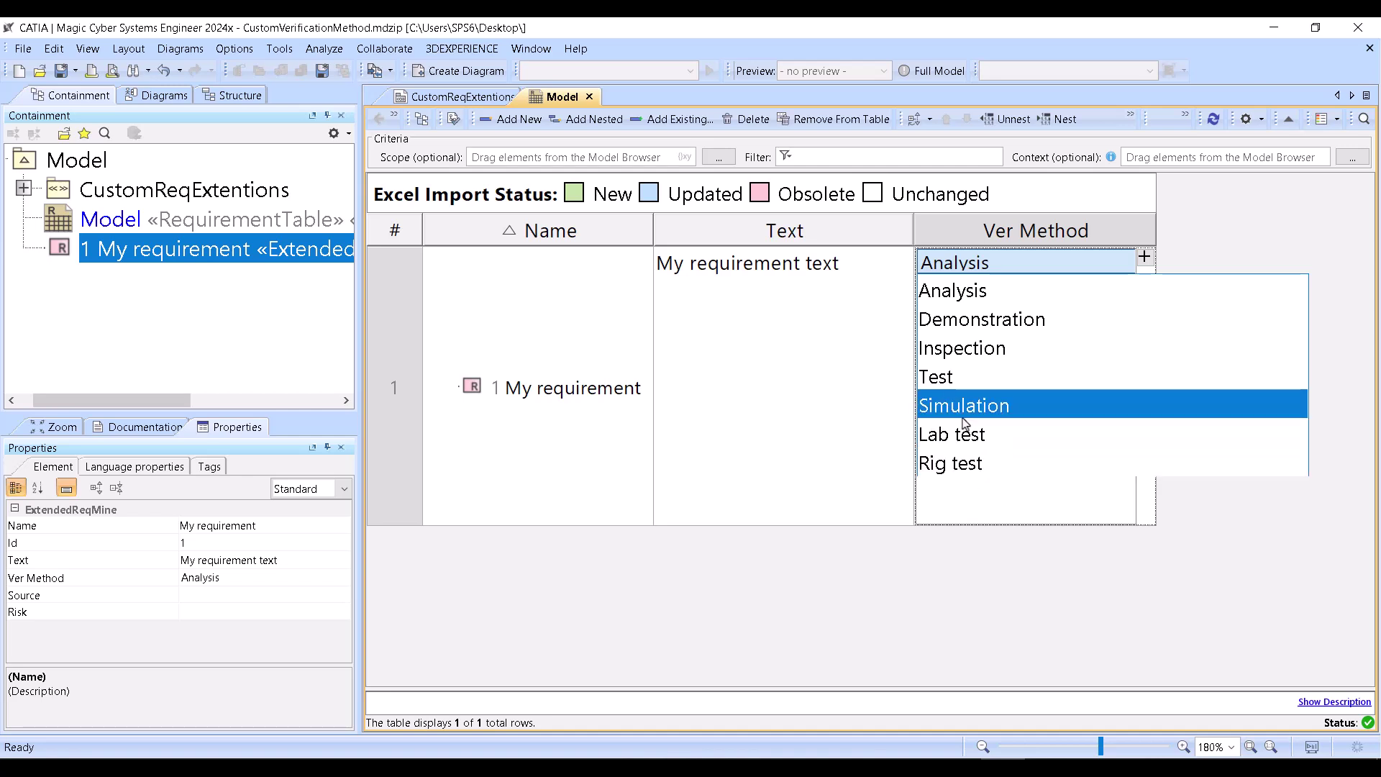
left_click(964, 260)
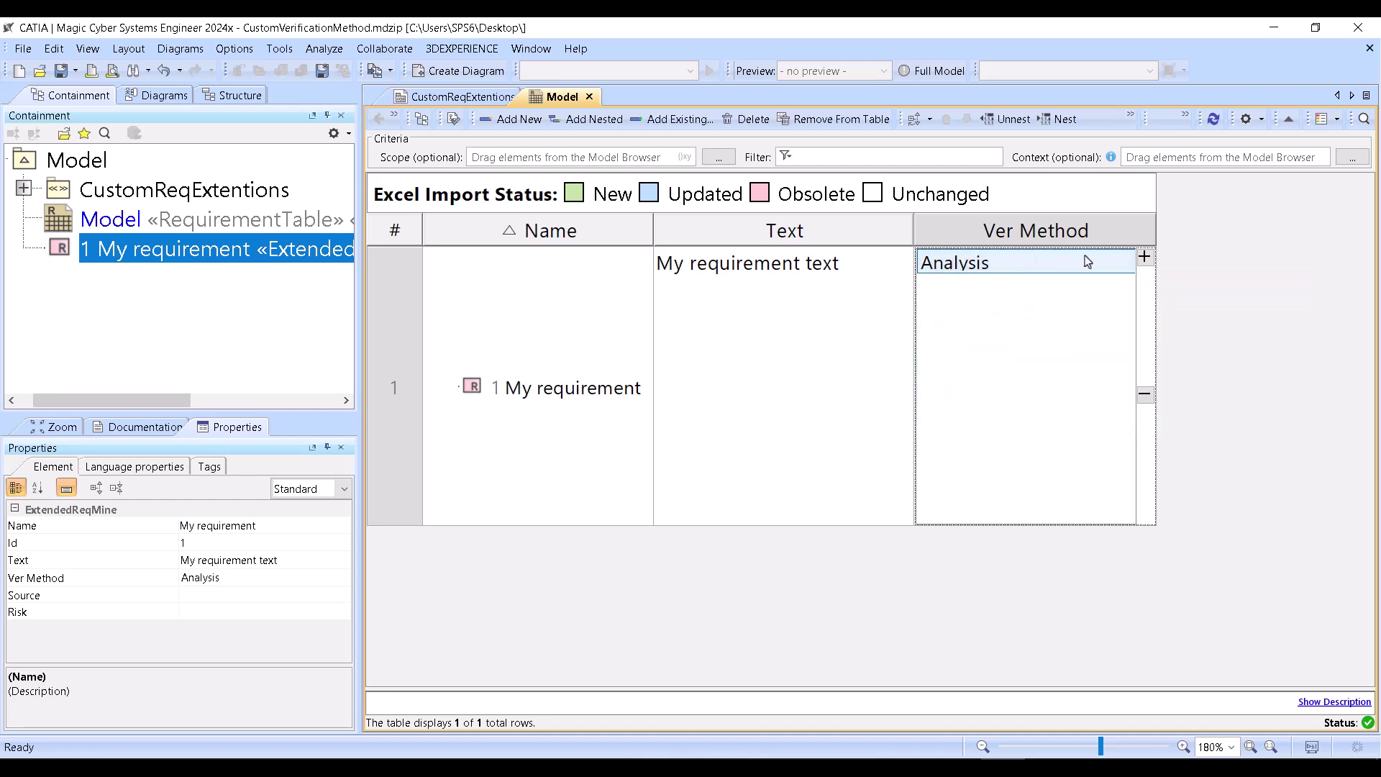
left_click(1145, 258)
left_click(985, 290)
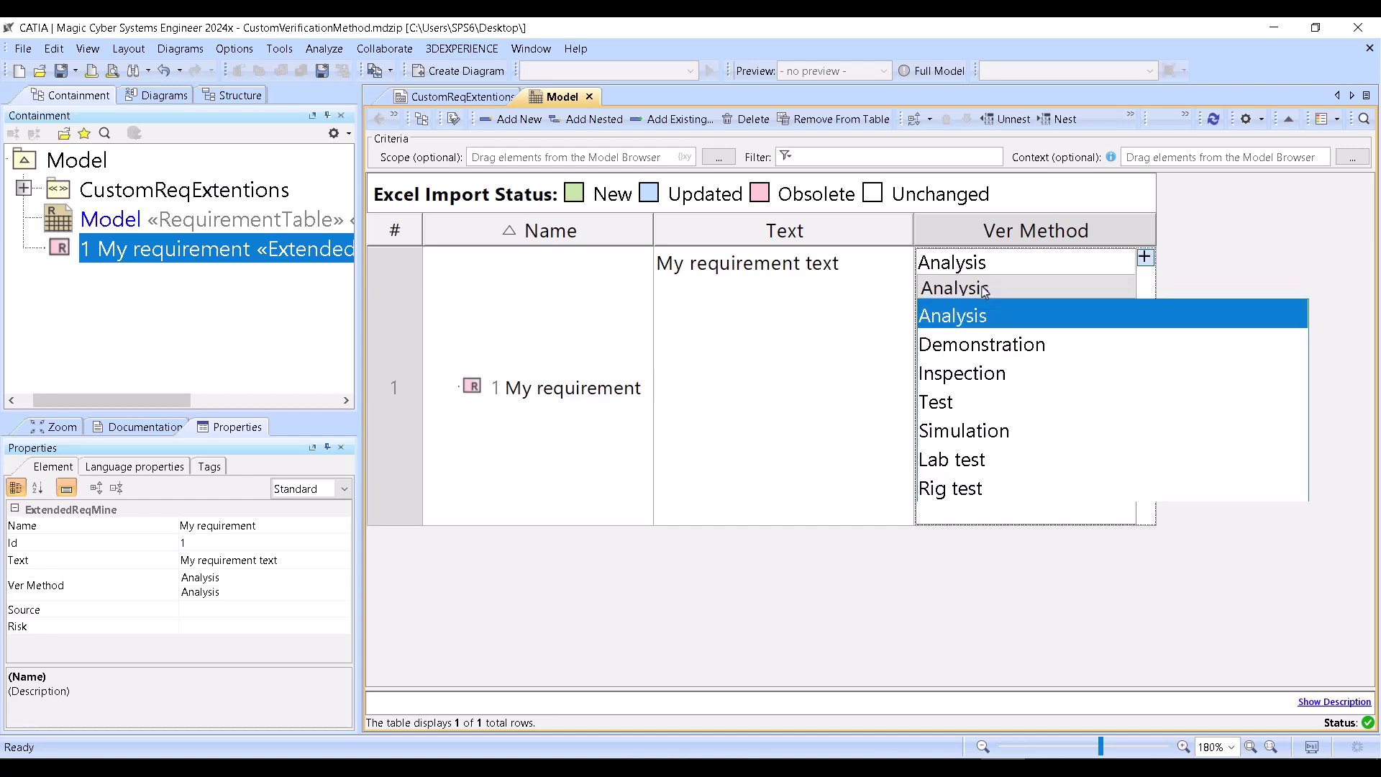
left_click(956, 462)
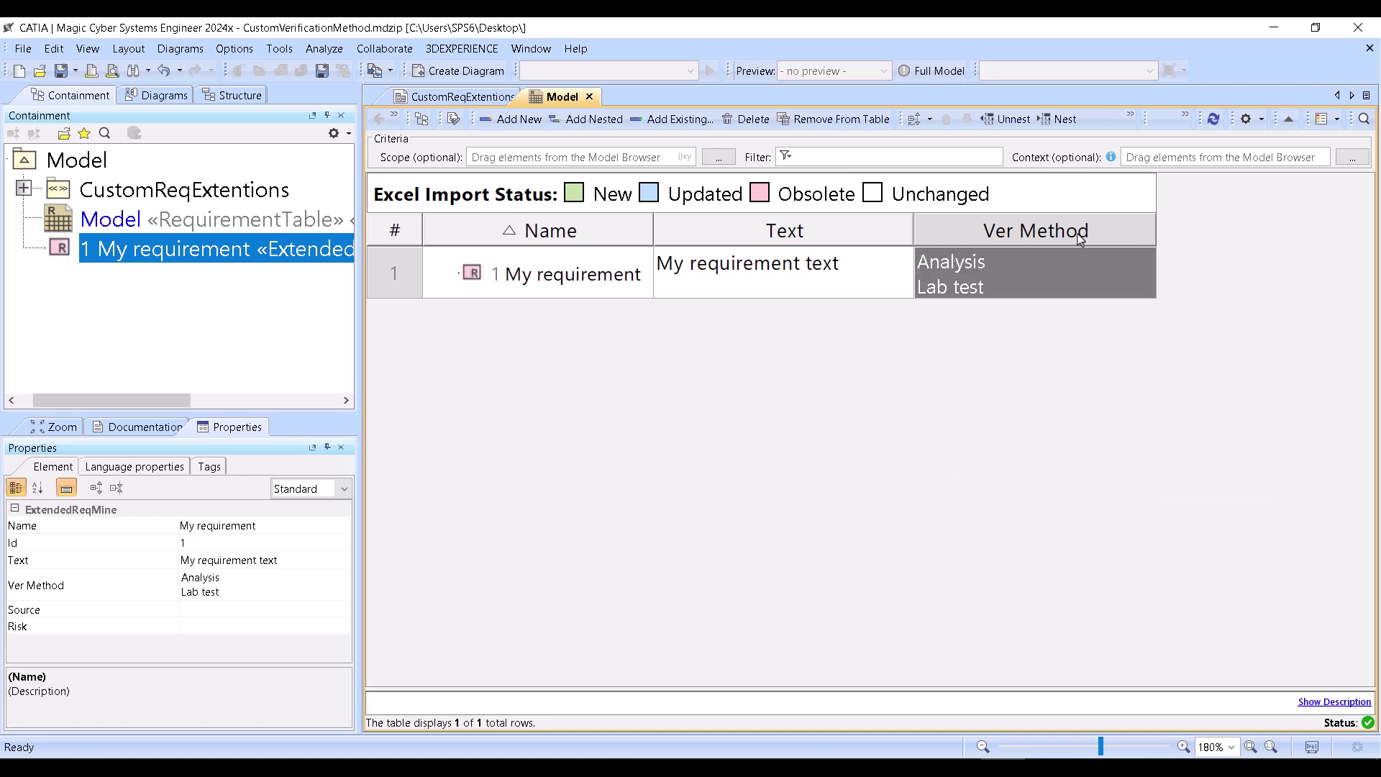
Add another Ver Method entry to My requirement and set it to Test.
left_click(1092, 269)
left_click(1143, 259)
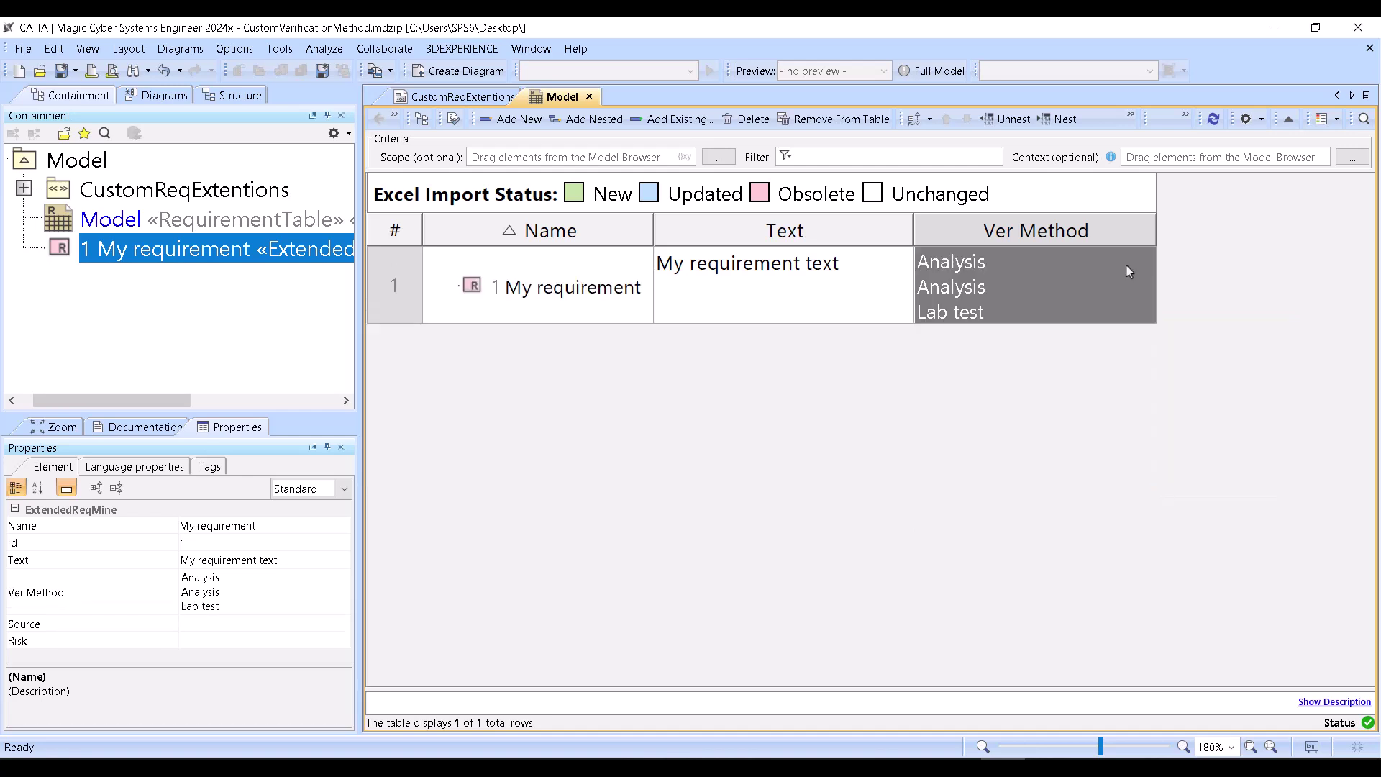
left_click(941, 317)
scroll(942, 316, "up", 5)
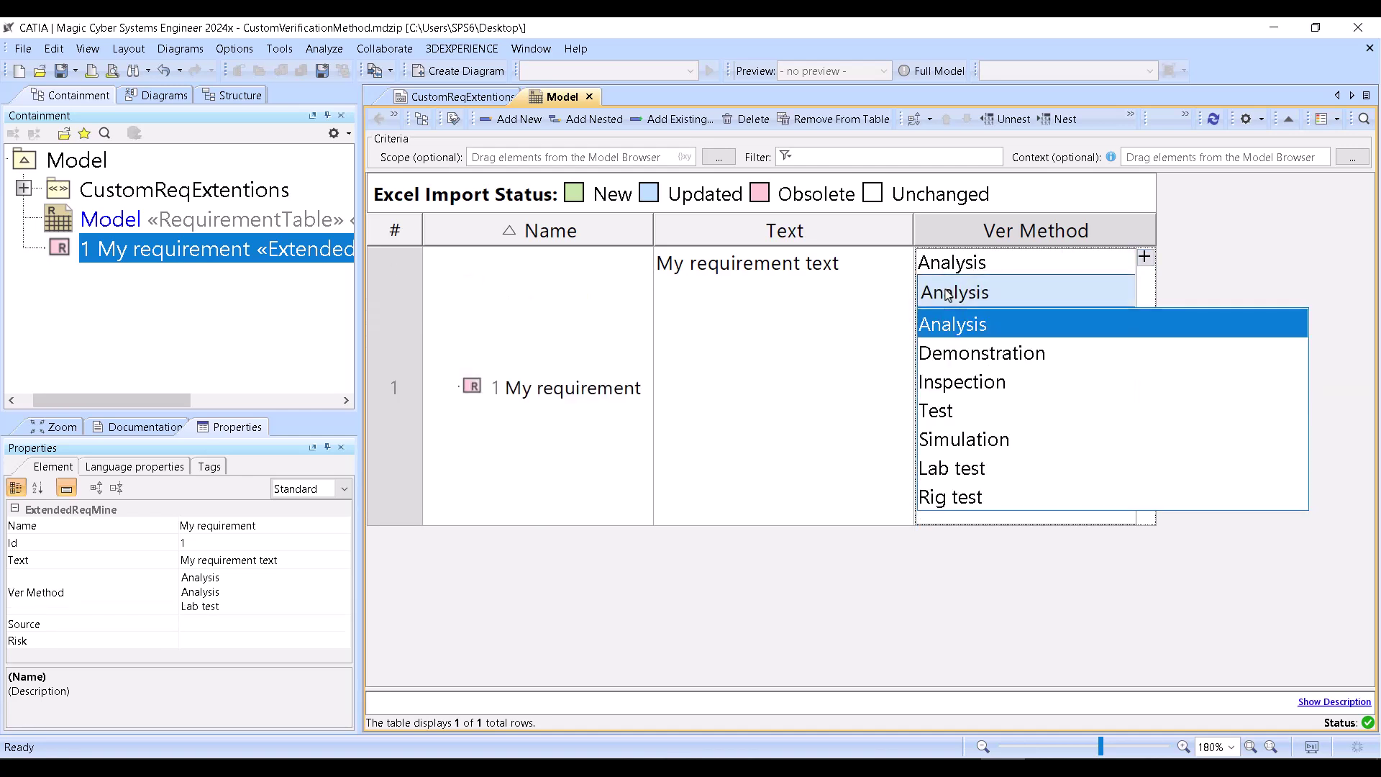
left_click(946, 409)
left_click(943, 459)
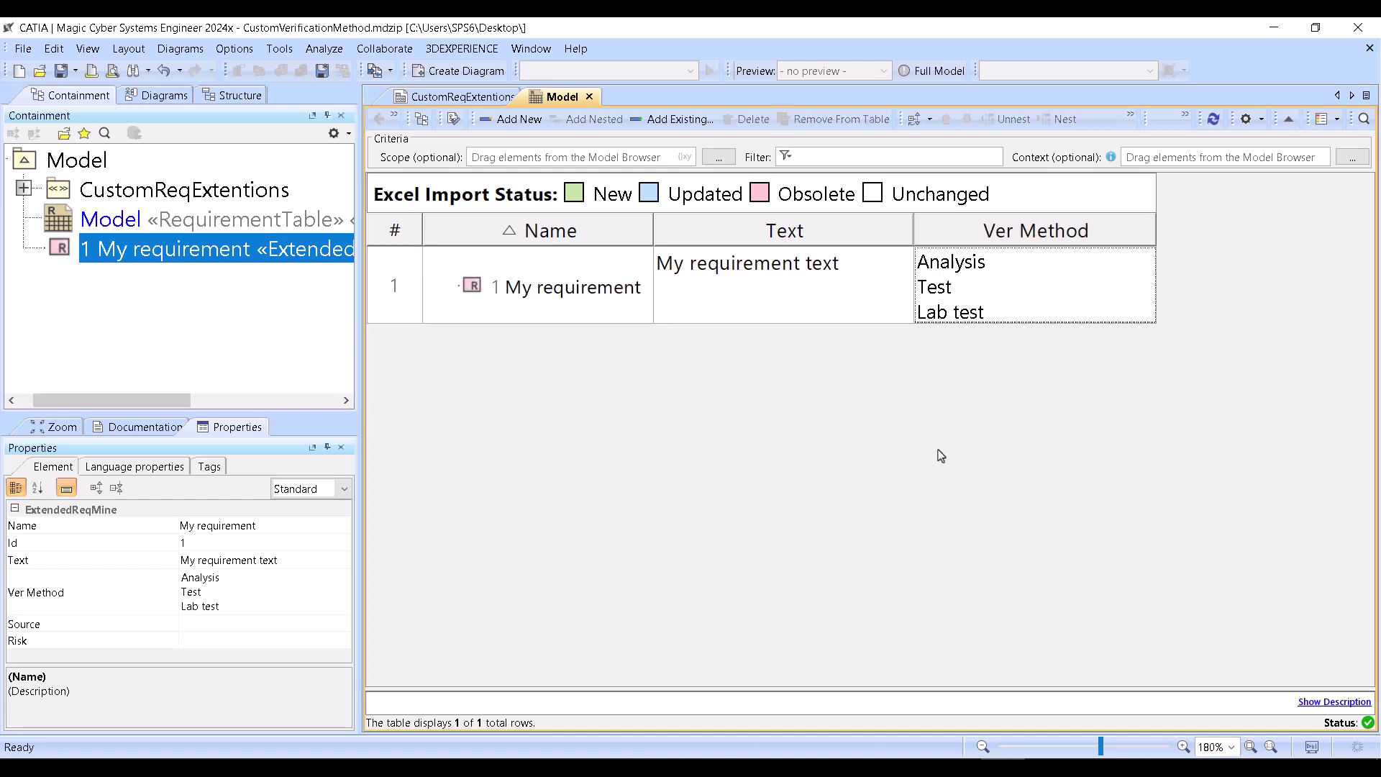
Write the requirement table to the linked Model.xlsx file and dismiss the sync notification.
left_click(1185, 116)
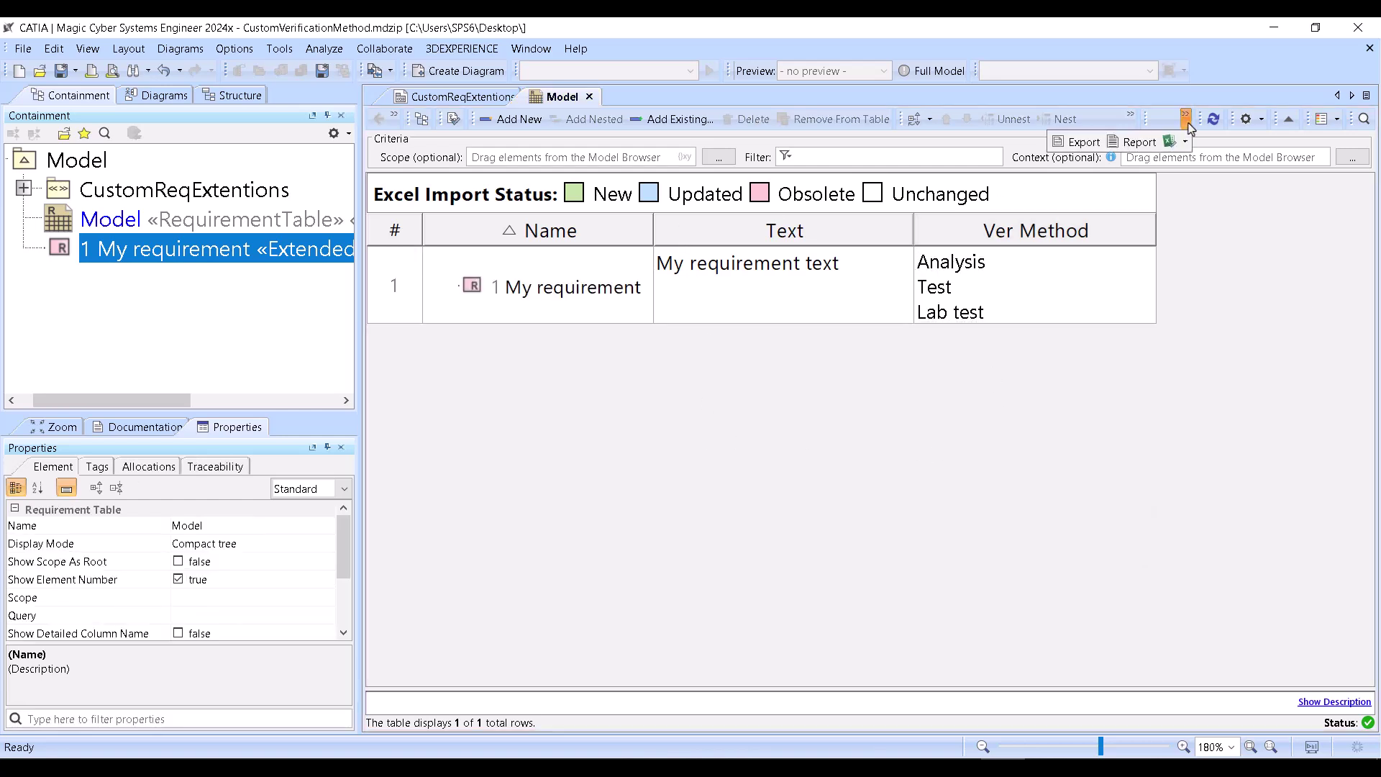
left_click(1173, 141)
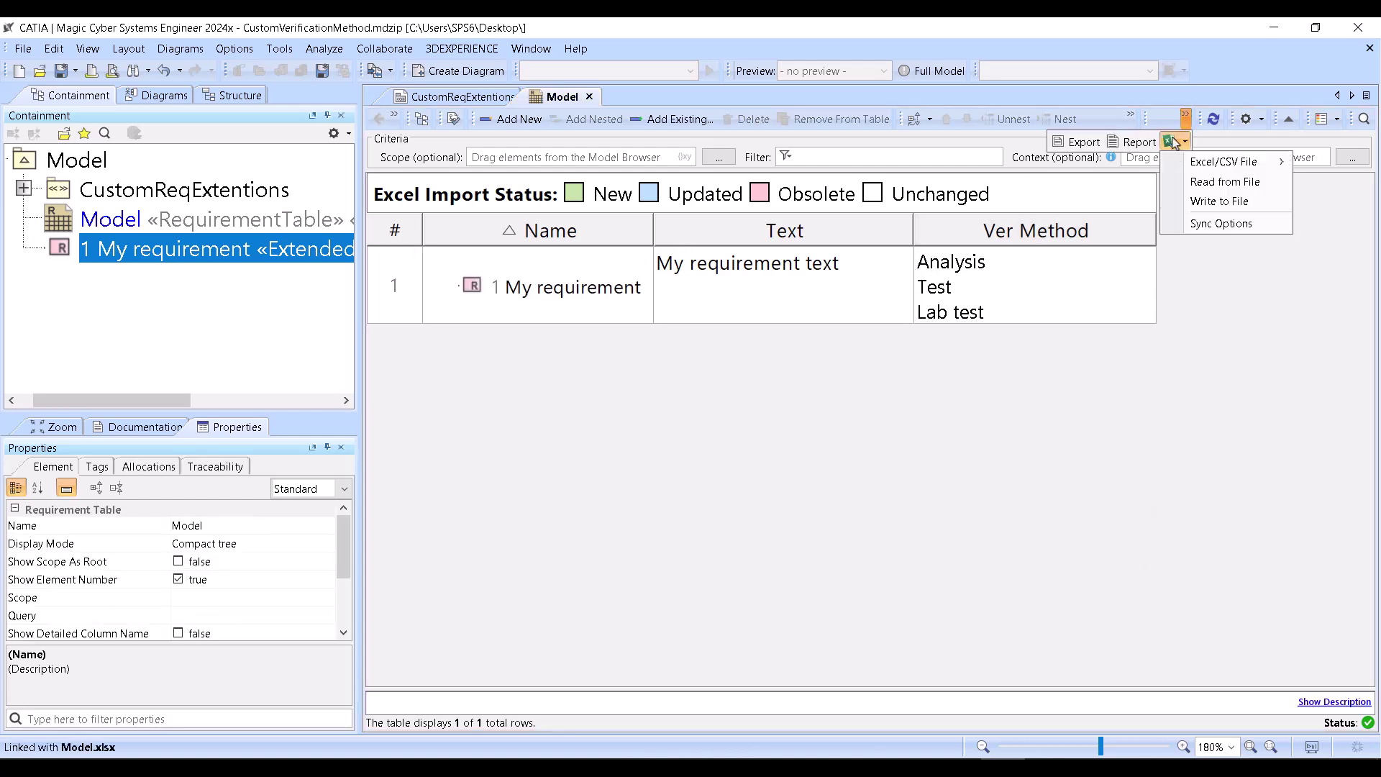
left_click(1227, 202)
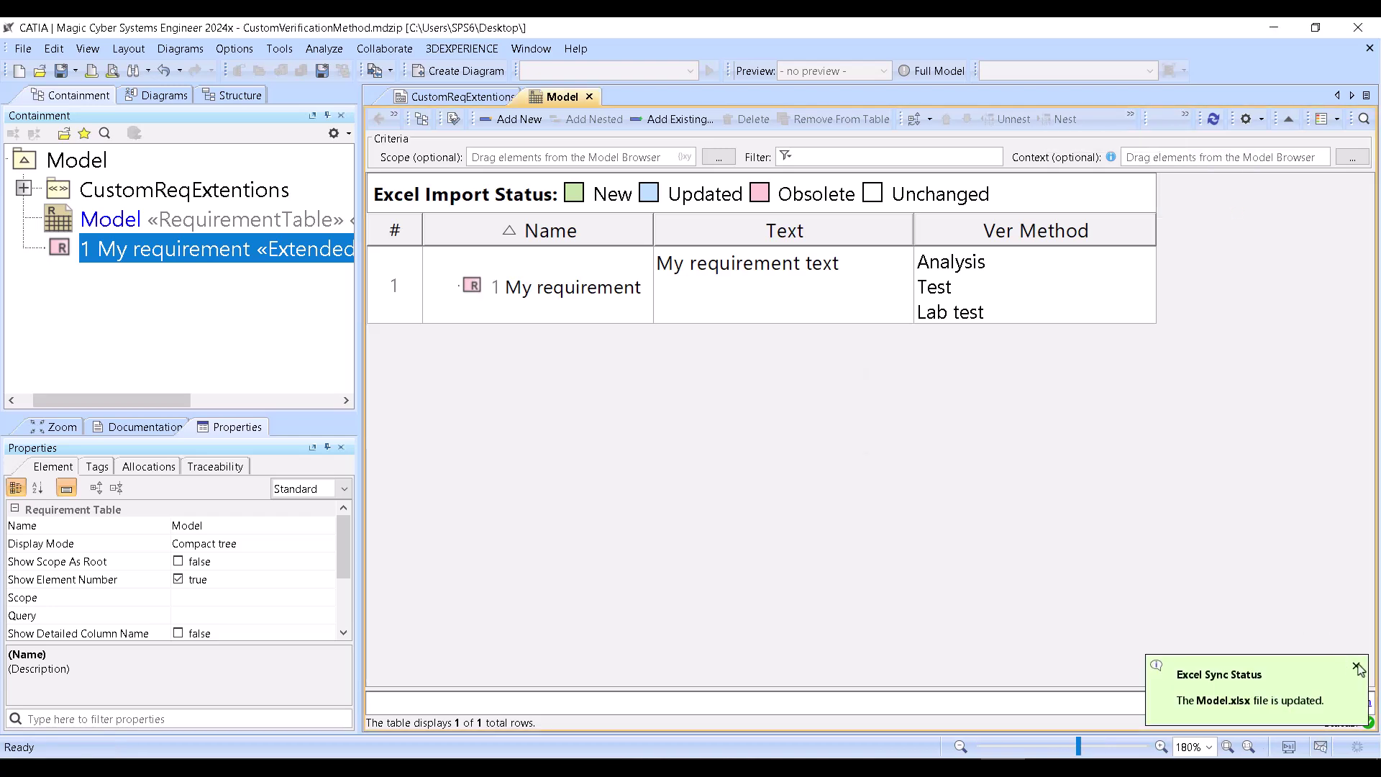
left_click(1357, 669)
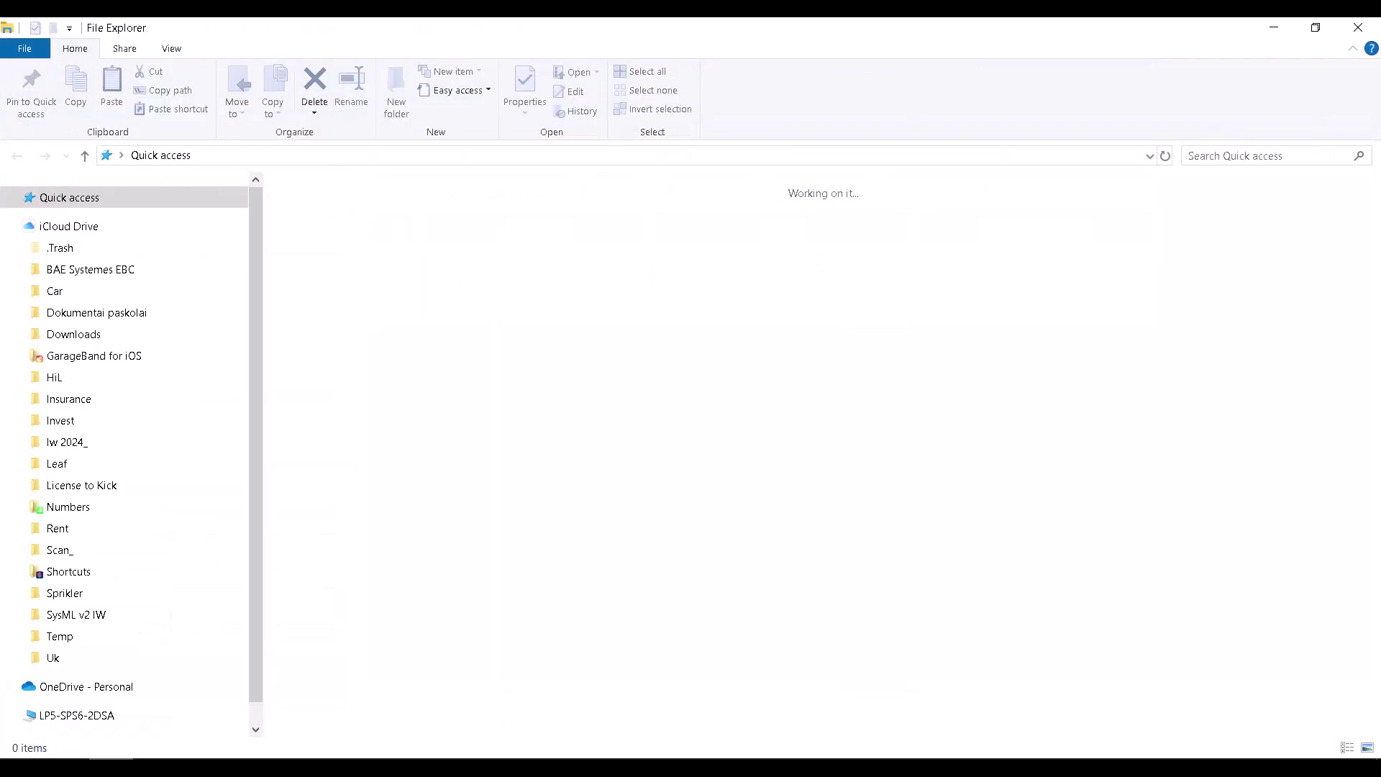
Switch to File Explorer and open Model.xlsx from the Desktop folder in Excel.
left_click(63, 227)
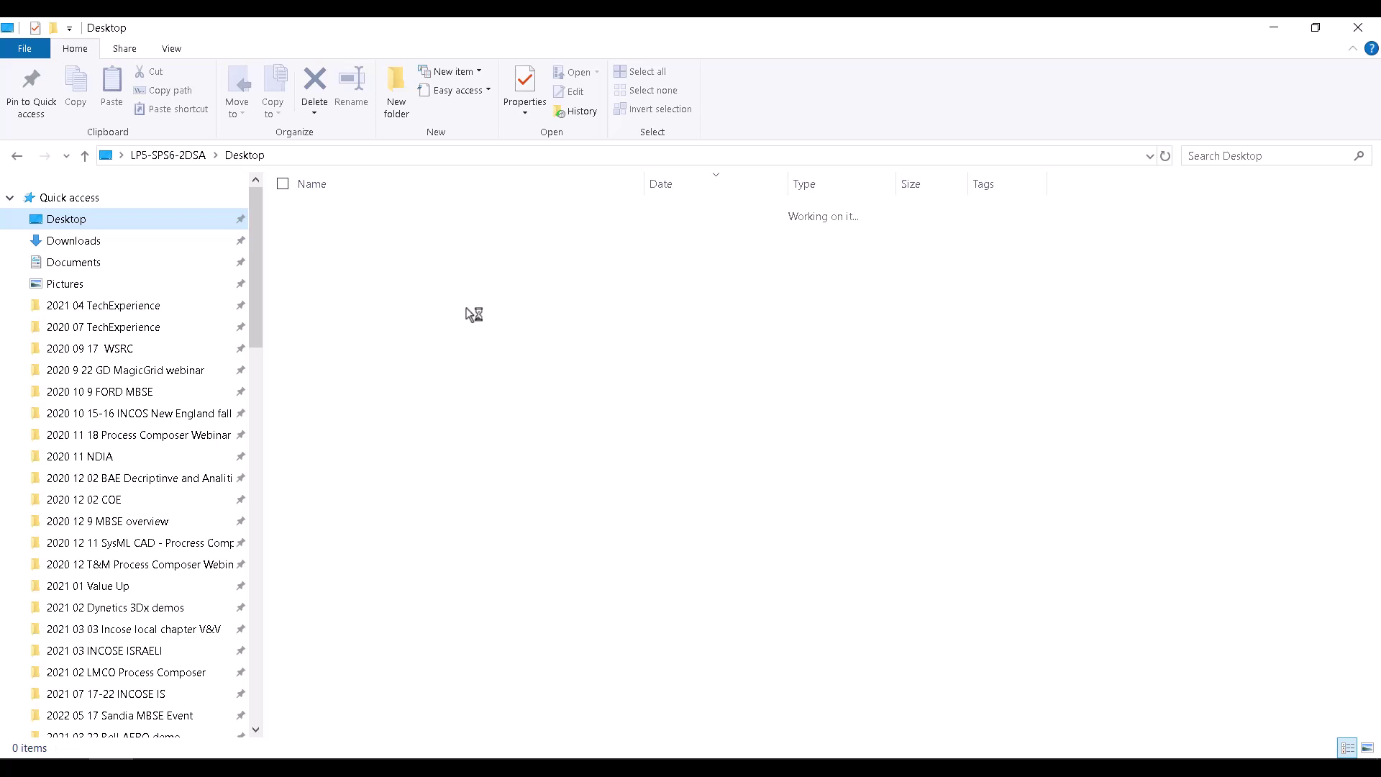
left_click(355, 290)
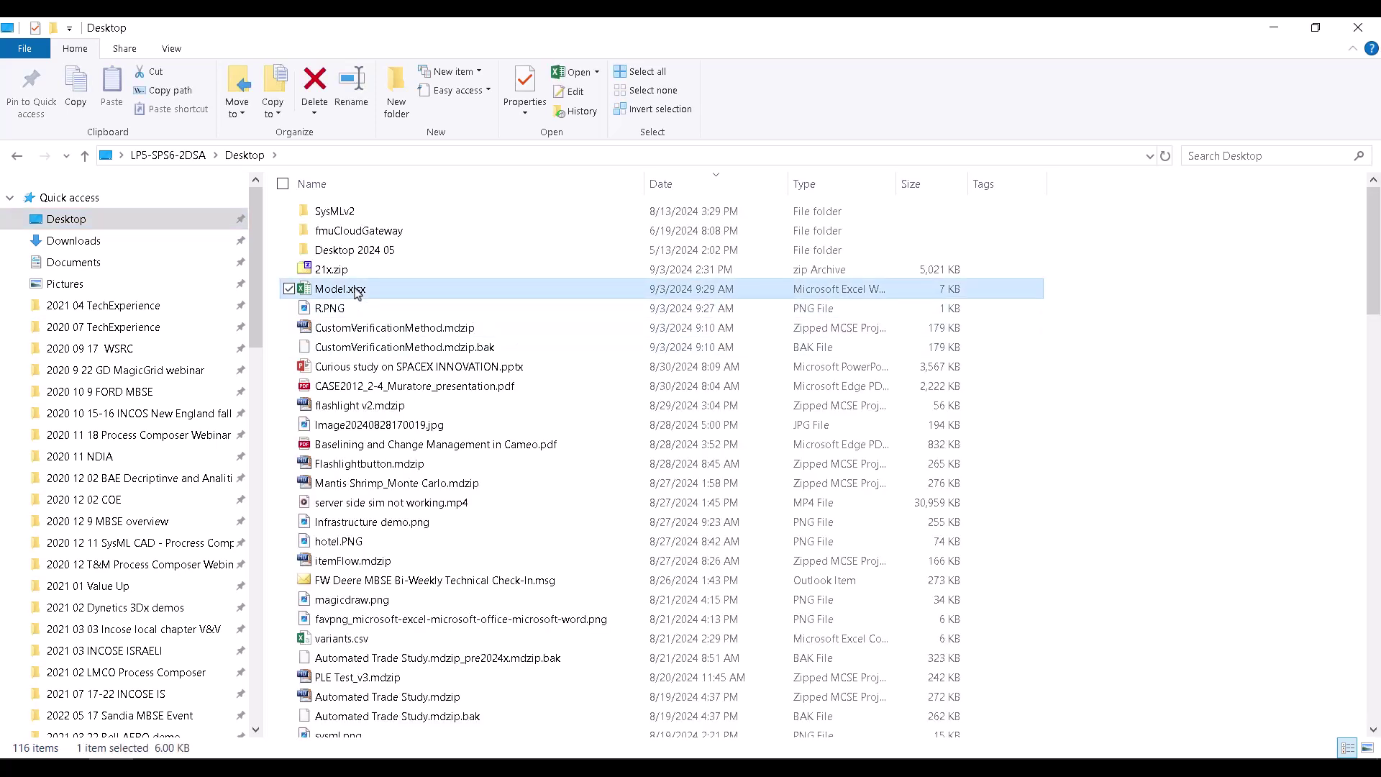
double_click(355, 290)
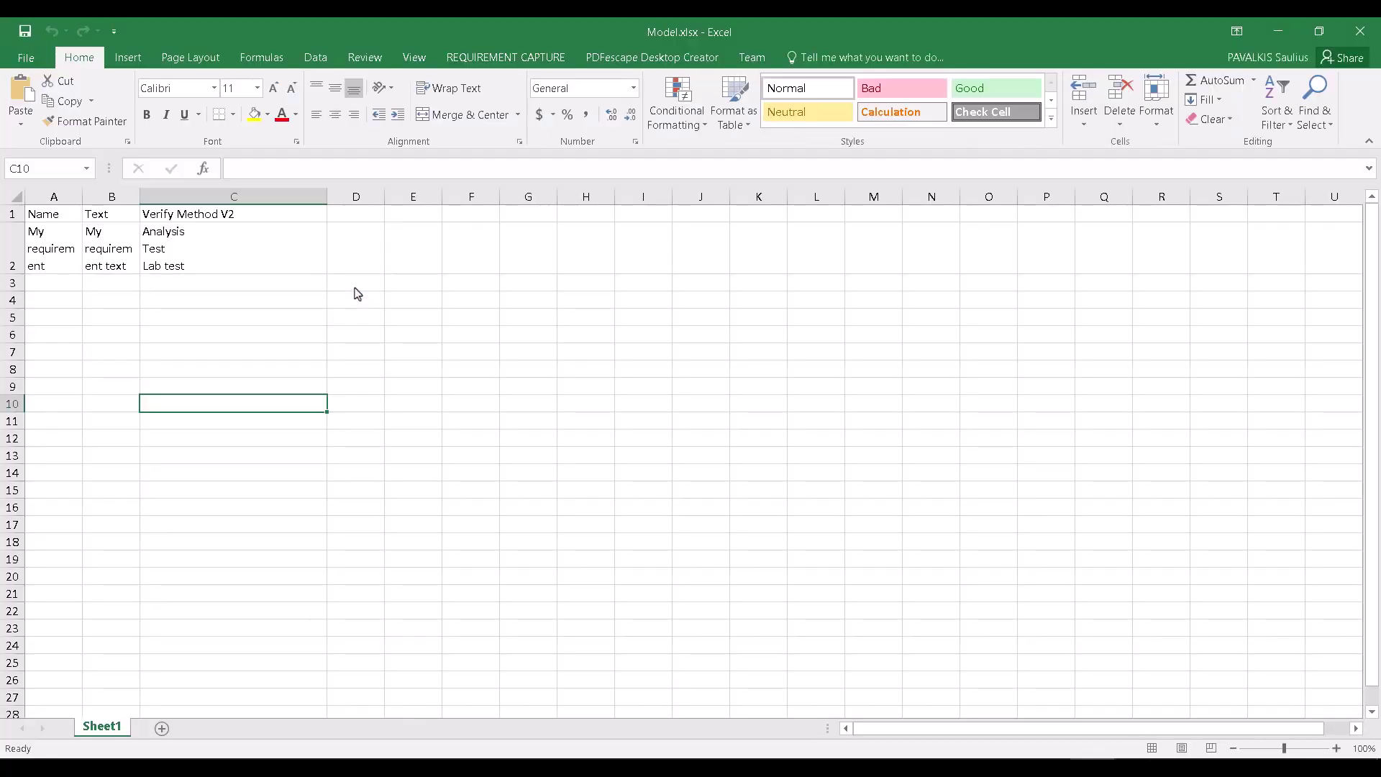
Widen the Name and Text columns so each requirement's name and text fit on one line.
left_click_drag(141, 196, 259, 196)
left_click_drag(84, 194, 142, 194)
left_click(201, 347)
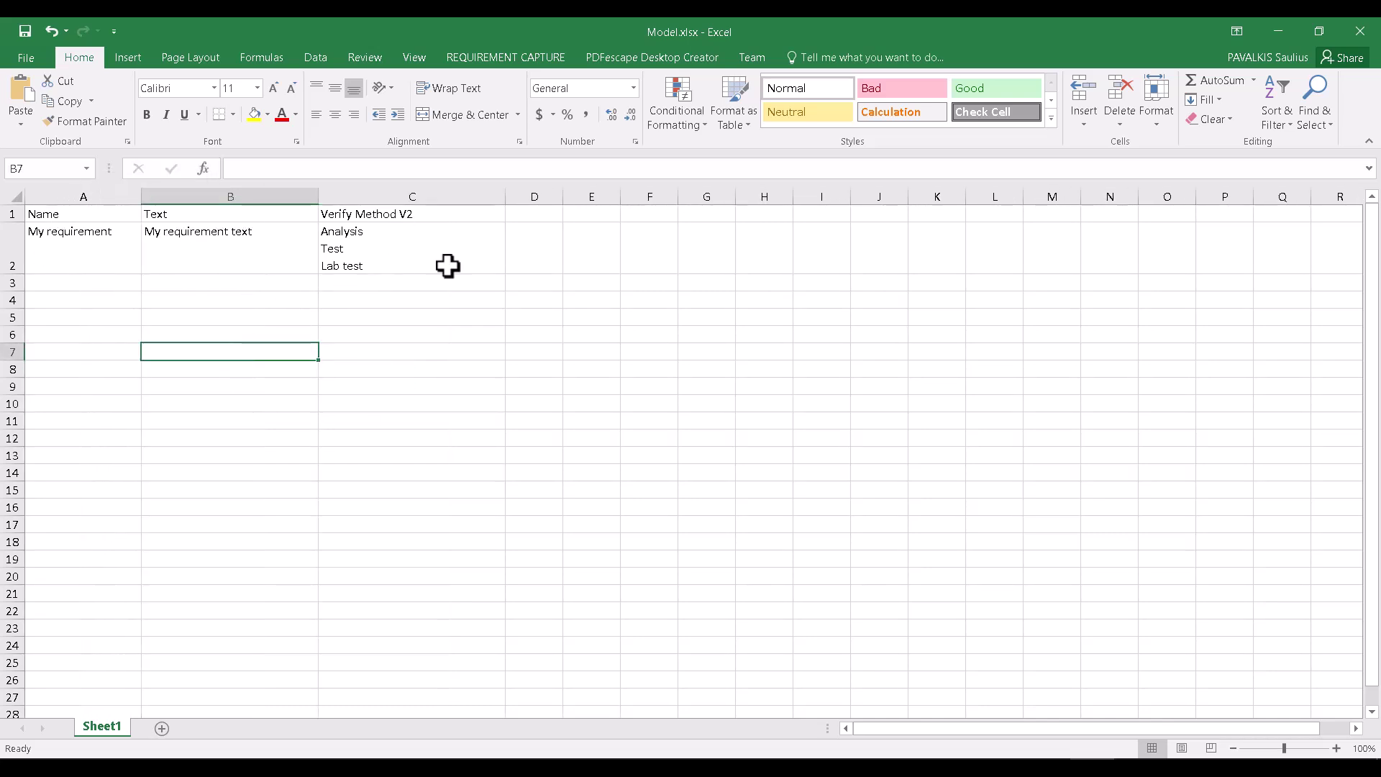
Copy the requirement in A2:C2 and paste it into rows 3 and 4.
left_click_drag(128, 242, 238, 253)
left_click_drag(379, 256, 106, 246)
key("ctrl+c")
left_click(83, 281)
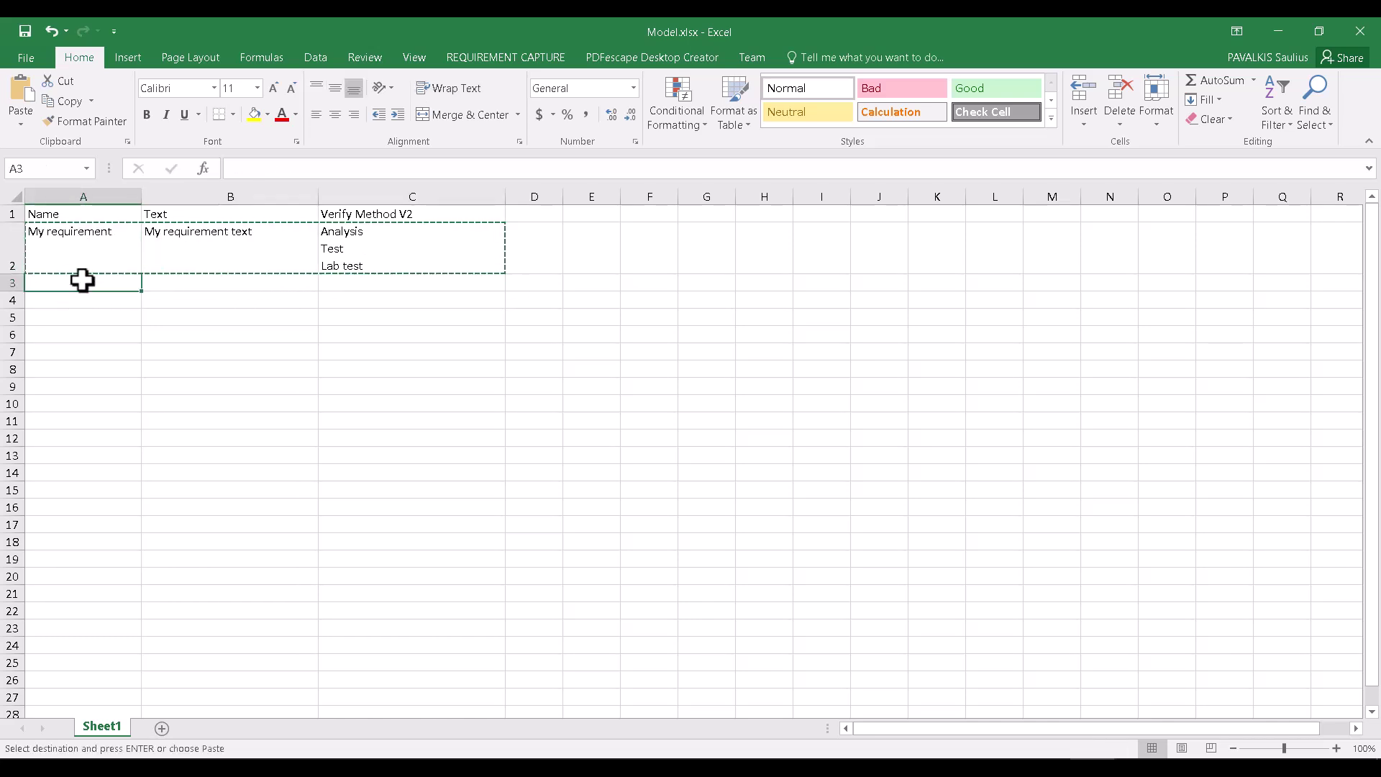
key("ctrl+v")
left_click(82, 341)
key("ctrl+v")
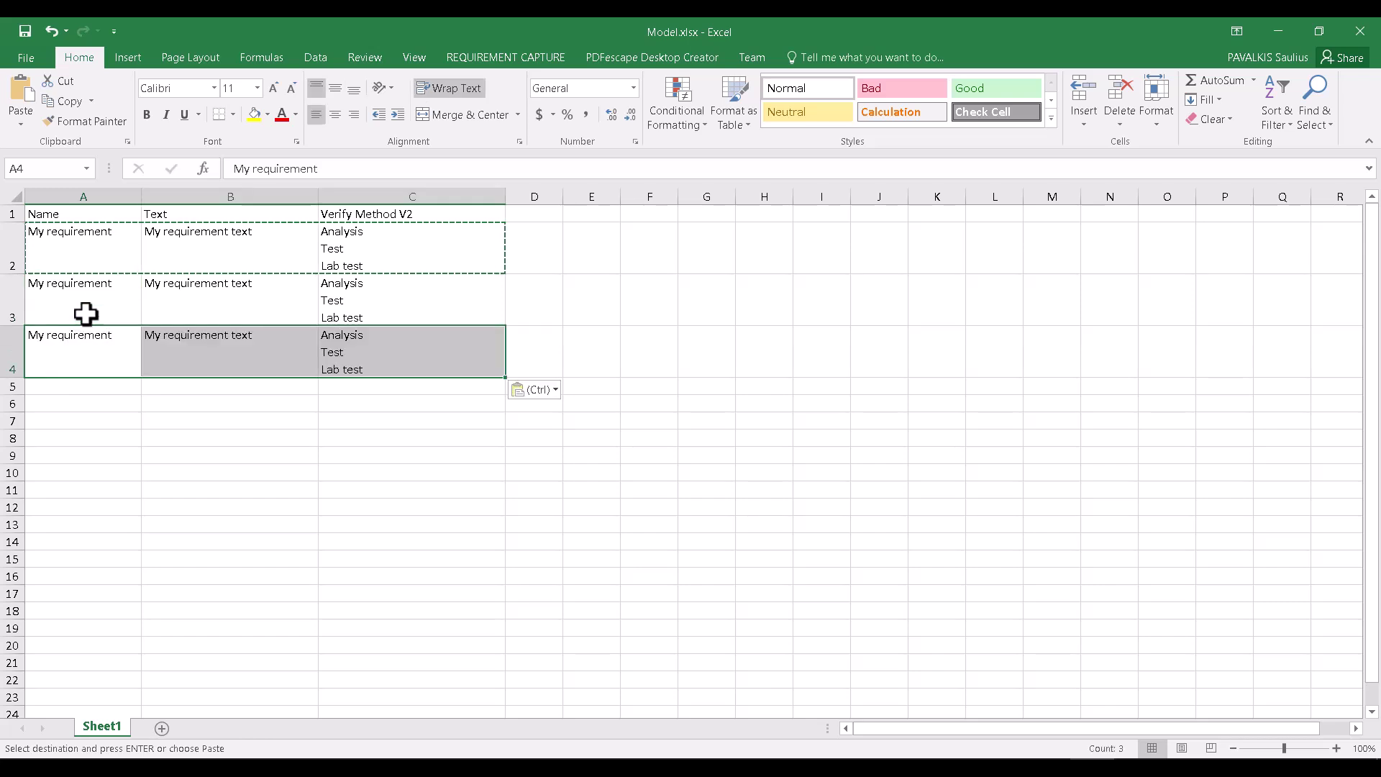
Rename the requirement in A3 to My requirement3 and the one in A4 to My requirement4.
left_click(123, 242)
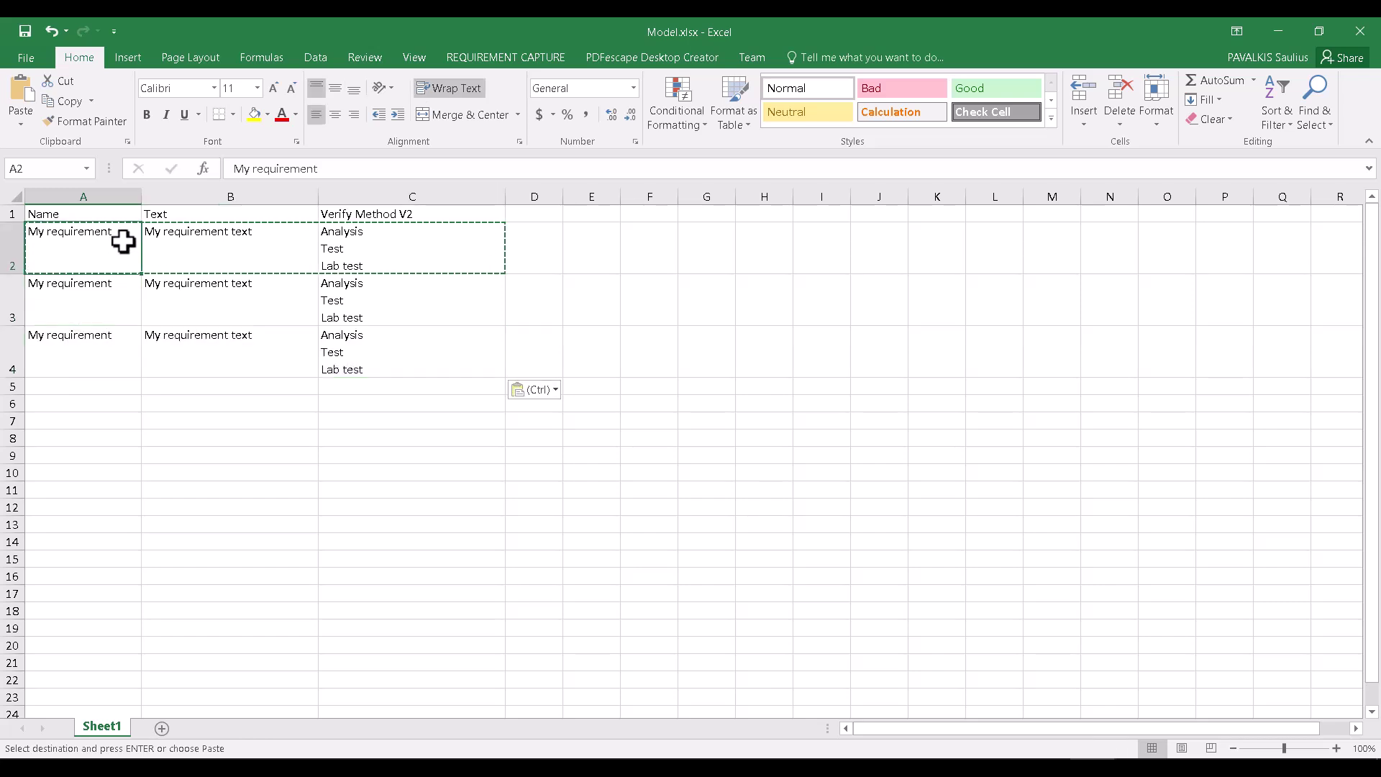
double_click(124, 281)
type("3")
left_click(126, 337)
double_click(125, 337)
type("4")
Delete Analysis from the verification methods in C4 and Test from those in C3.
left_click(392, 333)
double_click(392, 335)
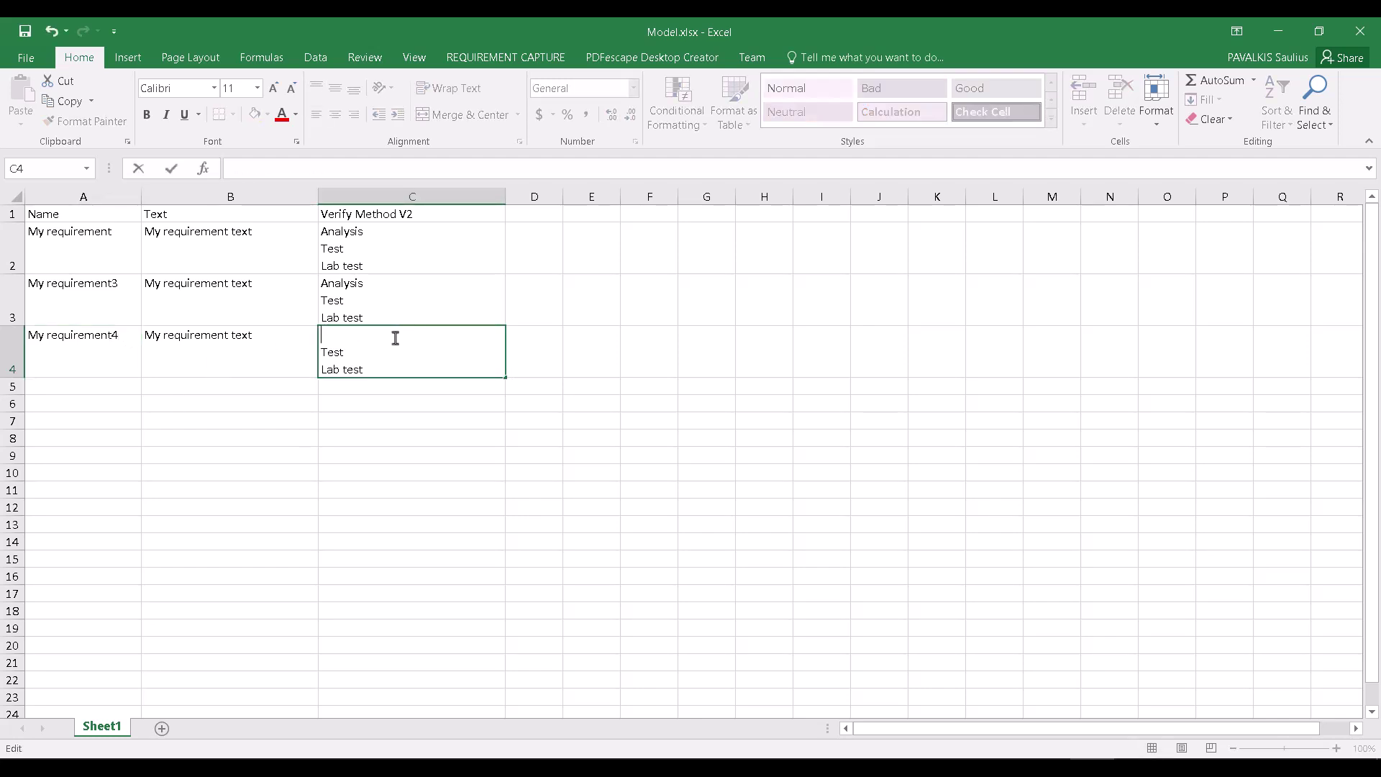
key("Delete")
left_click(395, 299)
double_click(393, 302)
key("BackSpace")
key("BackSpace")
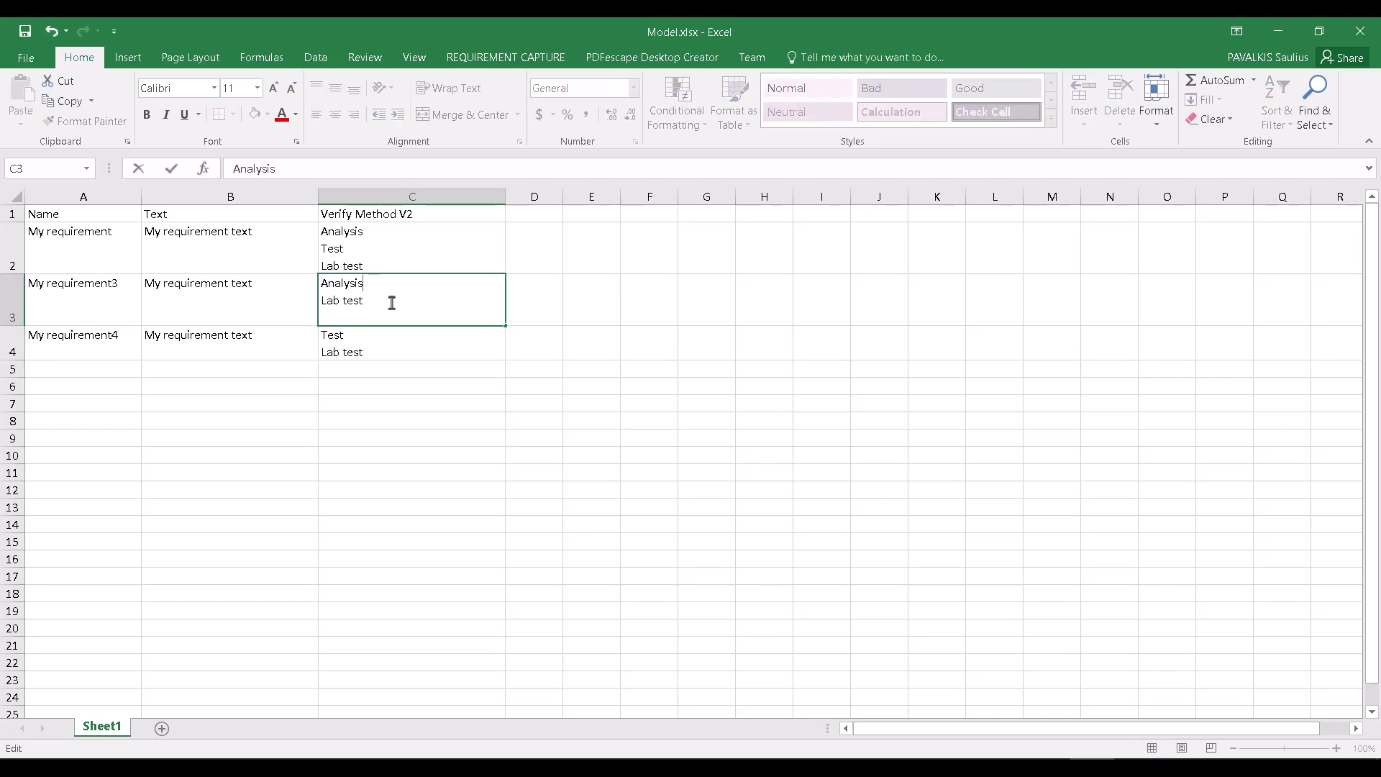
left_click(403, 398)
Save the Model.xlsx workbook and close it.
left_click(208, 387)
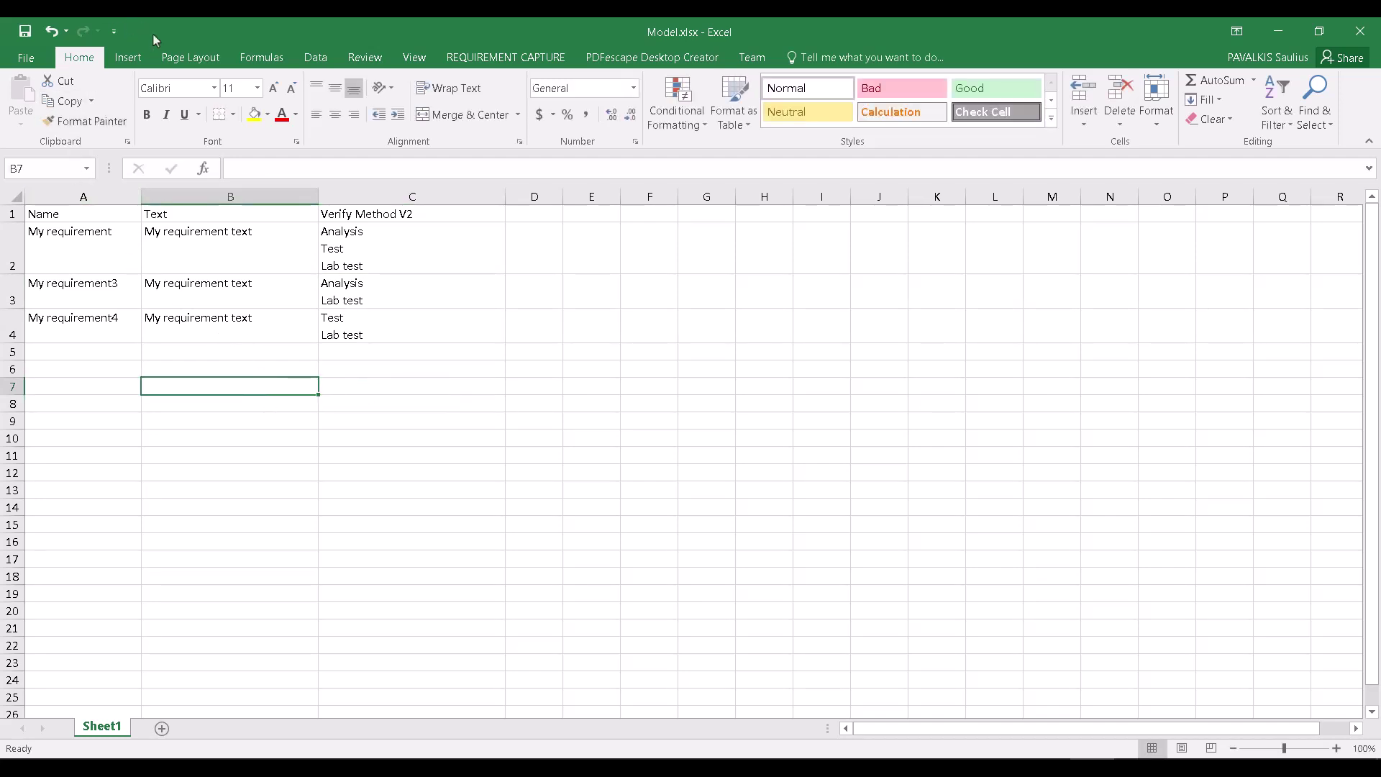
left_click(22, 38)
left_click(1360, 31)
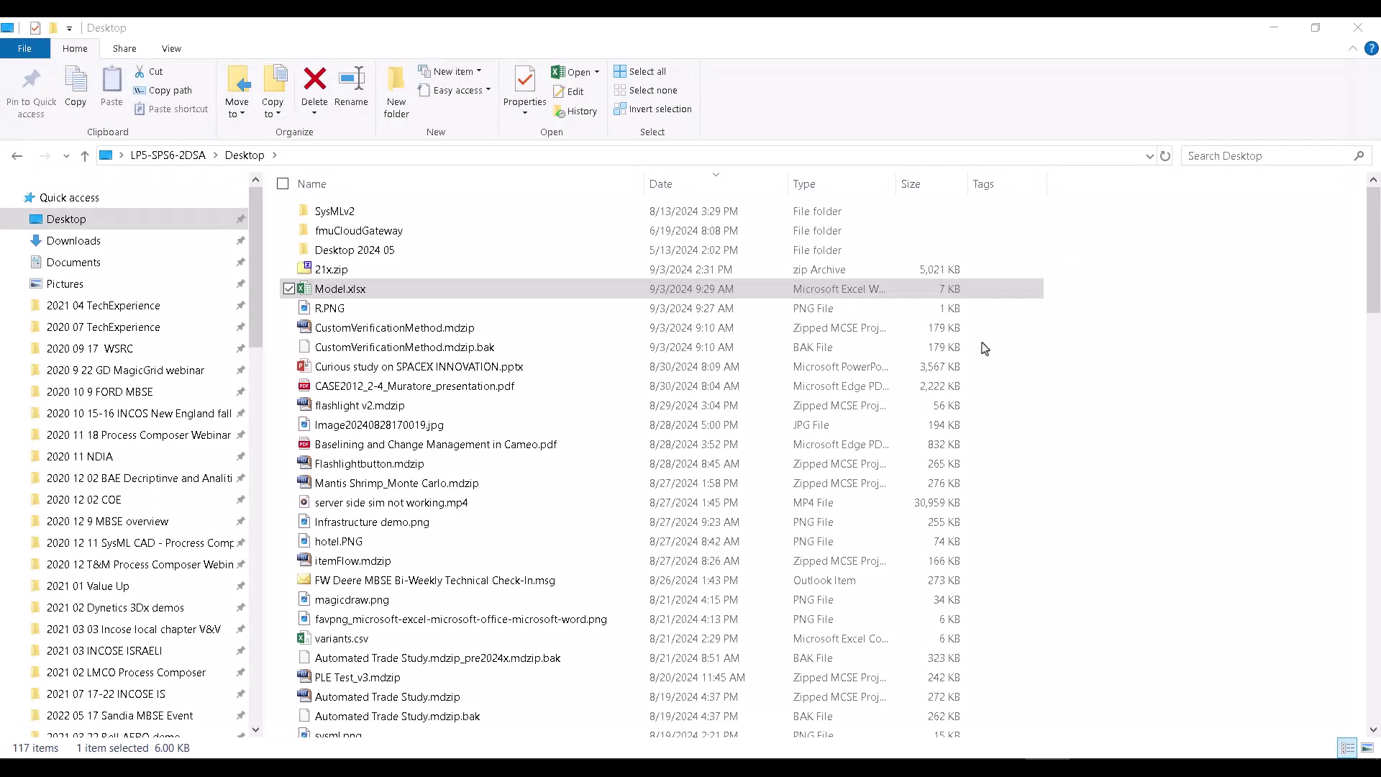
Return to Magic Cyber Systems Engineer and read the table from Model.xlsx, creating the new requirements as ExtendedReqMine.
key("alt+Tab")
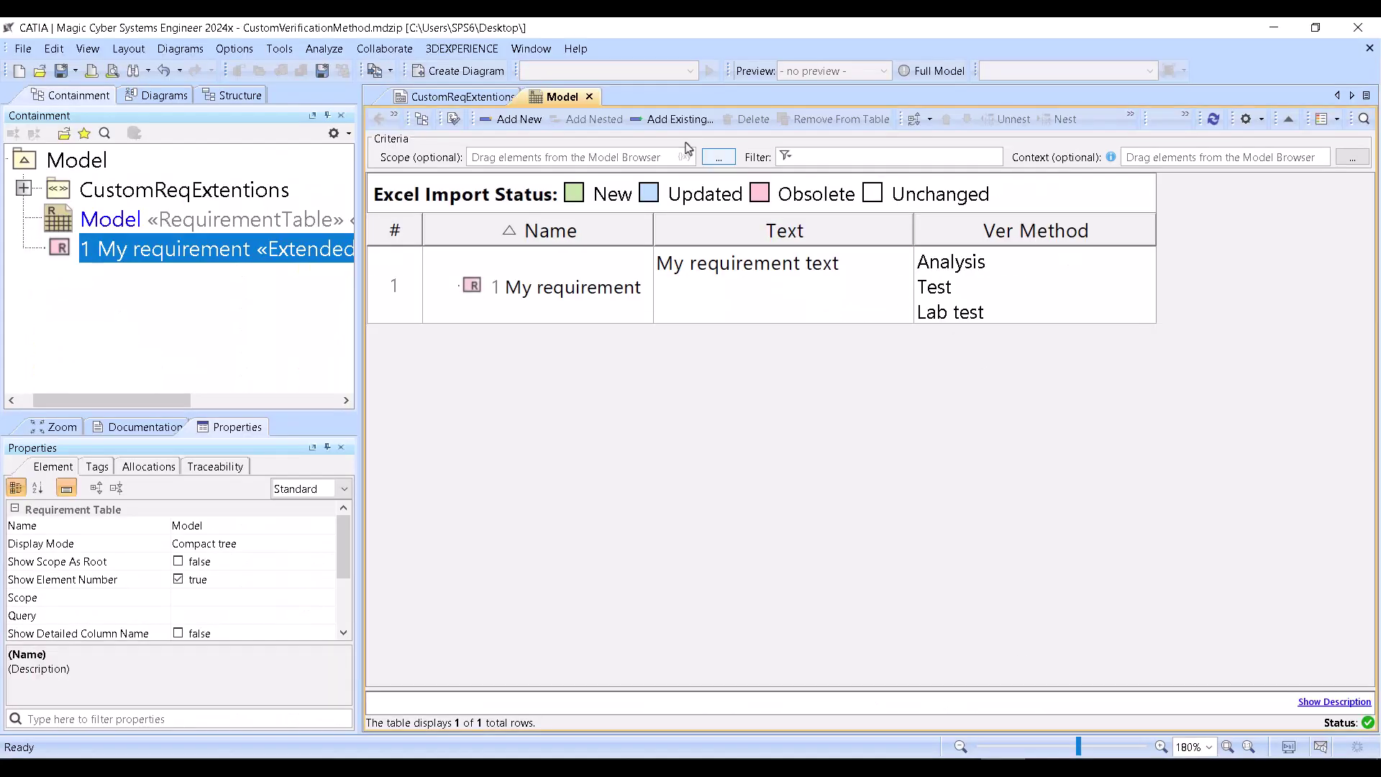
left_click(1186, 117)
left_click(1184, 141)
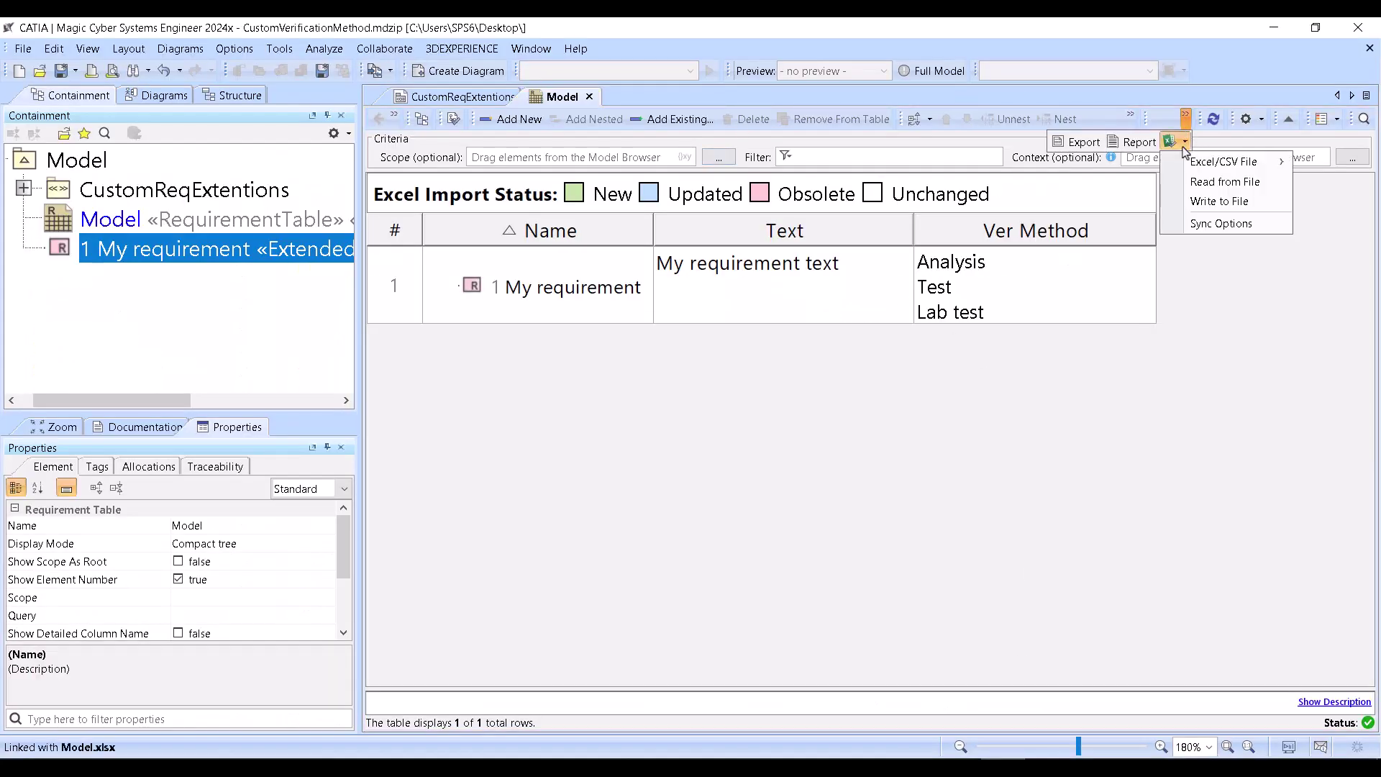
left_click(1223, 182)
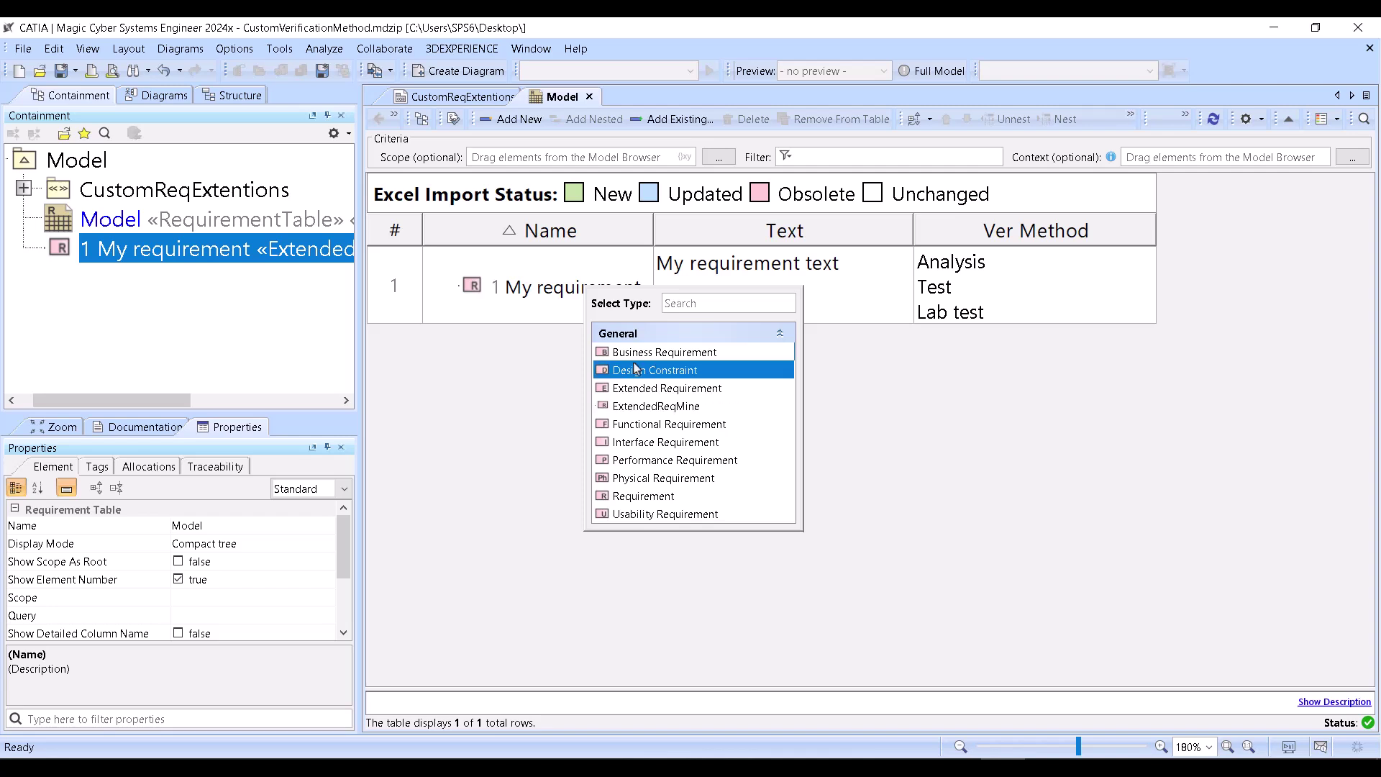
left_click(656, 407)
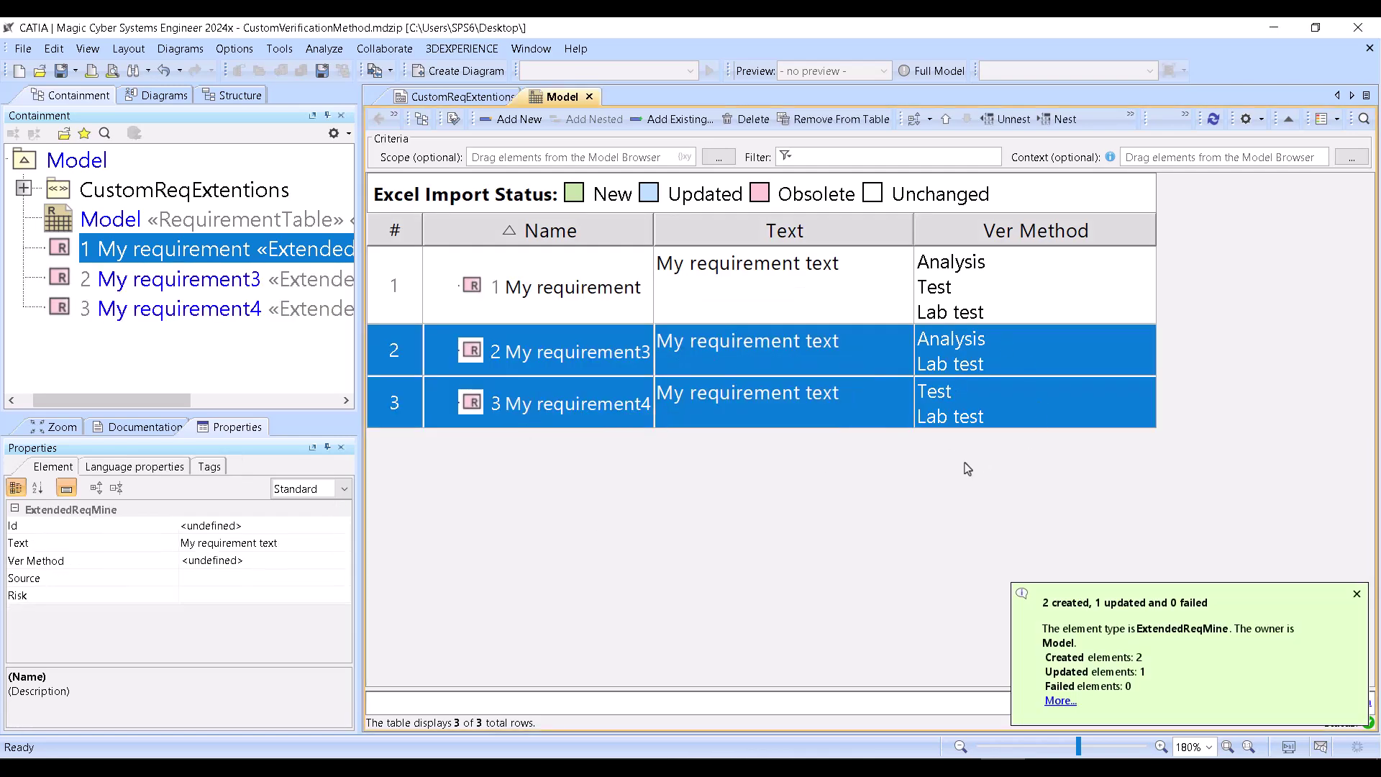
left_click(993, 497)
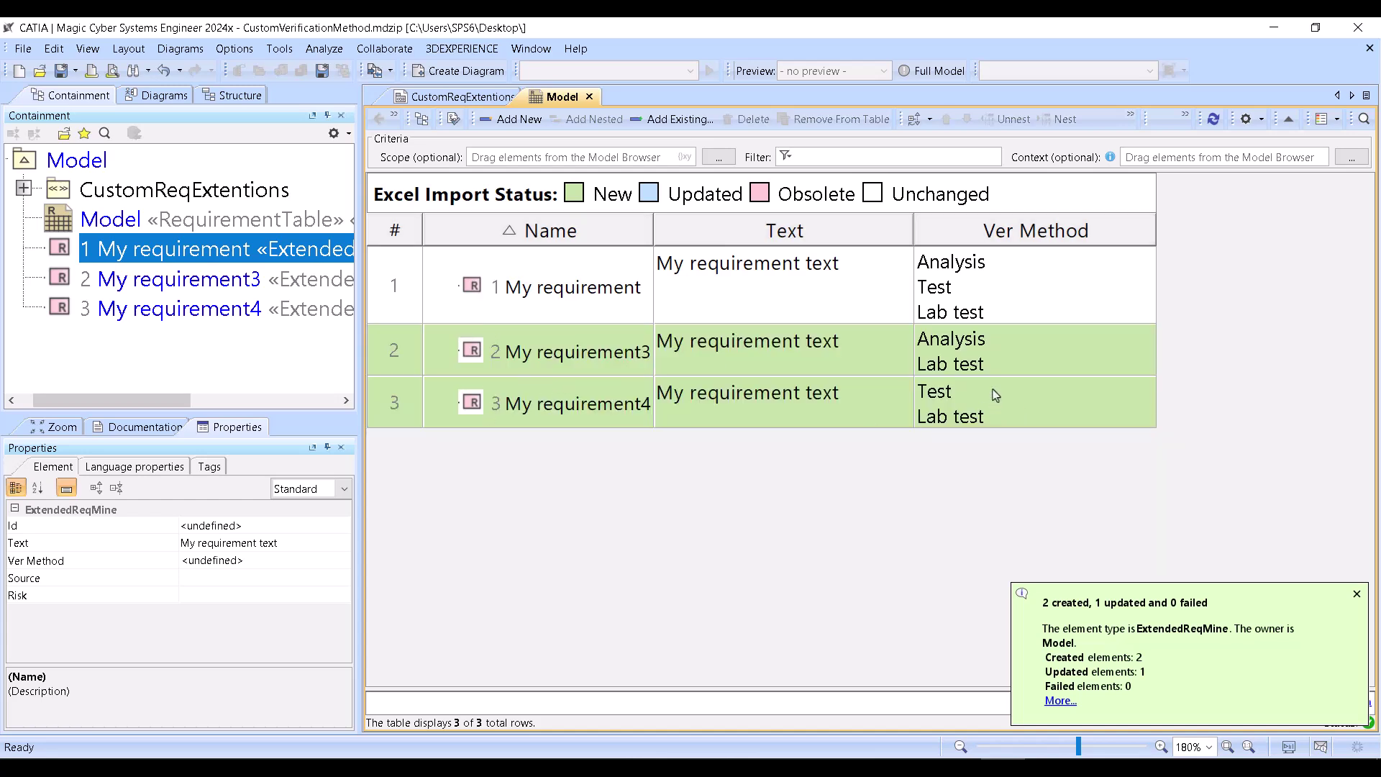
left_click(1358, 597)
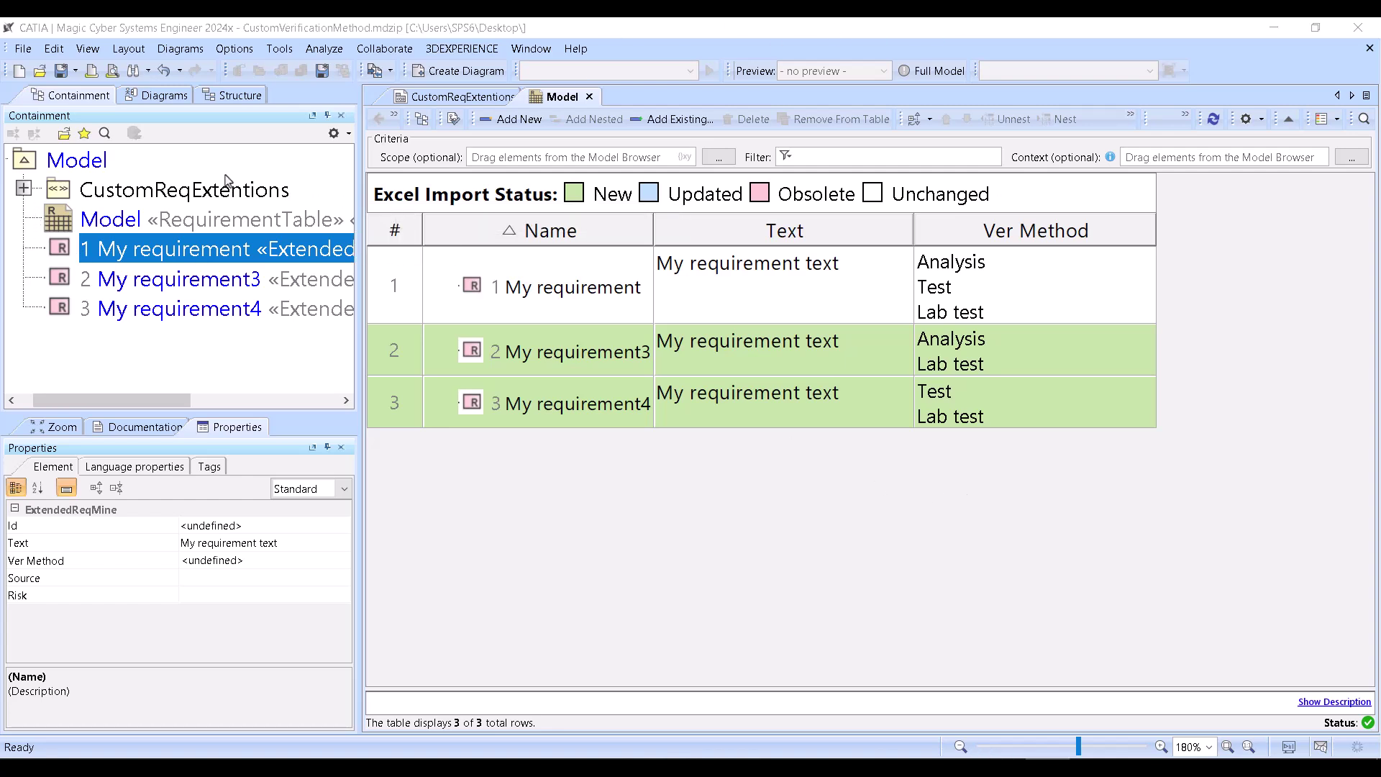
Open the CustomReqExtentions profile diagram from the CustomReqExtentions profile and widen the containment tree.
left_click(135, 195)
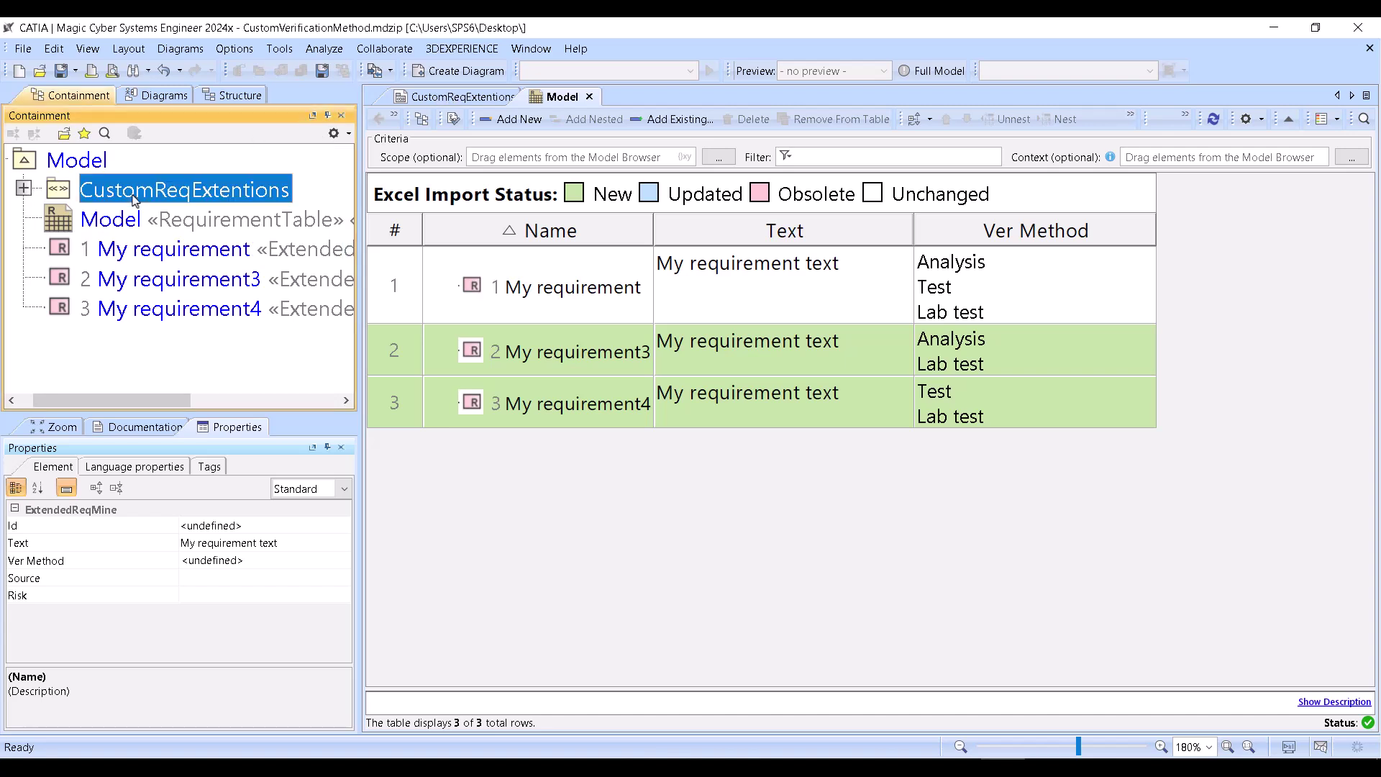
left_click(349, 135)
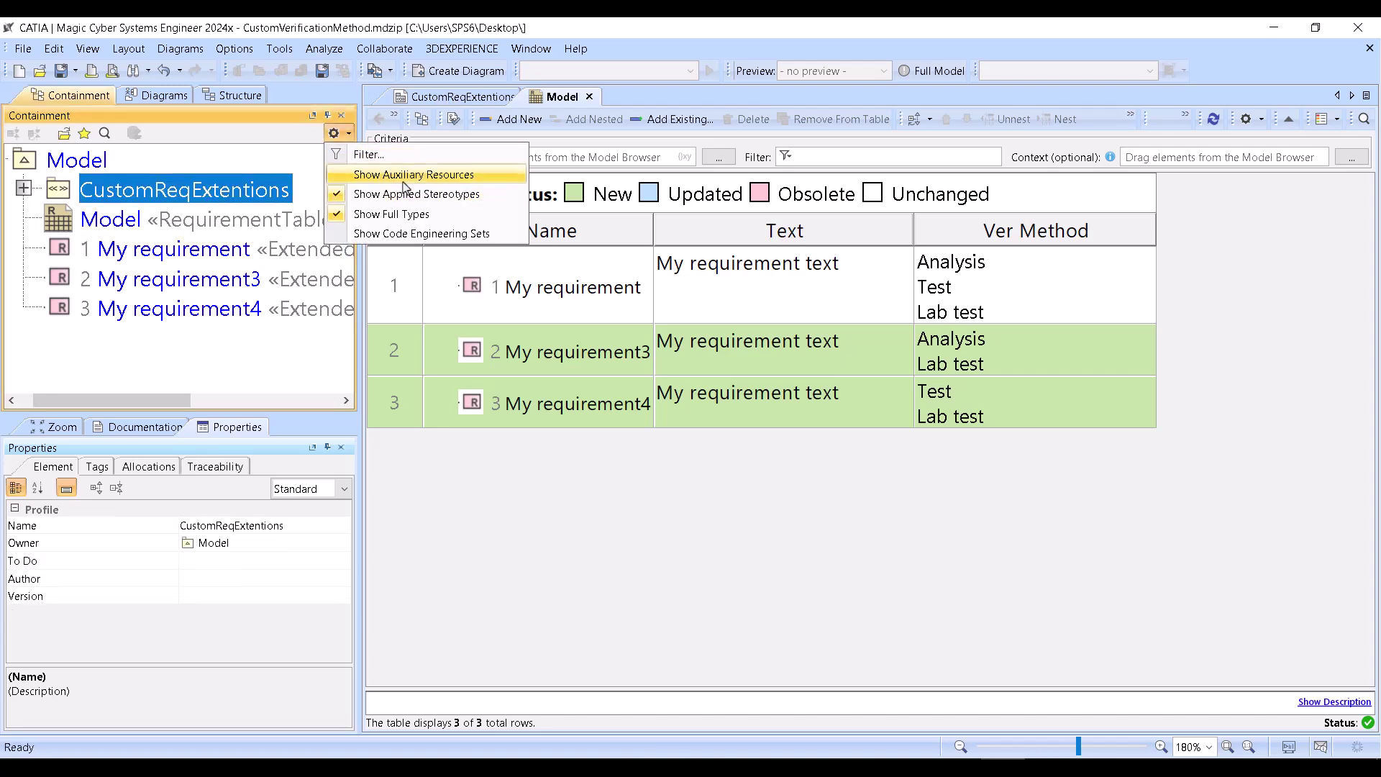
left_click(228, 153)
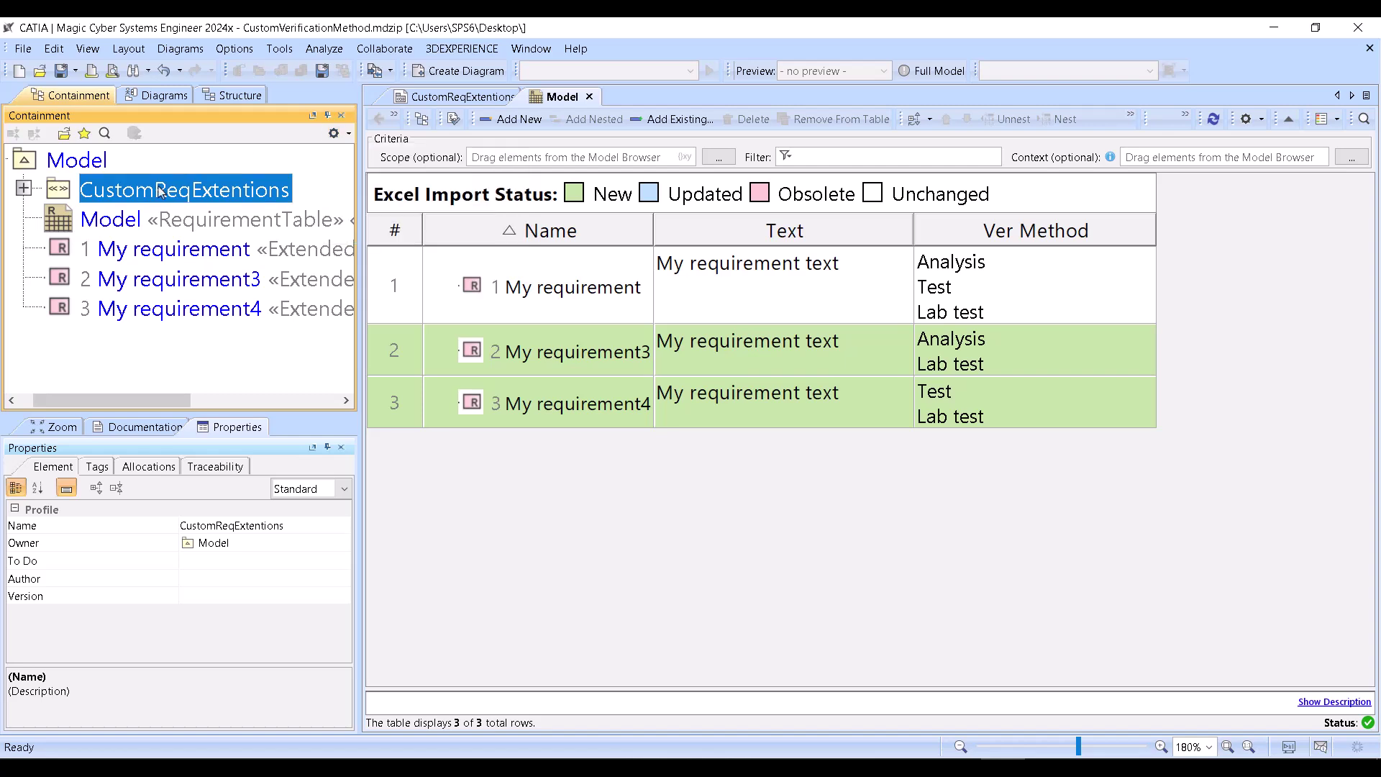
left_click(23, 188)
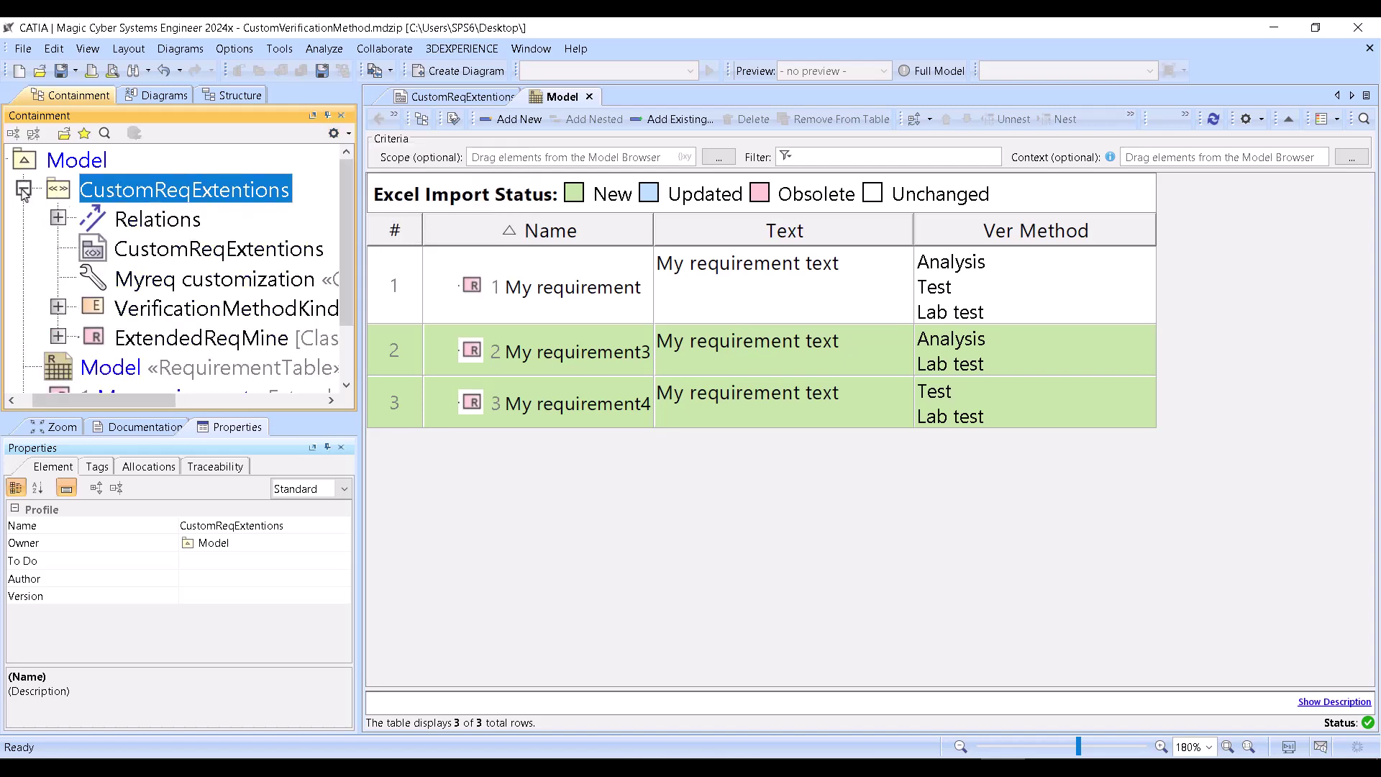
double_click(154, 253)
left_click(154, 195)
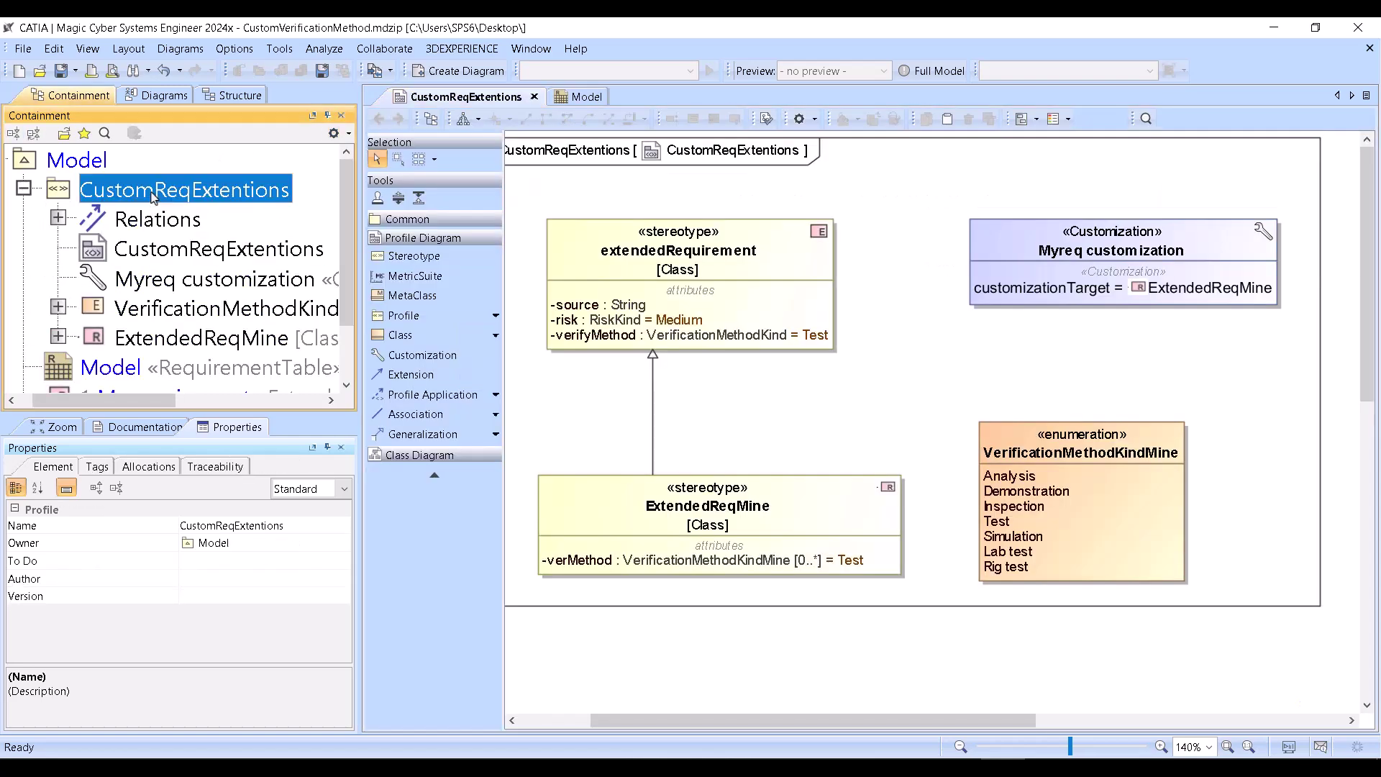
left_click(159, 250)
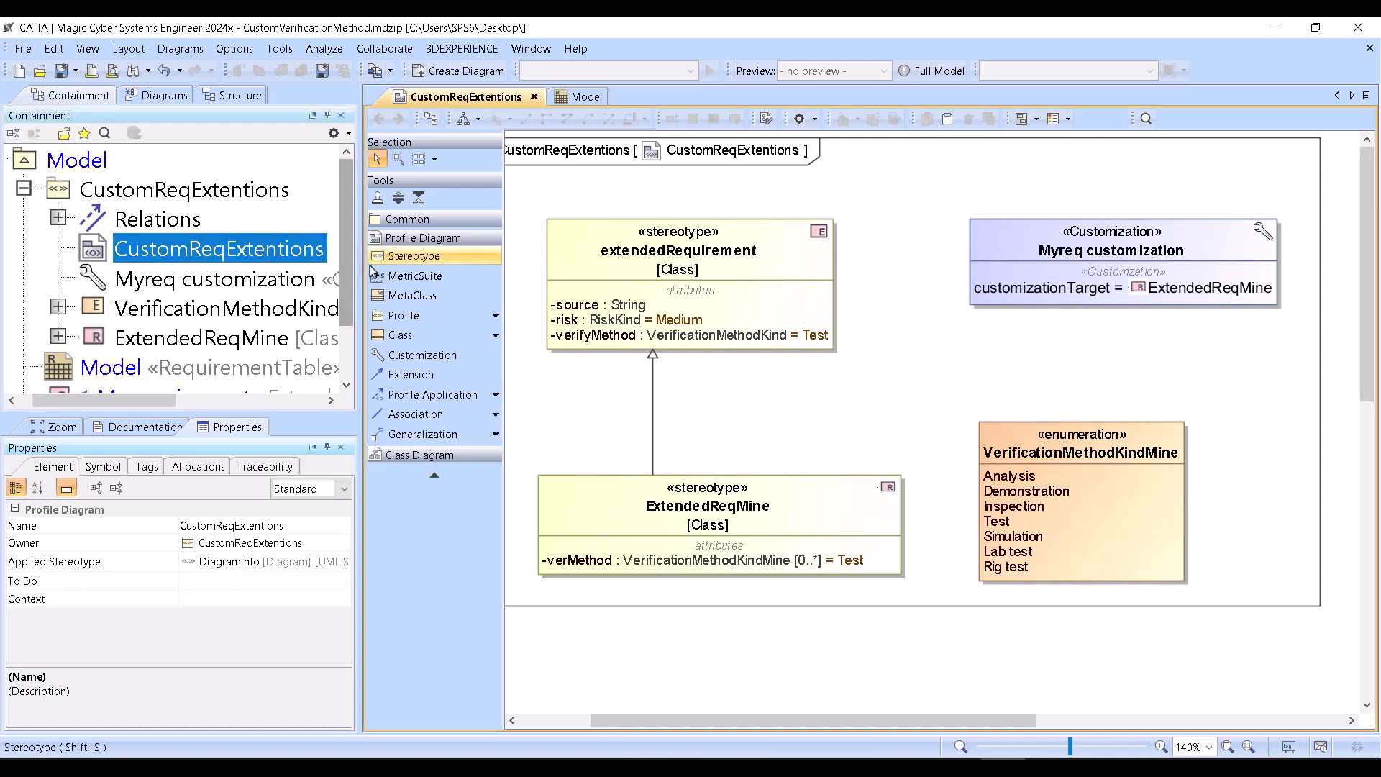
left_click_drag(359, 270, 438, 269)
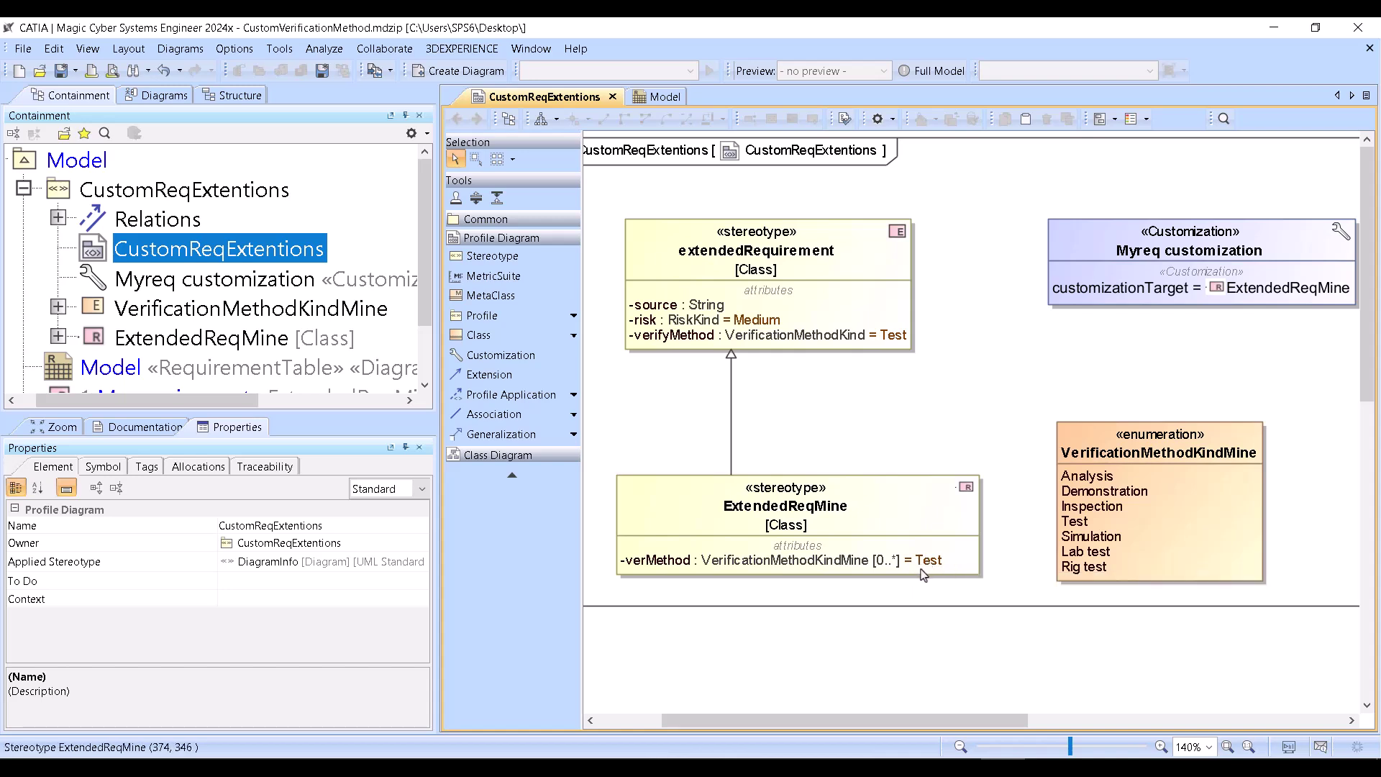
Locate the extendedRequirement stereotype in the containment tree and select the VerificationMethodKind enumeration in its Requirement package.
right_click(1142, 431)
left_click(1103, 429)
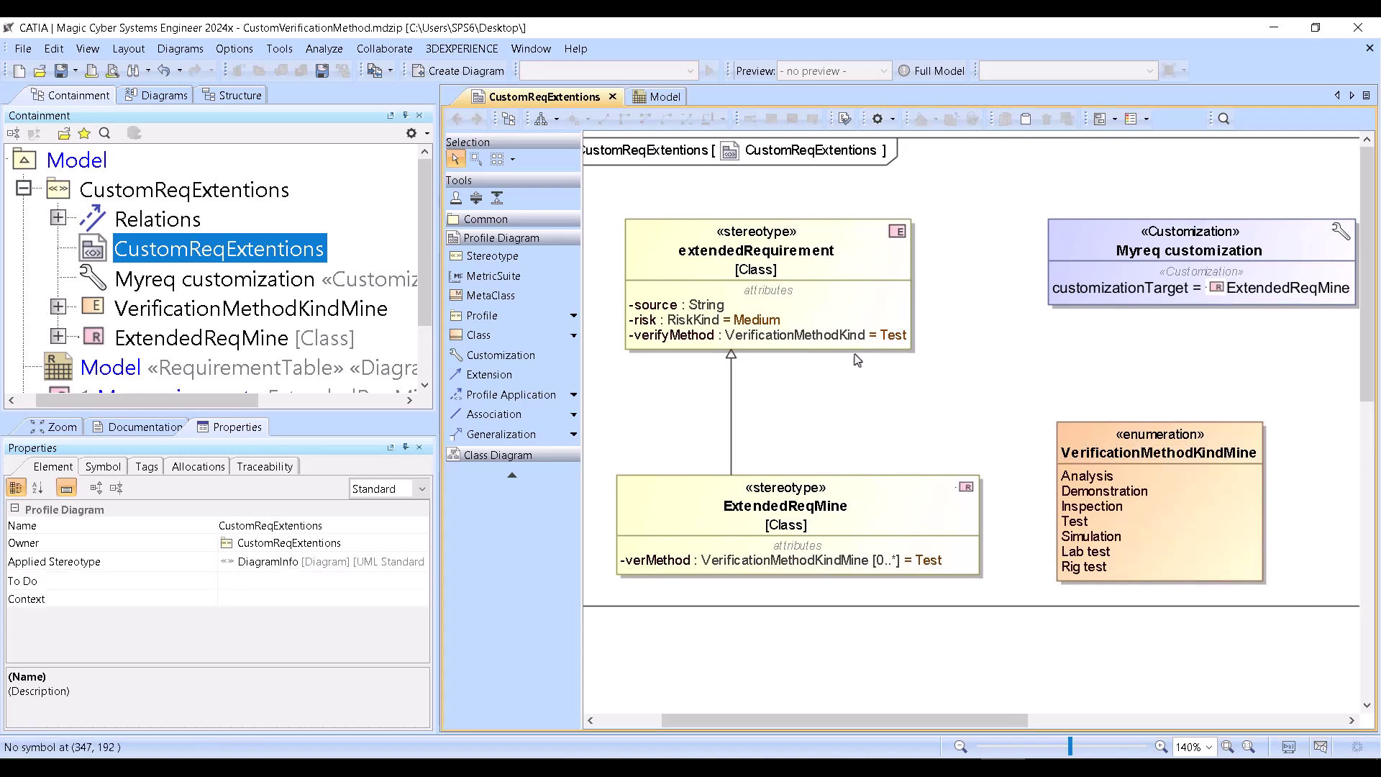
right_click(775, 248)
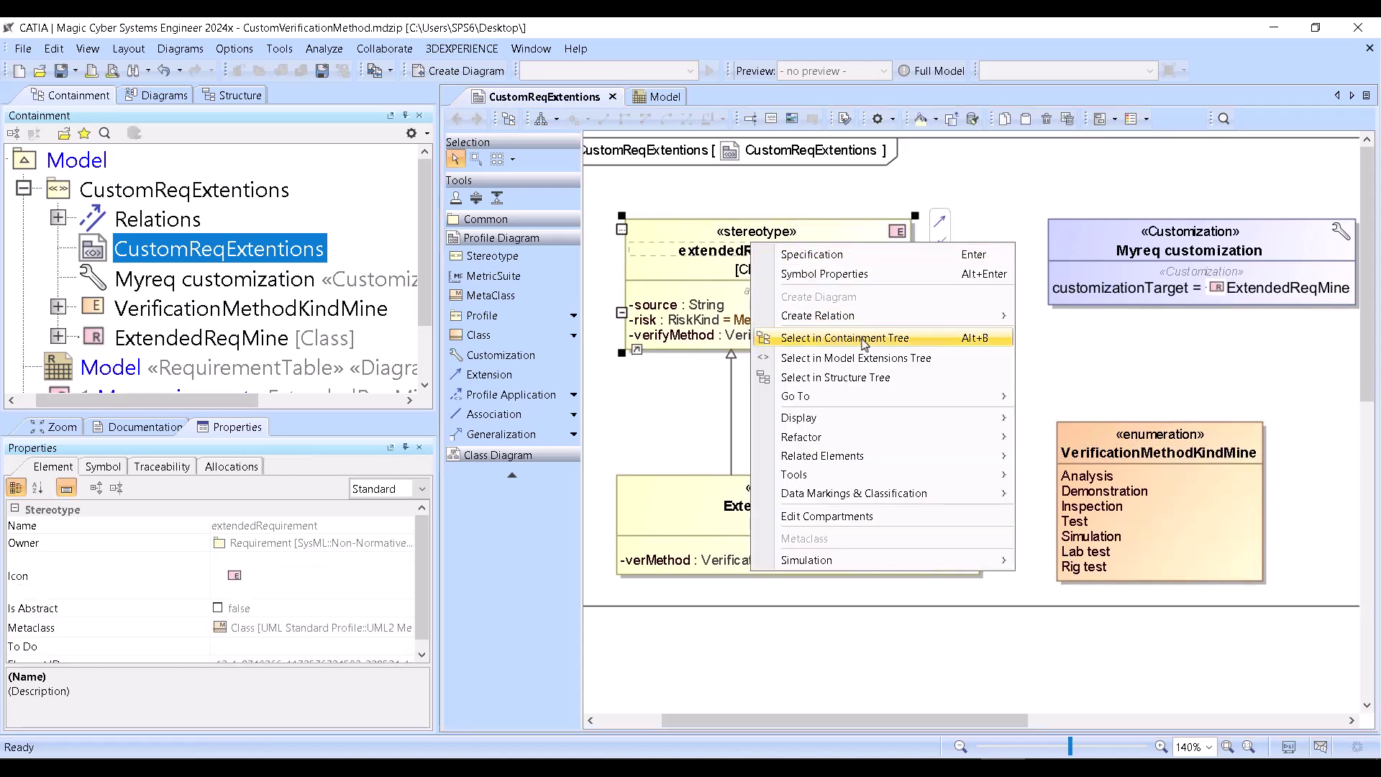
left_click(835, 338)
left_click(835, 454)
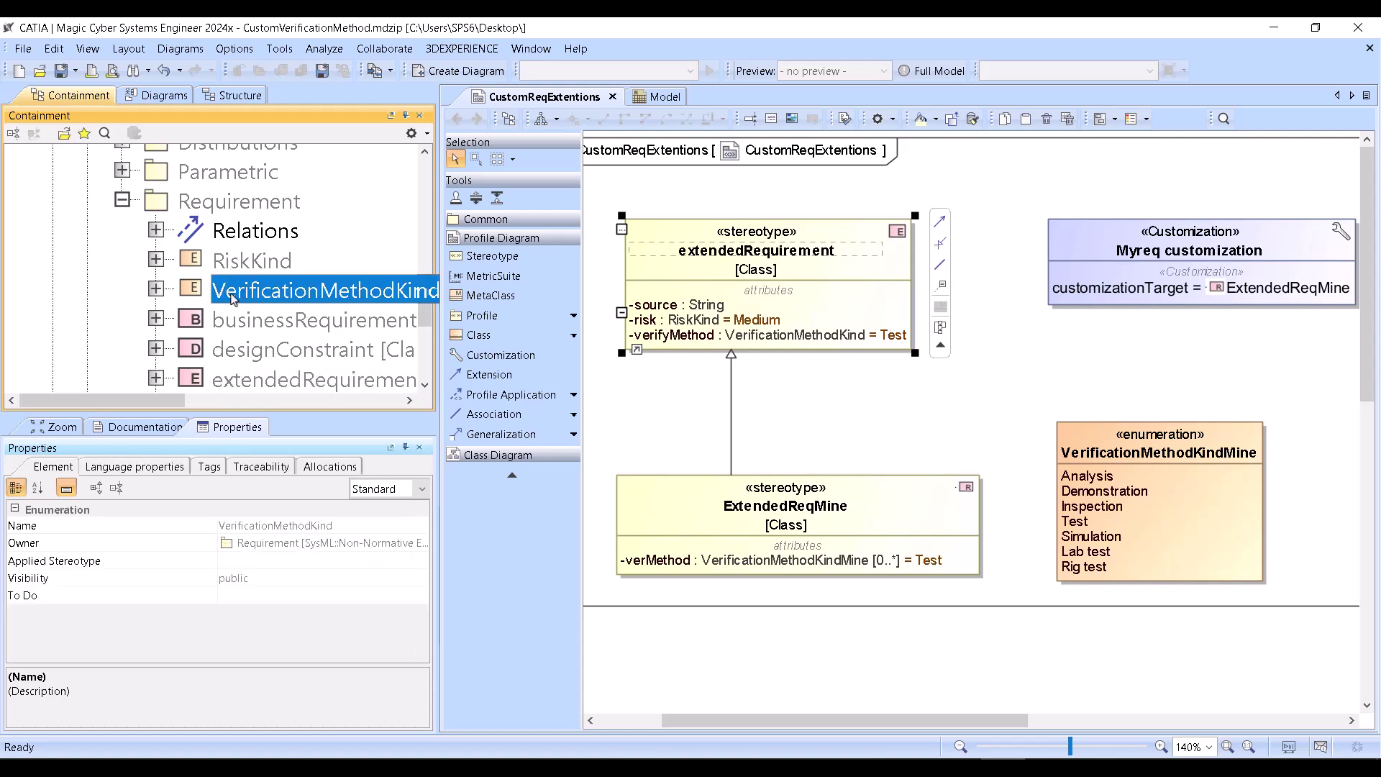
left_click(237, 261)
left_click(237, 290)
Hide the auxiliary resources in the containment tree.
scroll(173, 314, "up", 10)
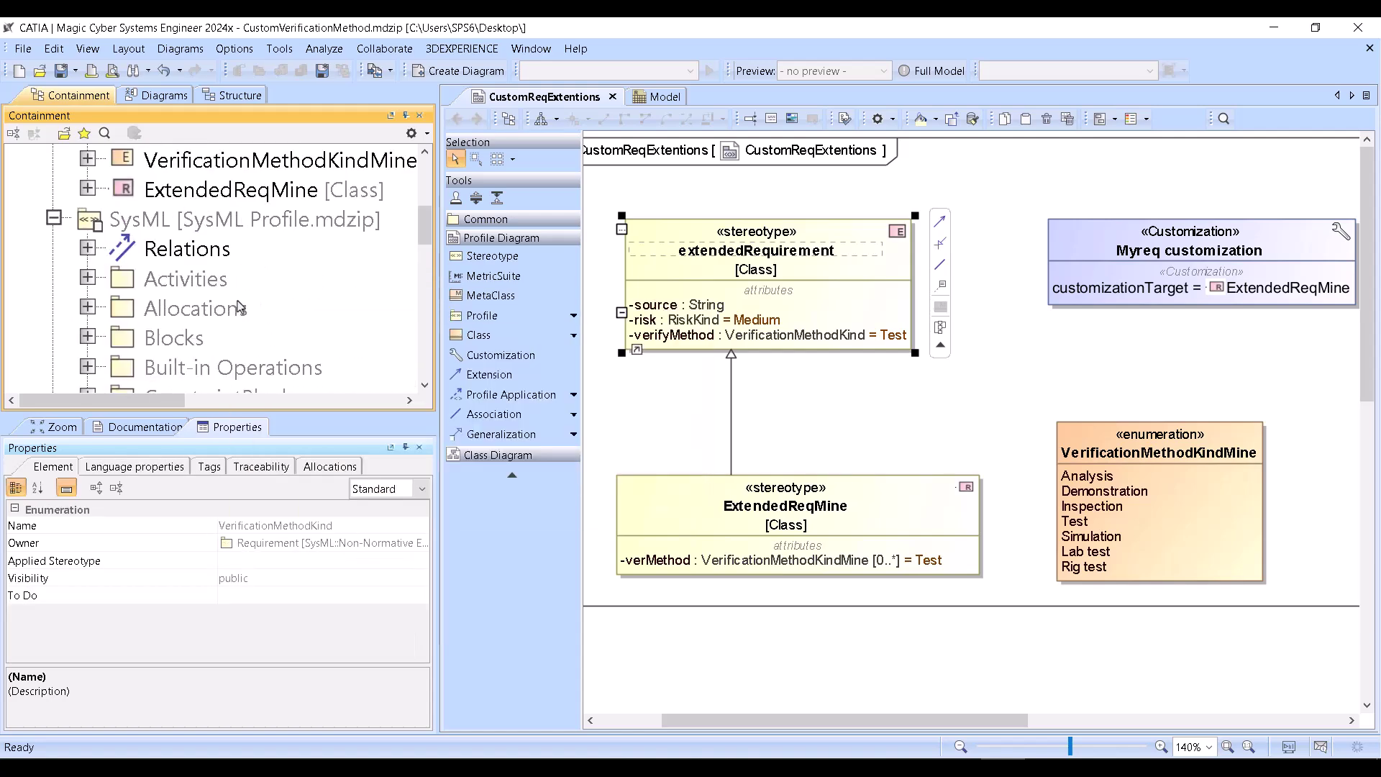
scroll(173, 315, "down", 2)
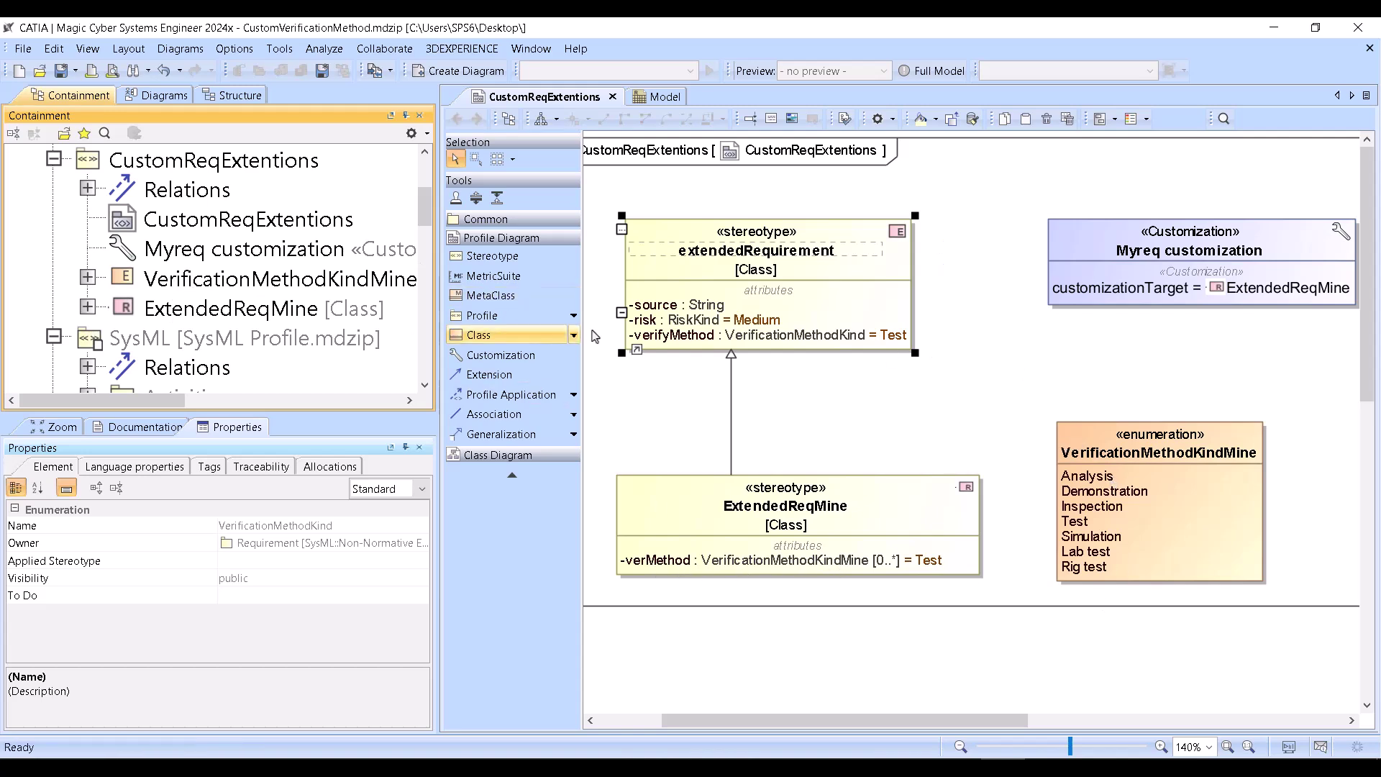
scroll(395, 278, "up", 2)
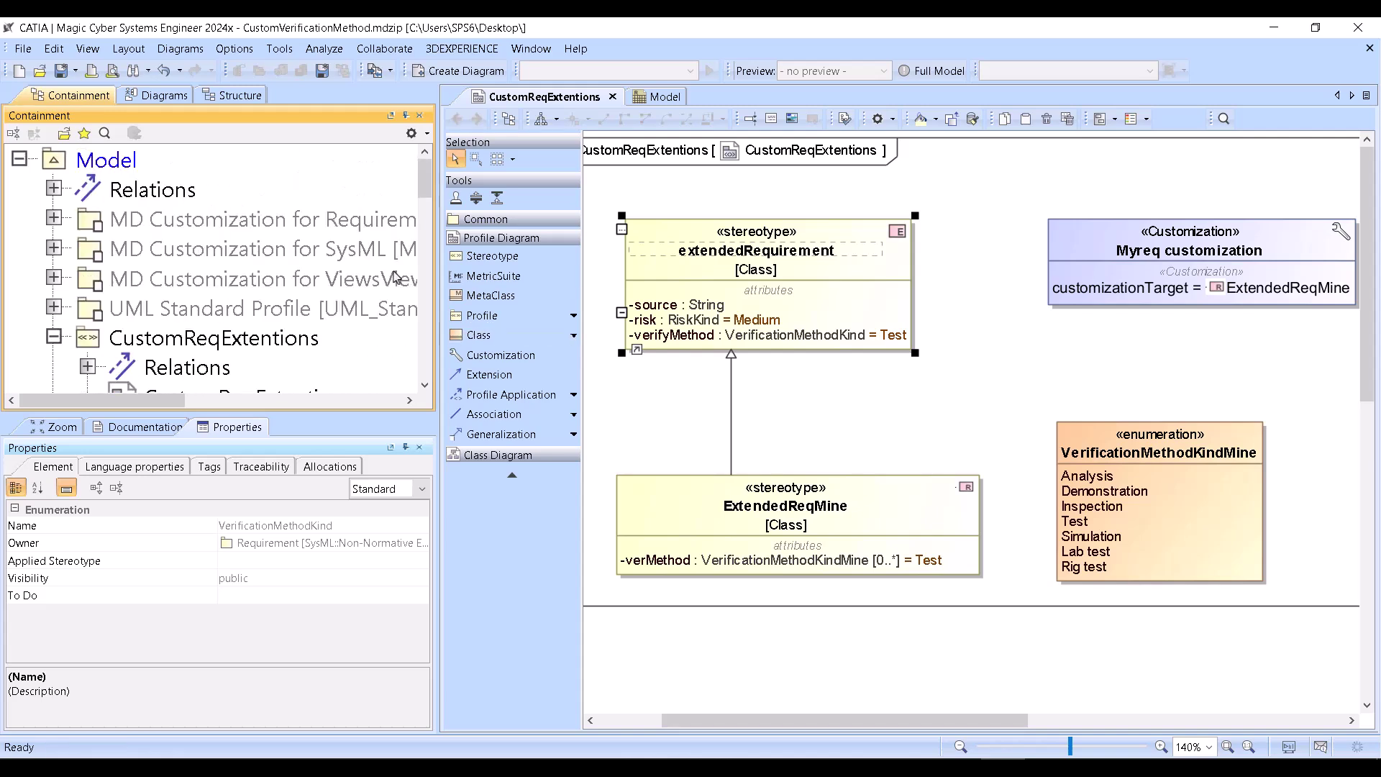
left_click(421, 139)
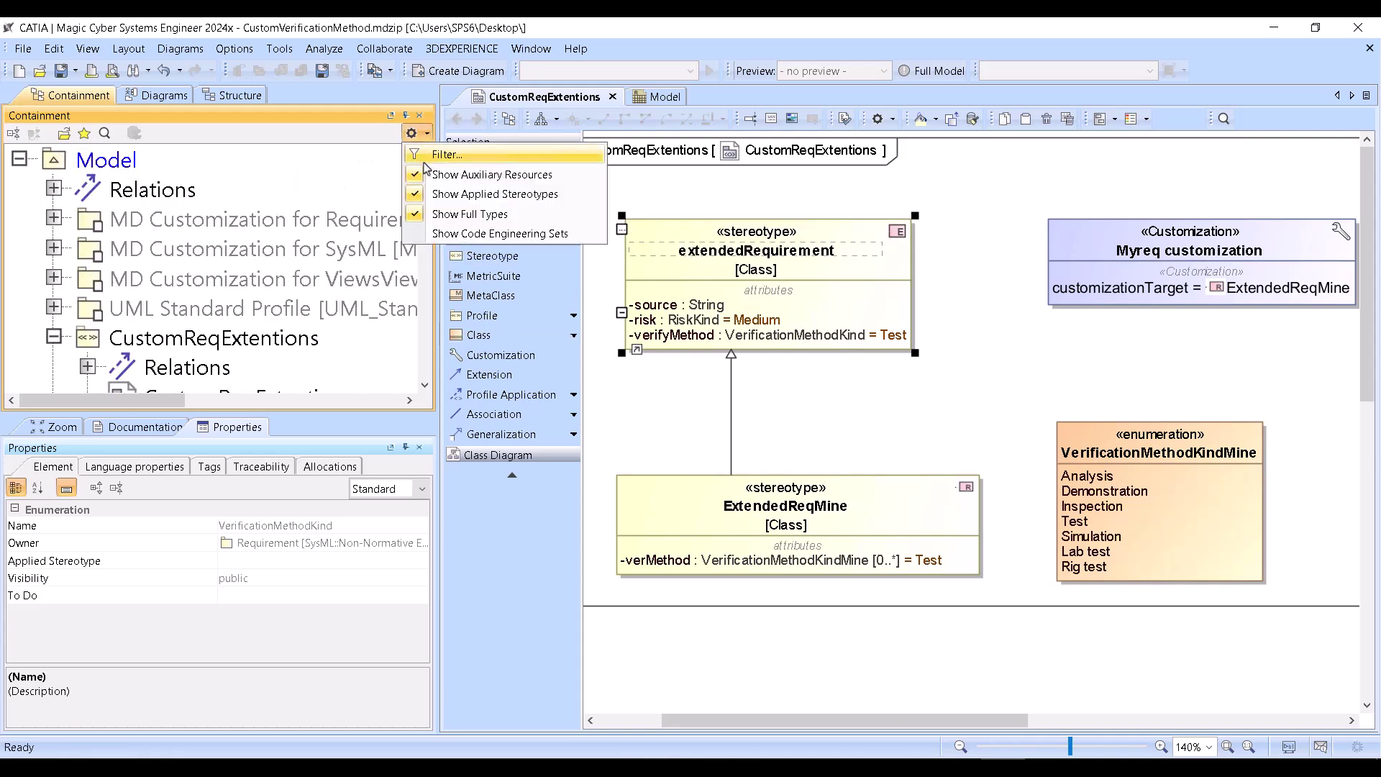
left_click(496, 172)
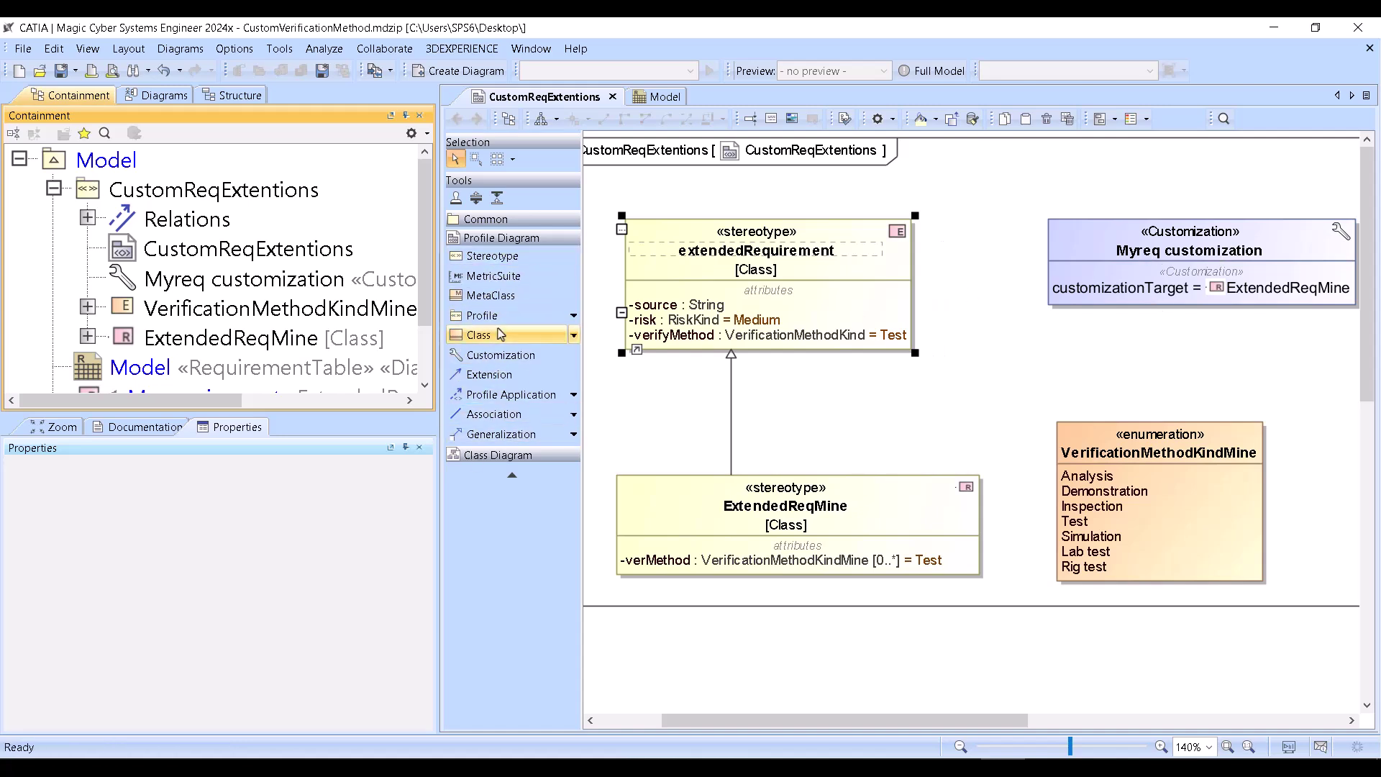
Examine the Myreq customization's specification and its Standard Expert Configuration of property visibility, and close both without changes.
mouse_move(890, 319)
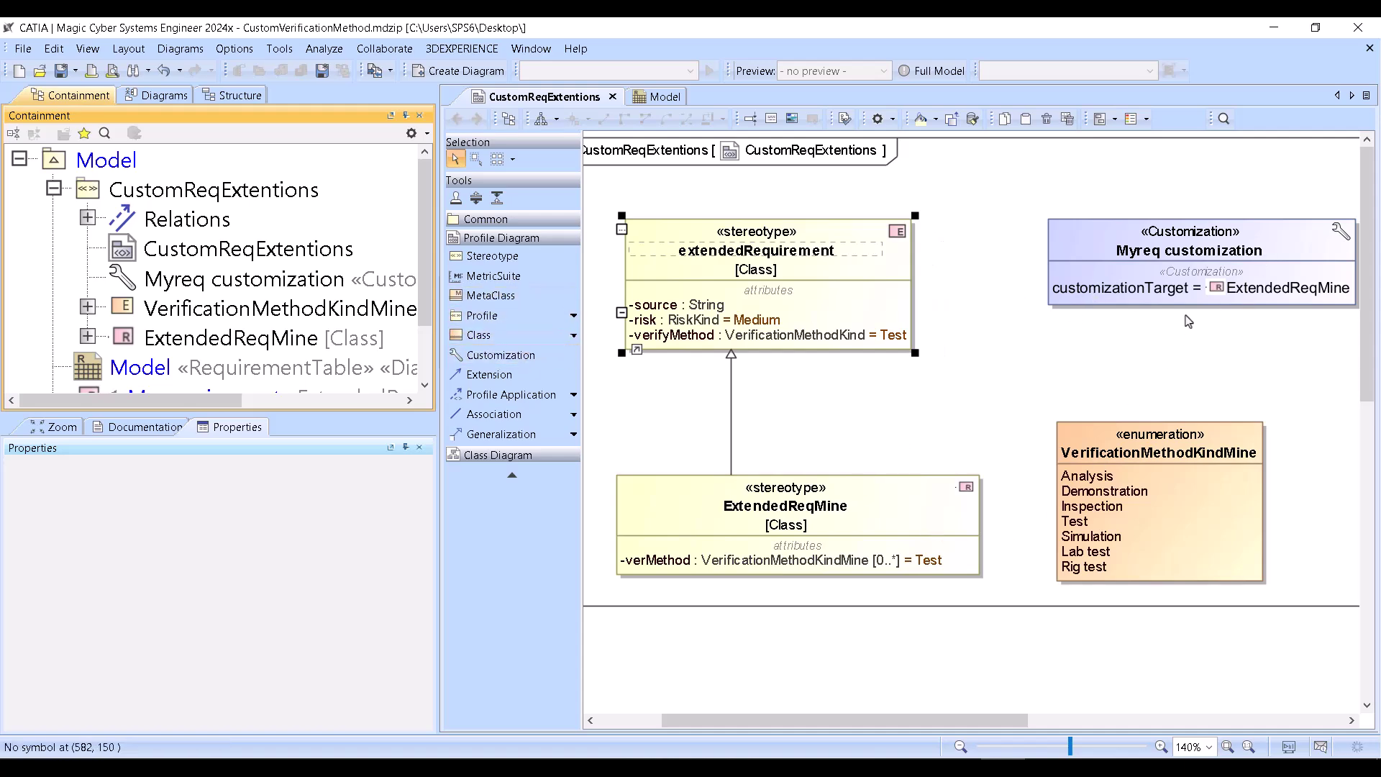
double_click(1195, 235)
scroll(928, 428, "down", 10)
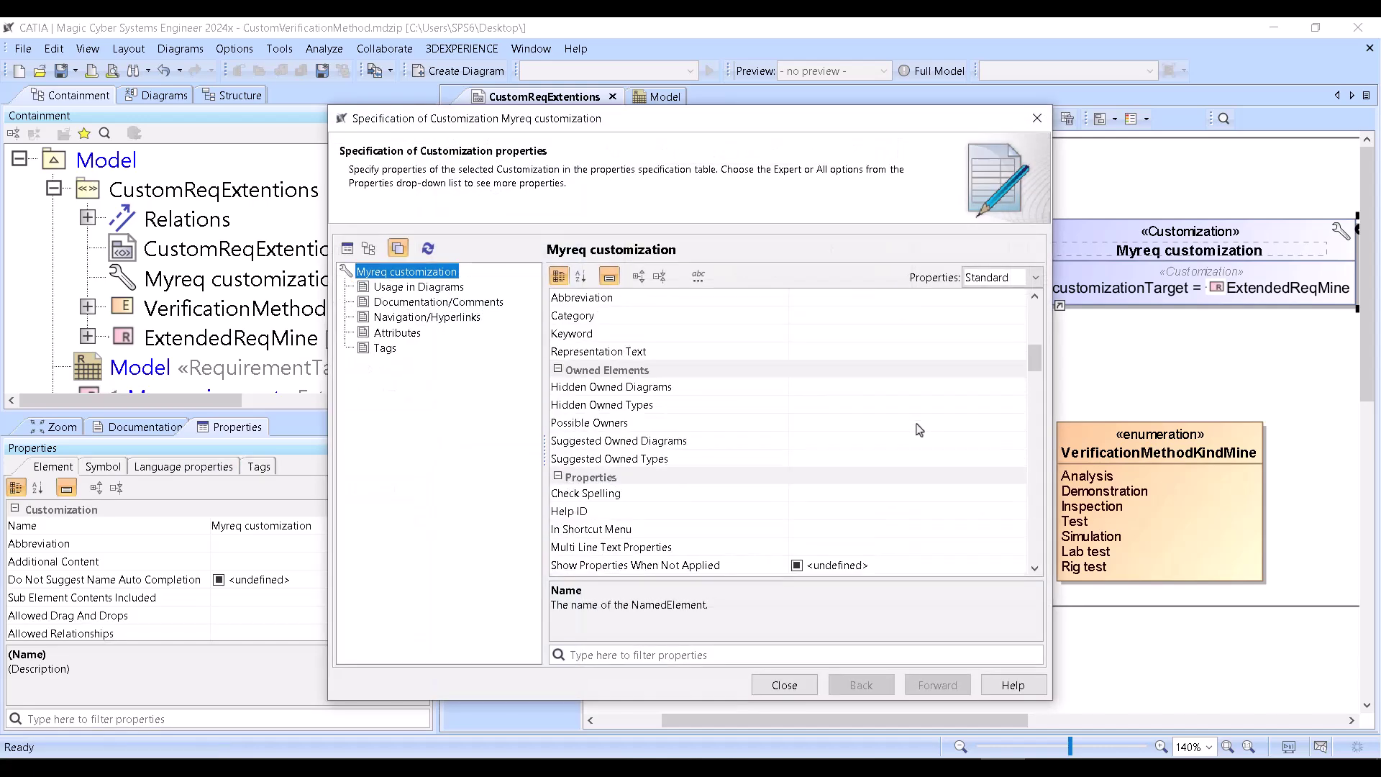
scroll(979, 331, "up", 5)
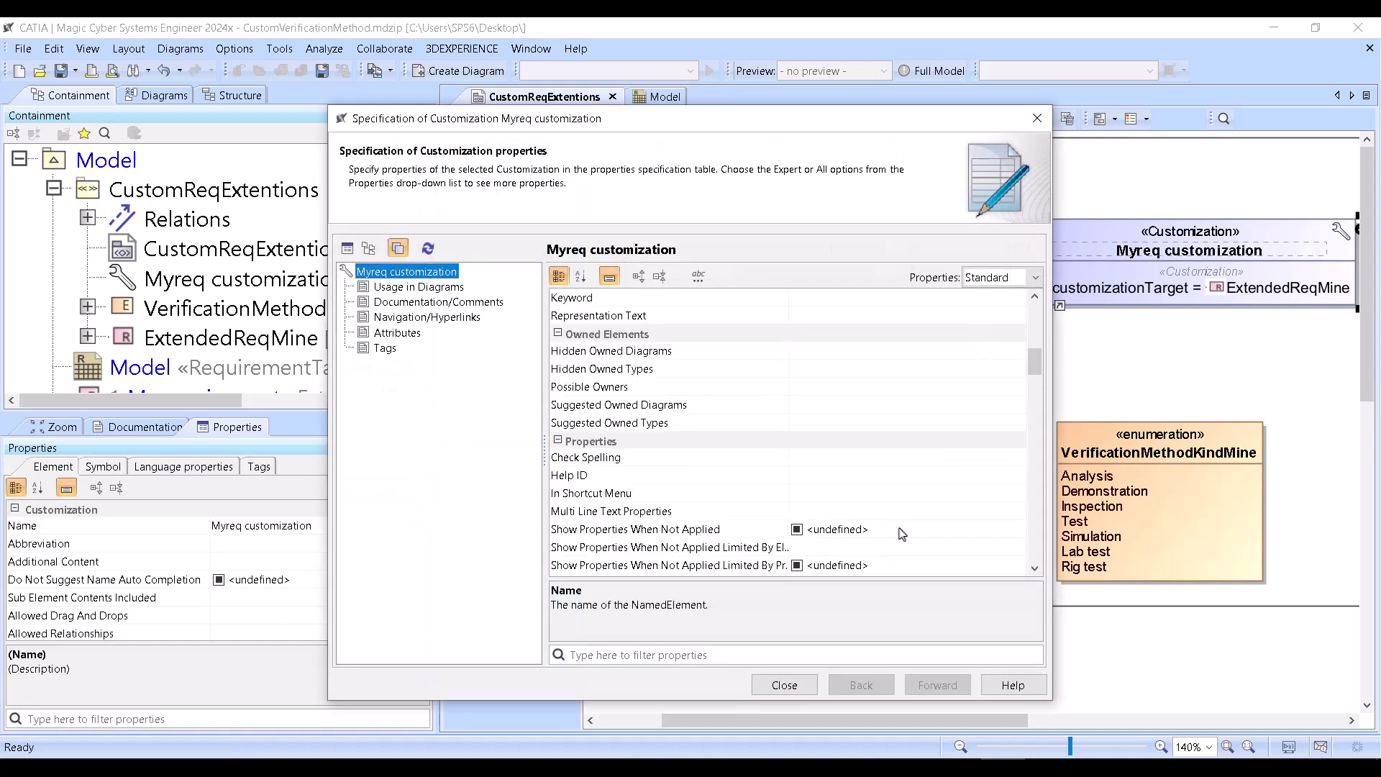
left_click(908, 536)
left_click(1018, 296)
scroll(745, 328, "down", 15)
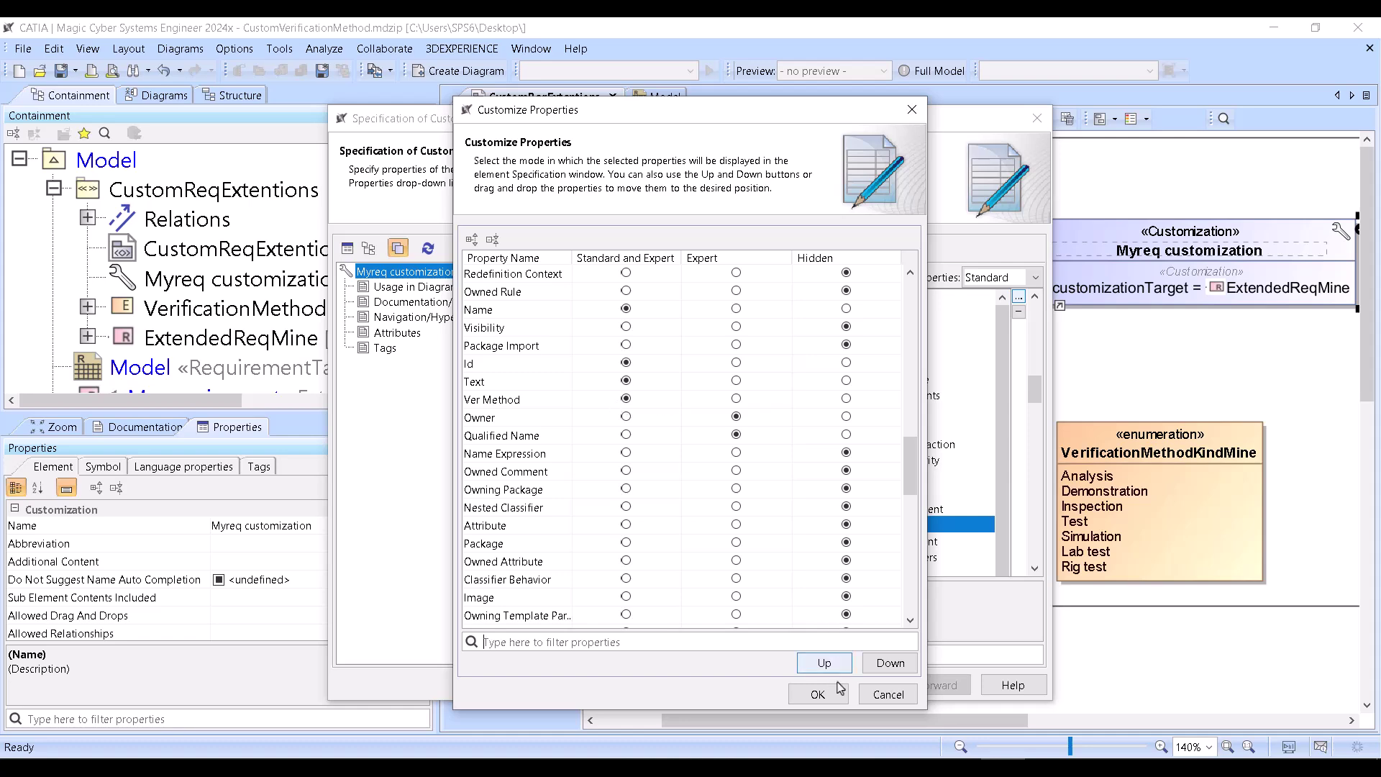
left_click(887, 699)
left_click(1037, 118)
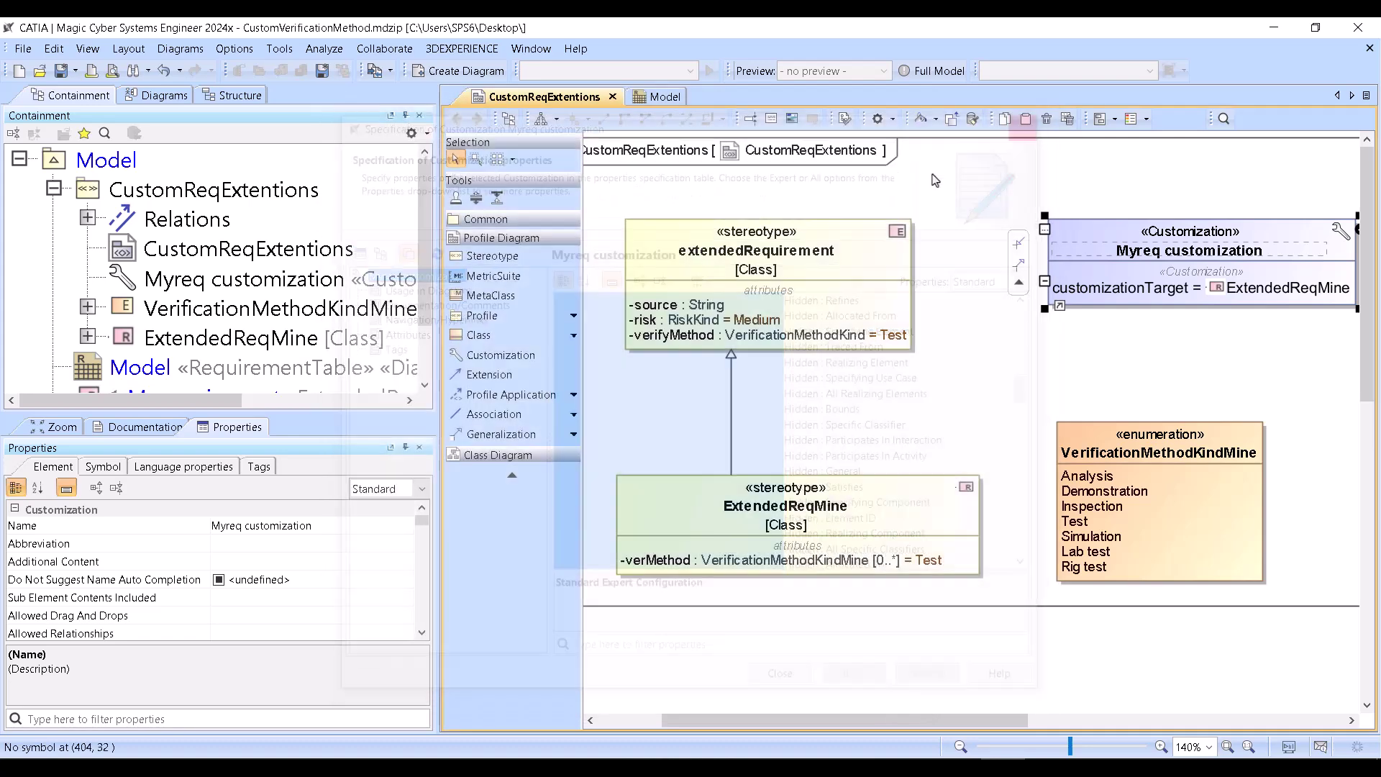
Return to the Model requirement table and check the Ver Method values in My requirement's specification.
left_click(655, 97)
right_click(559, 296)
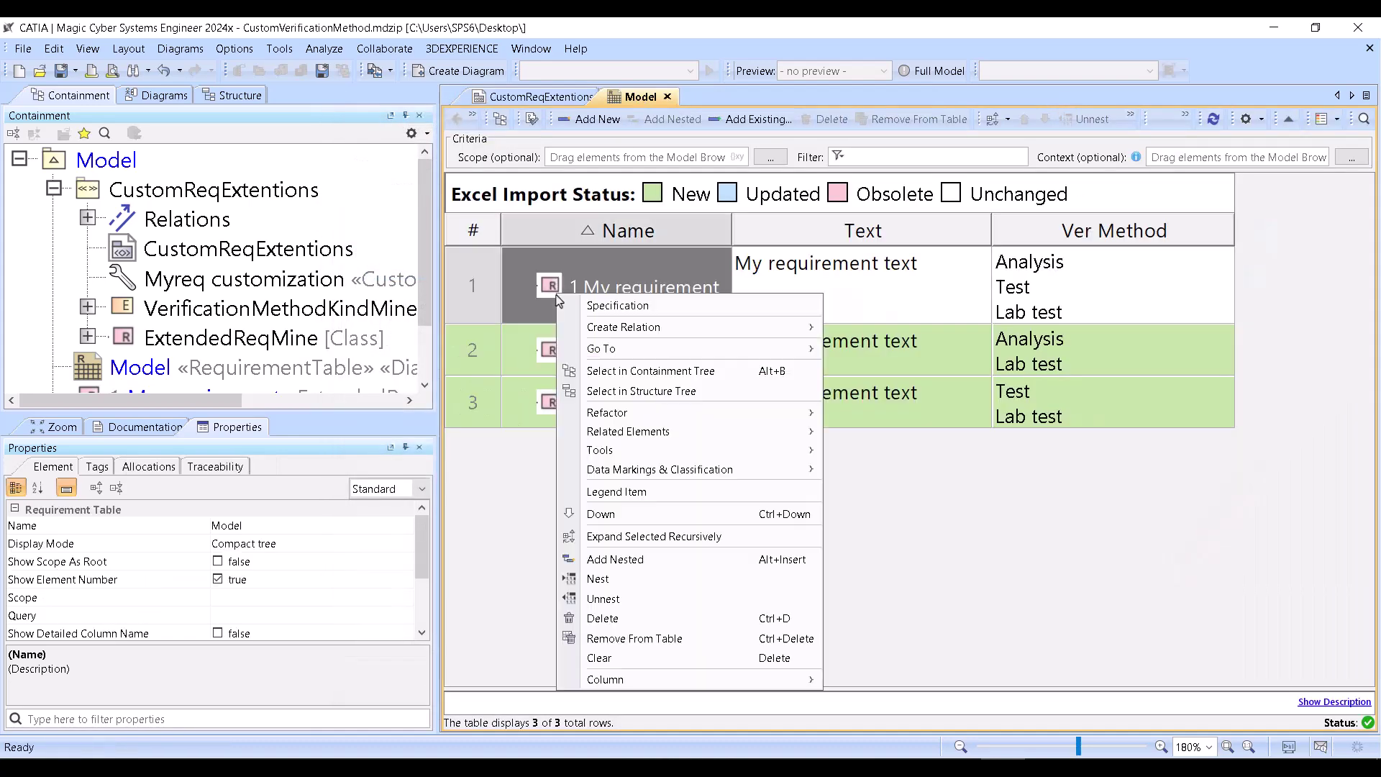
left_click(613, 306)
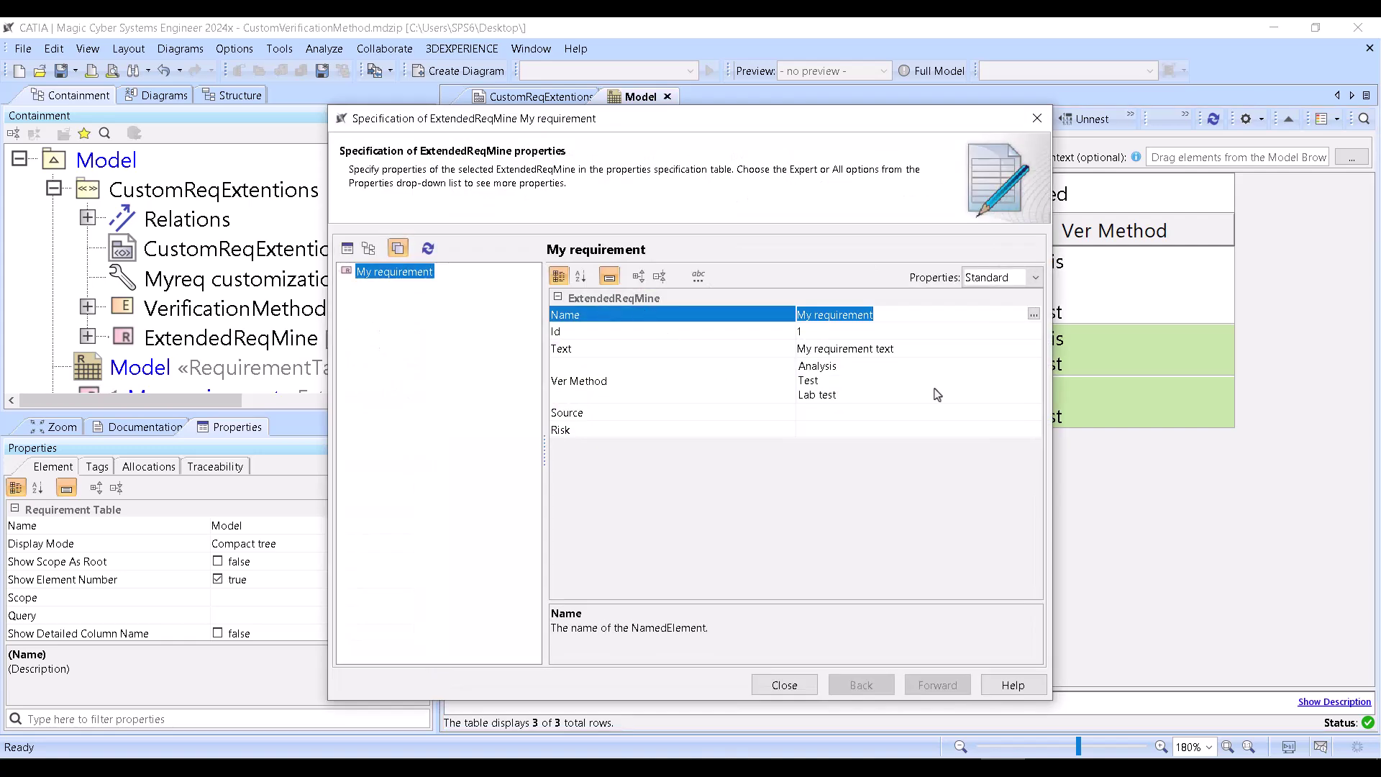
left_click(906, 374)
key("Escape")
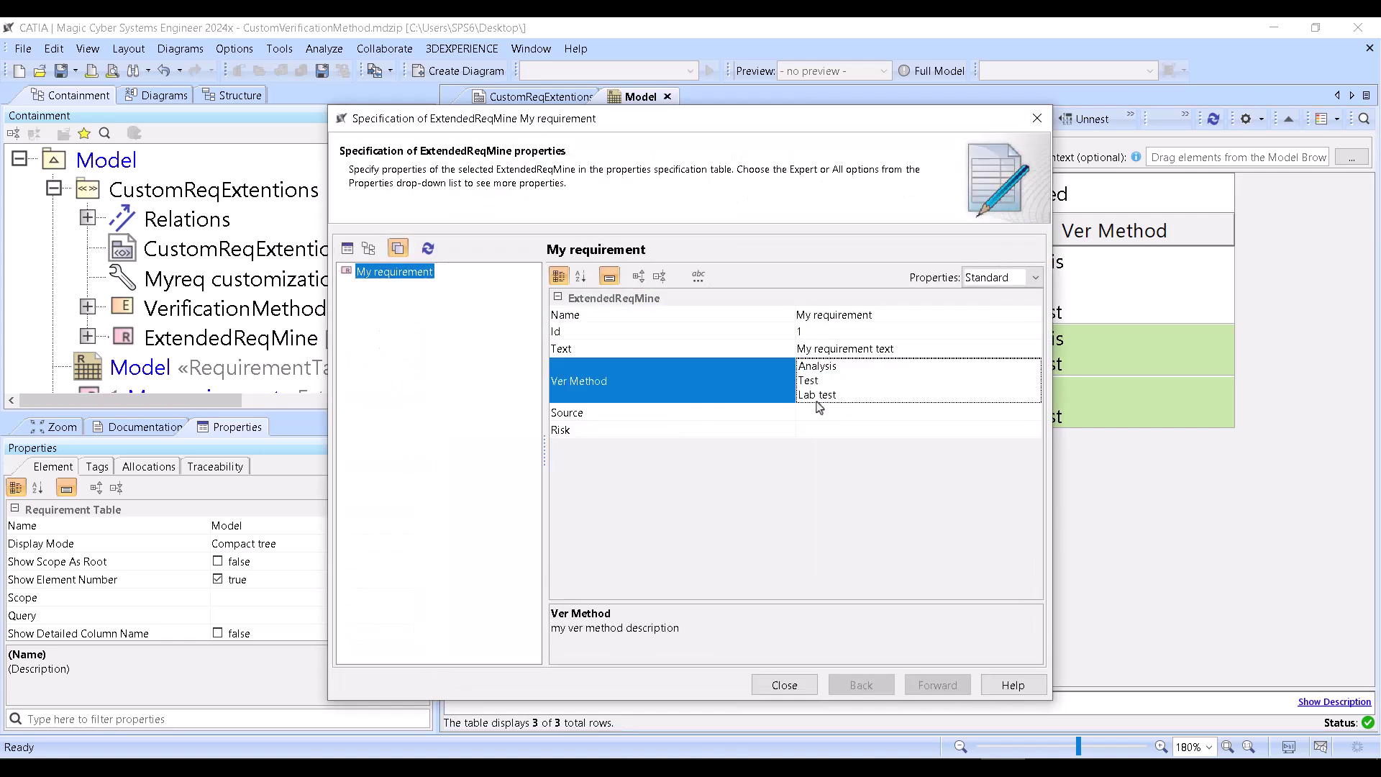
left_click(805, 690)
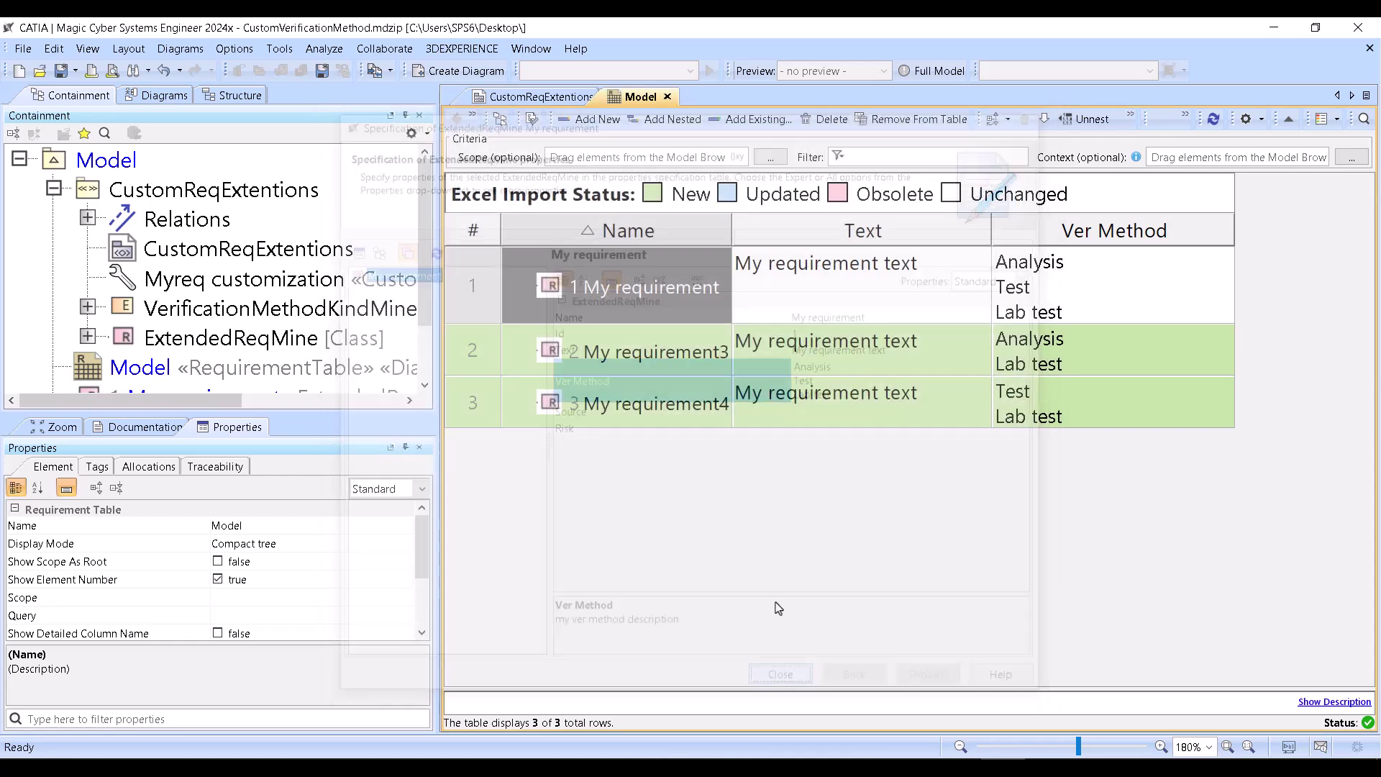
Add a new standard Requirement to the Model table.
left_click(600, 120)
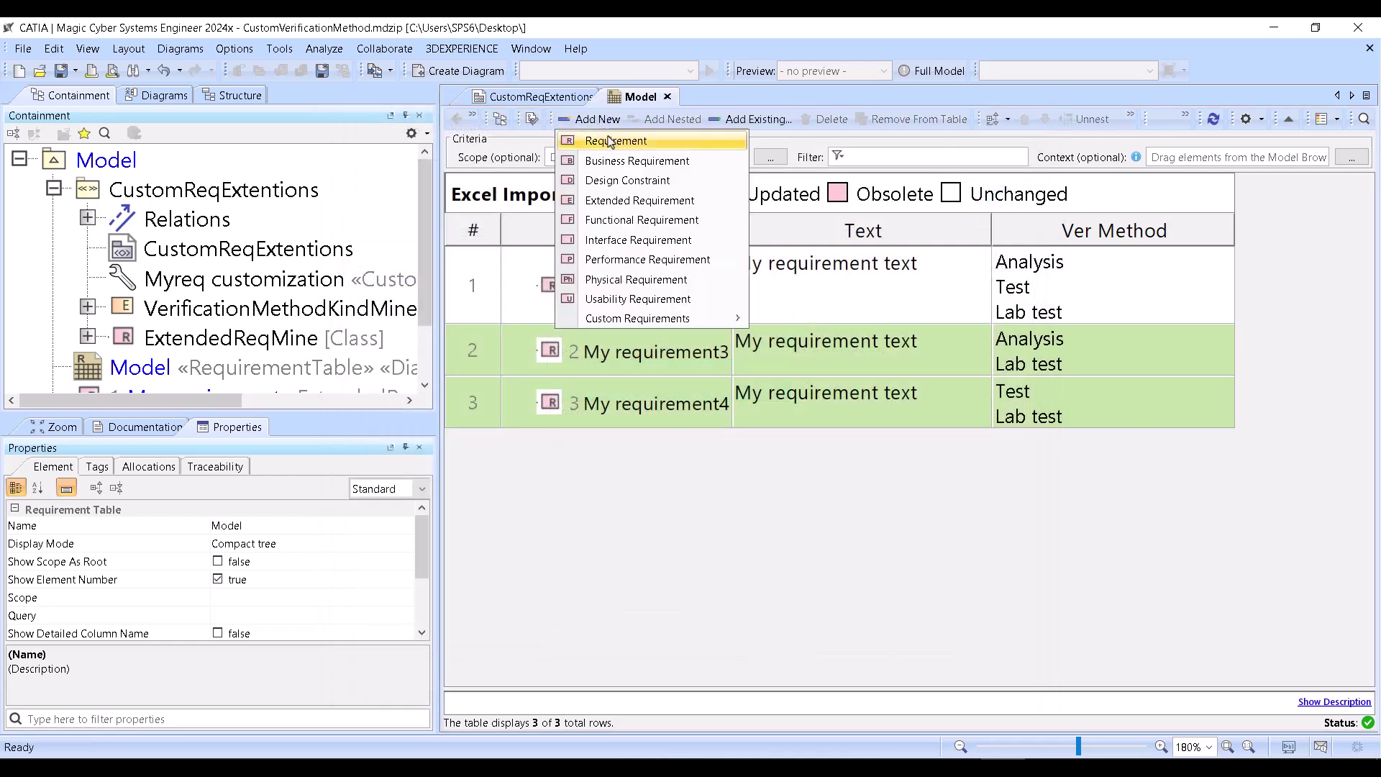
left_click(610, 141)
left_click(686, 477)
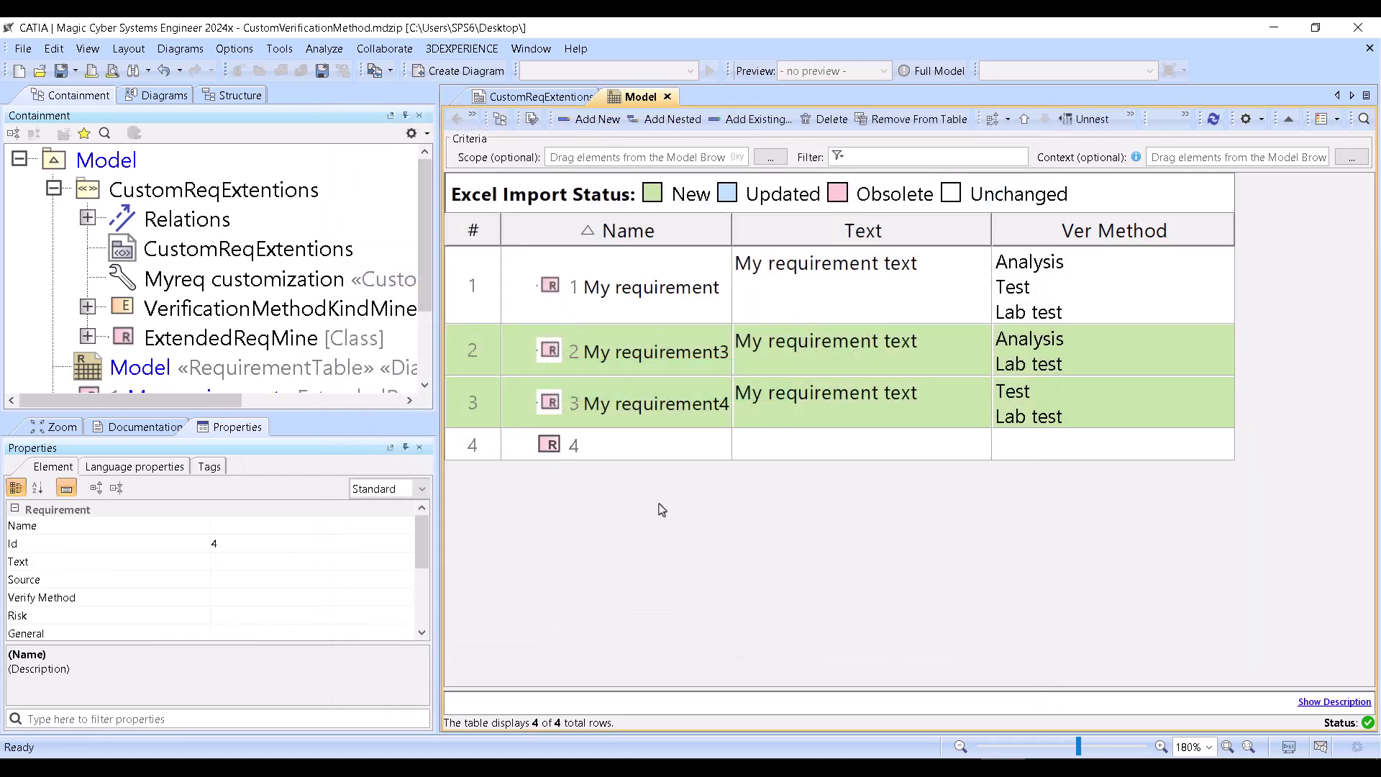
View the Verify Method options in the specification of requirement 4 and close it without choosing one.
left_click(544, 448)
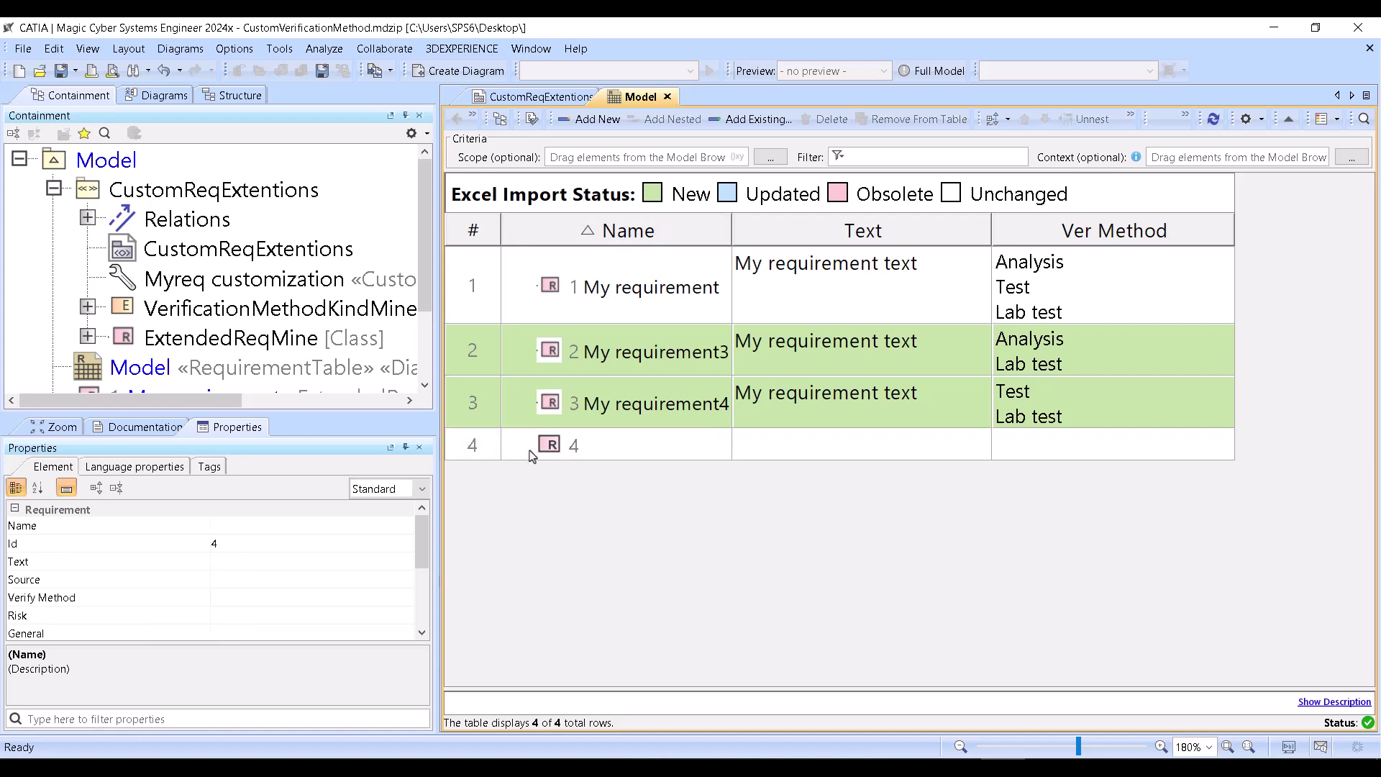
right_click(545, 447)
left_click(568, 404)
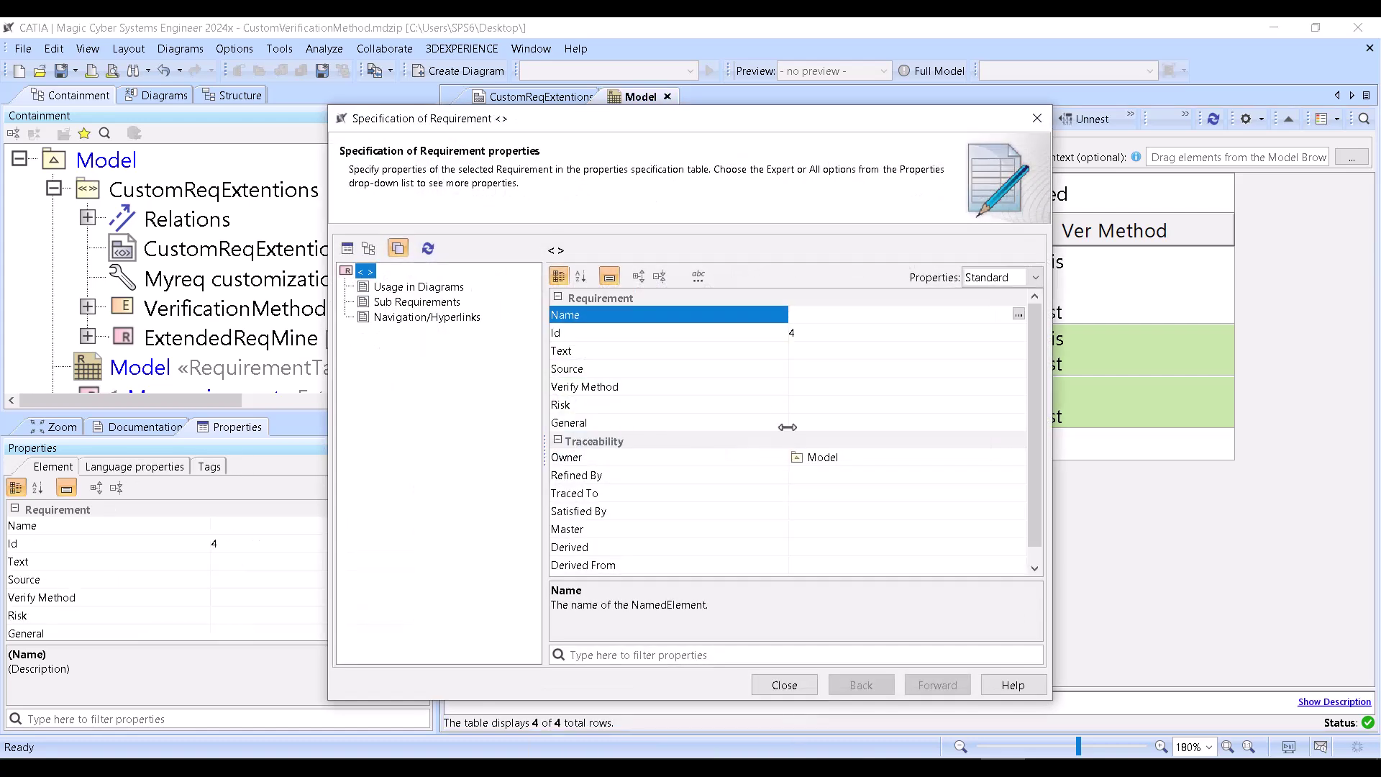
left_click(820, 387)
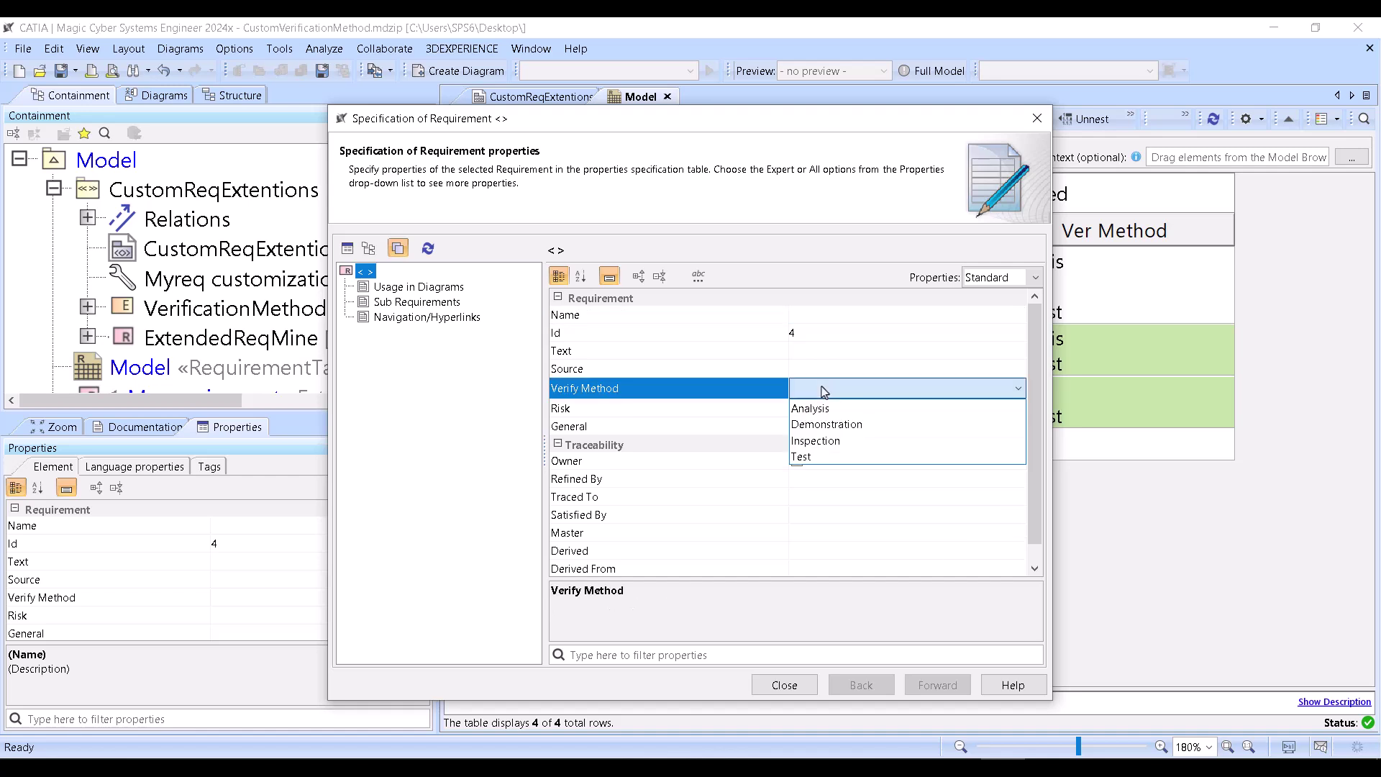
left_click(825, 389)
left_click(784, 685)
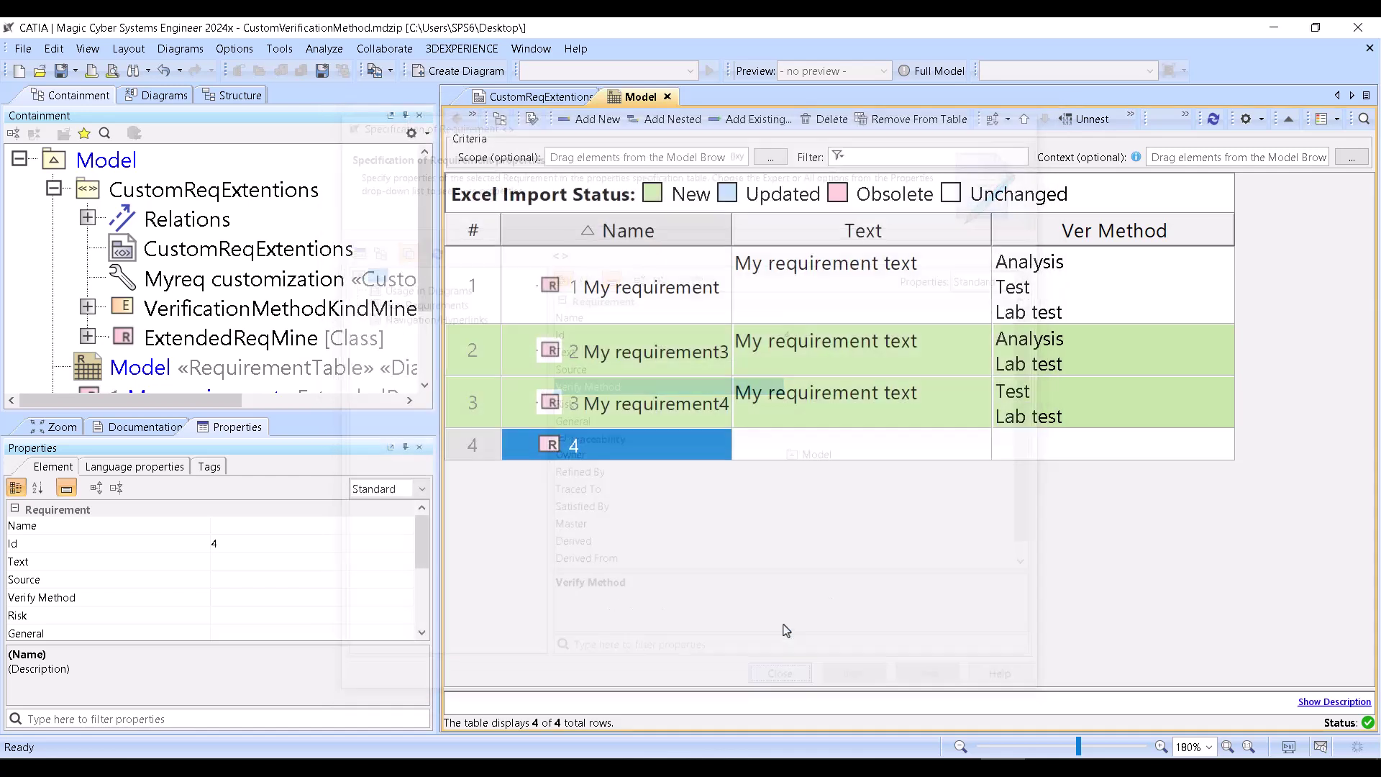
Add a new ExtendedReqMine custom requirement to the Model table.
left_click(590, 119)
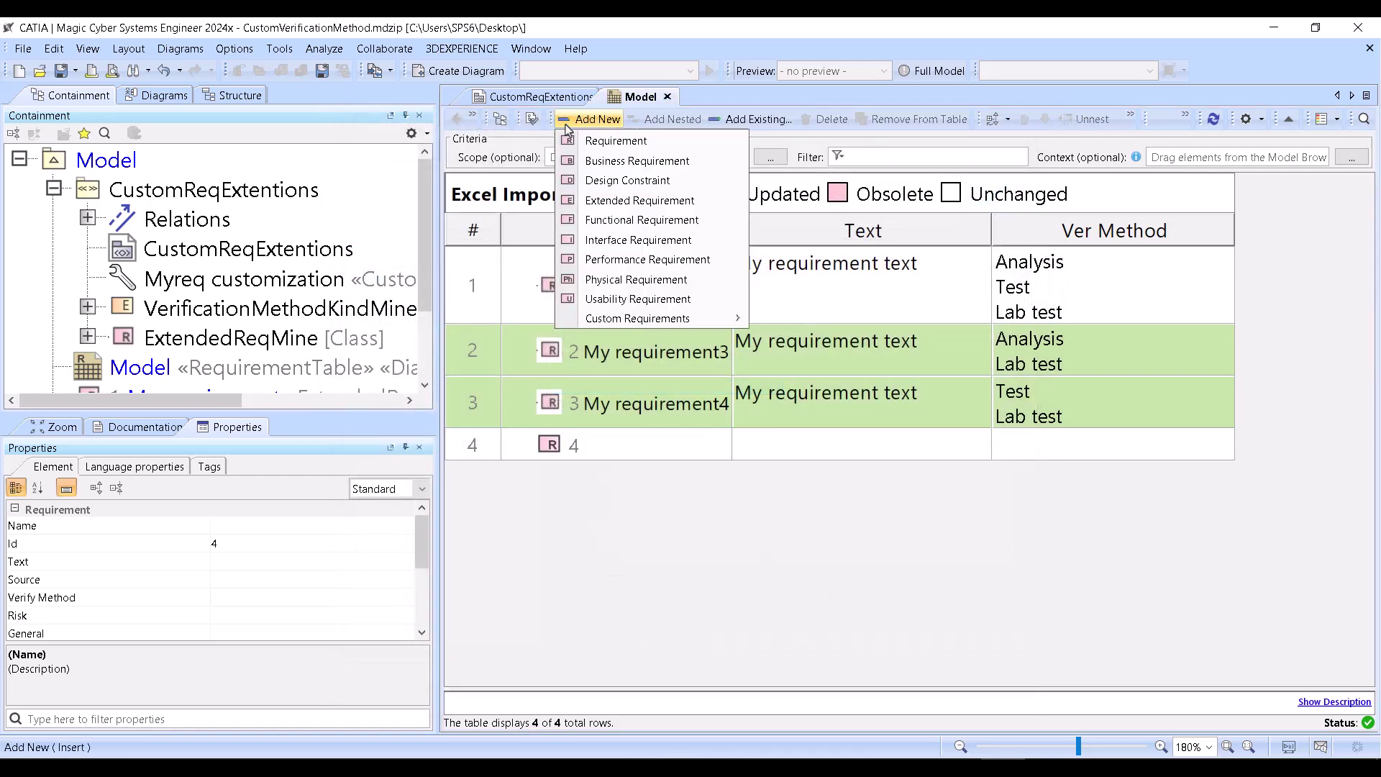
mouse_move(633, 318)
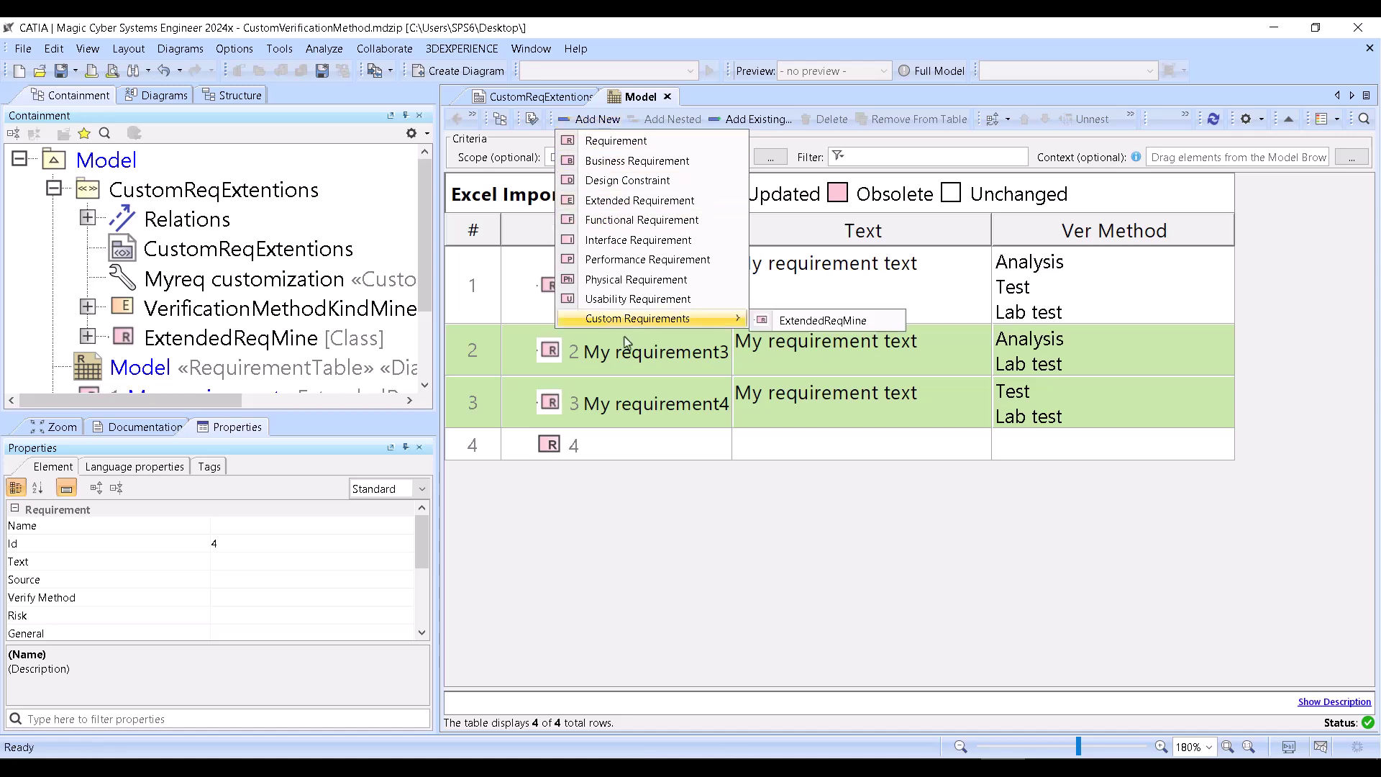
left_click(823, 321)
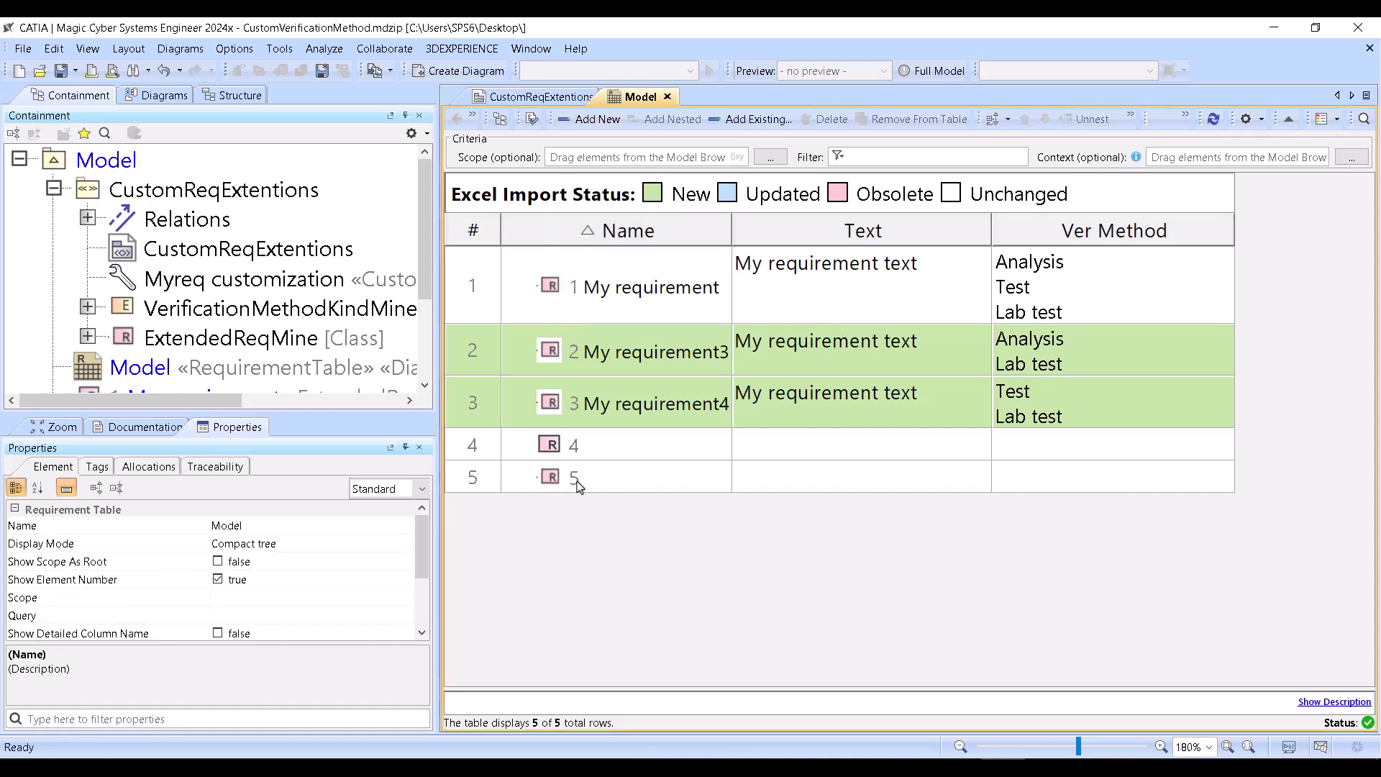
Add Analysis as the Ver Method in requirement 5's specification and view the other available method options.
right_click(541, 478)
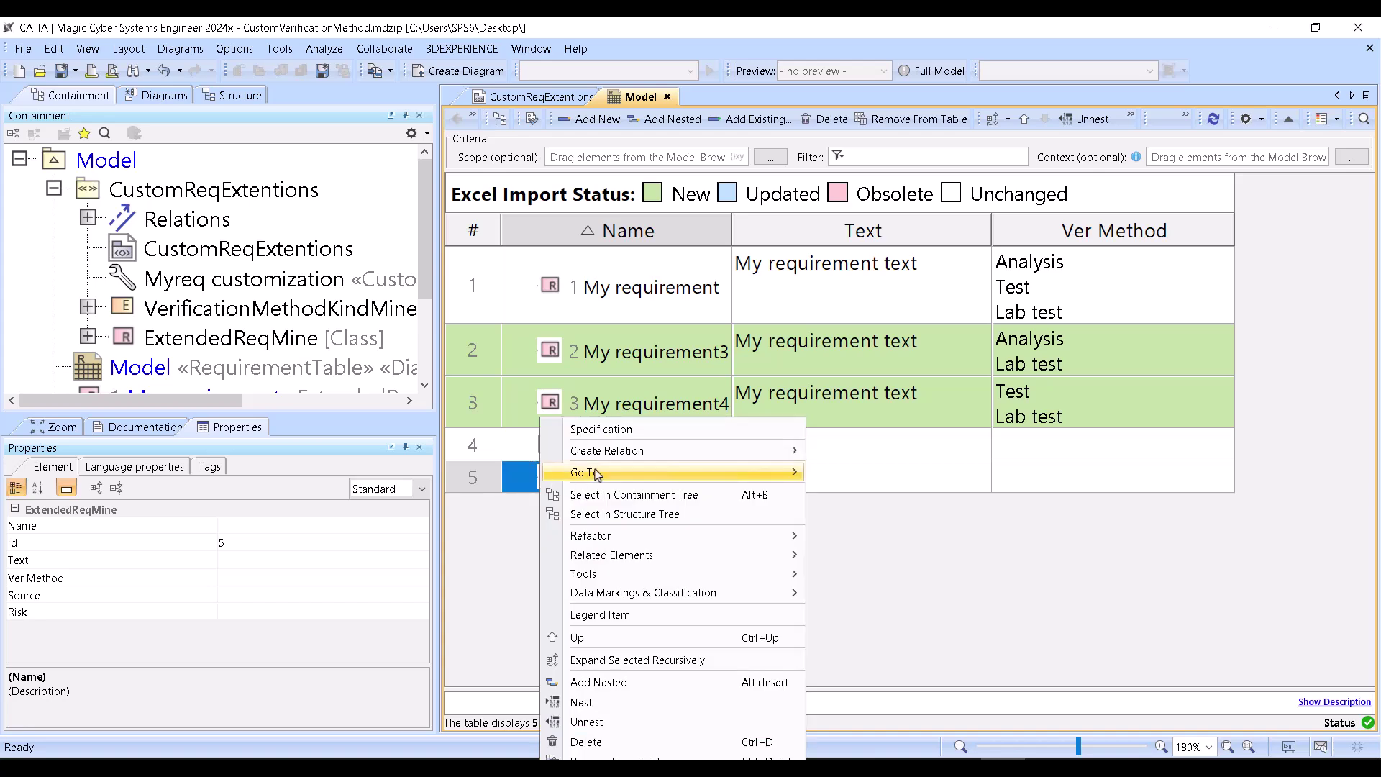
left_click(575, 426)
left_click(823, 370)
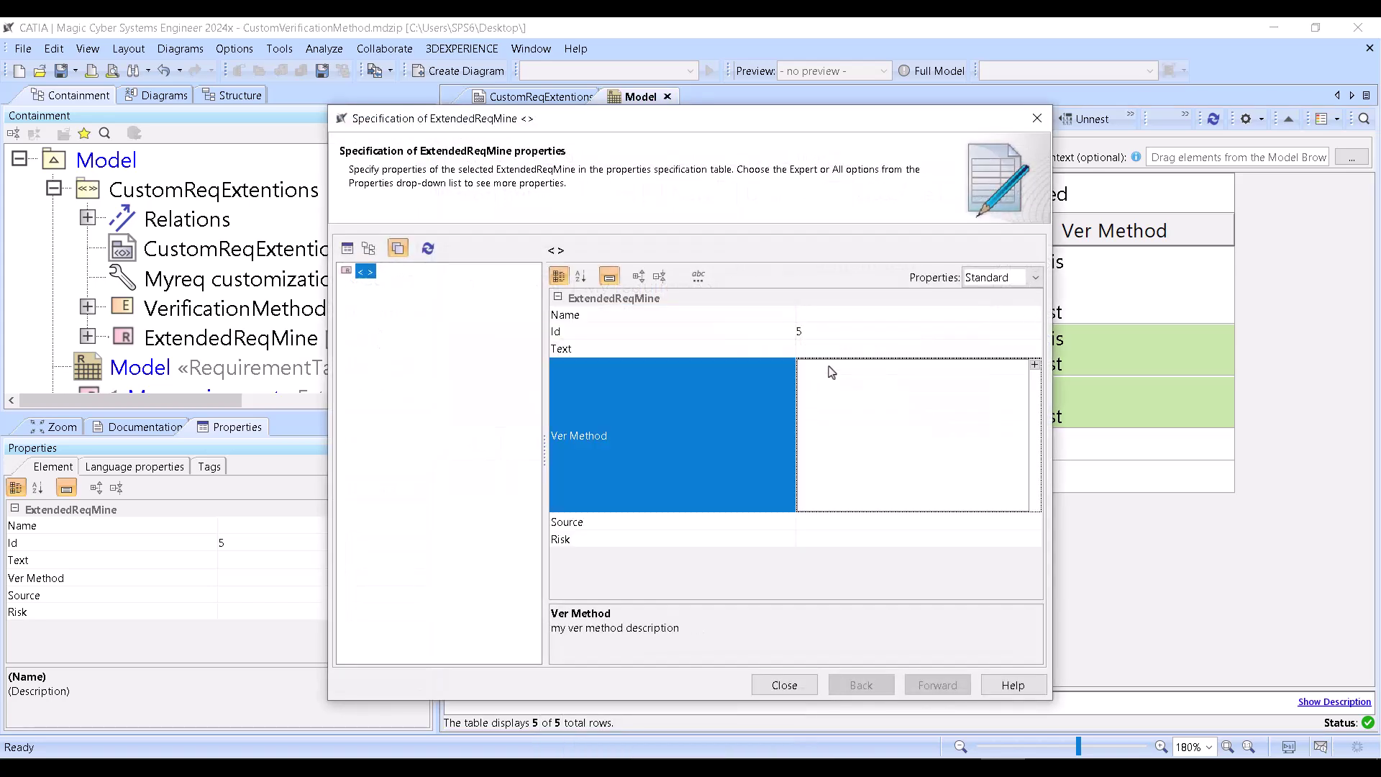
left_click(1035, 366)
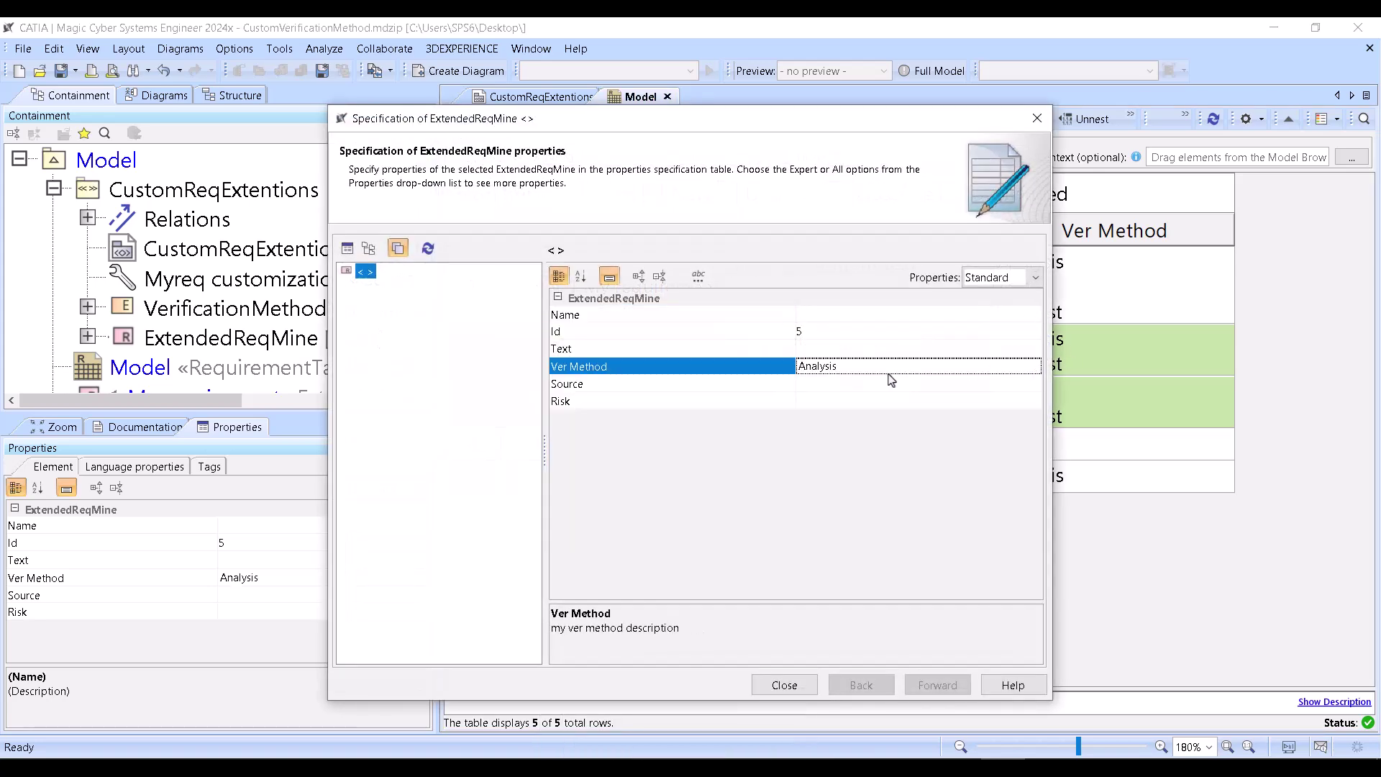
left_click(894, 374)
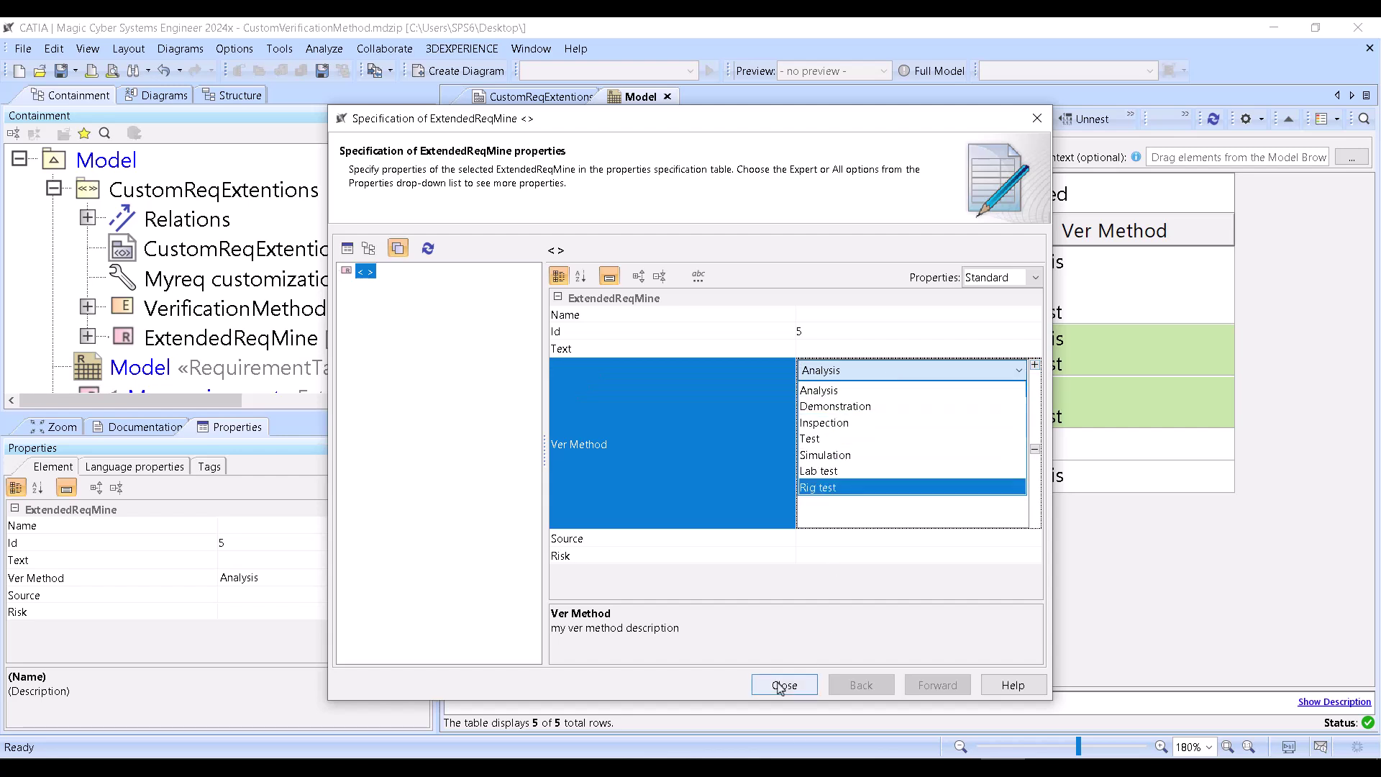
left_click(785, 685)
In the CustomReqExtentions diagram, move Myreq customization beside extendedRequirement and add a Place on Diagram Palette property named Req to it.
left_click(536, 96)
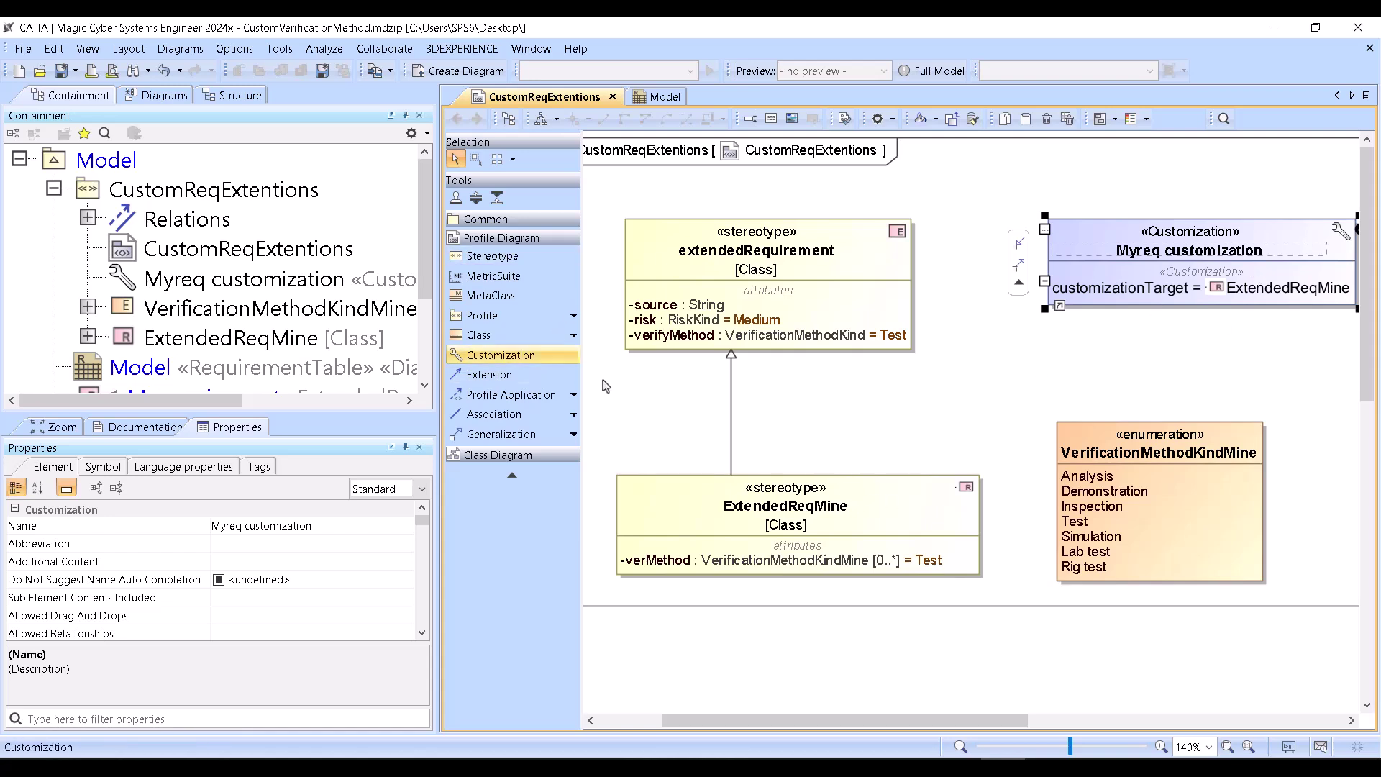
left_click_drag(1343, 252, 1213, 227)
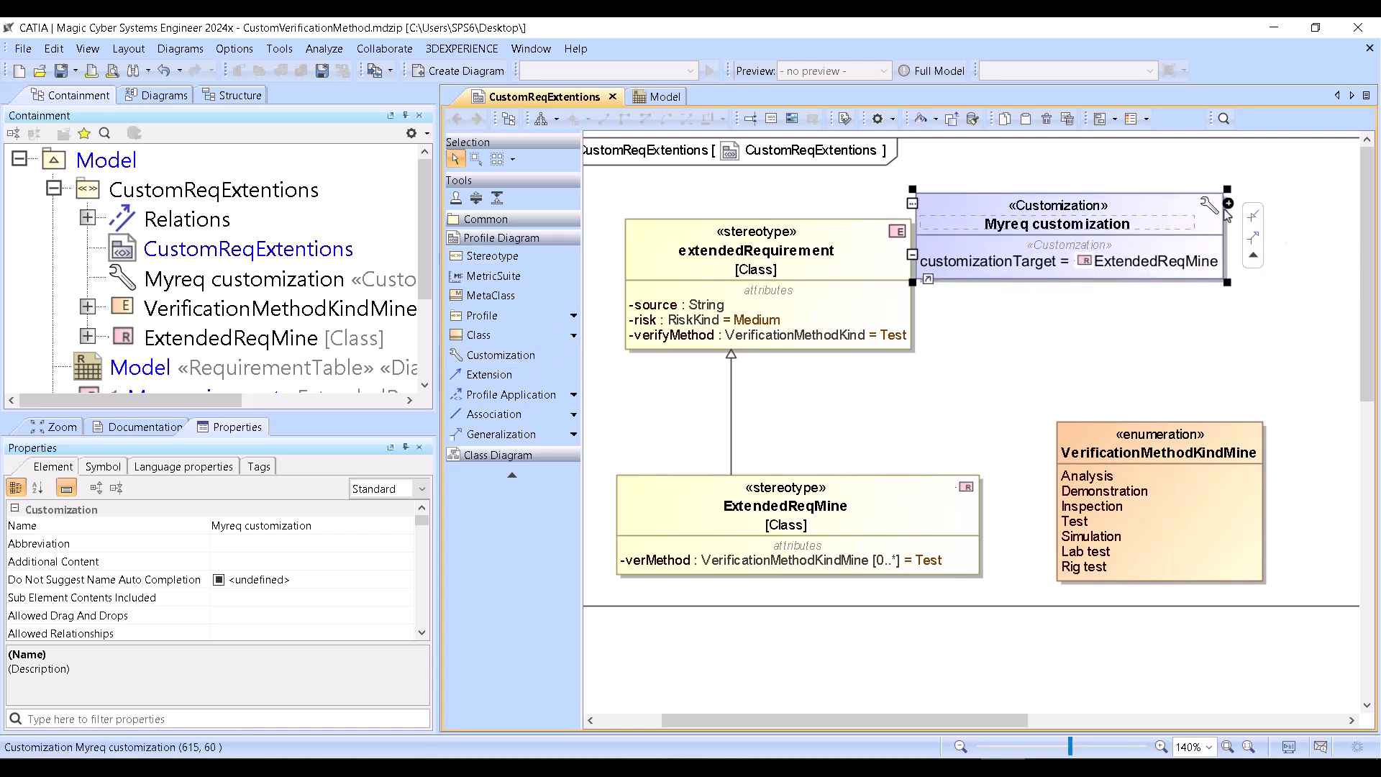
left_click(1227, 208)
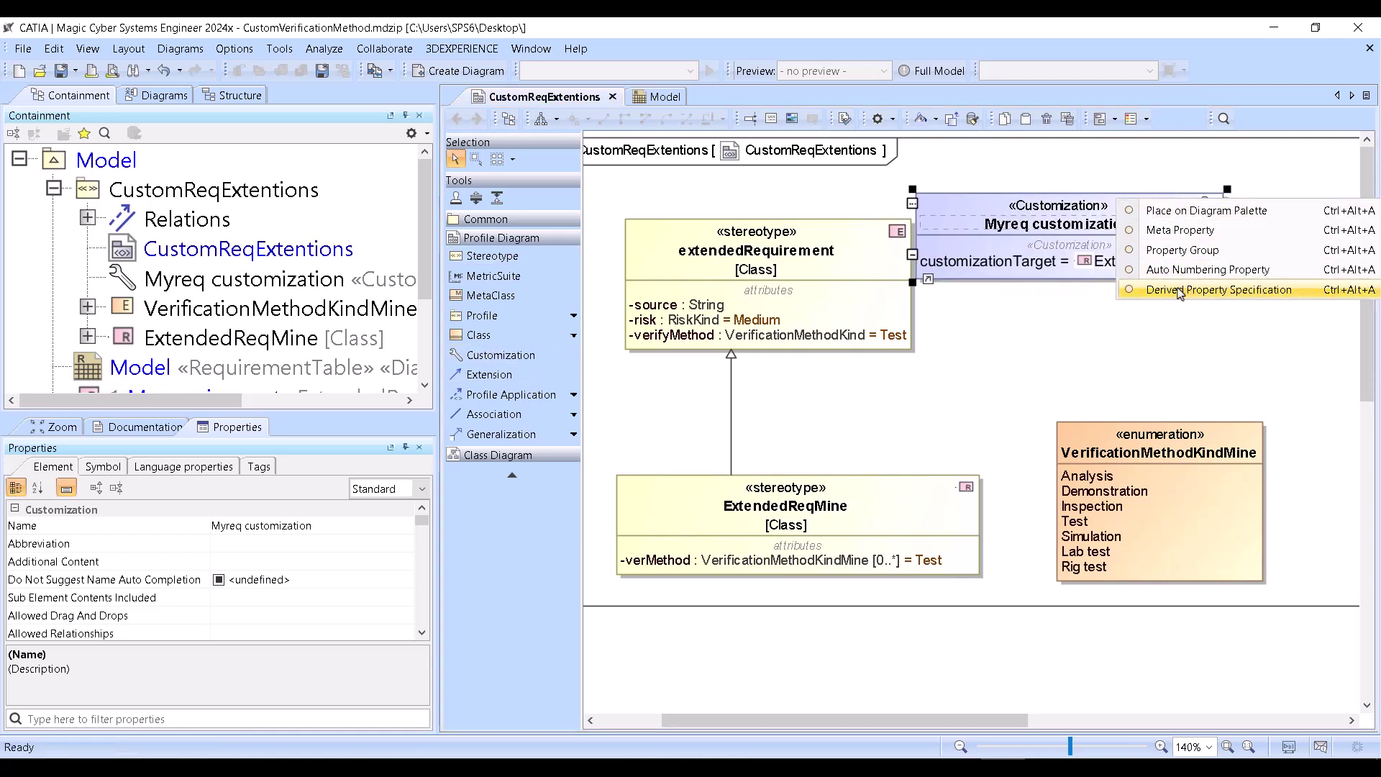
left_click(1193, 227)
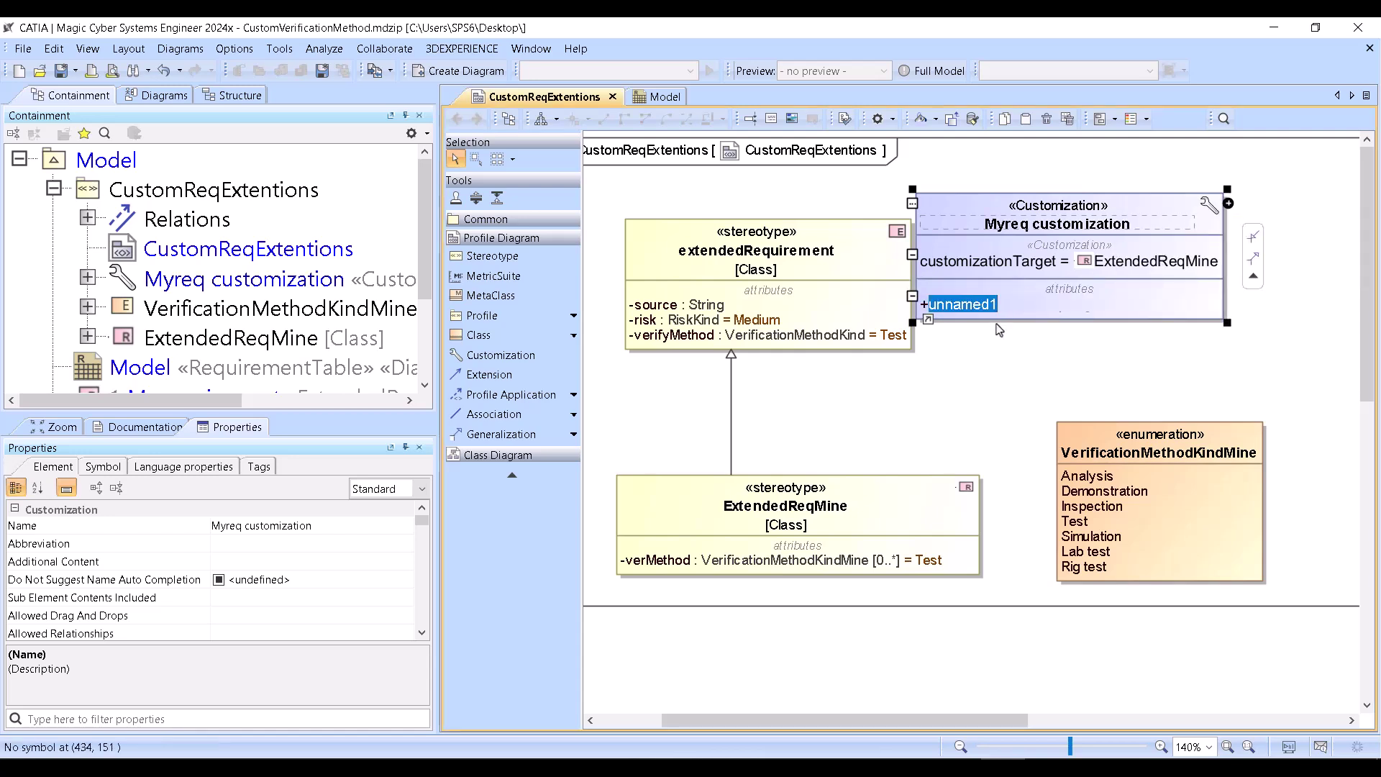
type("Req")
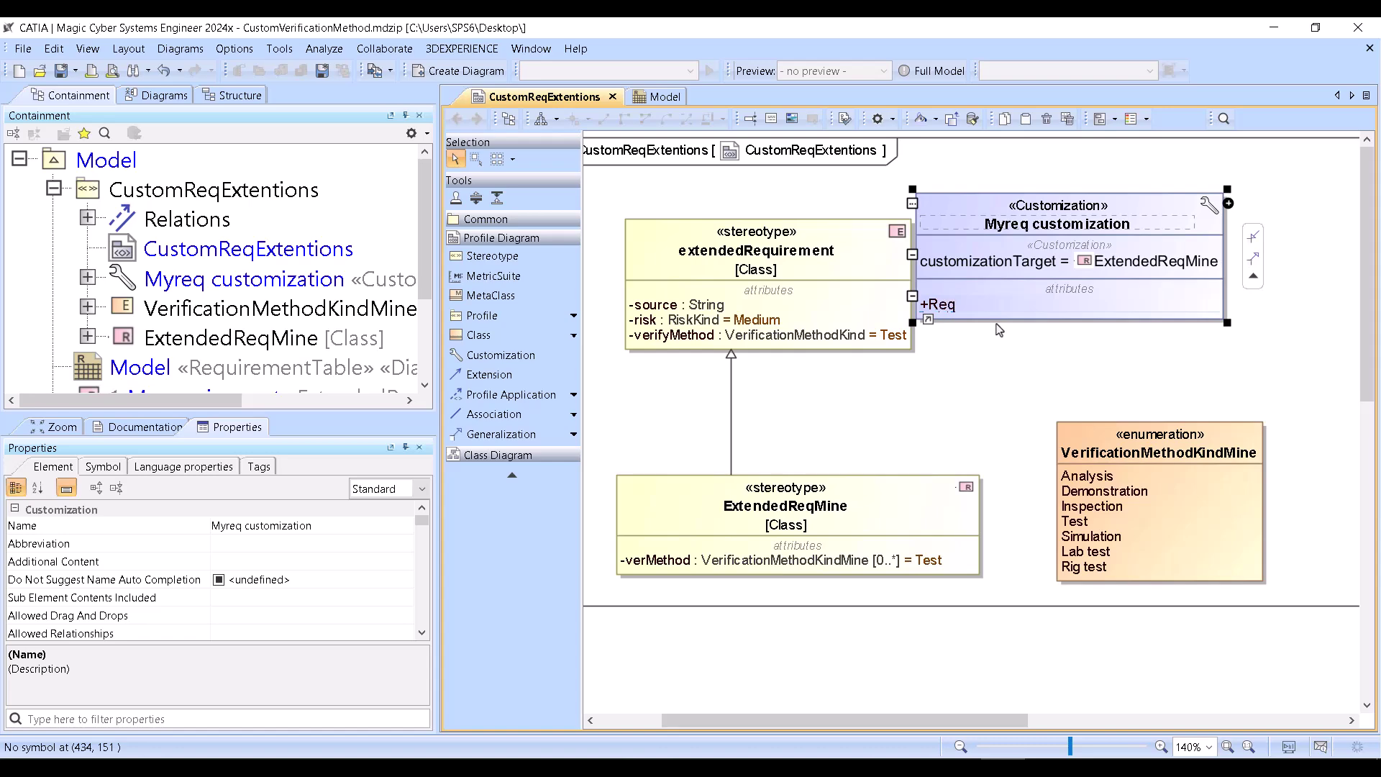
left_click(999, 329)
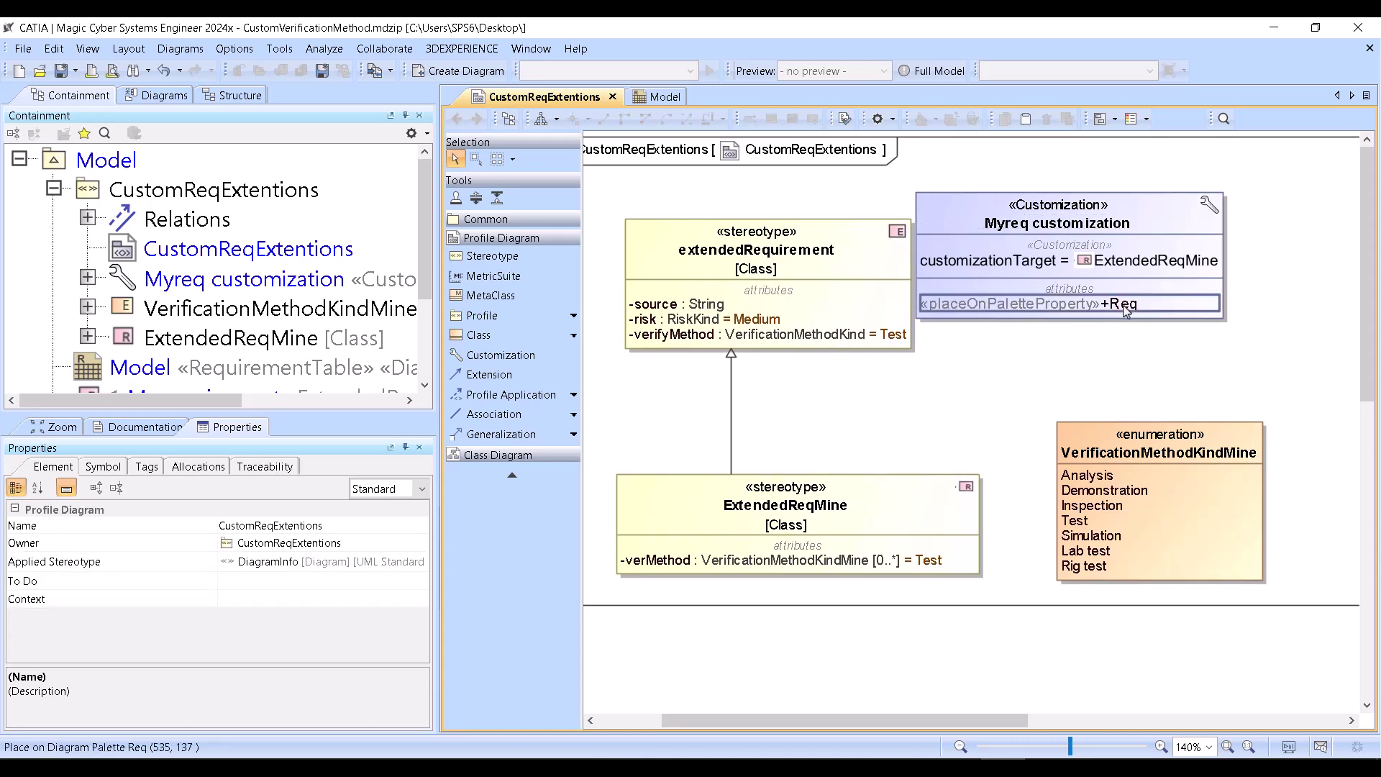
Open the Place setting of the Req property and choose SysML Block Definition Diagram as its diagram type.
double_click(1127, 305)
left_click(822, 331)
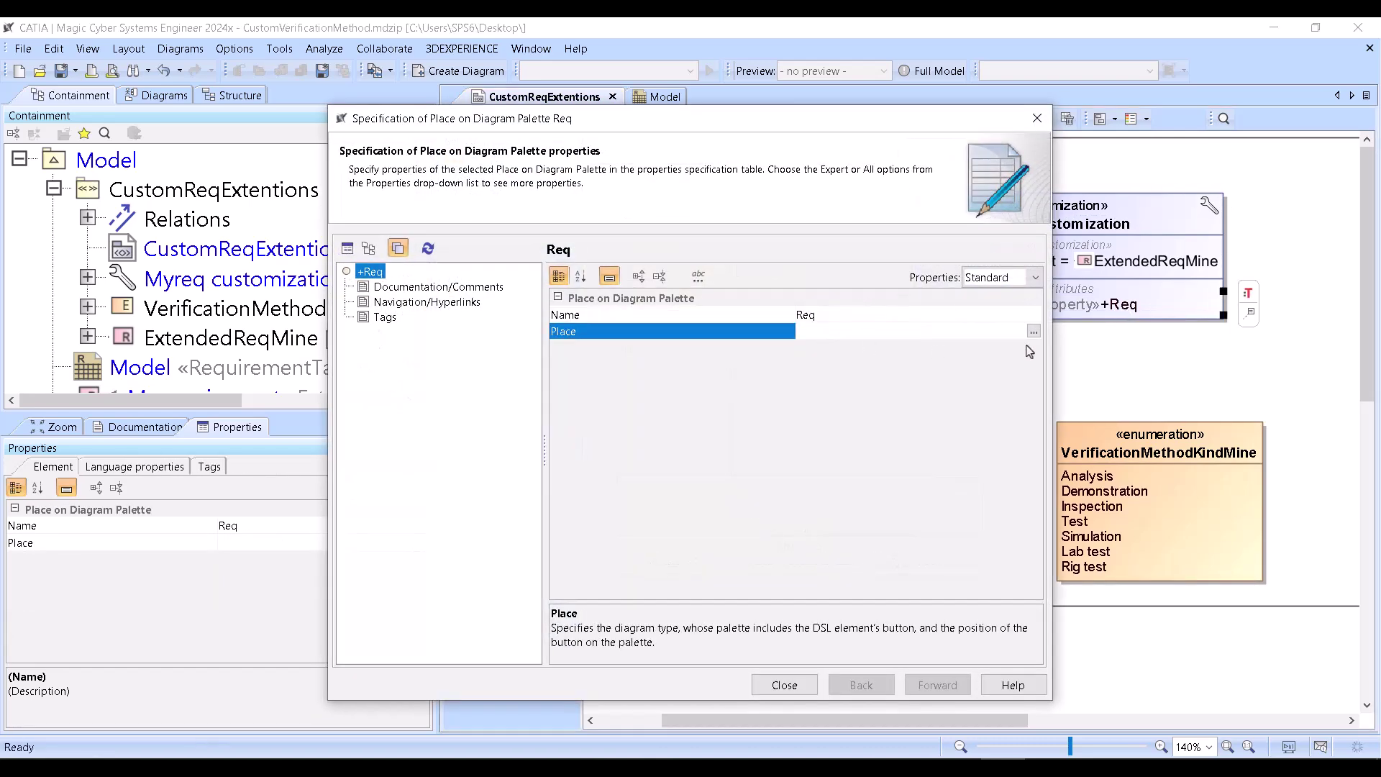
left_click(1034, 332)
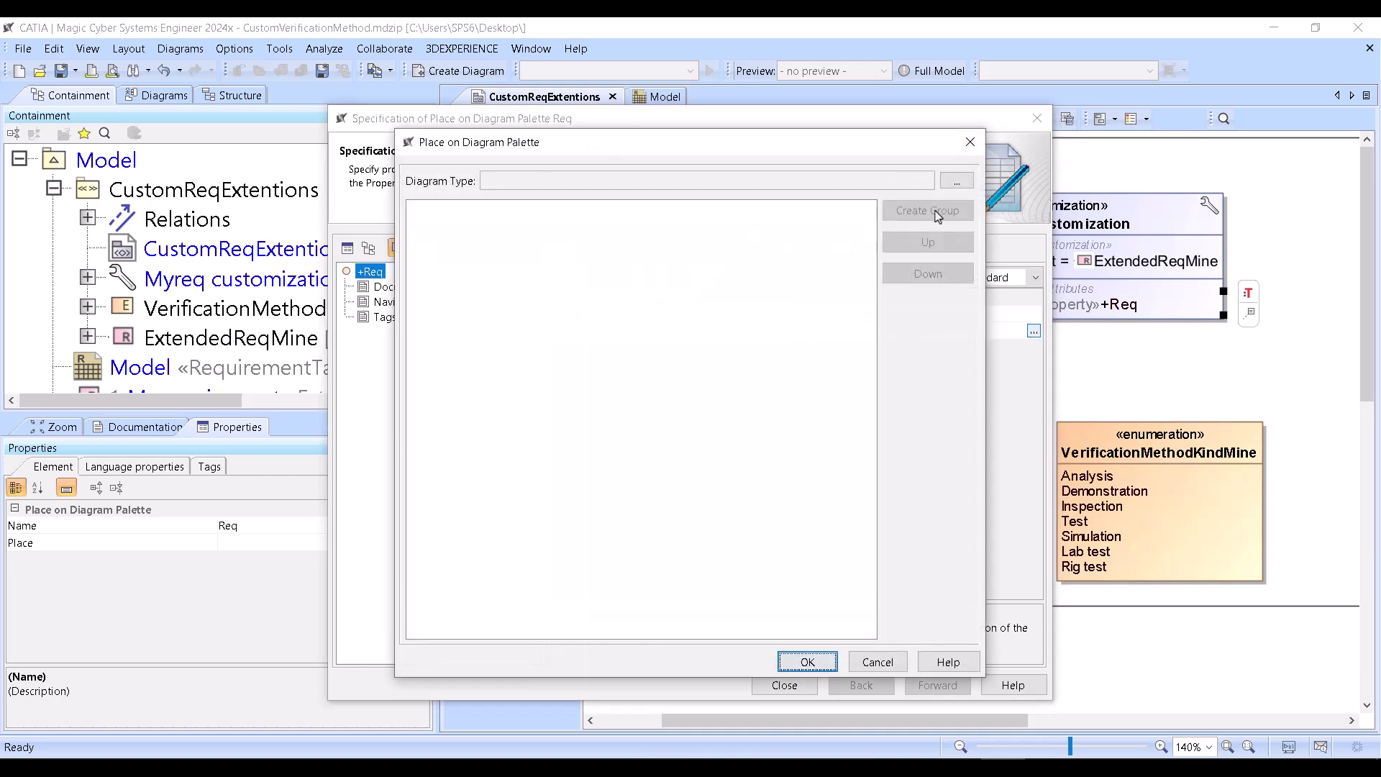
left_click(957, 181)
left_click(541, 261)
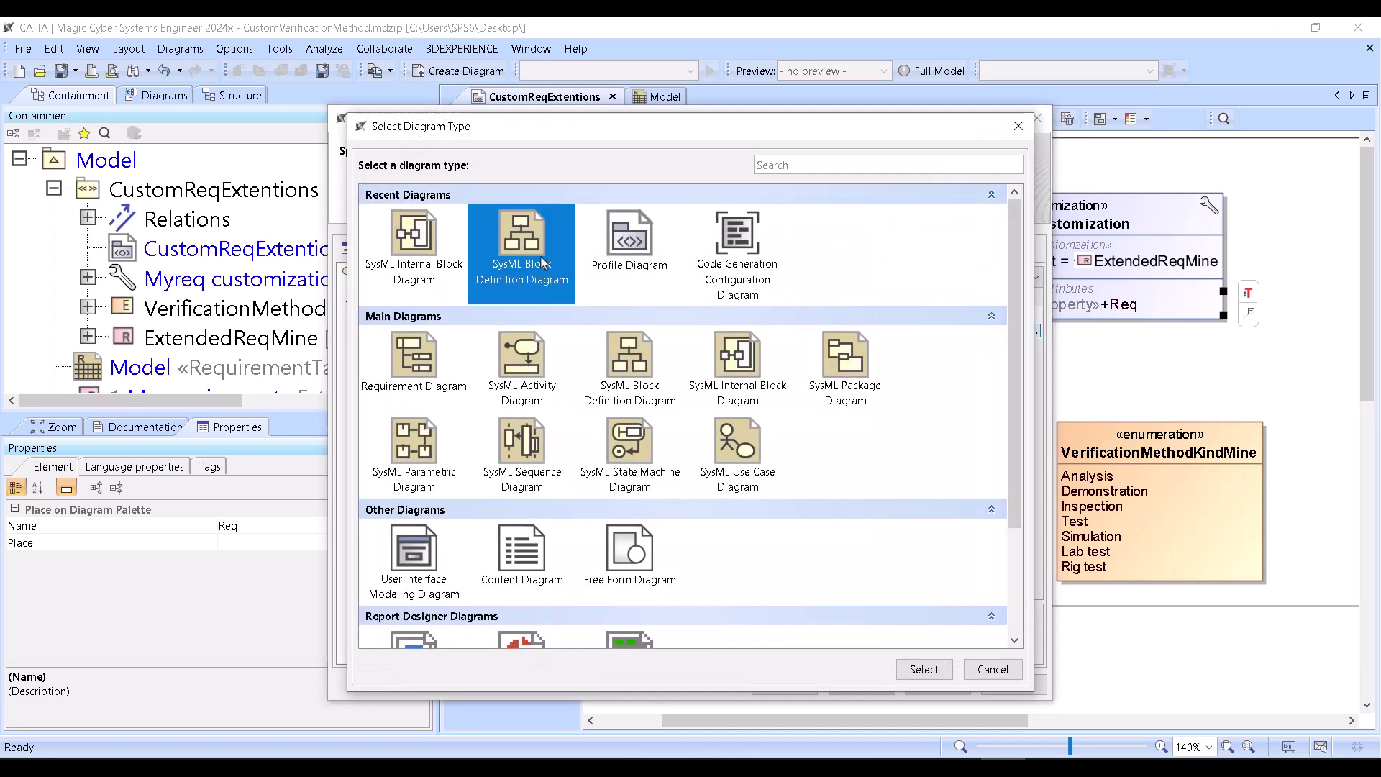
double_click(541, 260)
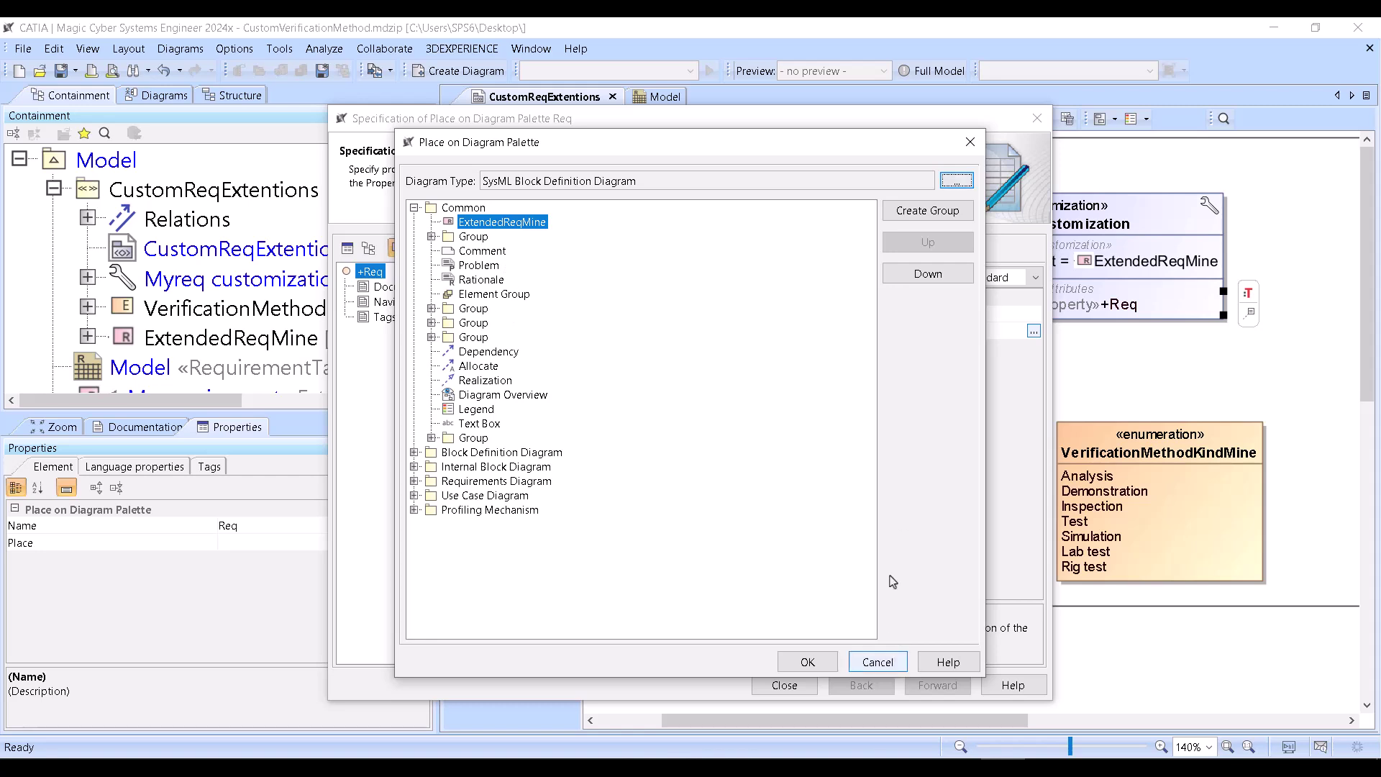
Move ExtendedReqMine down the palette tree to directly below Requirement in the Requirements Diagram group and apply the placement.
left_click(919, 277)
left_click(920, 277)
left_click(914, 281)
left_click(912, 283)
left_click(912, 284)
left_click(913, 284)
left_click(912, 284)
left_click(913, 283)
left_click(913, 283)
left_click(913, 284)
left_click(911, 282)
left_click(911, 282)
left_click(913, 283)
left_click(912, 283)
left_click(915, 284)
left_click(914, 284)
left_click(917, 284)
left_click(917, 284)
left_click(917, 284)
left_click(917, 283)
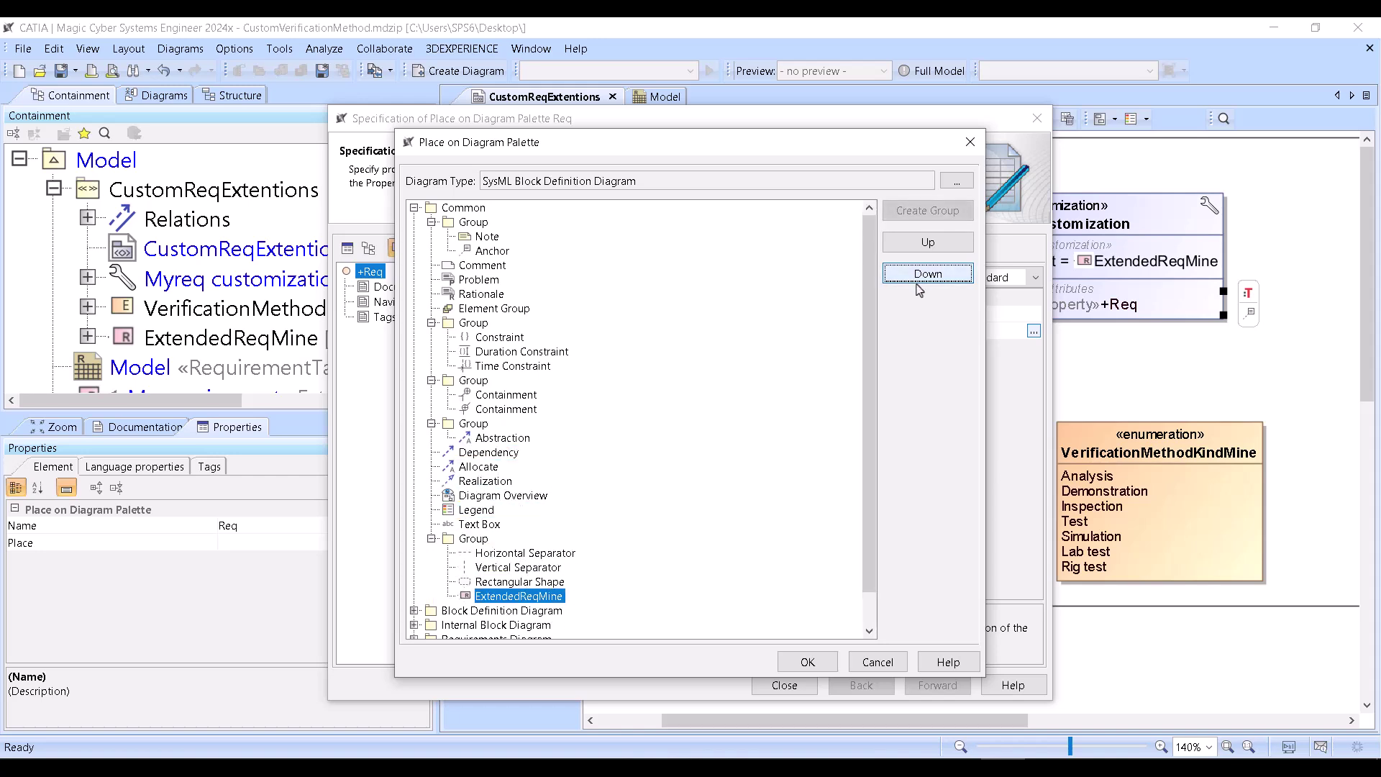
left_click(921, 282)
left_click(924, 281)
left_click(925, 280)
left_click(926, 281)
left_click(925, 280)
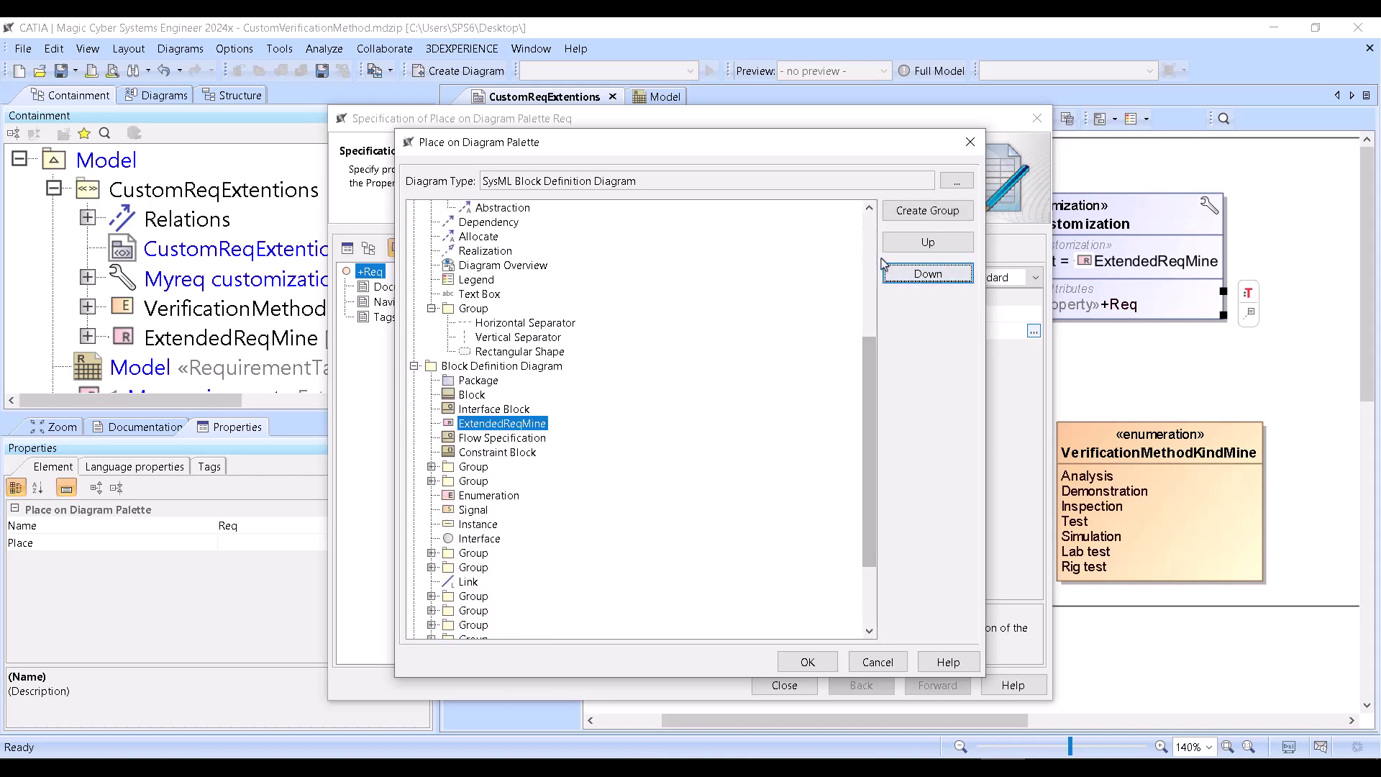
left_click(928, 278)
left_click(929, 279)
left_click(929, 279)
left_click(929, 279)
left_click(929, 279)
left_click(931, 281)
left_click(931, 280)
left_click(931, 280)
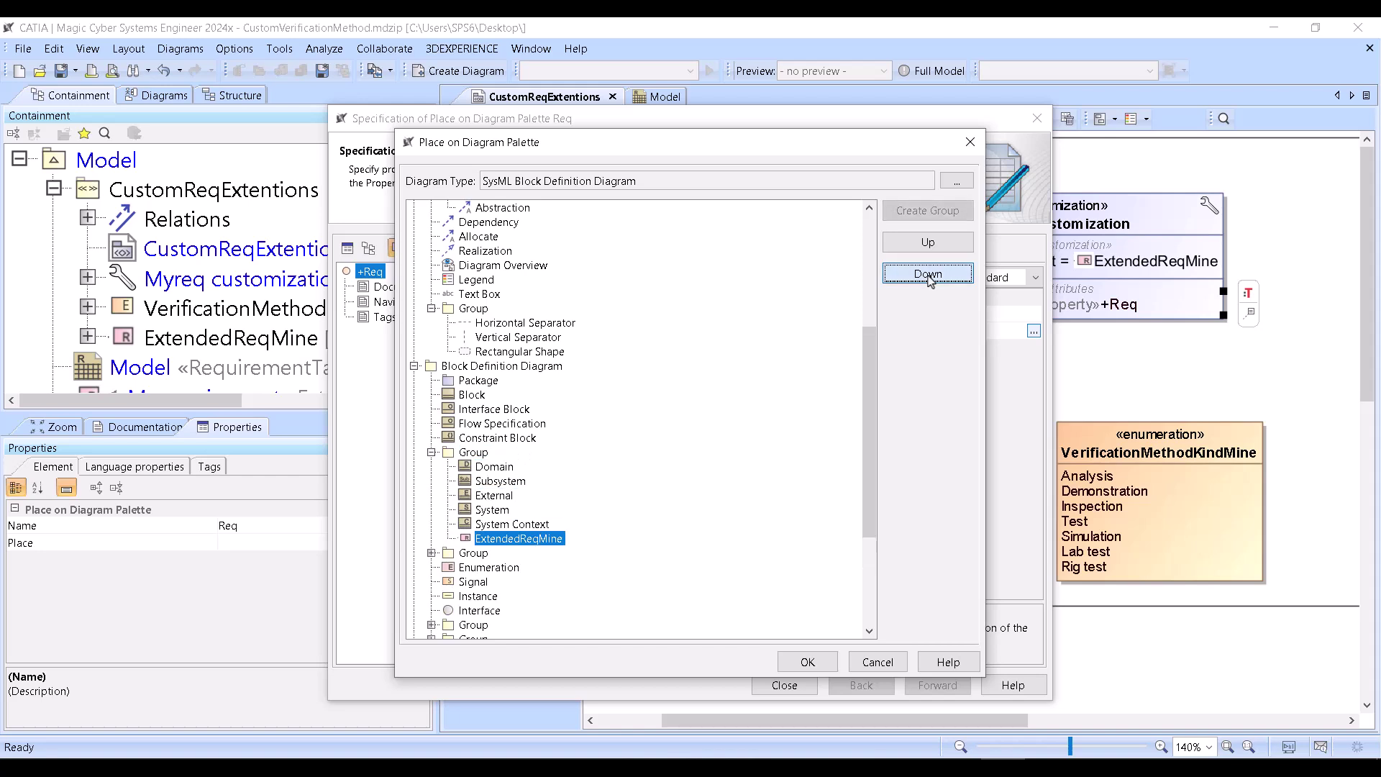
left_click(929, 277)
left_click(930, 277)
left_click(930, 277)
left_click(929, 277)
left_click(930, 277)
left_click(930, 277)
left_click(930, 277)
left_click(930, 277)
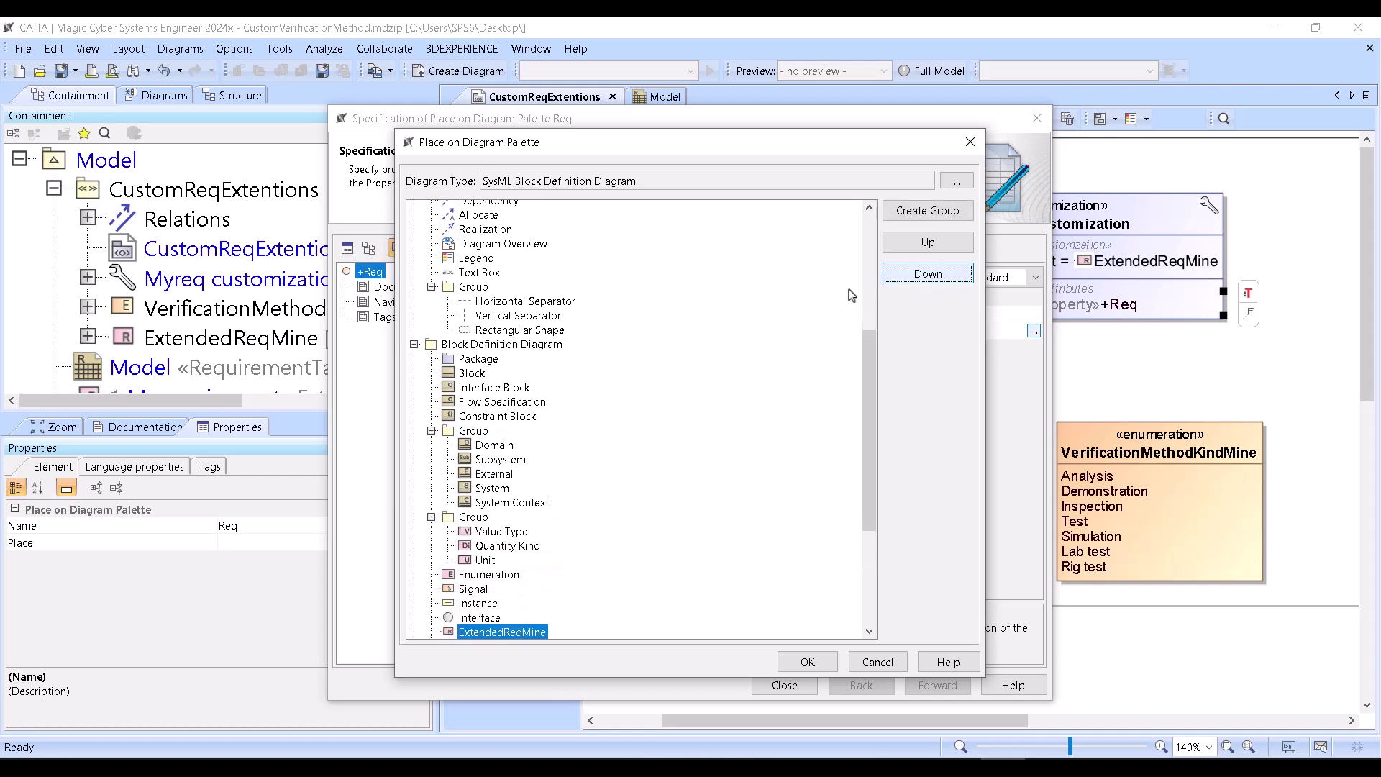
scroll(851, 295, "down", 5)
left_click(920, 282)
left_click(920, 282)
left_click(919, 282)
left_click(920, 282)
left_click(920, 282)
left_click(919, 282)
left_click(919, 282)
left_click(919, 282)
left_click(919, 282)
left_click(920, 282)
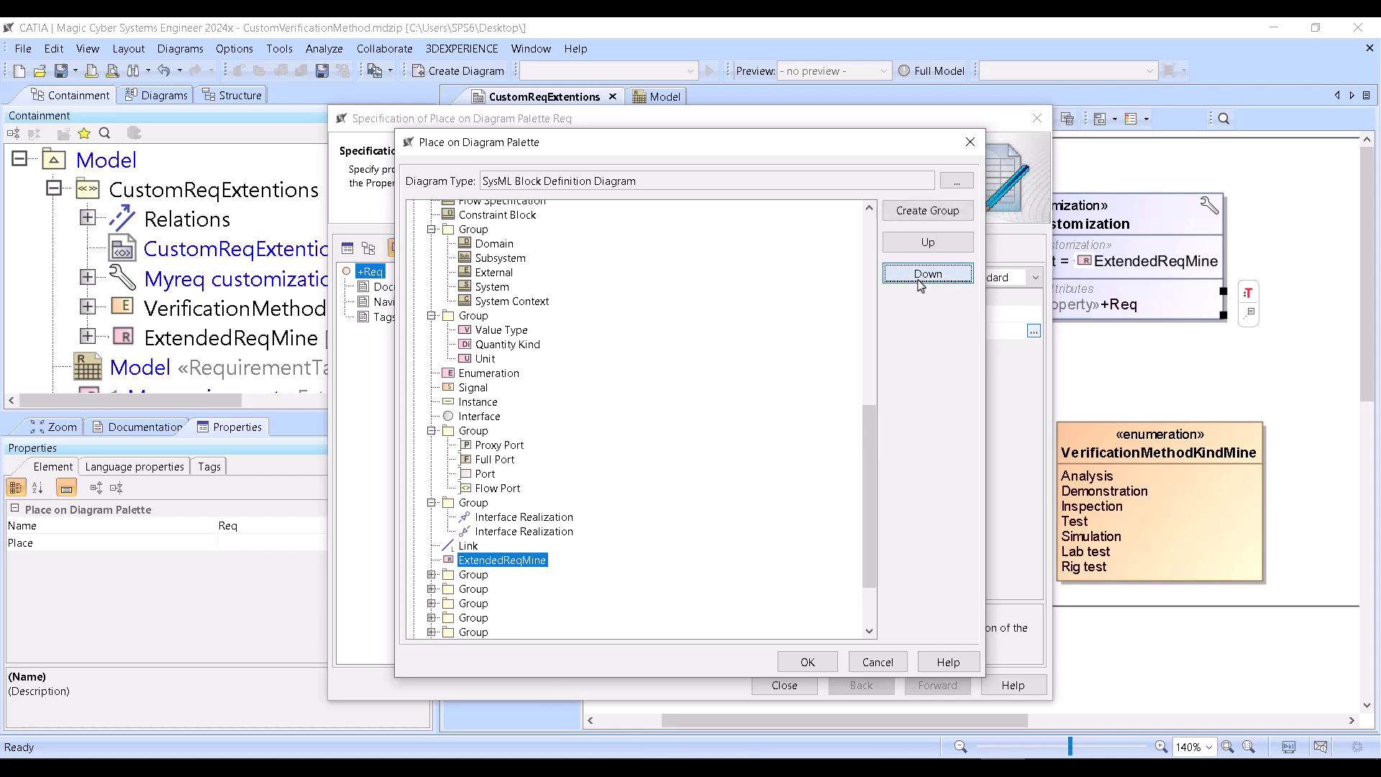
left_click(920, 282)
left_click(919, 282)
left_click(920, 282)
left_click(919, 282)
left_click(919, 282)
left_click(920, 282)
left_click(919, 282)
left_click(920, 282)
left_click(920, 282)
left_click(920, 282)
left_click(919, 282)
left_click(920, 282)
left_click(919, 282)
left_click(920, 282)
left_click(920, 282)
left_click(919, 282)
left_click(920, 282)
left_click(920, 282)
left_click(919, 282)
left_click(919, 282)
left_click(920, 282)
left_click(920, 282)
left_click(920, 282)
left_click(920, 283)
left_click(920, 282)
left_click(920, 282)
left_click(919, 282)
left_click(919, 282)
left_click(920, 282)
left_click(920, 282)
left_click(920, 282)
left_click(920, 282)
left_click(919, 282)
left_click(920, 282)
left_click(919, 283)
left_click(919, 282)
left_click(920, 282)
left_click(919, 282)
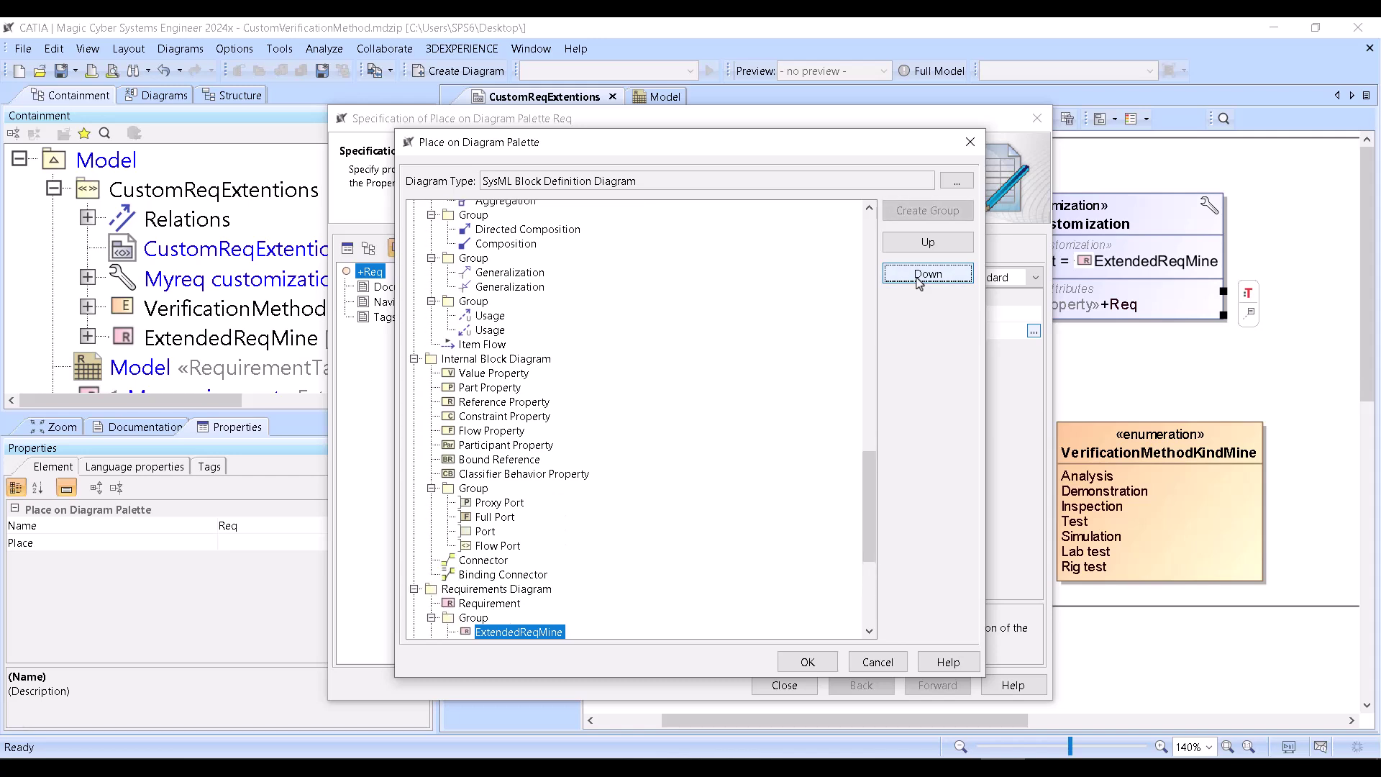
left_click(921, 274)
left_click(926, 244)
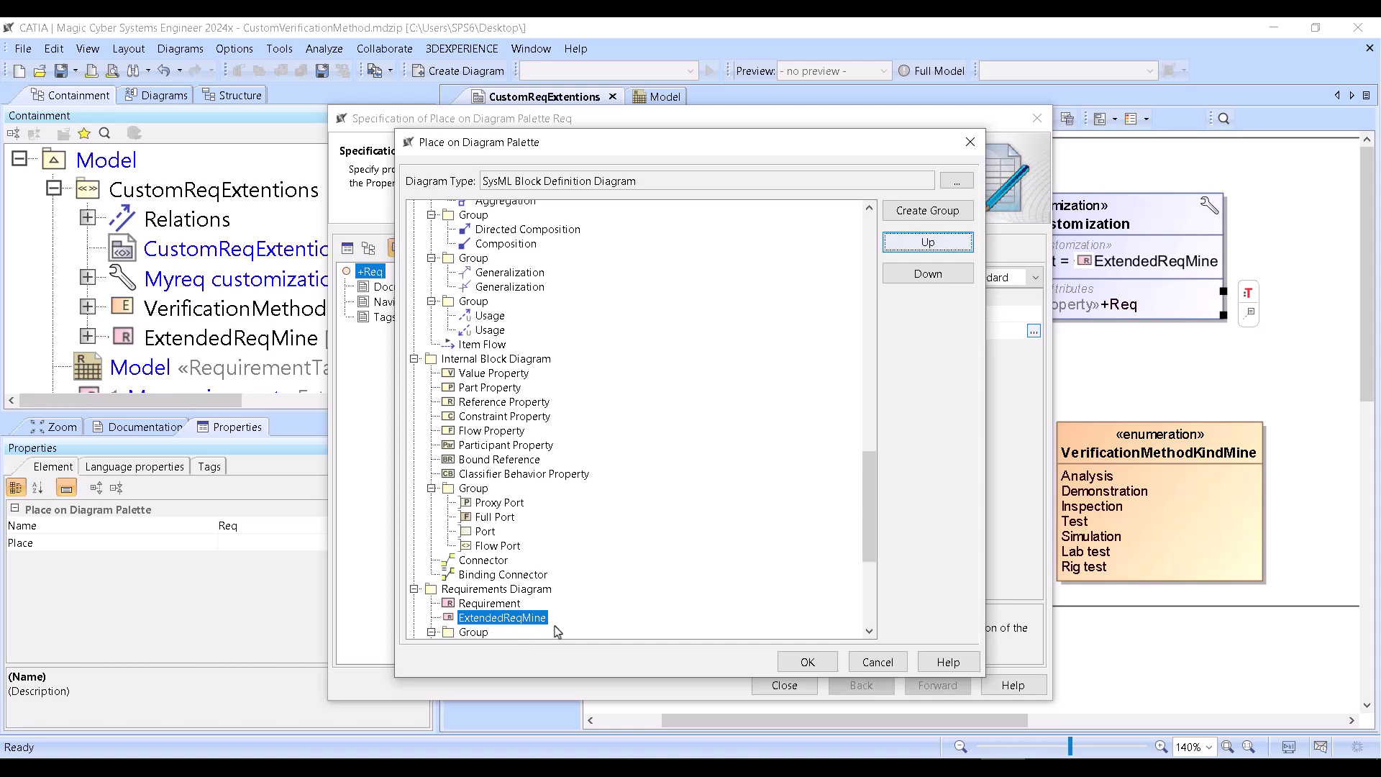
left_click(808, 662)
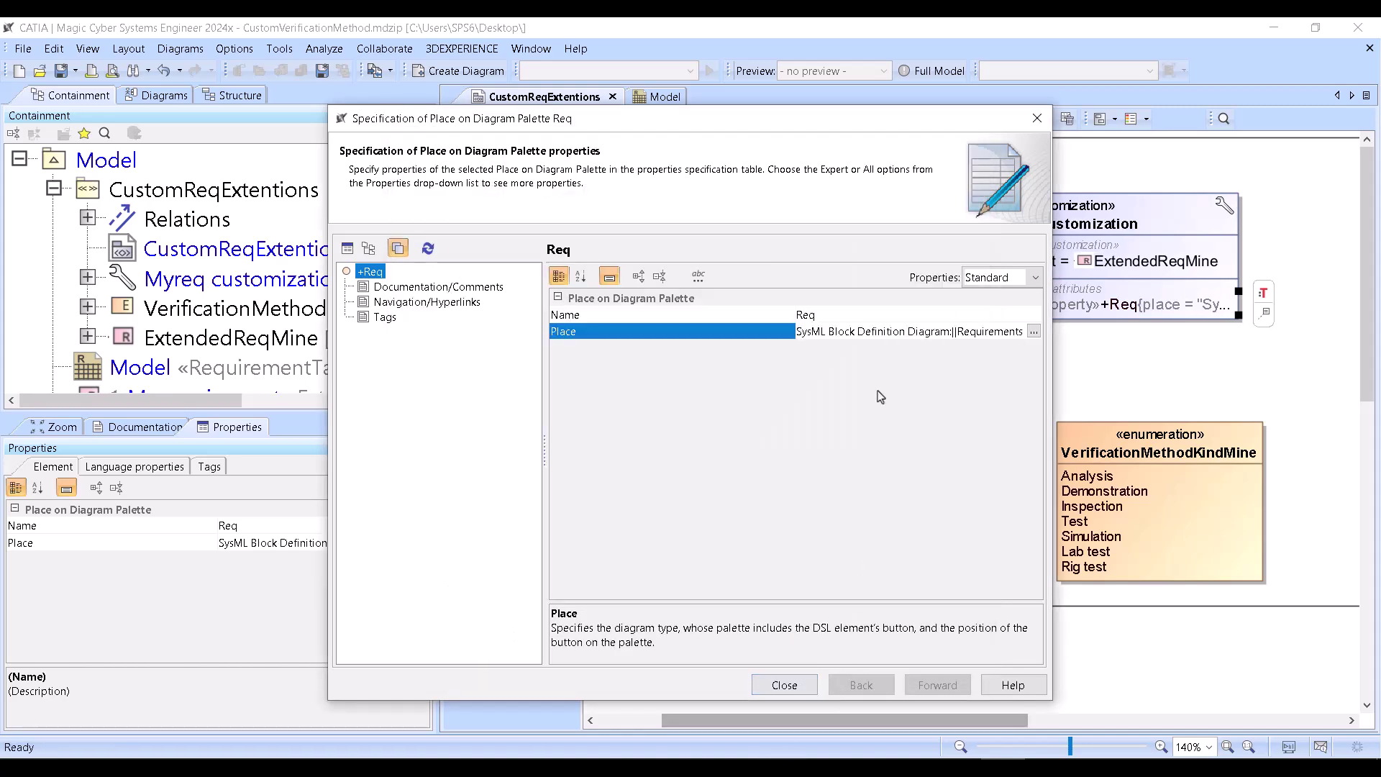
left_click(785, 685)
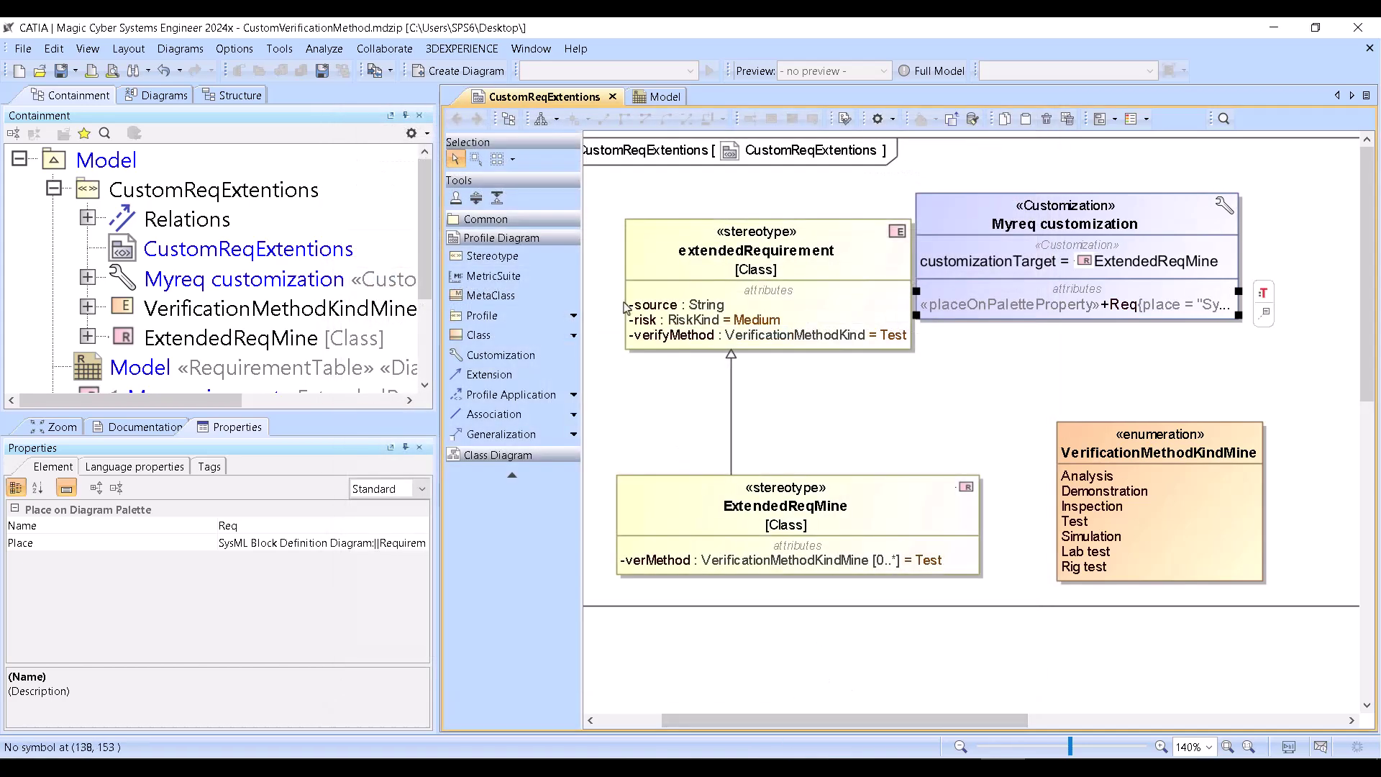
Create a SysML Block Definition Diagram under Model, keeping its default name.
left_click(126, 163)
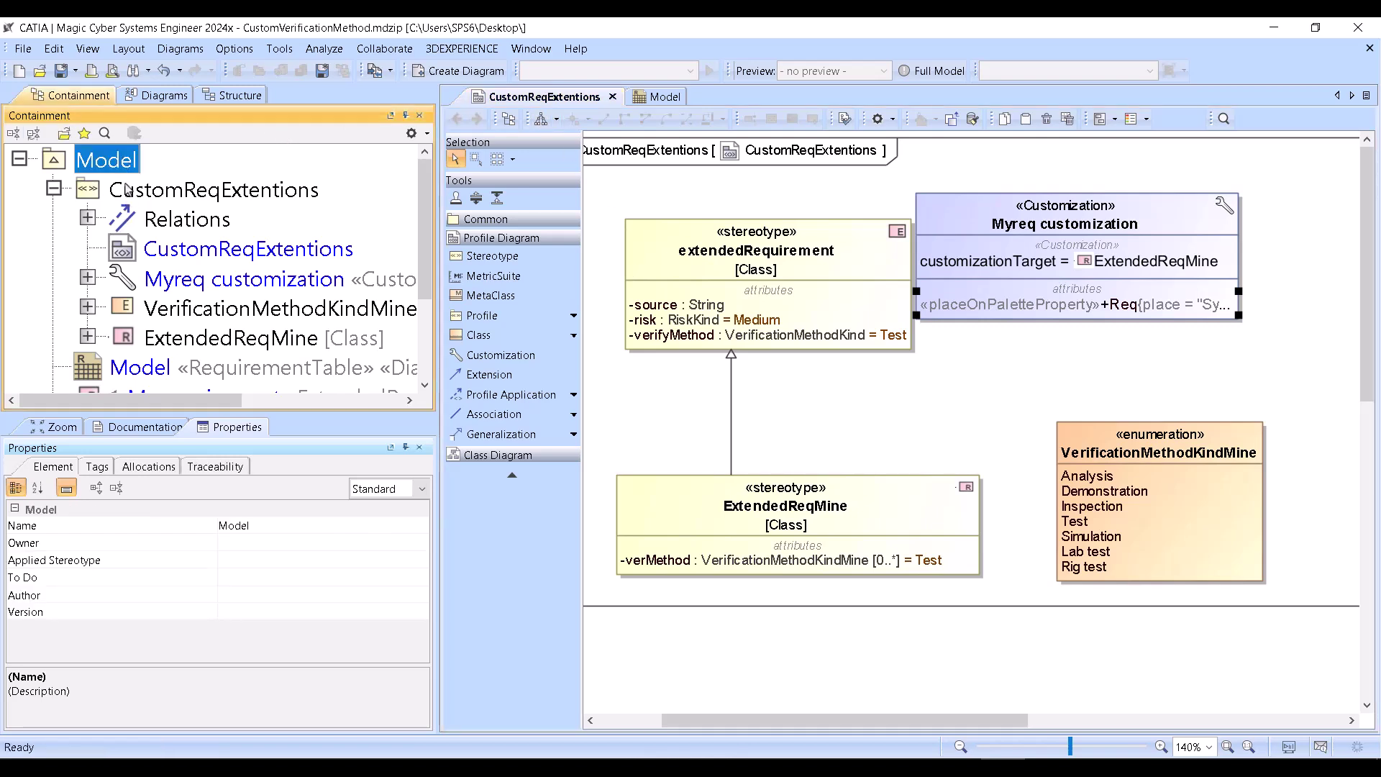
left_click(53, 189)
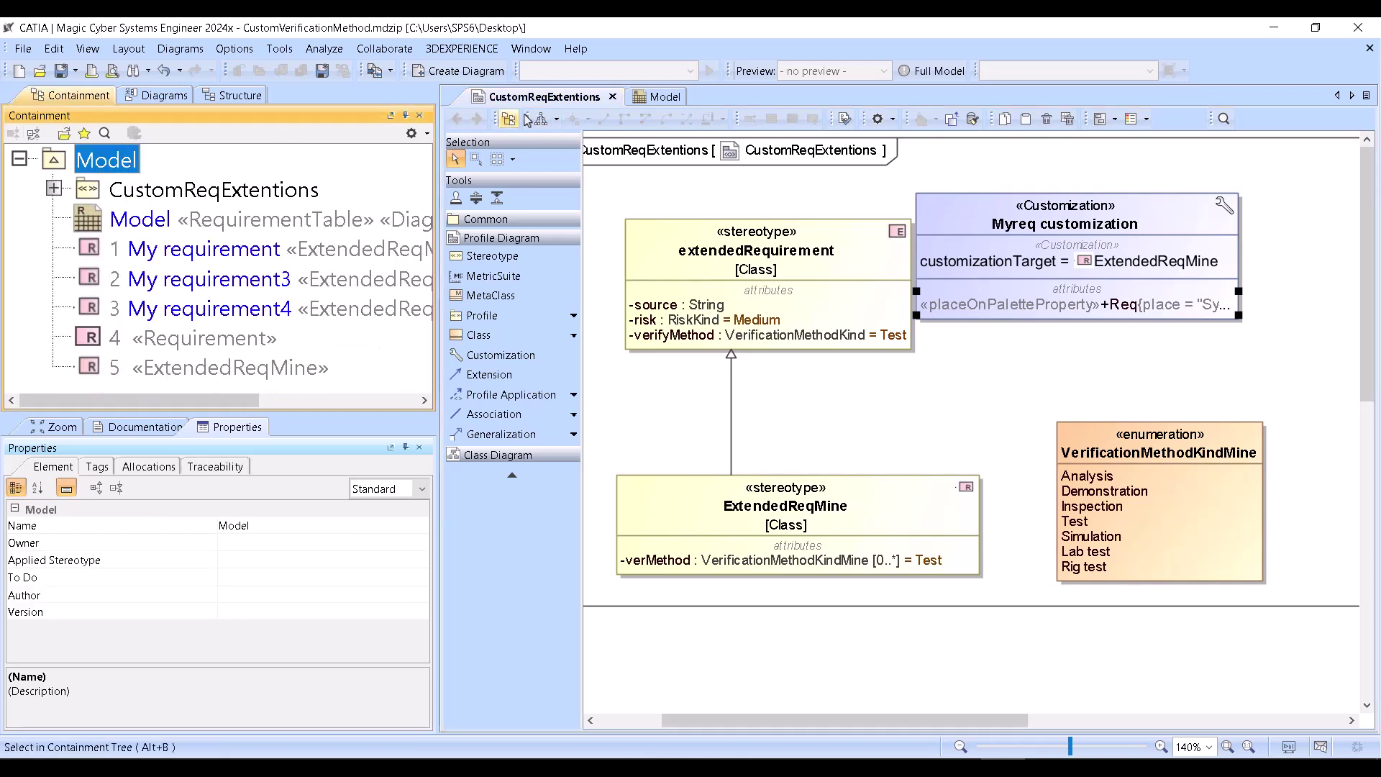
left_click(475, 70)
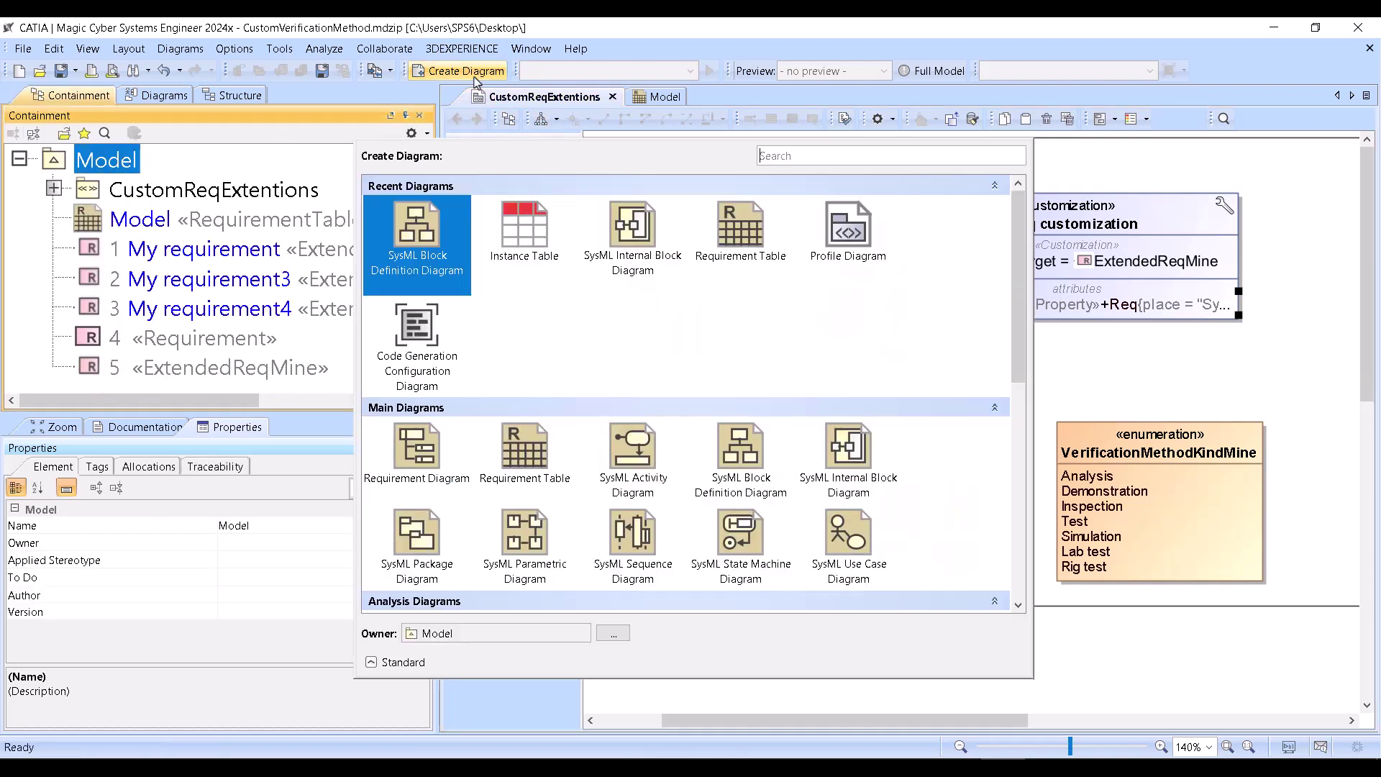
double_click(447, 250)
left_click(688, 324)
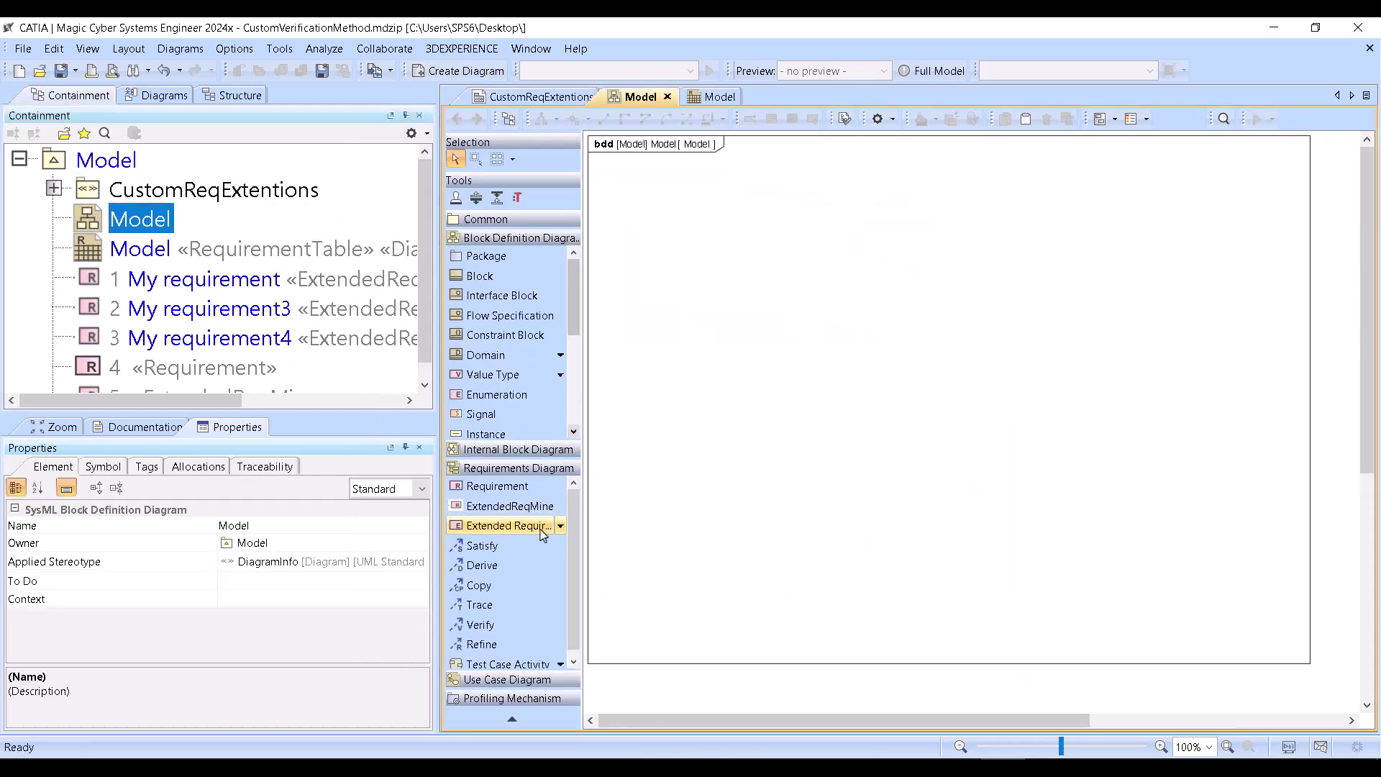
Place an ExtendedReqMine requirement in the upper part of the new block definition diagram.
left_click(496, 507)
left_click(710, 278)
left_click(641, 288)
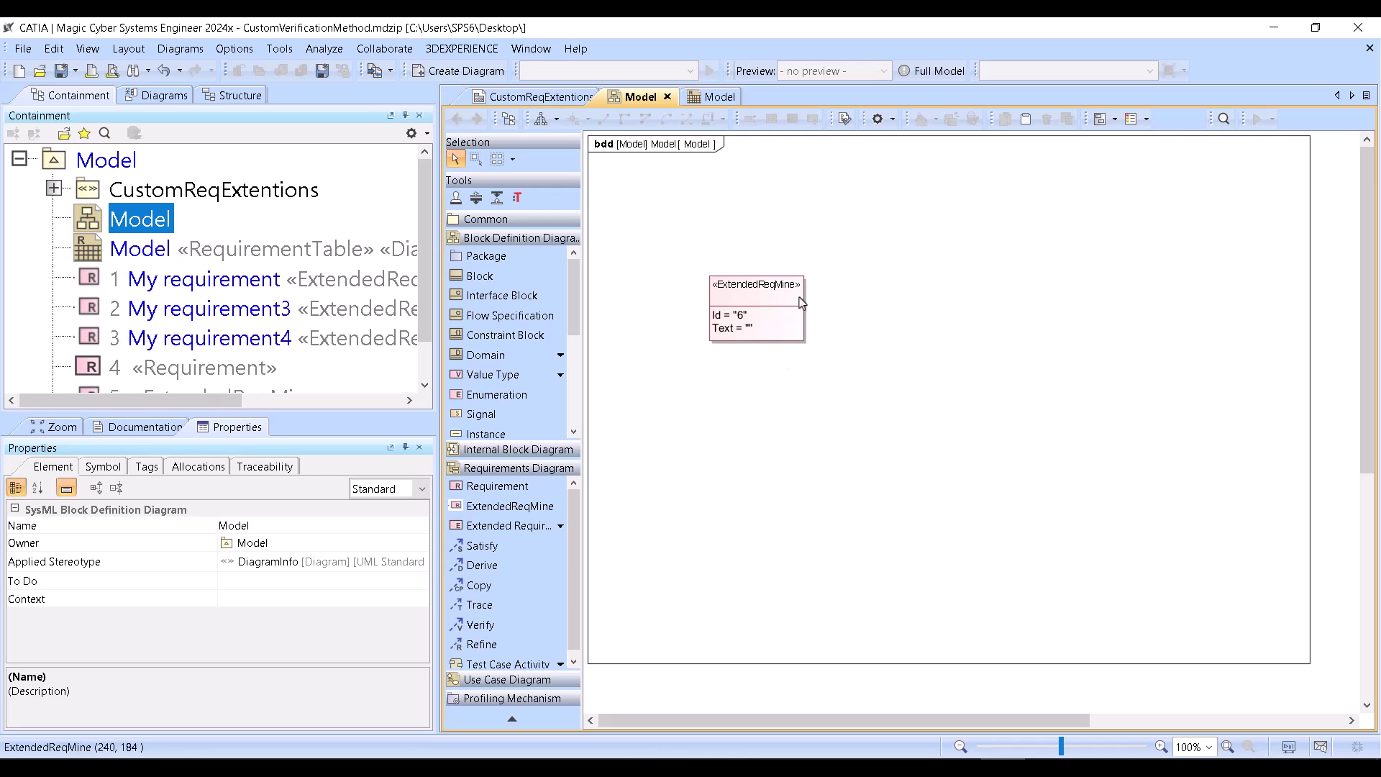
Add Analysis as the Ver Method of the newly placed ExtendedReqMine requirement and view the remaining options.
double_click(779, 287)
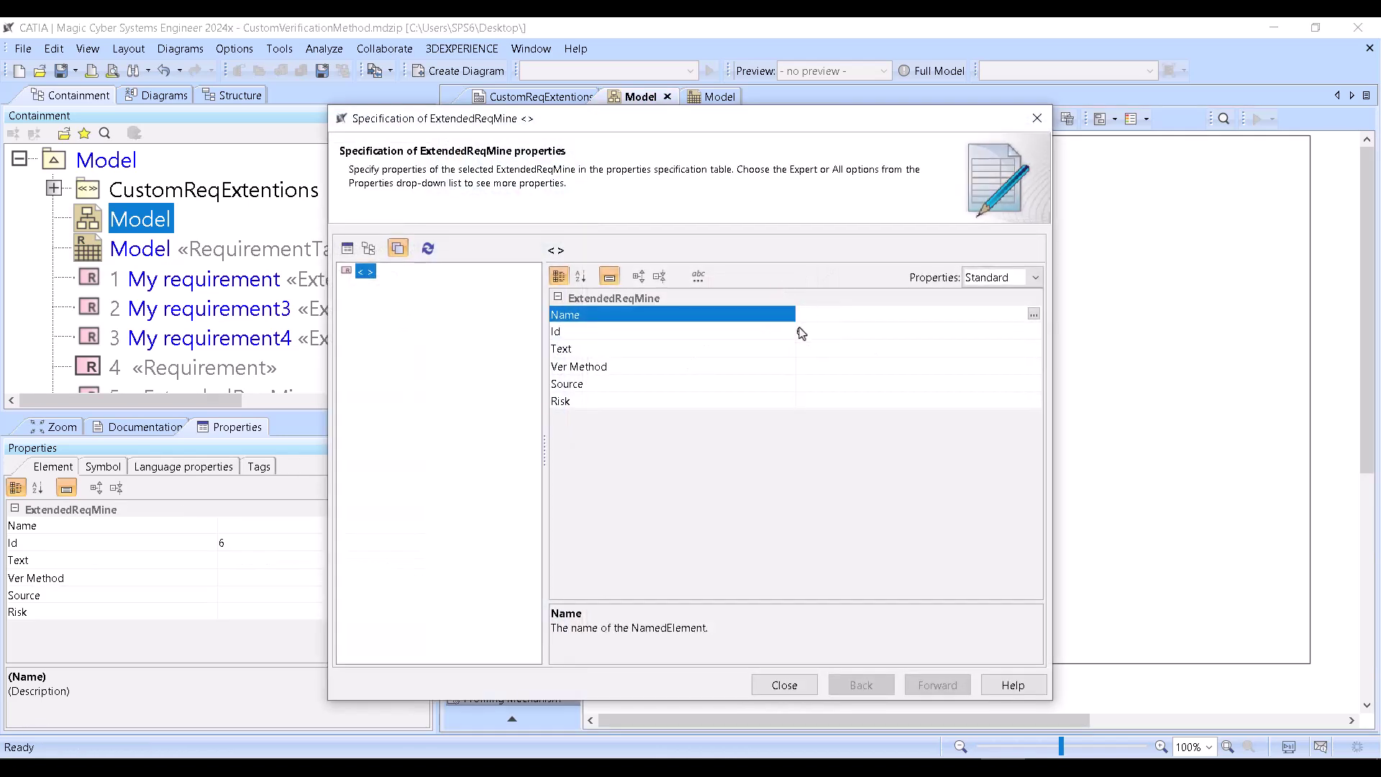
left_click(835, 374)
left_click(1036, 364)
left_click(854, 371)
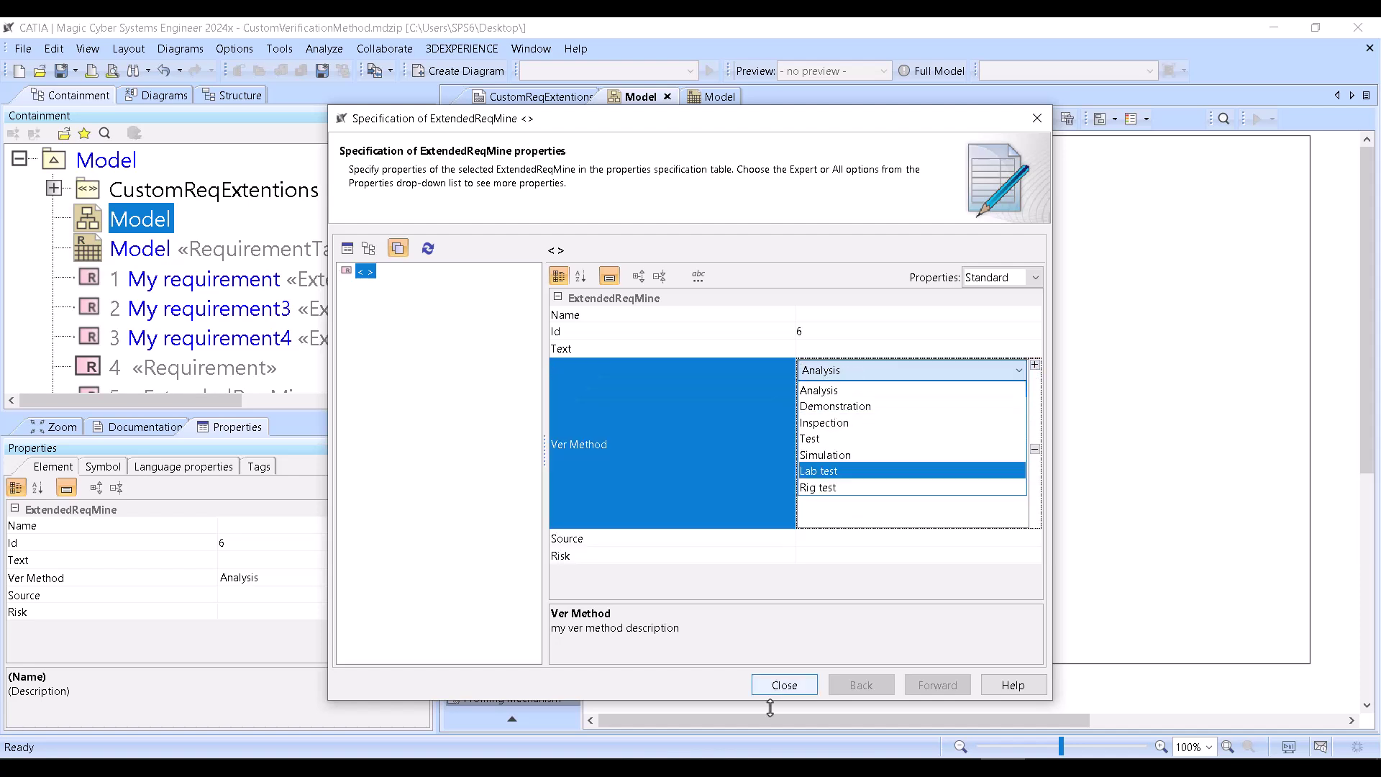
left_click(783, 686)
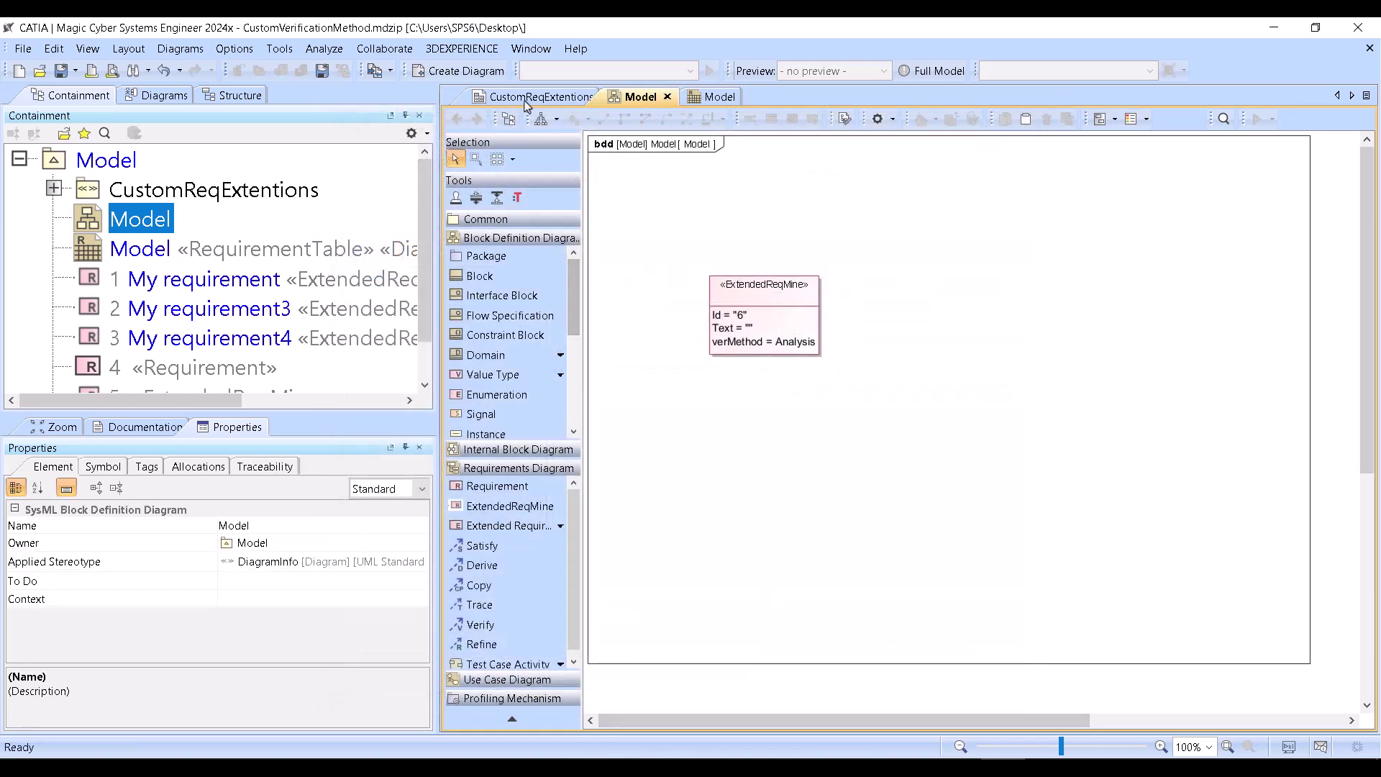
Return to the CustomReqExtentions diagram and move the Myreq customization shape clear of the extendedRequirement stereotype.
left_click(526, 100)
left_click_drag(925, 266, 974, 283)
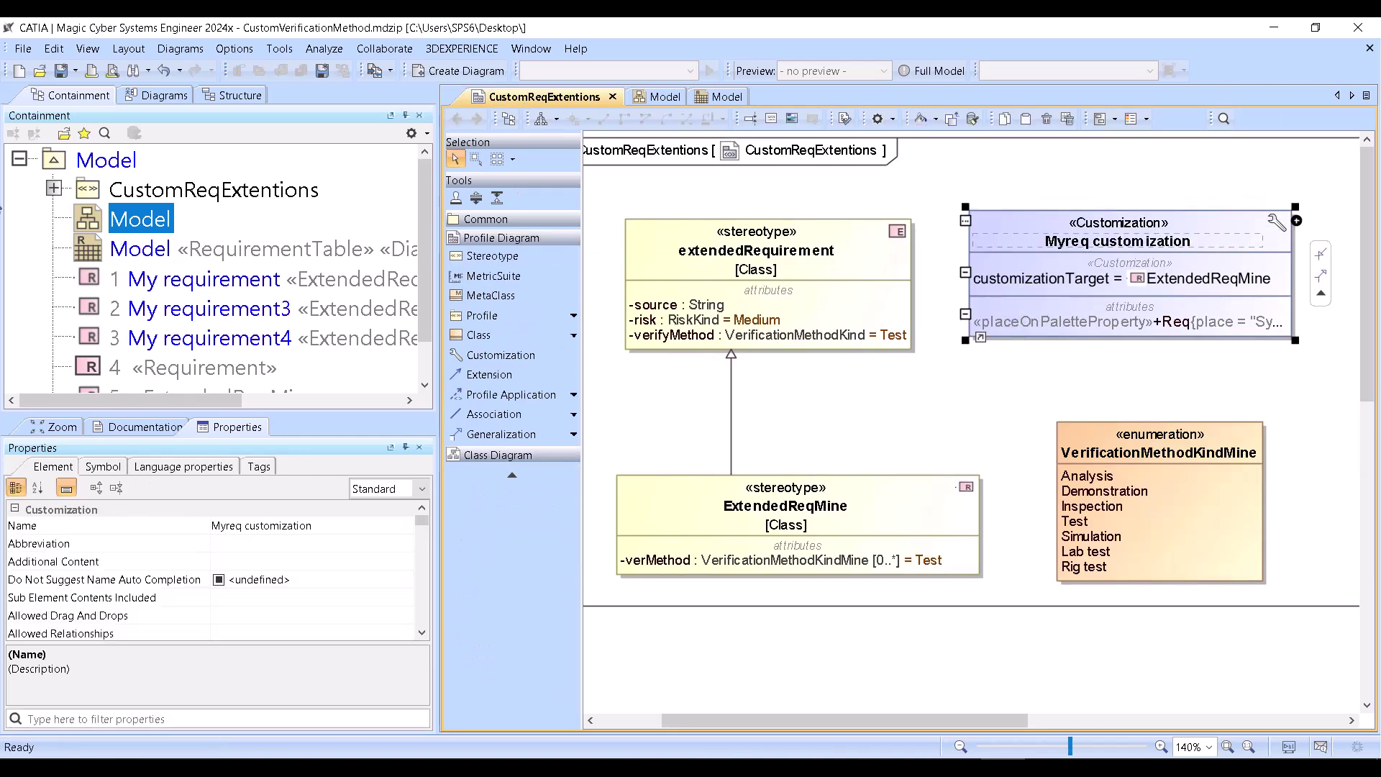
left_click(55, 189)
left_click(55, 189)
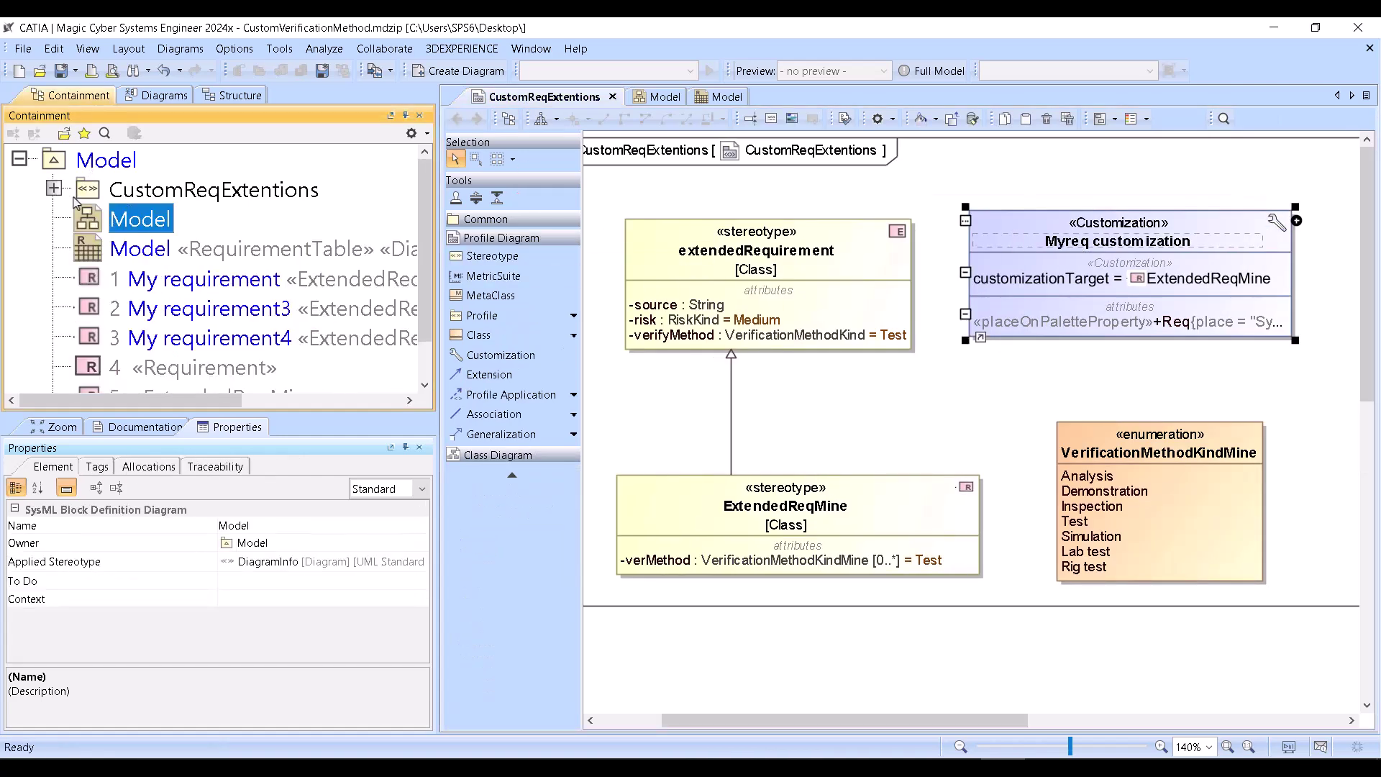
Delete the CustomReqExtentions profile from the Model in the containment tree.
left_click(129, 193)
key("Delete")
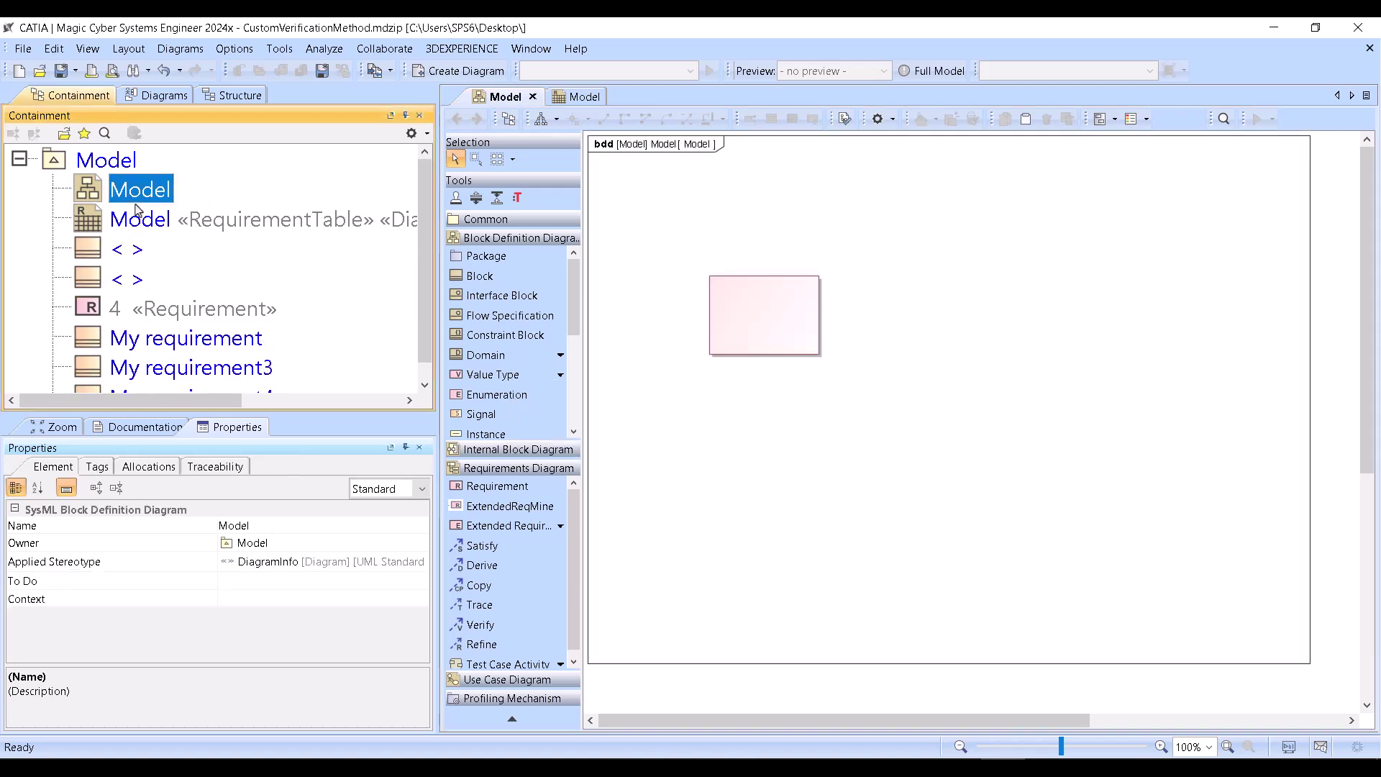
Delete all remaining diagrams, tables and requirements from the Model package in the containment tree.
left_click(411, 133)
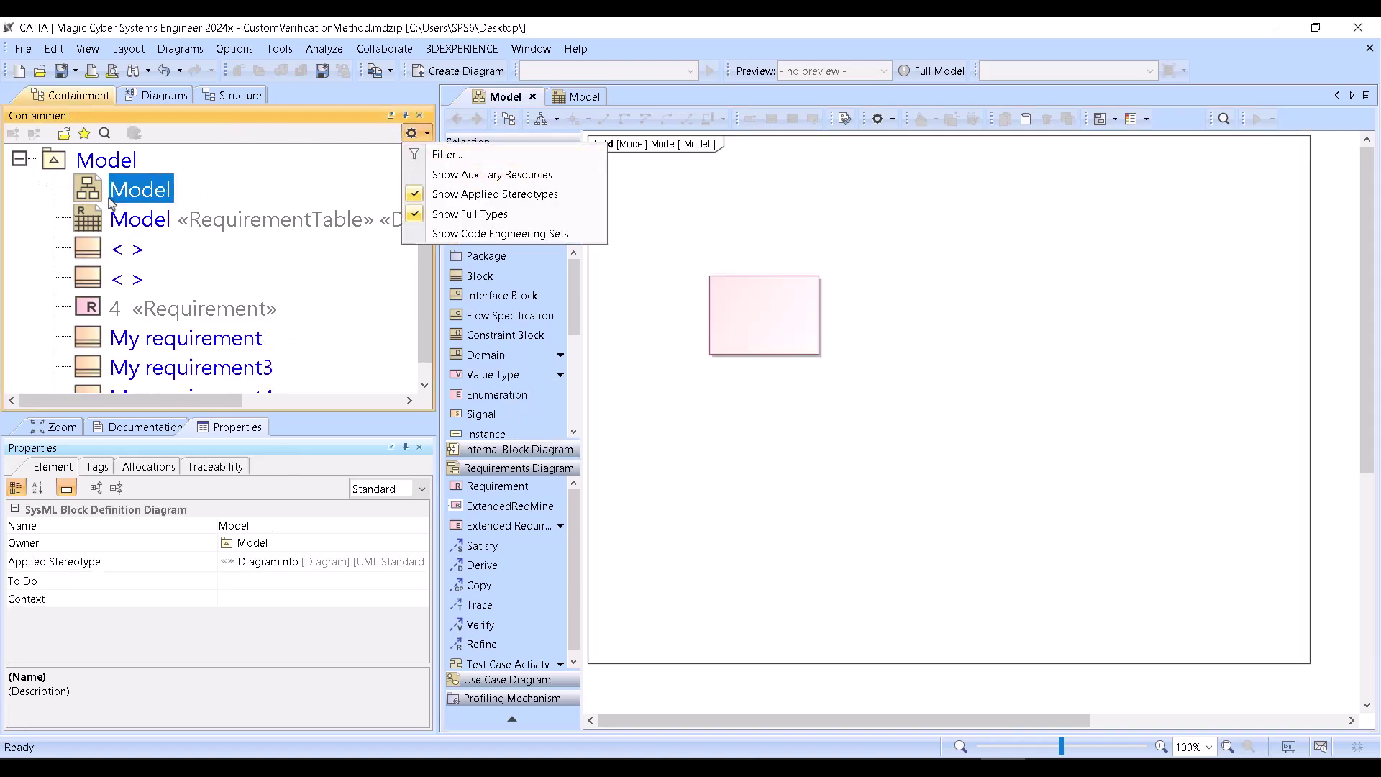
scroll(129, 275, "down", 1)
left_click(122, 376, "shift")
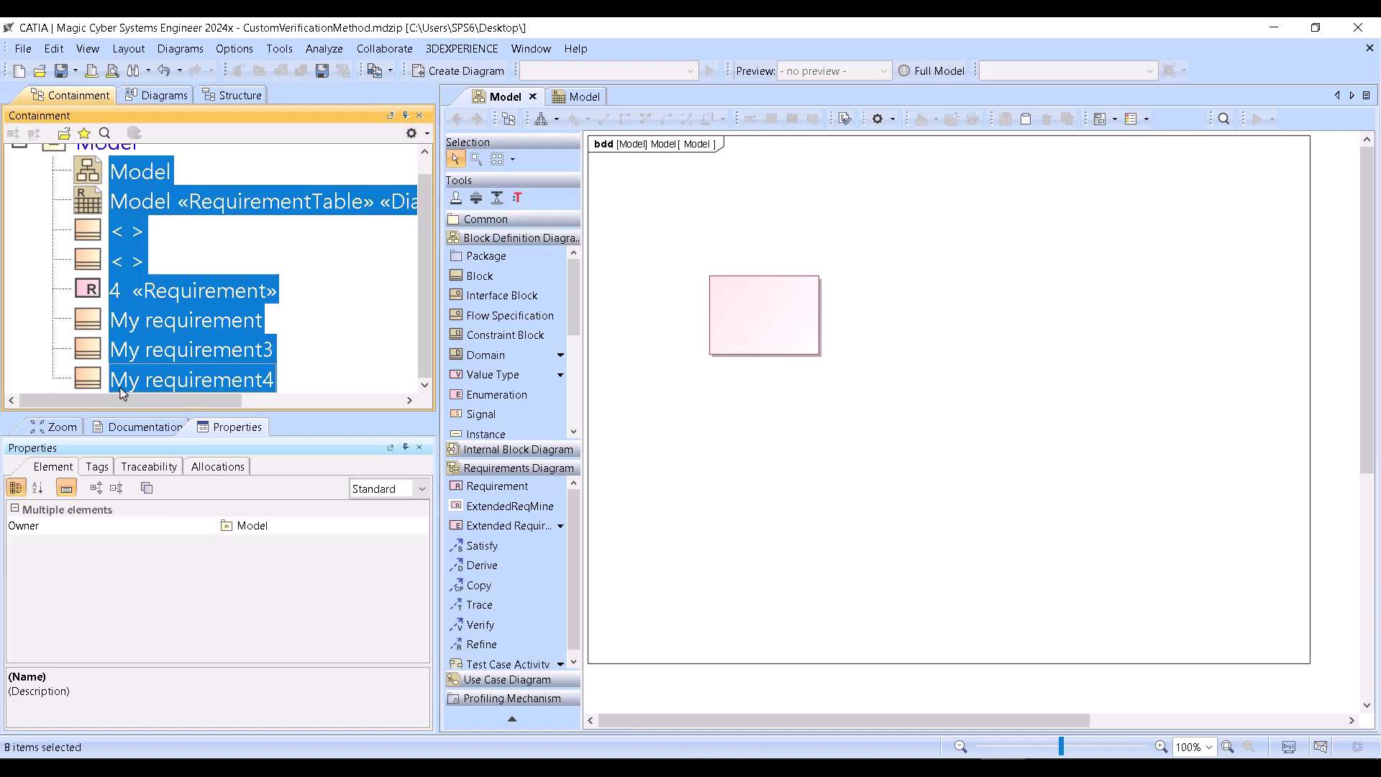
key("Delete")
Create a new profile named MyProfile under the root Model package.
left_click(90, 160)
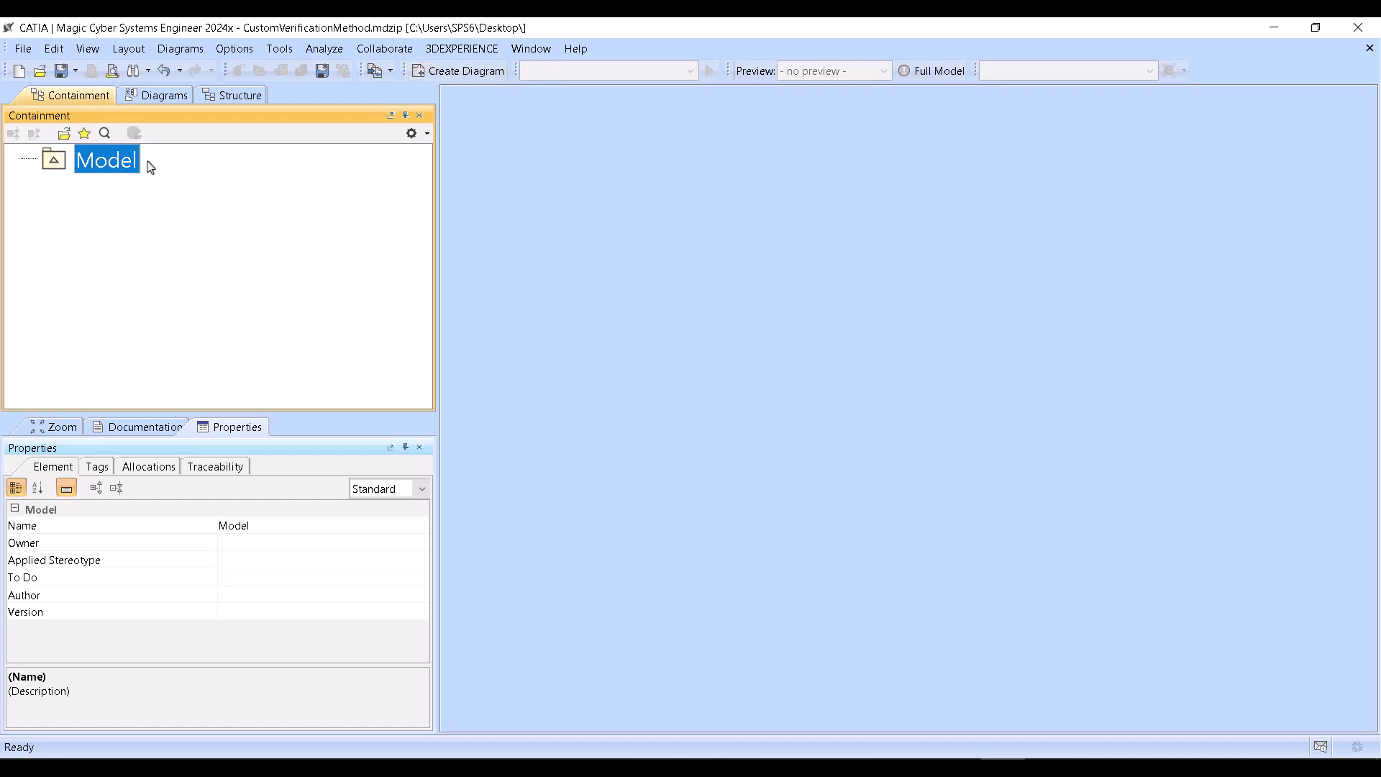
right_click(100, 171)
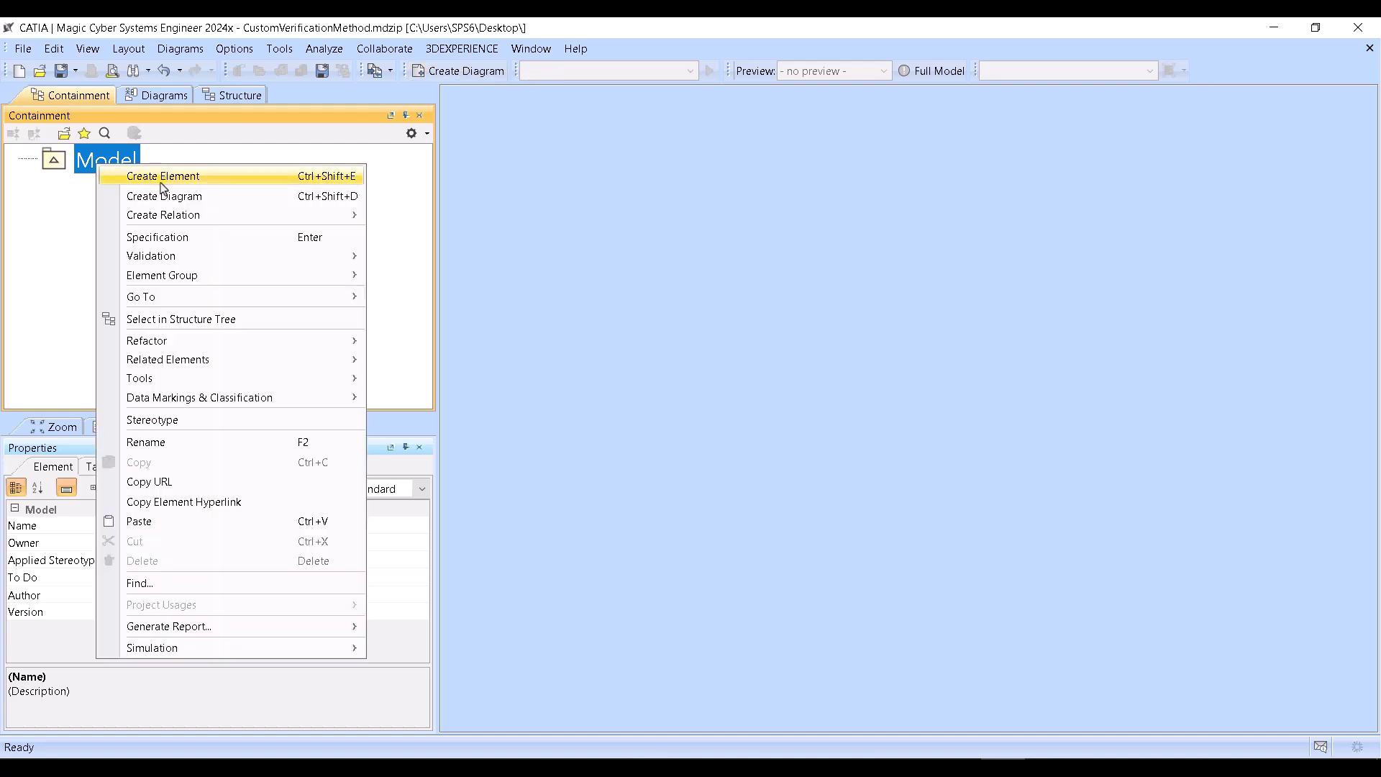
left_click(212, 180)
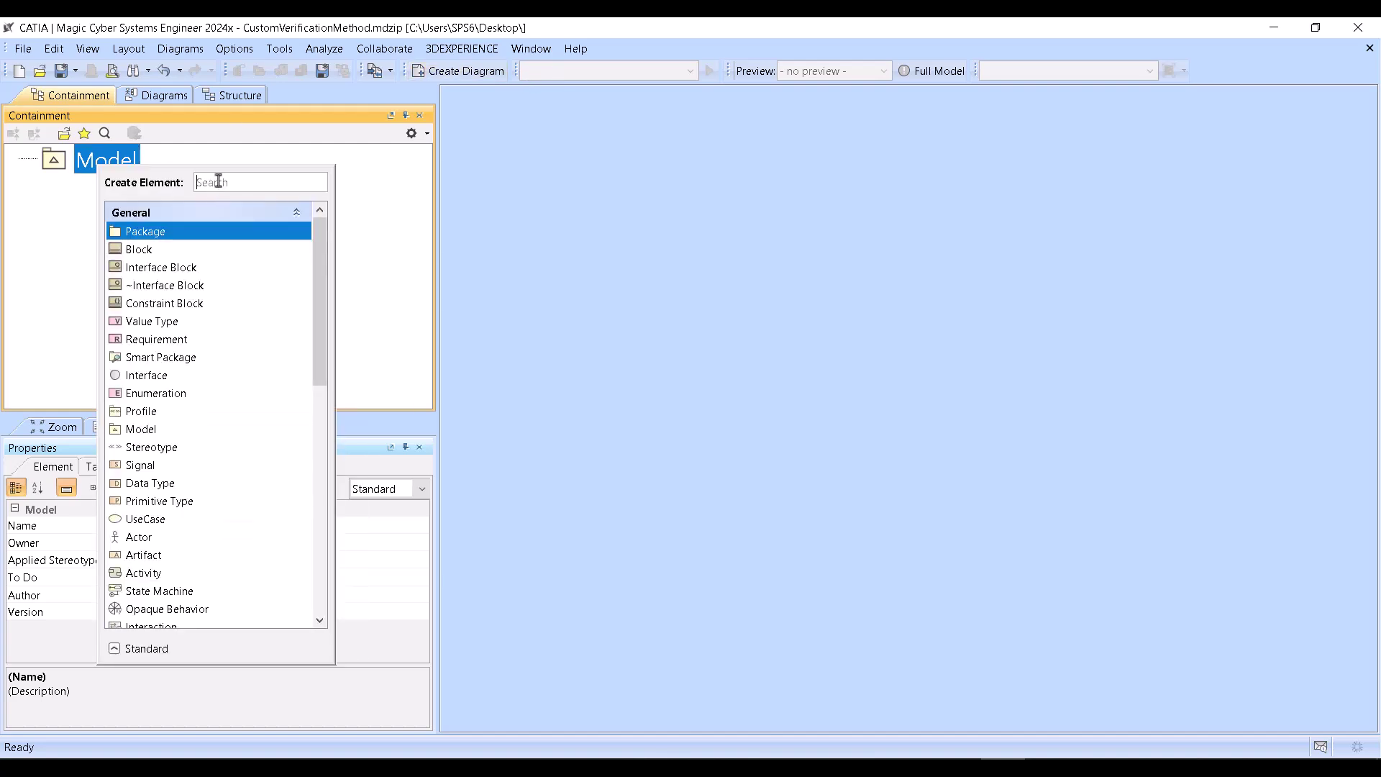
type("profile")
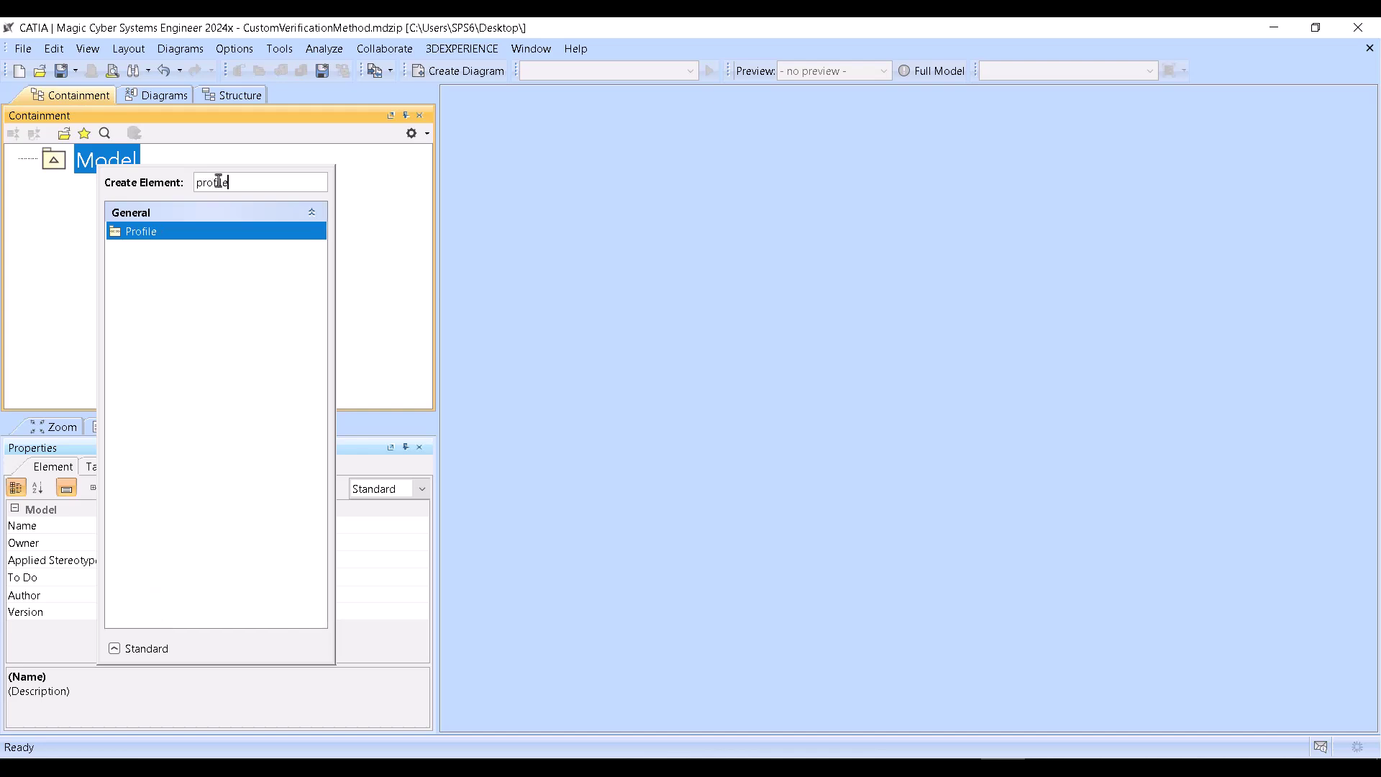
left_click(154, 232)
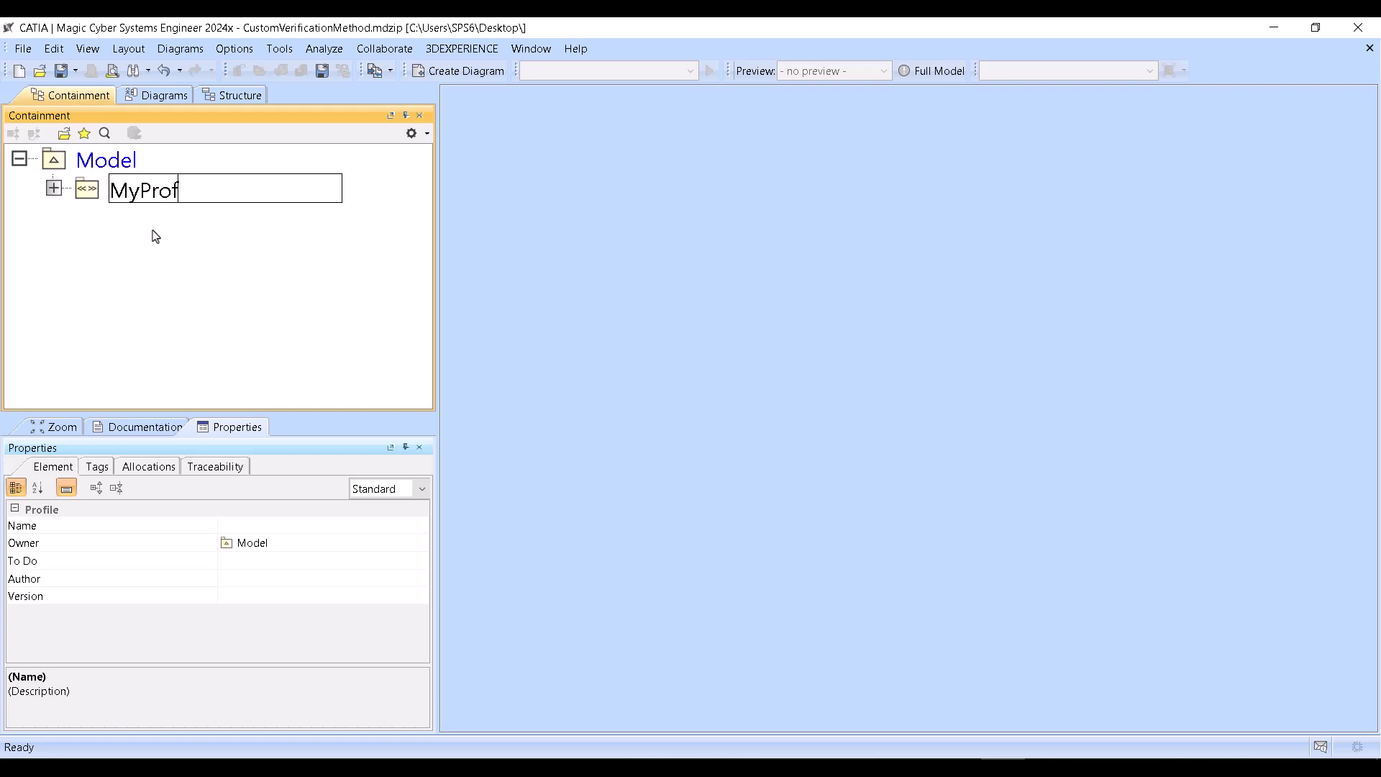
key("Return")
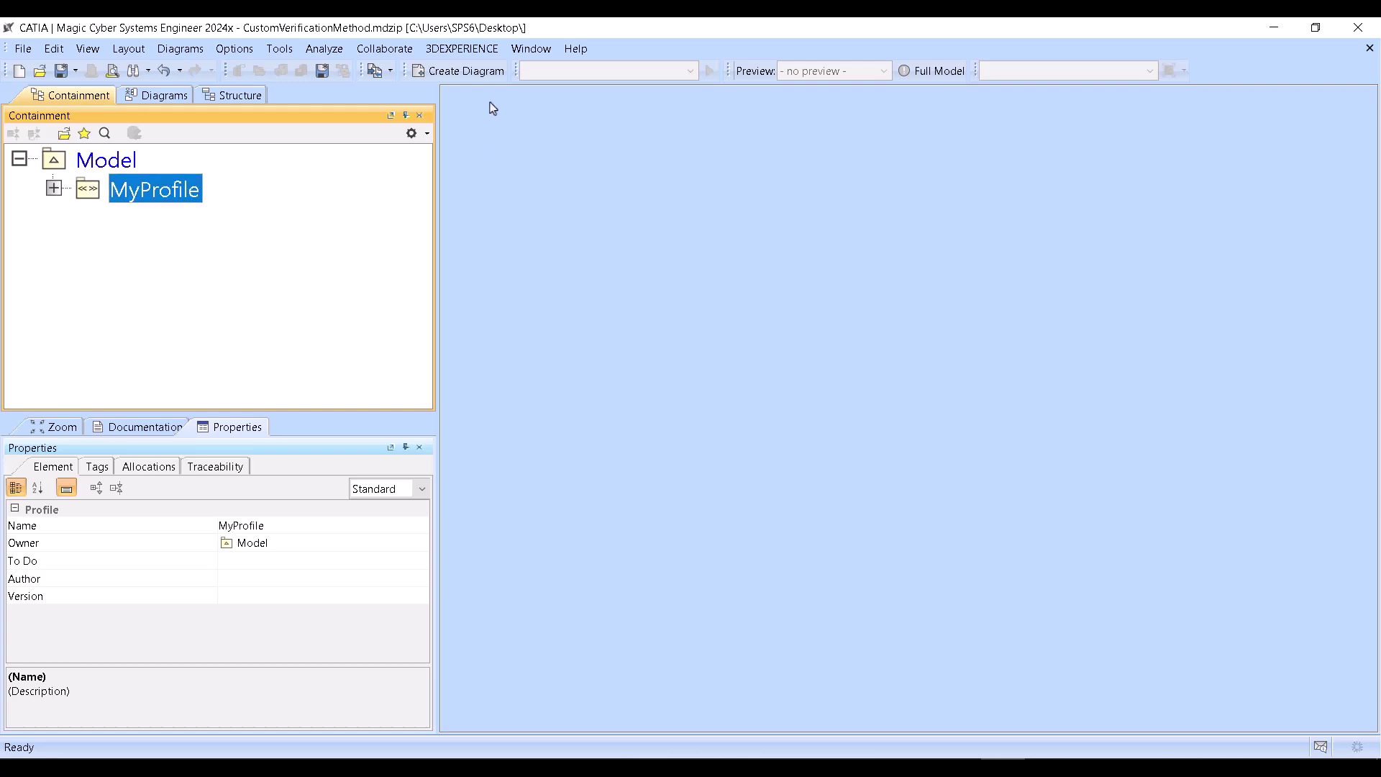
Create a profile diagram in MyProfile and place the existing extendedRequirement stereotype in its upper part.
left_click(466, 70)
double_click(849, 235)
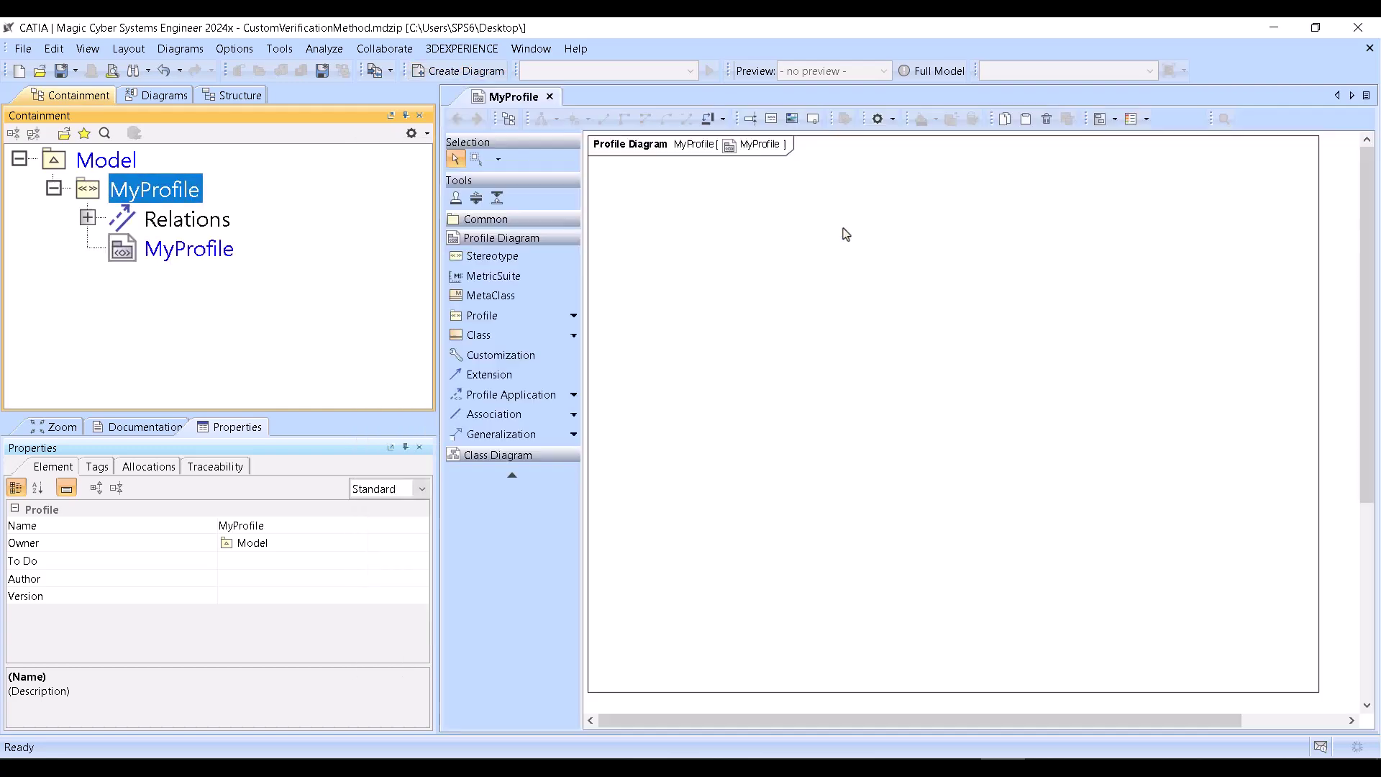
left_click(532, 256)
left_click(786, 195)
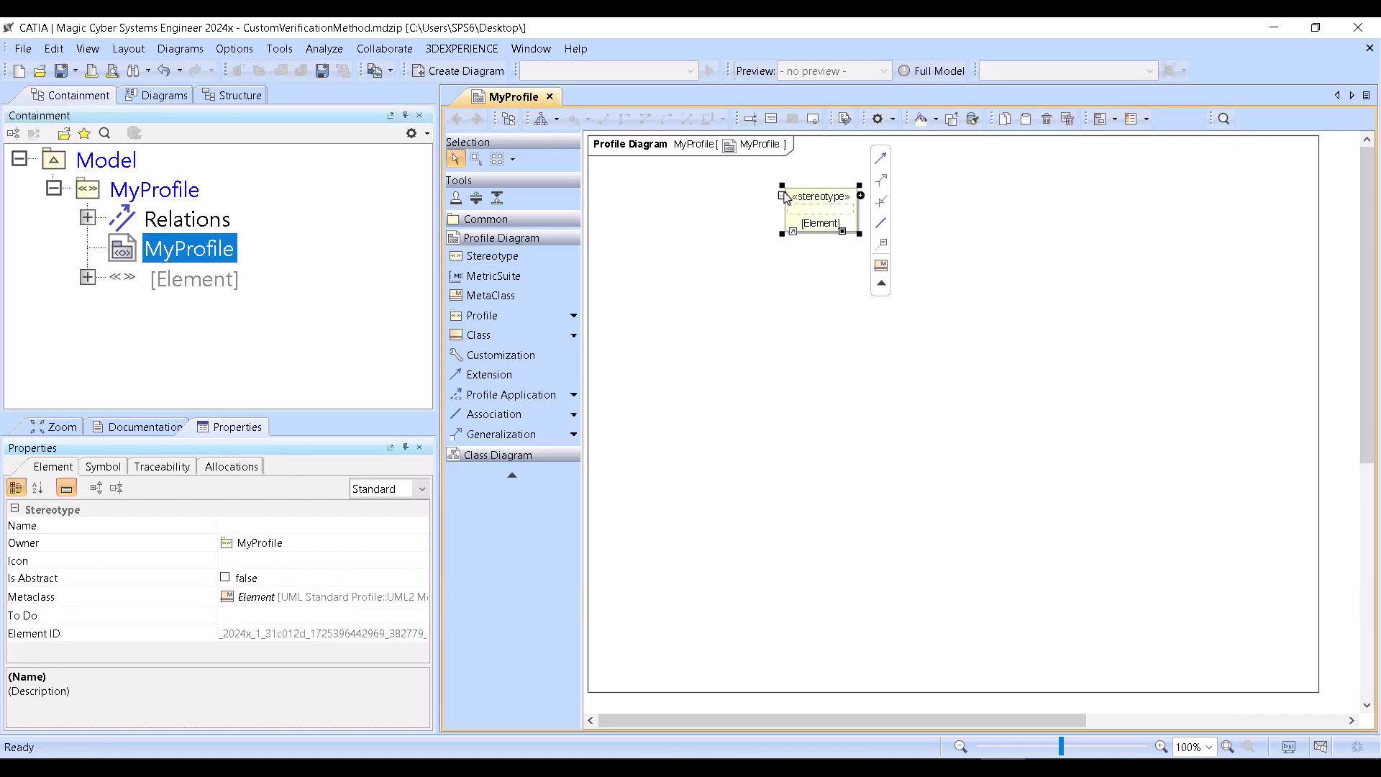
type("Ex")
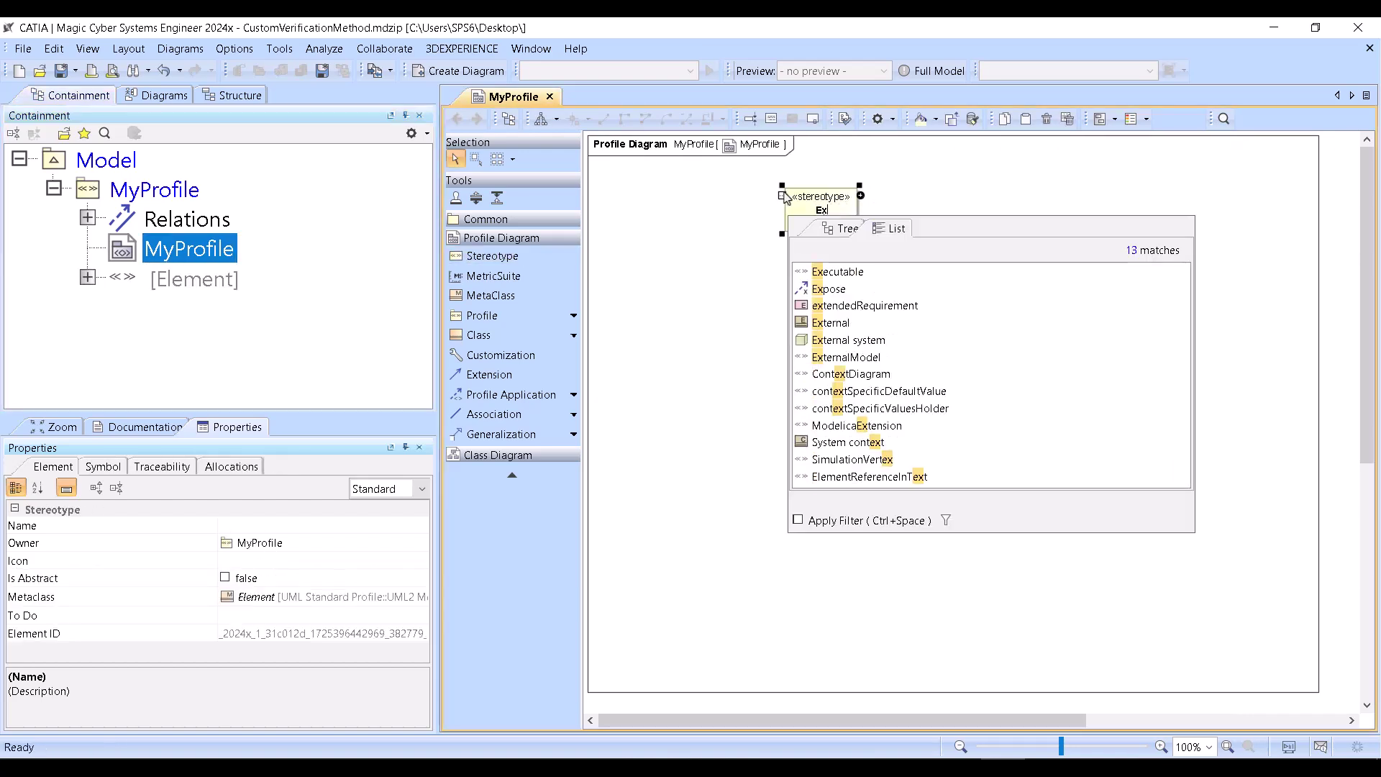
type("te")
left_click(853, 275)
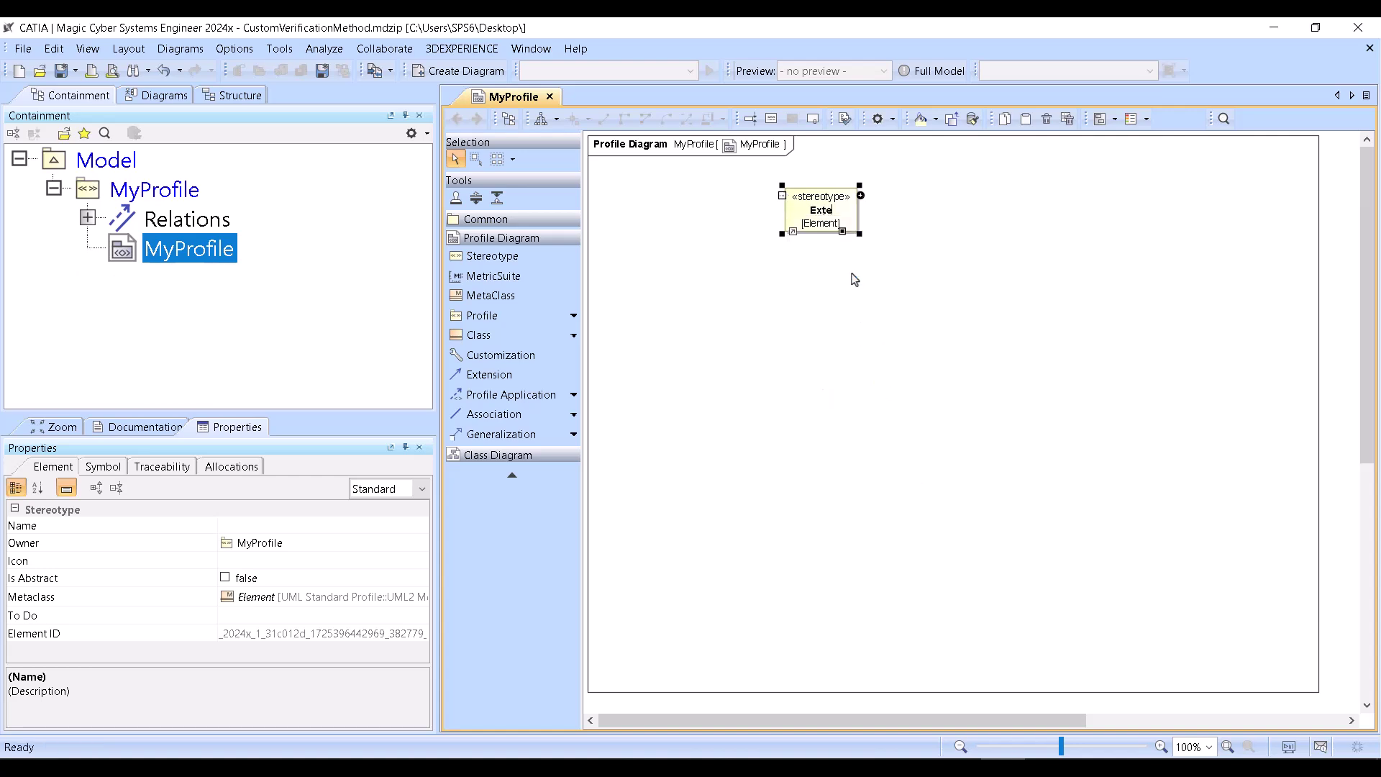
Add a stereotype named MyReq below extendedRequirement and connect it with a generalization pointing to extendedRequirement.
left_click(515, 258)
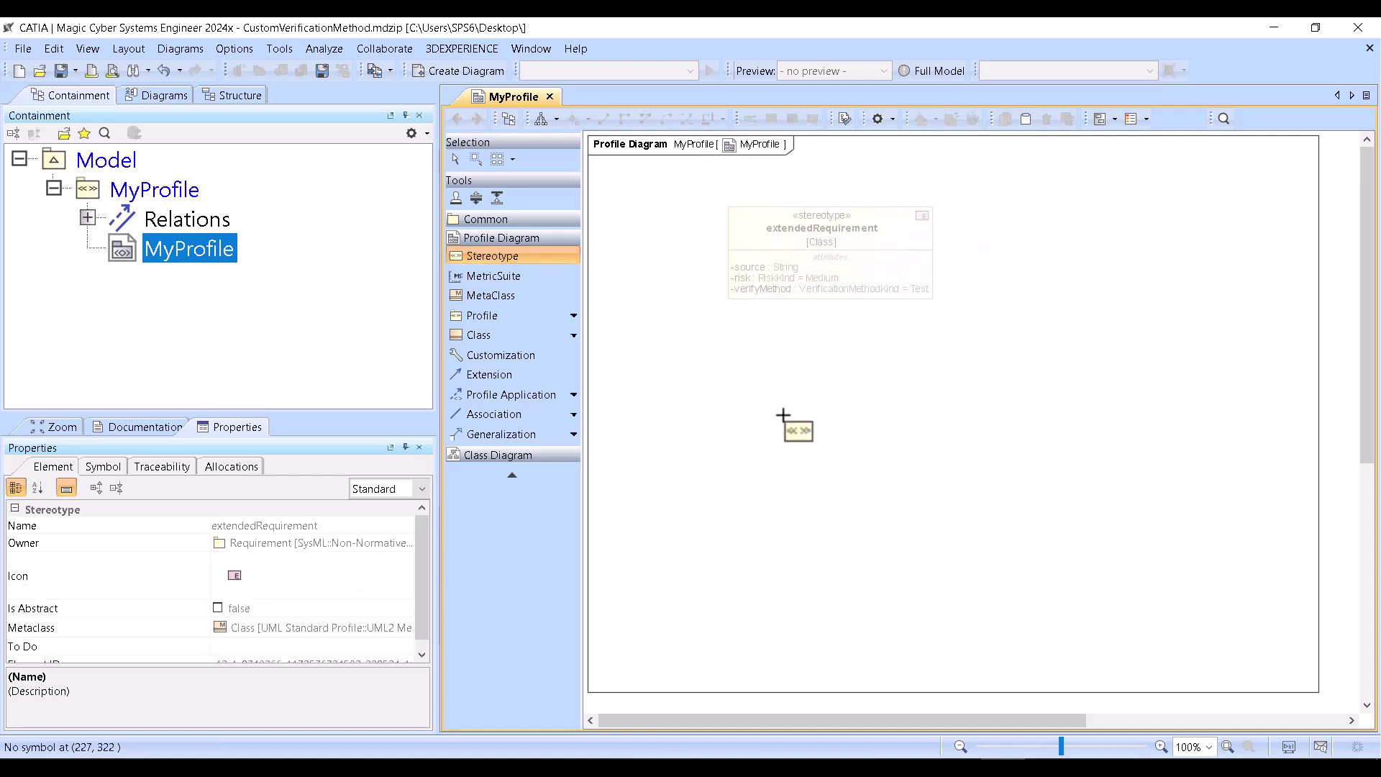
left_click(765, 408)
left_click_drag(862, 390, 806, 299)
type("MyReq")
key("Return")
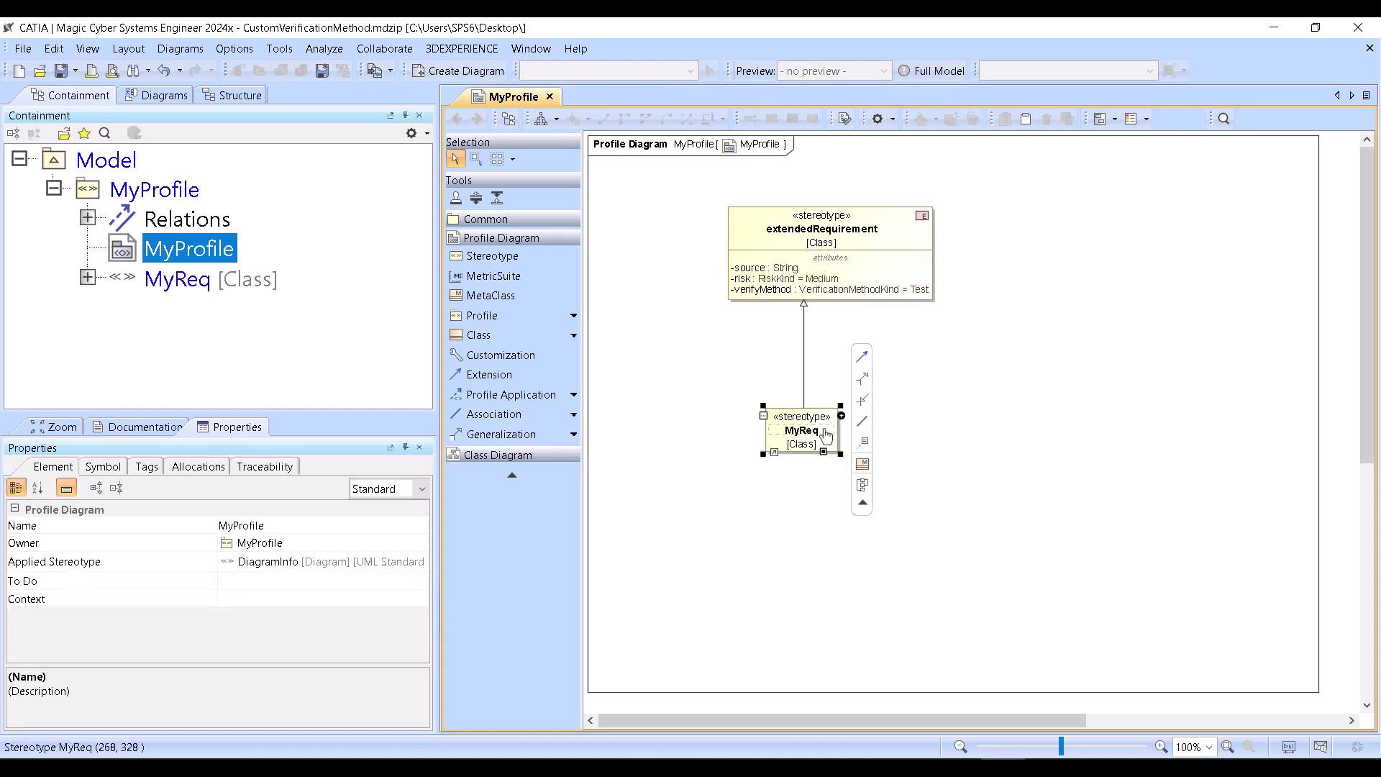
Add an attribute named Ver Method to the MyReq stereotype.
left_click(841, 417)
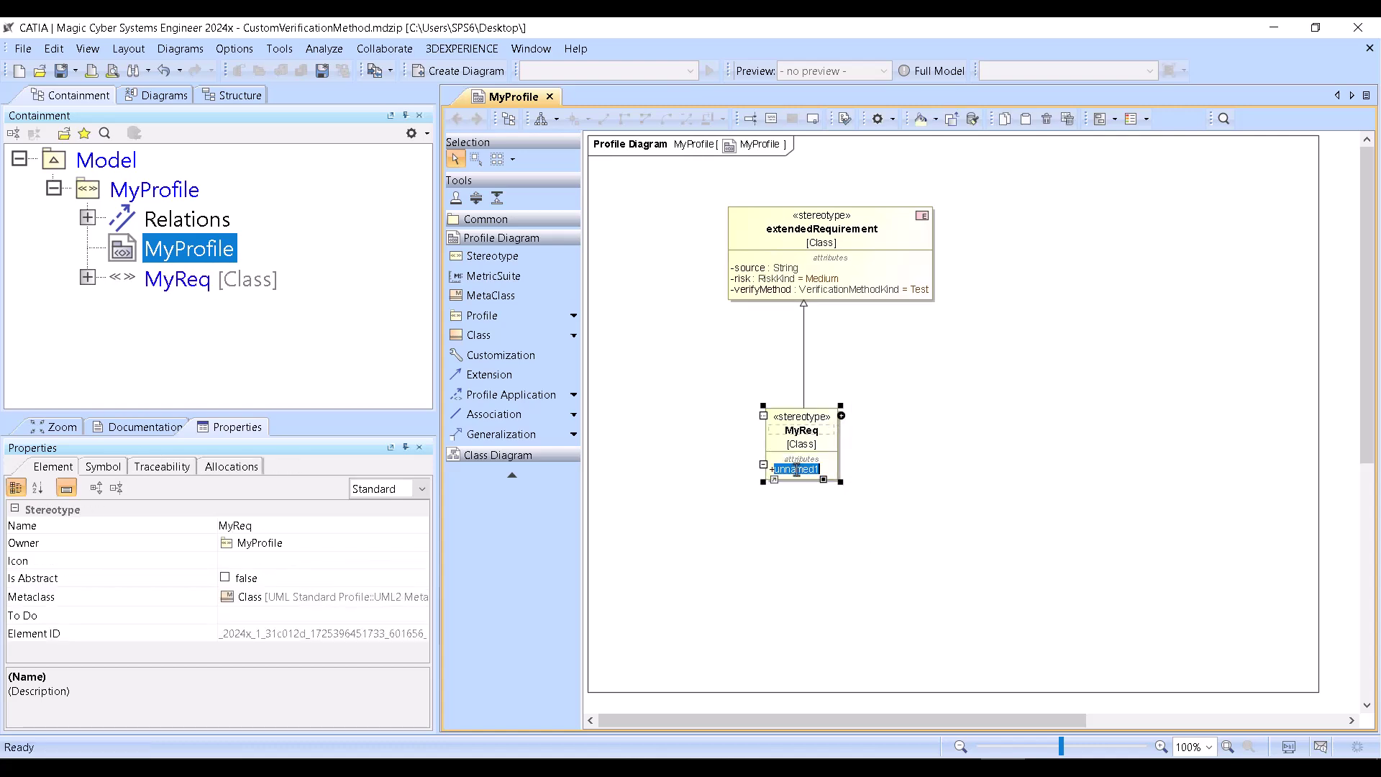
type("Ver Metho")
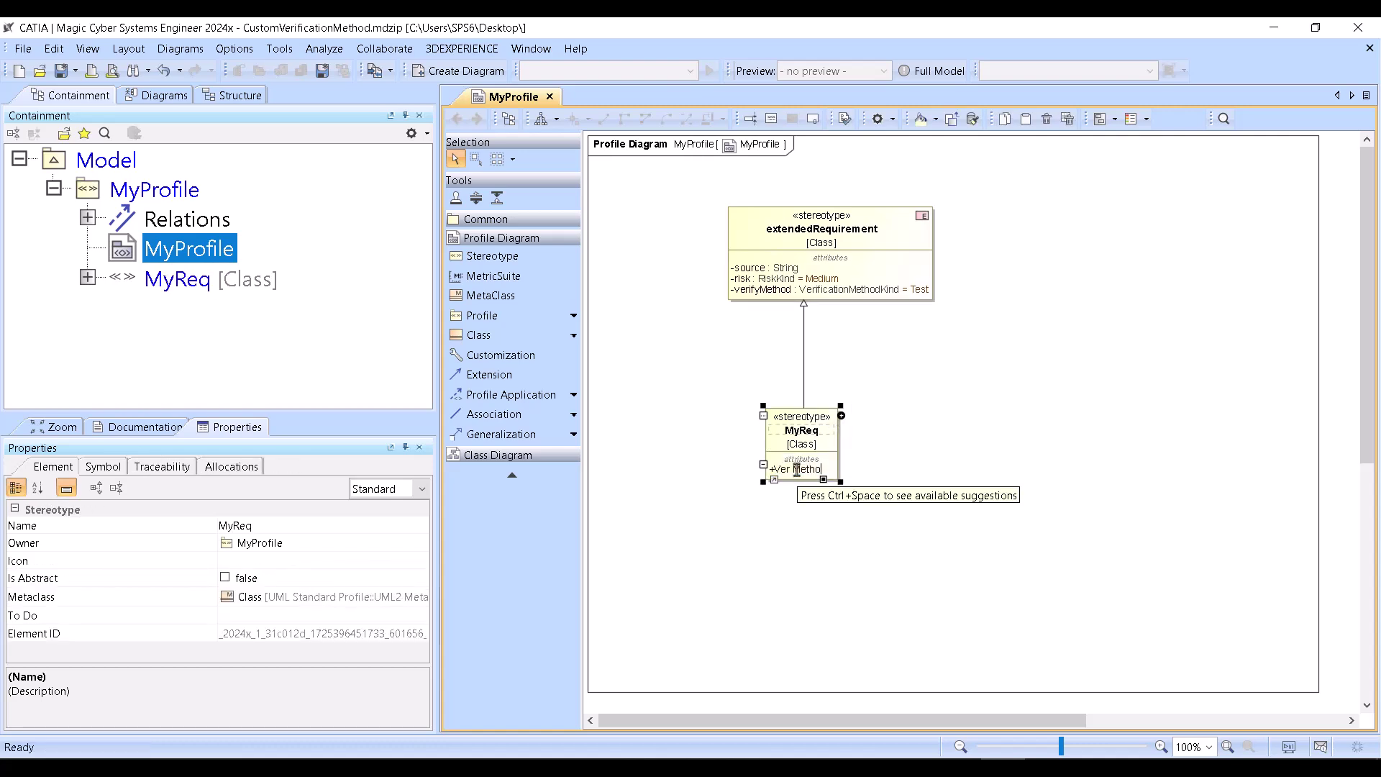
type("d")
left_click(892, 539)
Locate extendedRequirement in the containment tree and copy the neighbouring VerificationMethodKind enumeration into MyProfile.
left_click(782, 231)
right_click(781, 231)
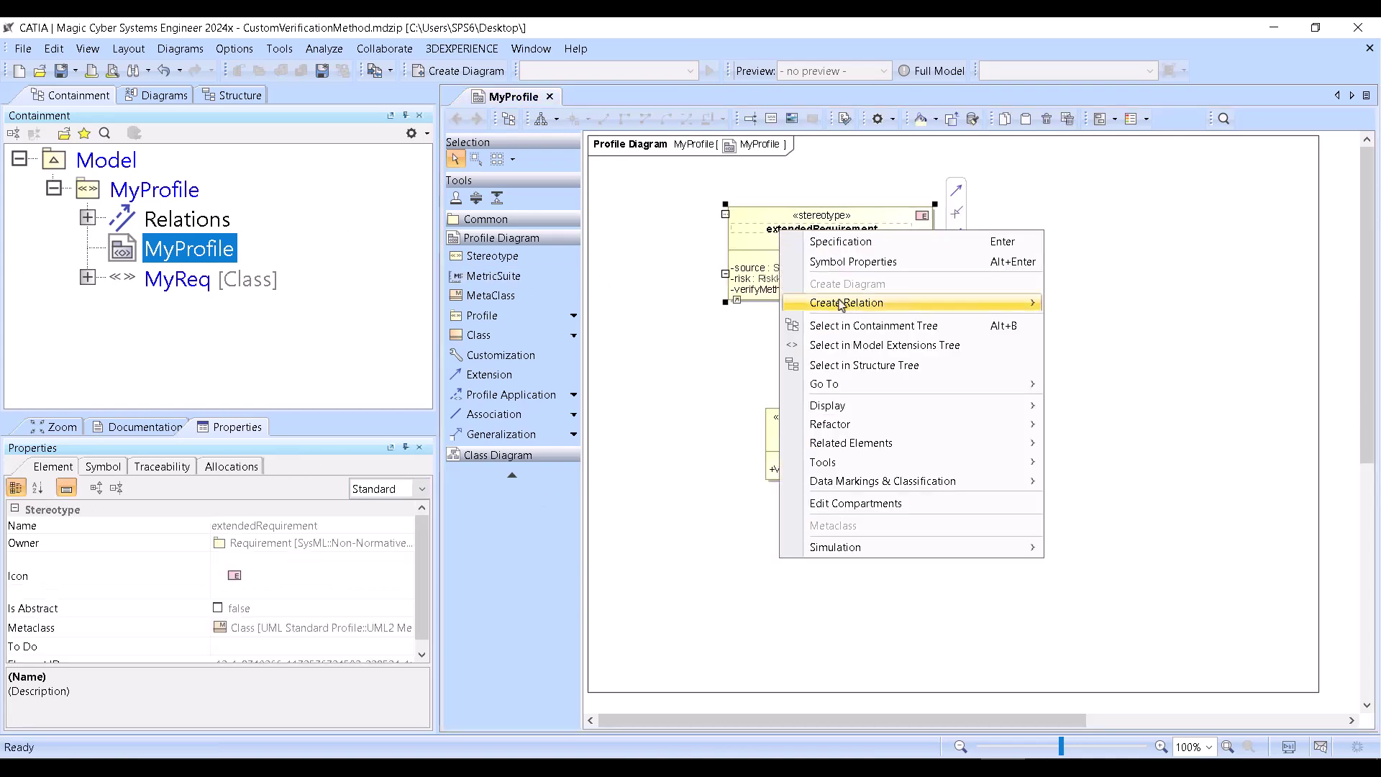
left_click(853, 325)
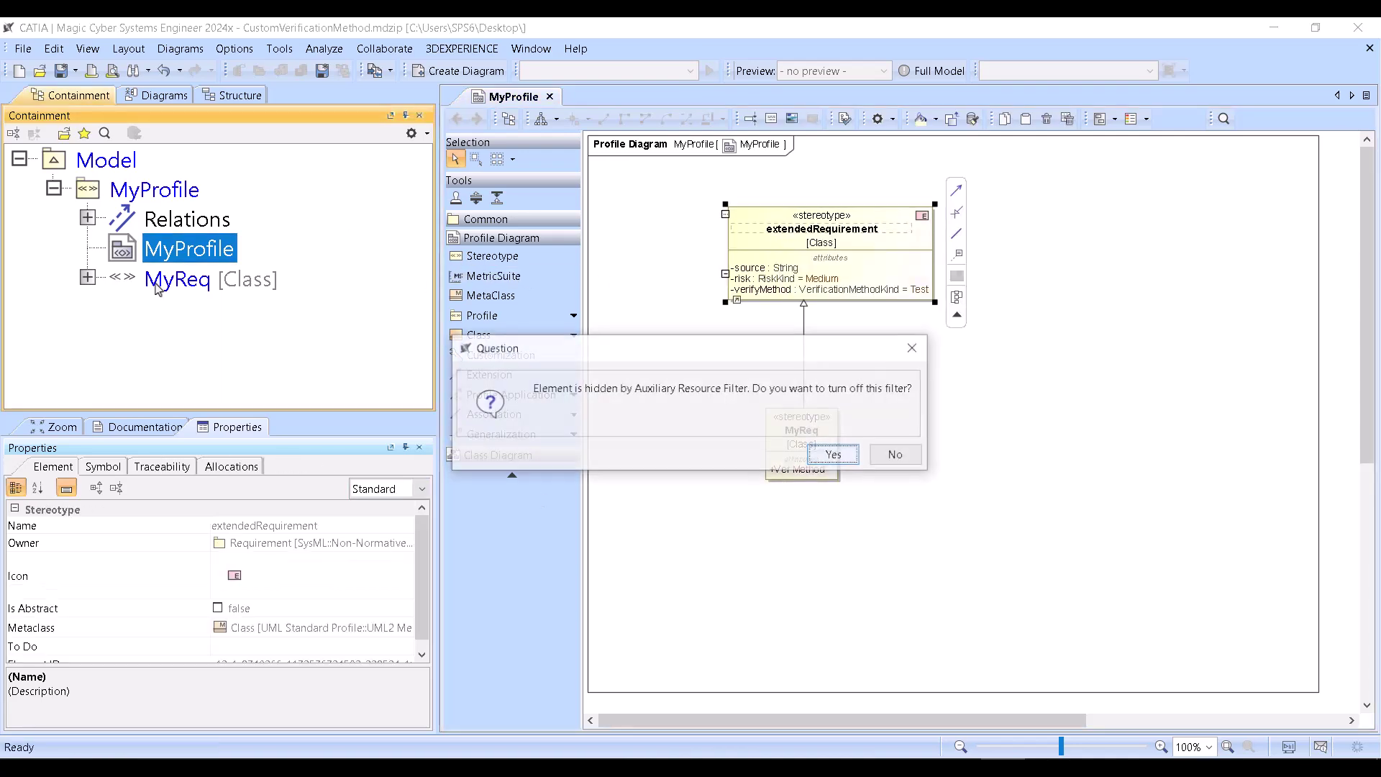
left_click(835, 455)
left_click(248, 295)
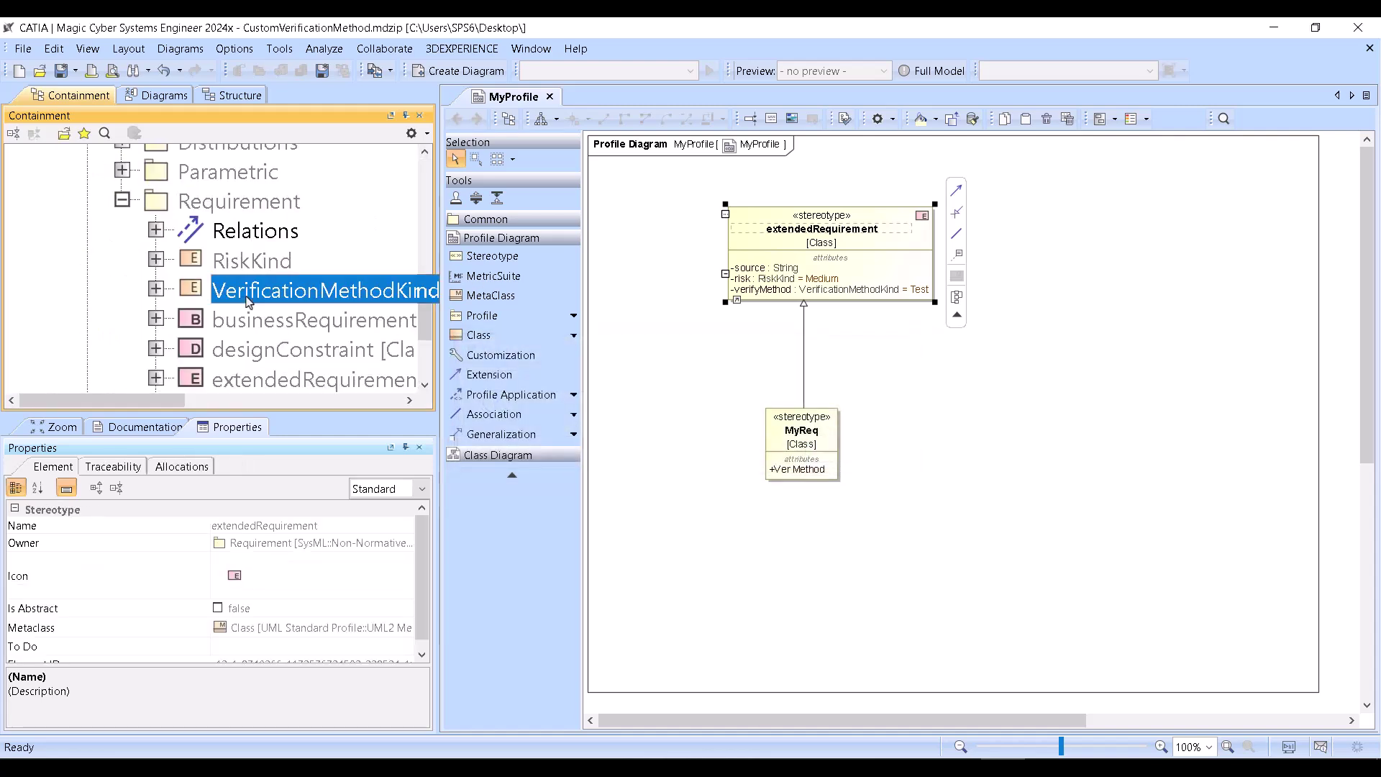
scroll(259, 295, "up", 10)
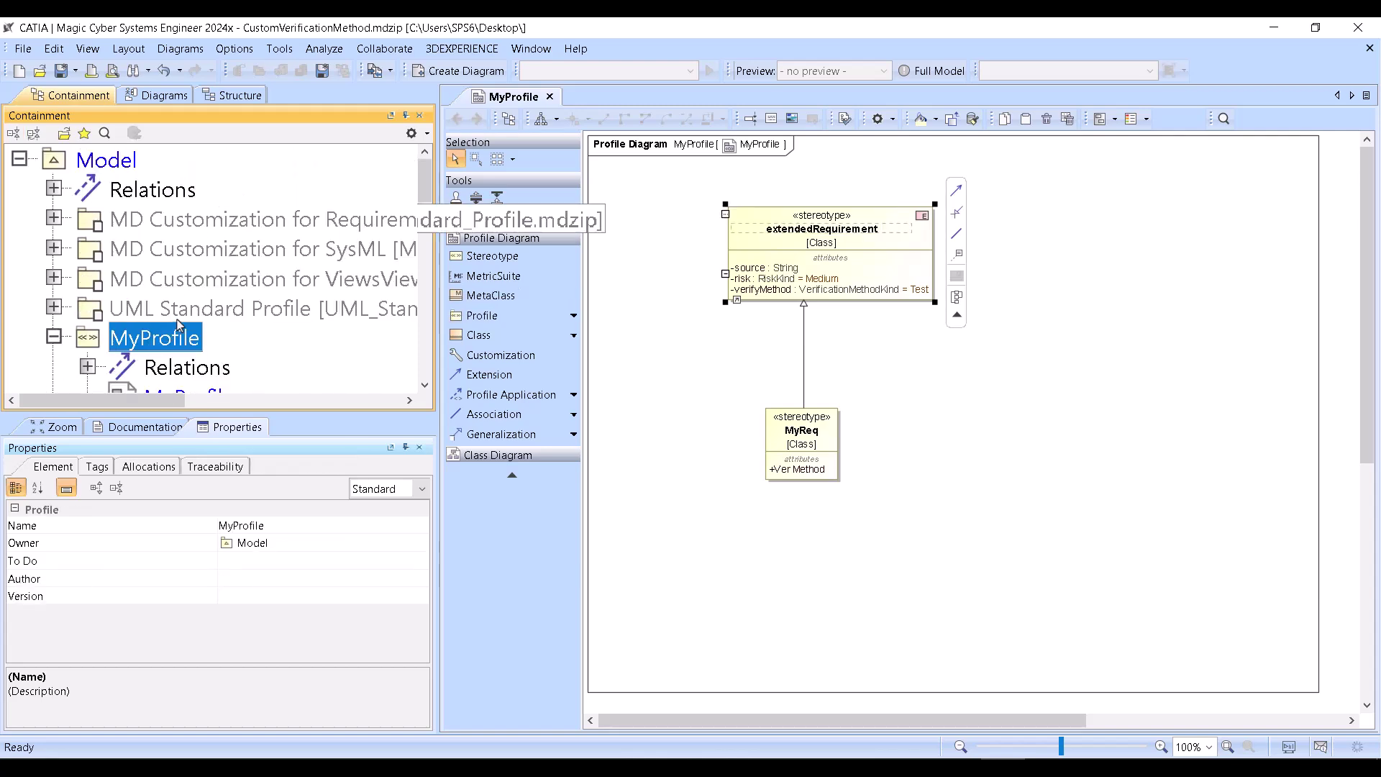
scroll(173, 309, "down", 3)
scroll(187, 273, "up", 1)
Rename the copied enumeration in MyProfile as MyVerMethodKind and place it on the diagram beside MyReq.
left_click(195, 252)
left_click(195, 252)
key("Home")
type("My")
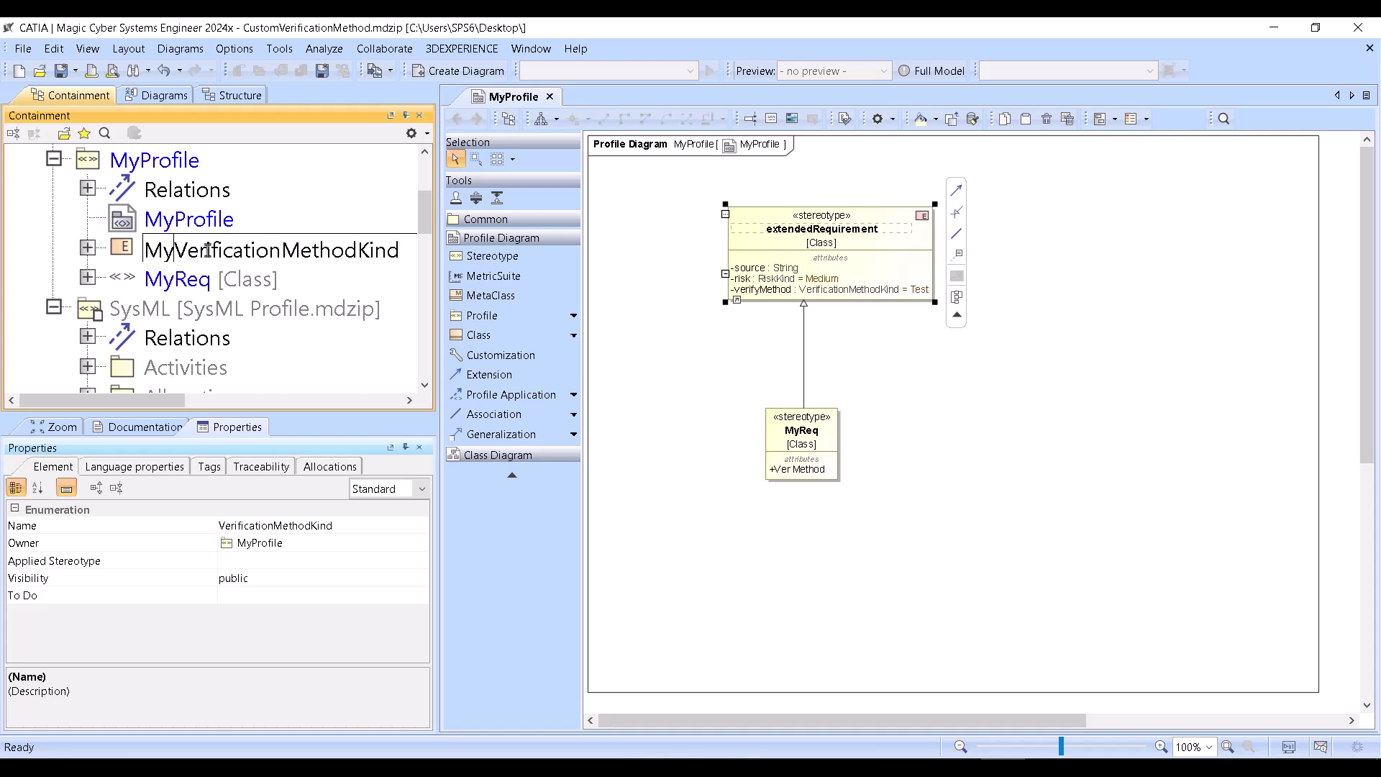
left_click_drag(207, 251, 997, 364)
key("BackSpace")
key("Return")
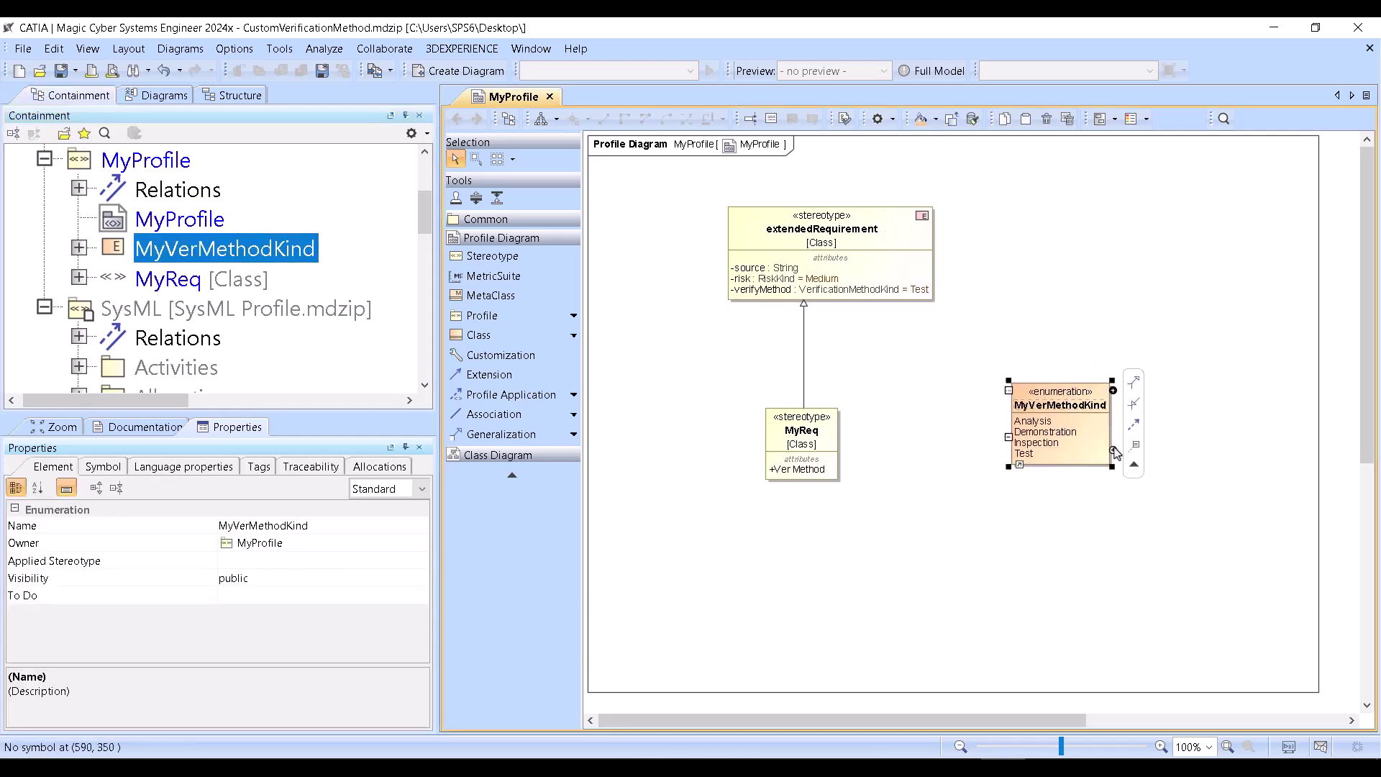
Add the literals Test Rig, Simulation and Lab Test to the MyVerMethodKind enumeration.
left_click(1114, 451)
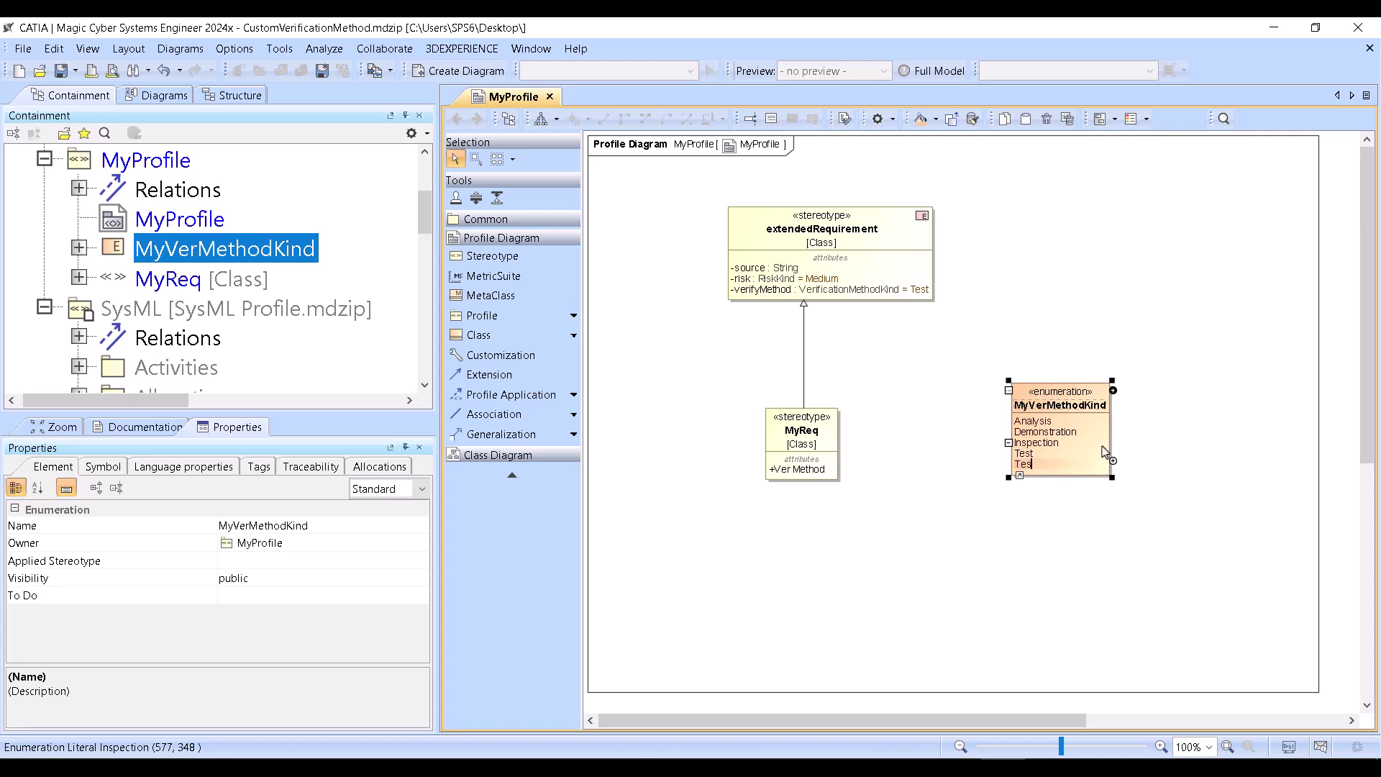
type("Test Rig")
key("Return")
type("Simulation")
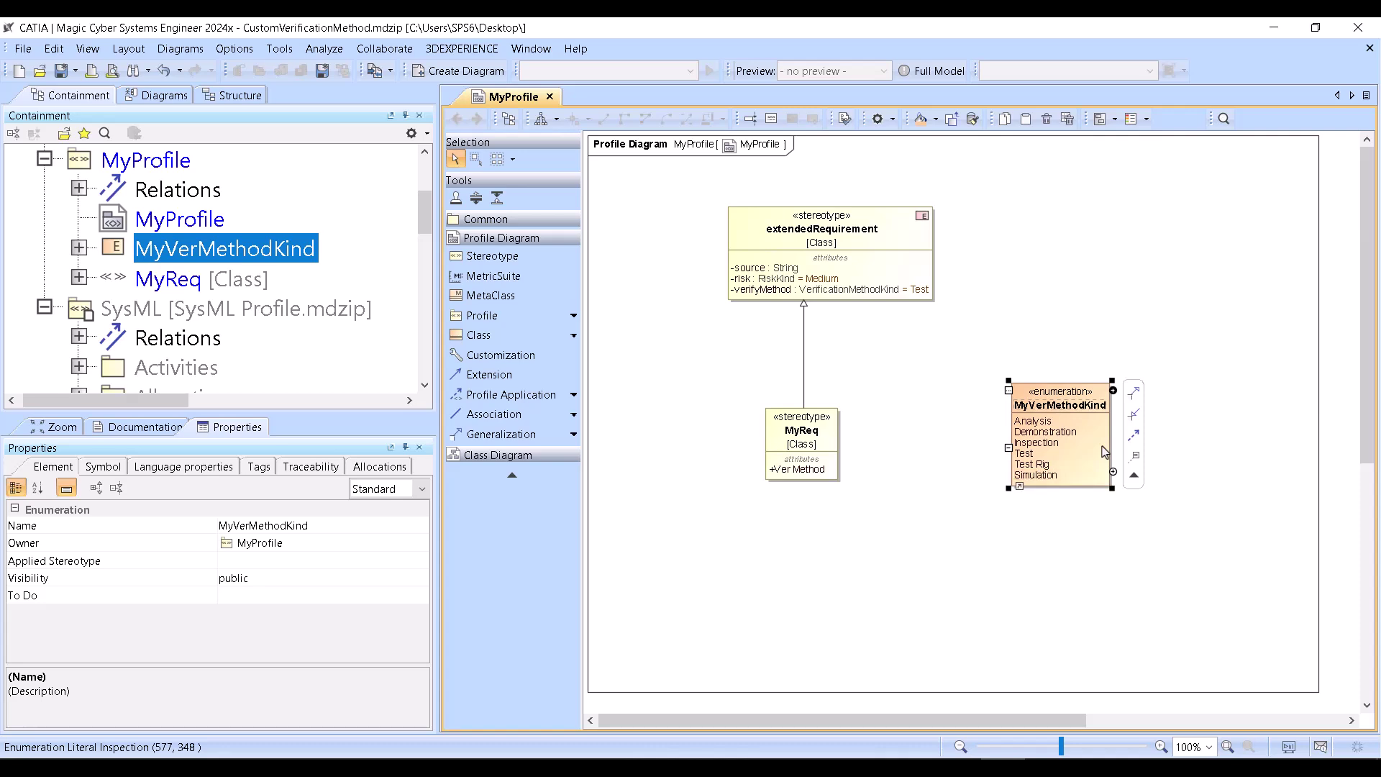
key("Return")
type("Lab Test")
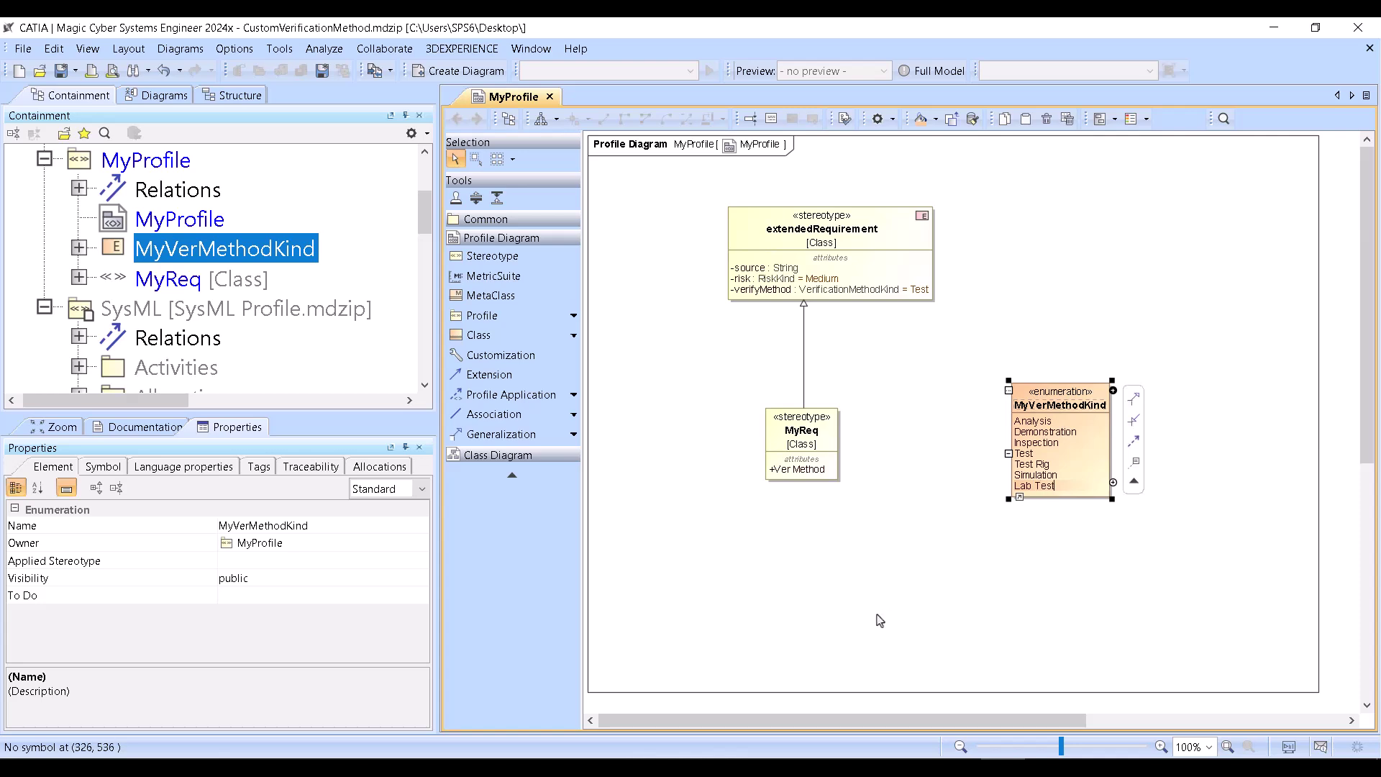
Set the multiplicity of MyReq's Ver Method attribute to 0..* and its type to MyVerMethodKind.
left_click(821, 472)
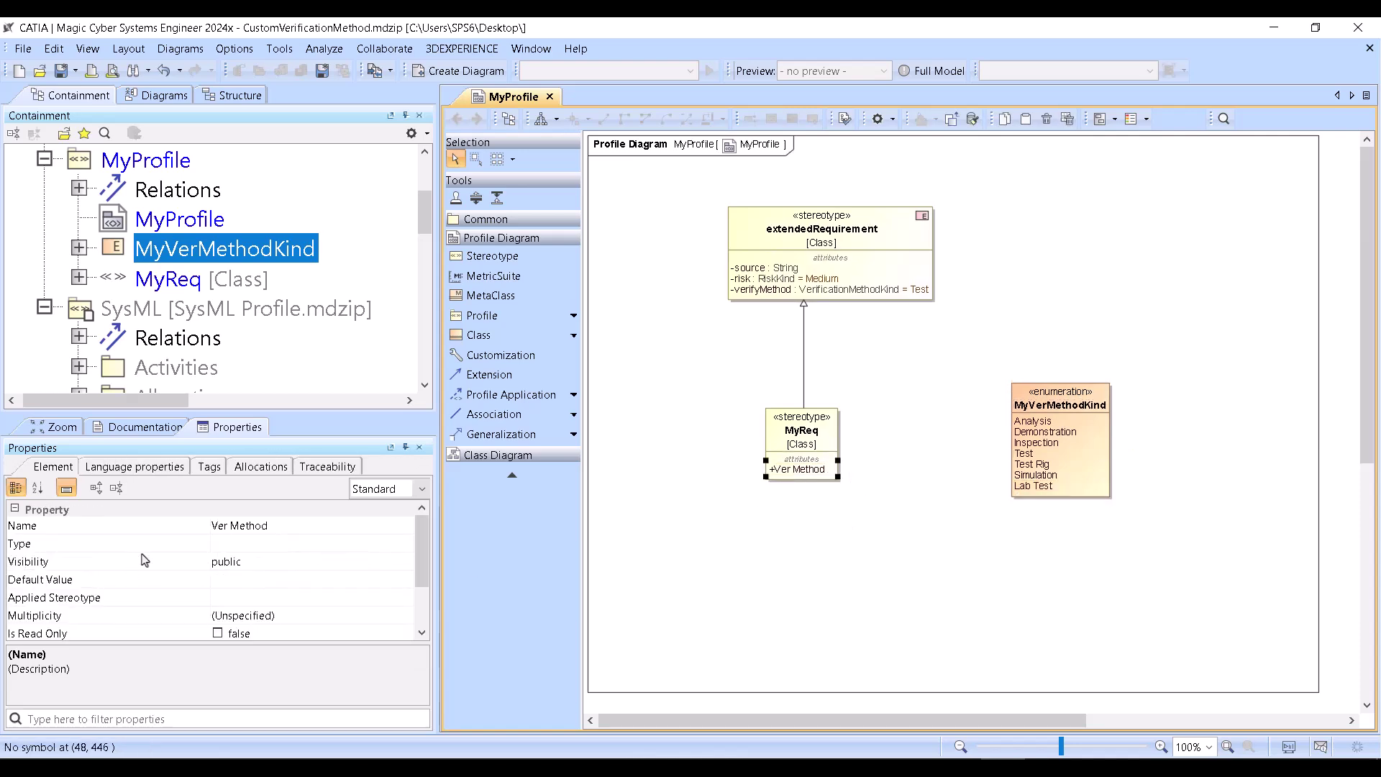
left_click(210, 616)
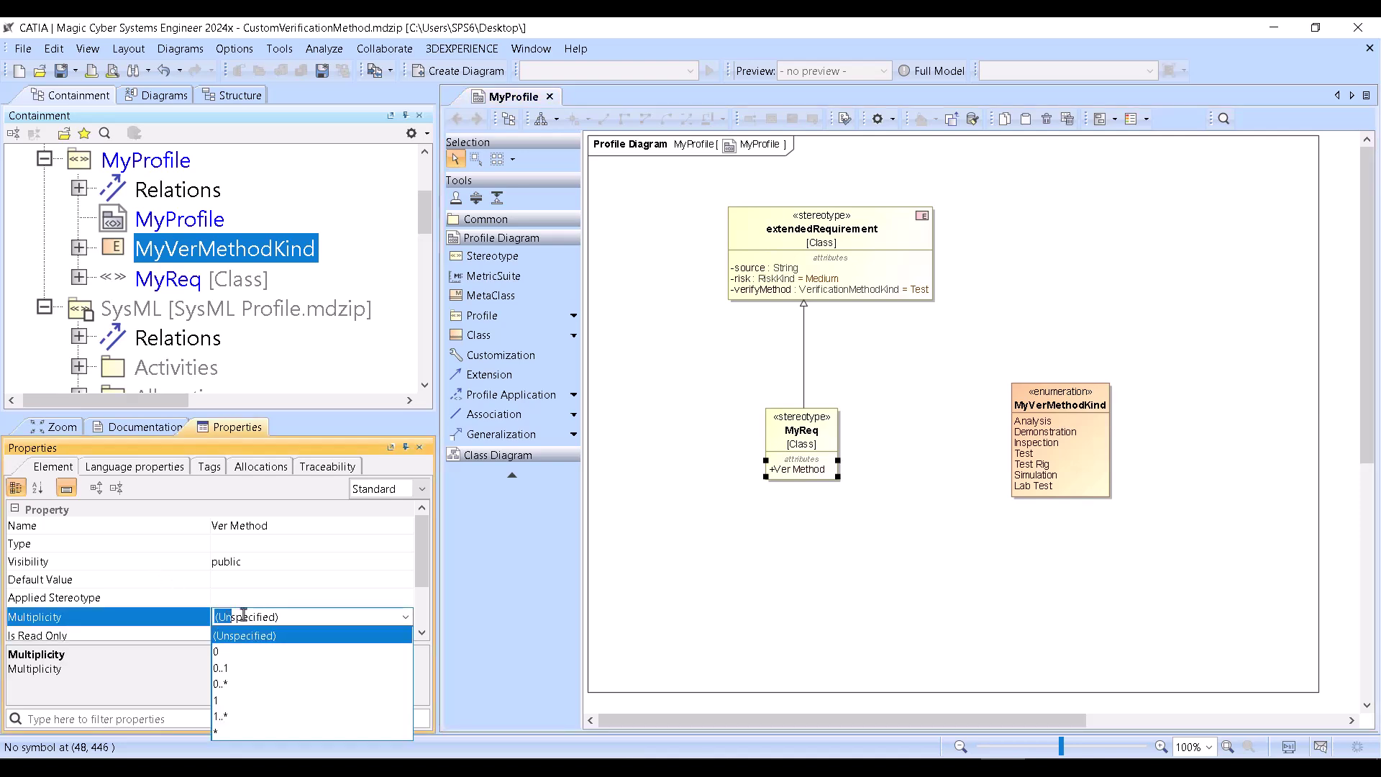
left_click(257, 668)
left_click(249, 616)
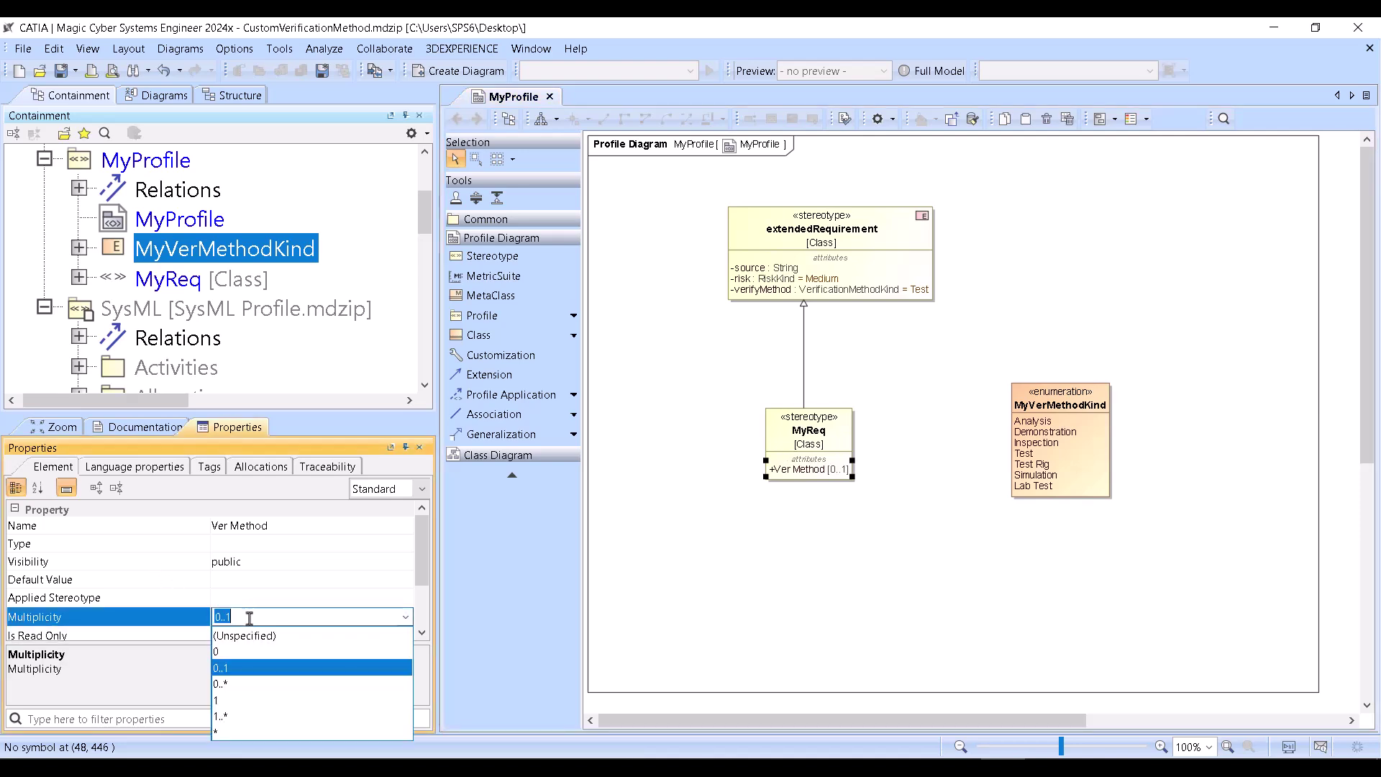
left_click(258, 685)
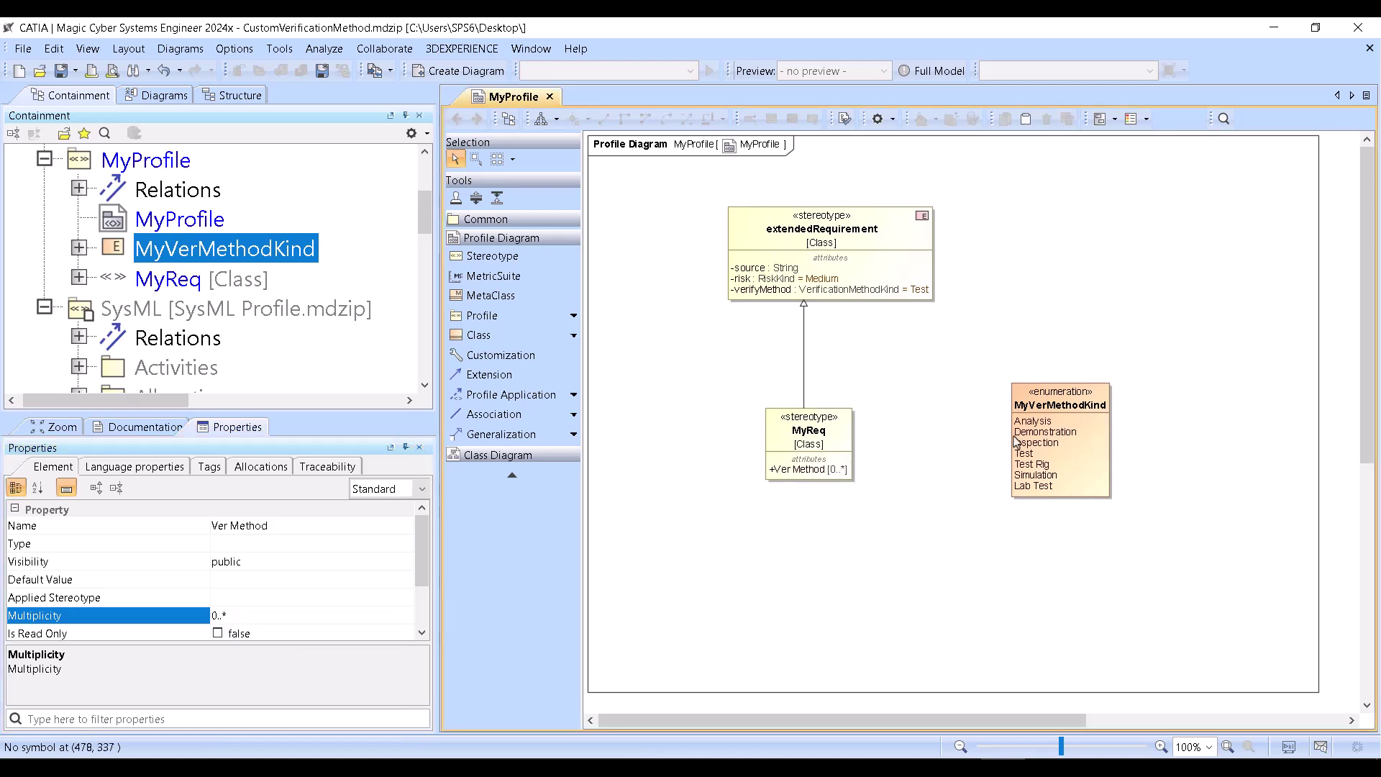
left_click(683, 525)
left_click_drag(820, 474, 820, 474)
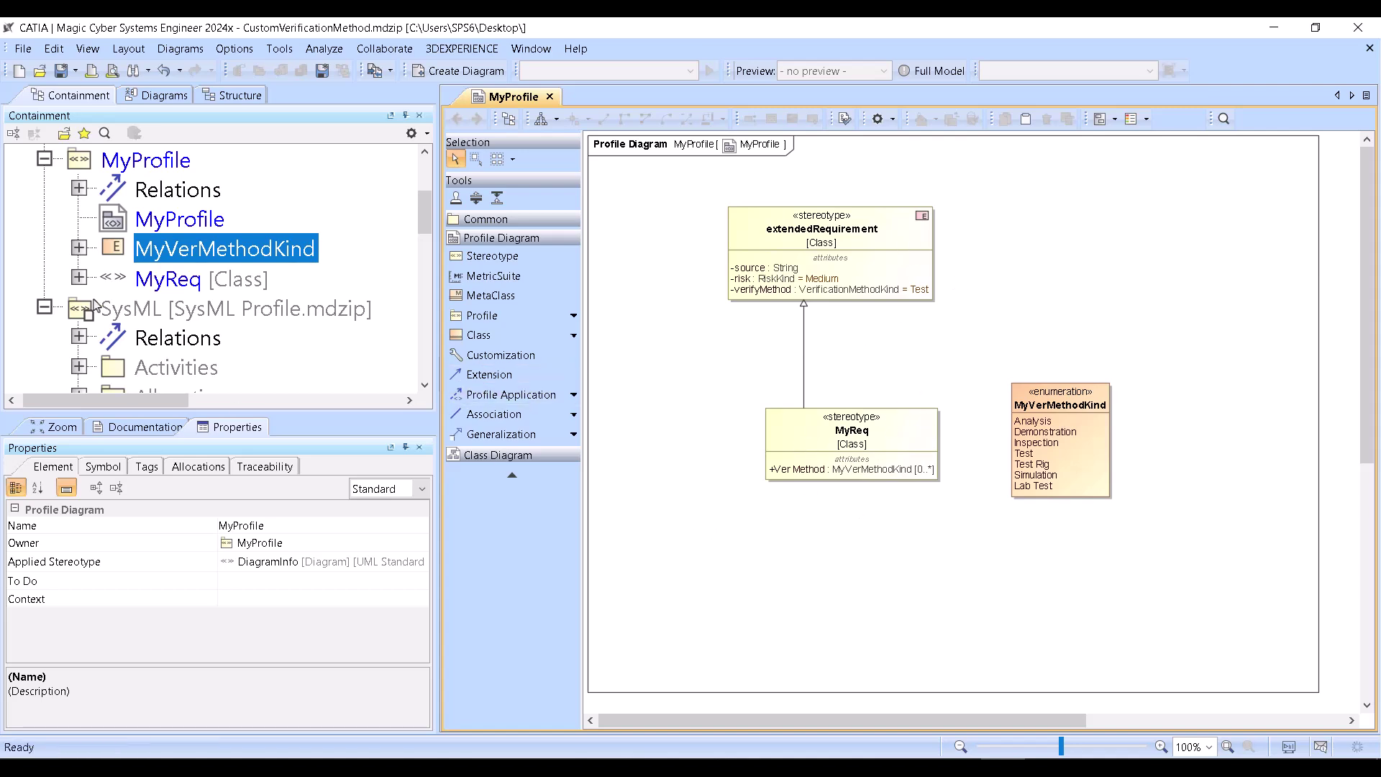
Create a requirement table in the root Model package.
scroll(93, 306, "down", 3)
scroll(129, 273, "up", 4)
scroll(151, 247, "up", 1)
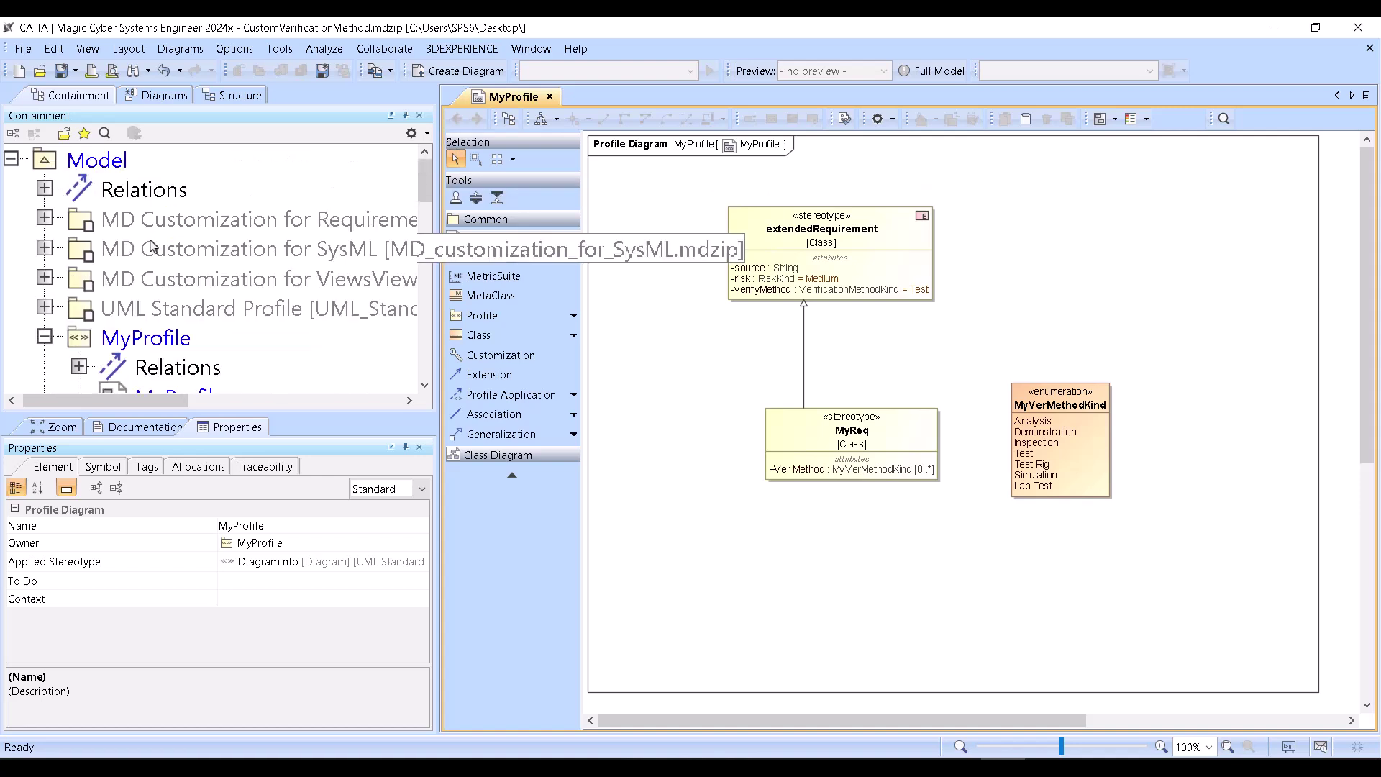
left_click(97, 161)
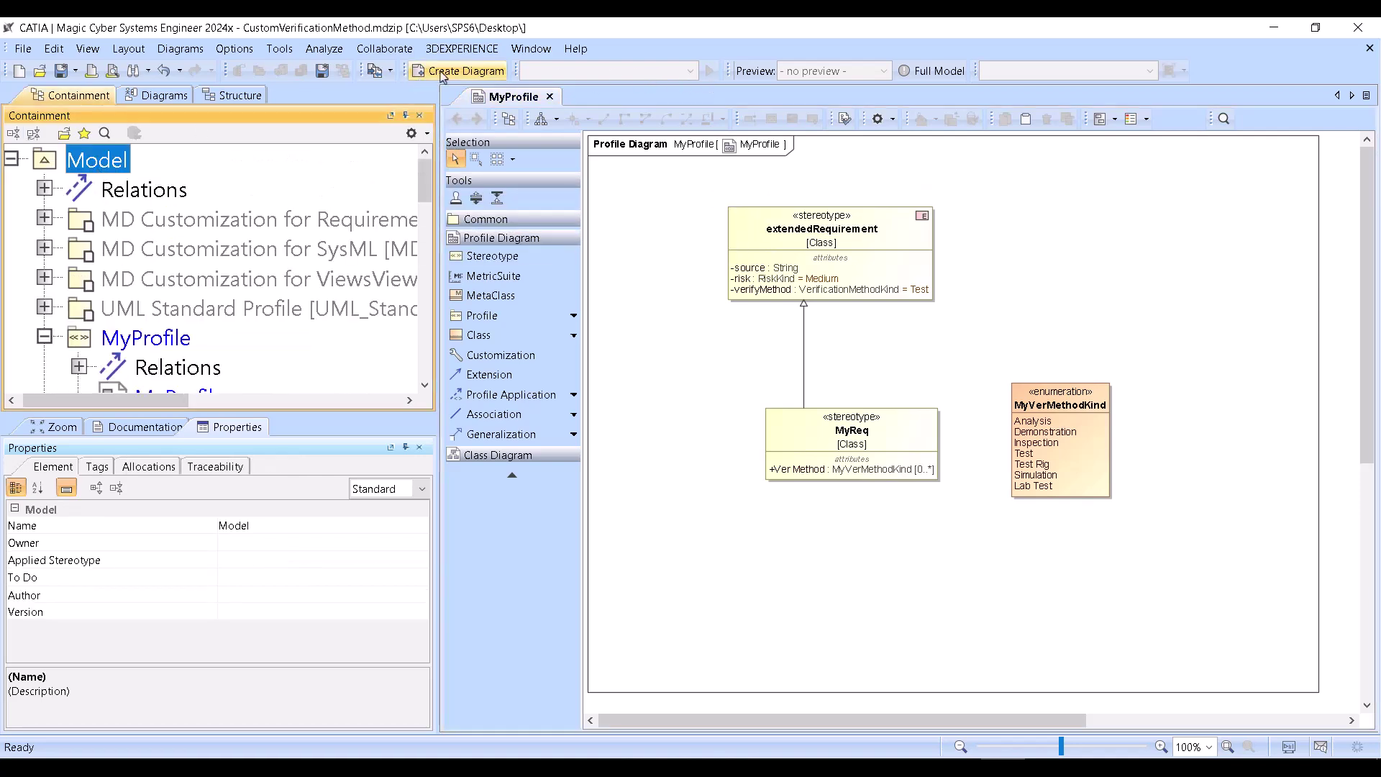
left_click(441, 70)
double_click(754, 232)
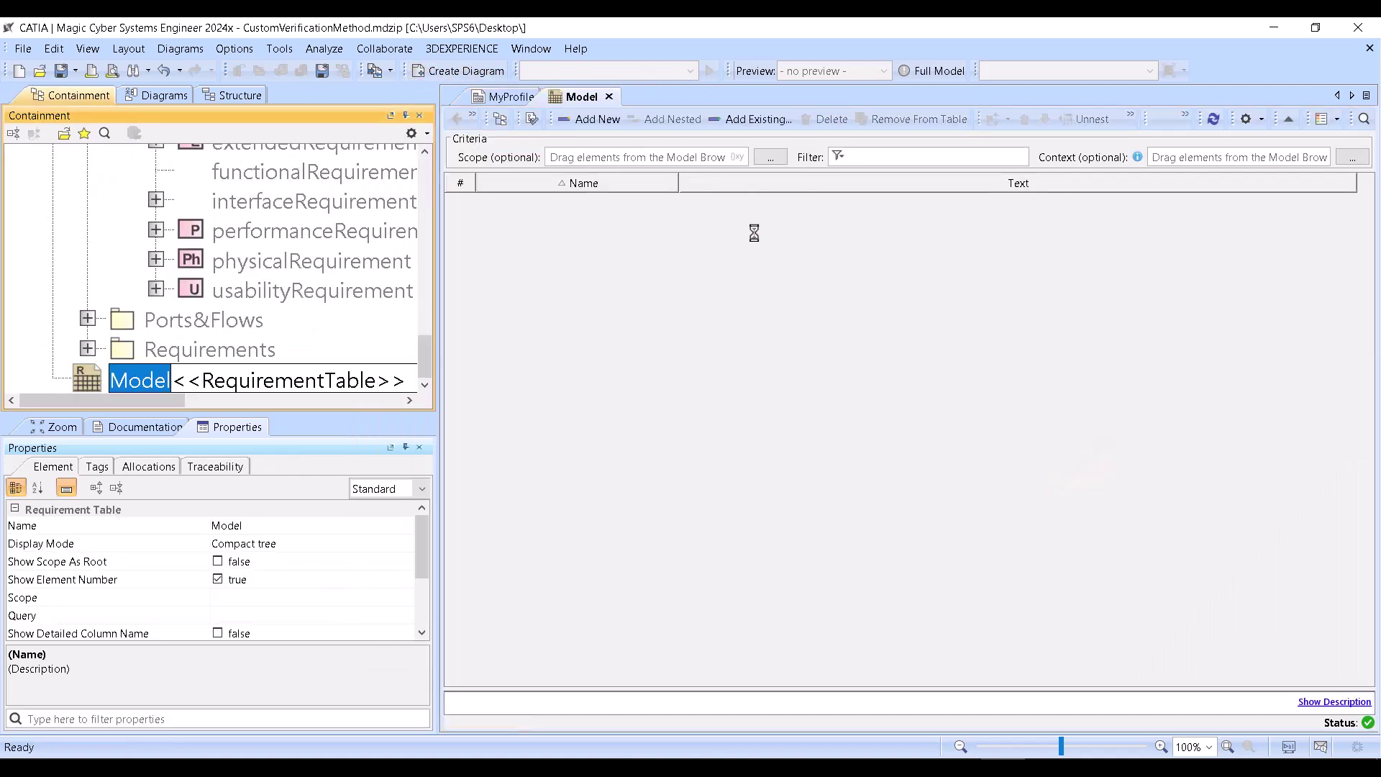
Examine the custom requirement types available for new table rows and the MyReq stereotype in the MyProfile diagram.
left_click(582, 128)
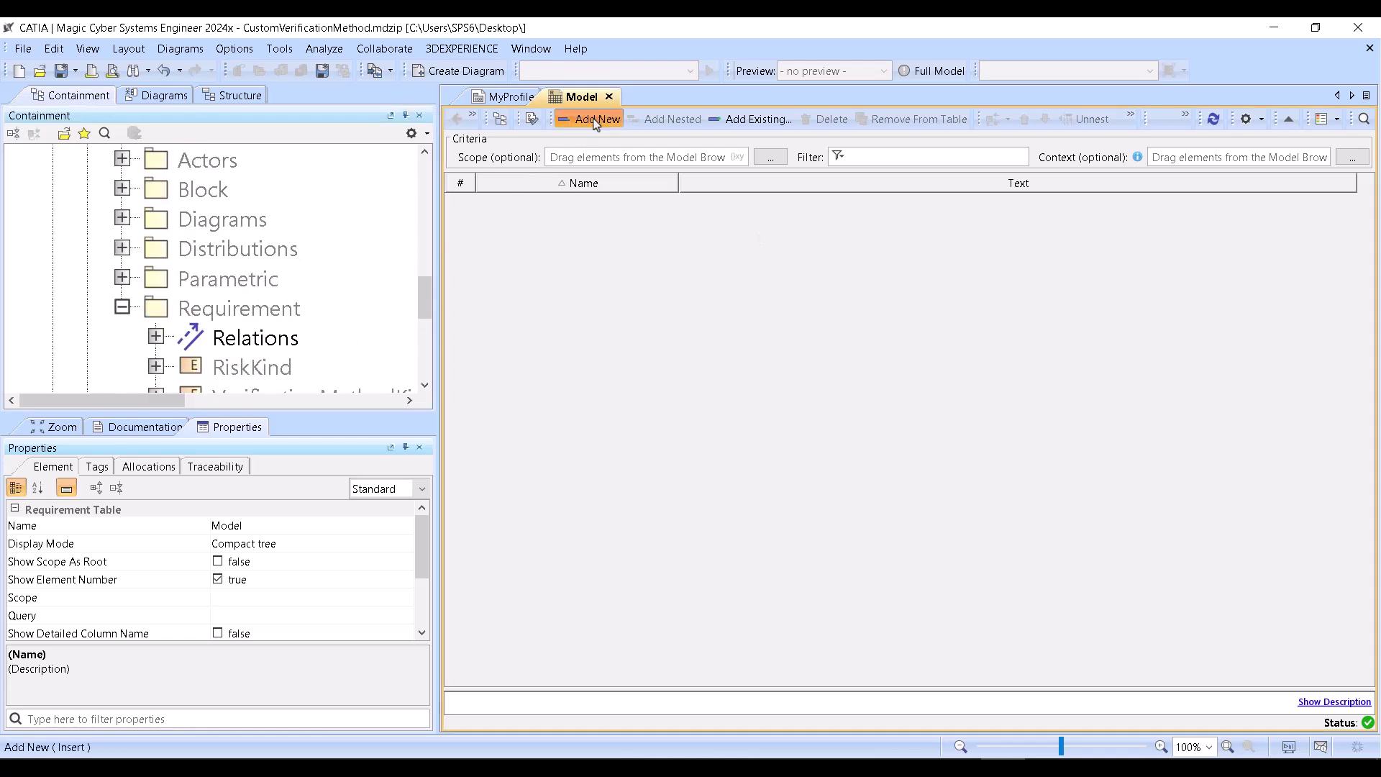
left_click(596, 118)
mouse_move(667, 328)
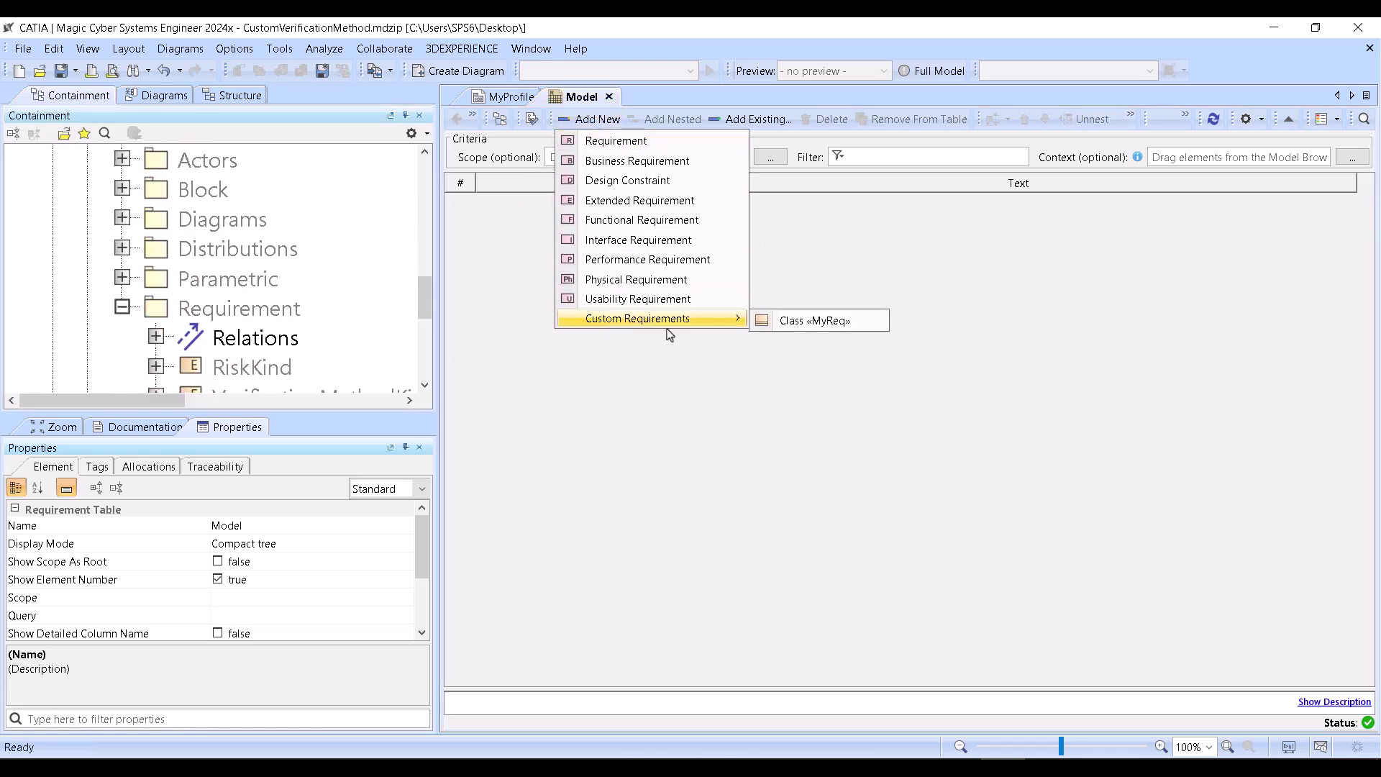
left_click(777, 328)
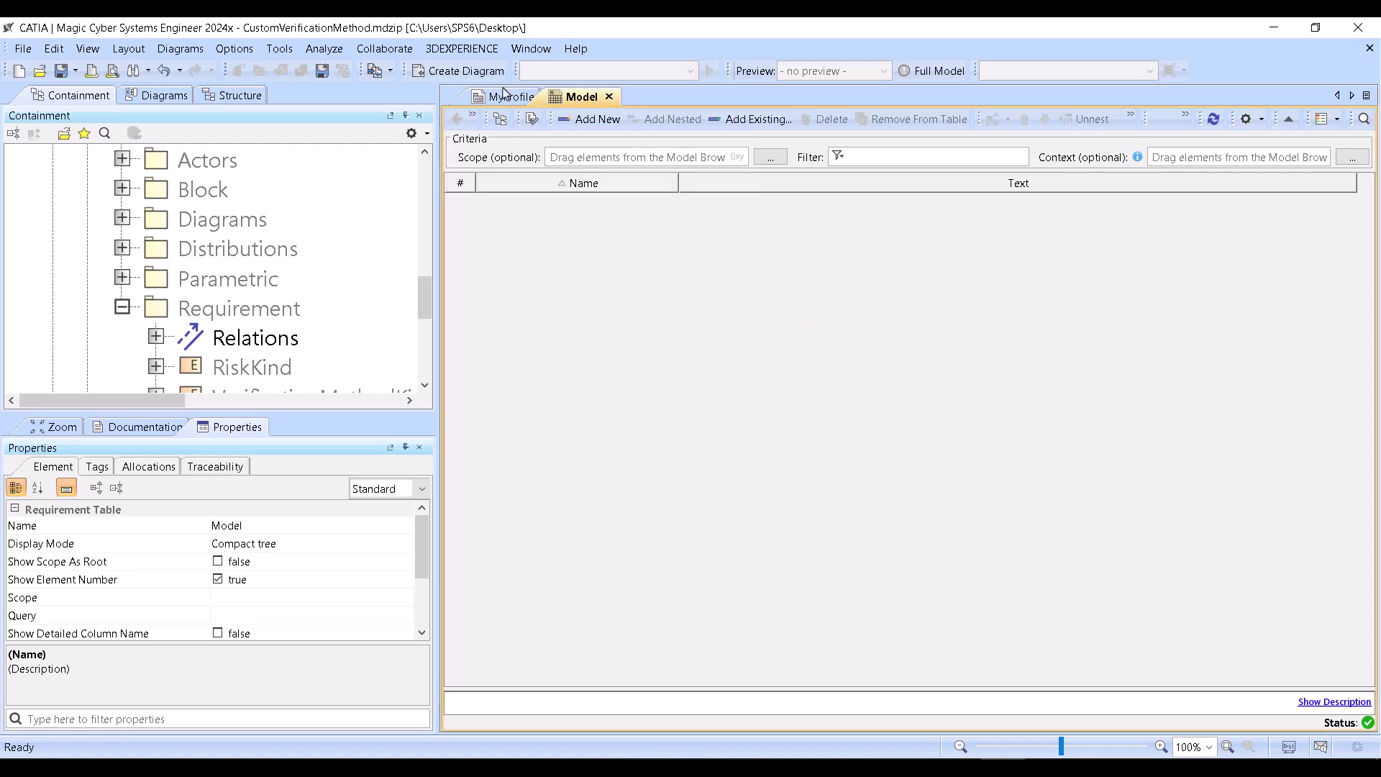
left_click(504, 93)
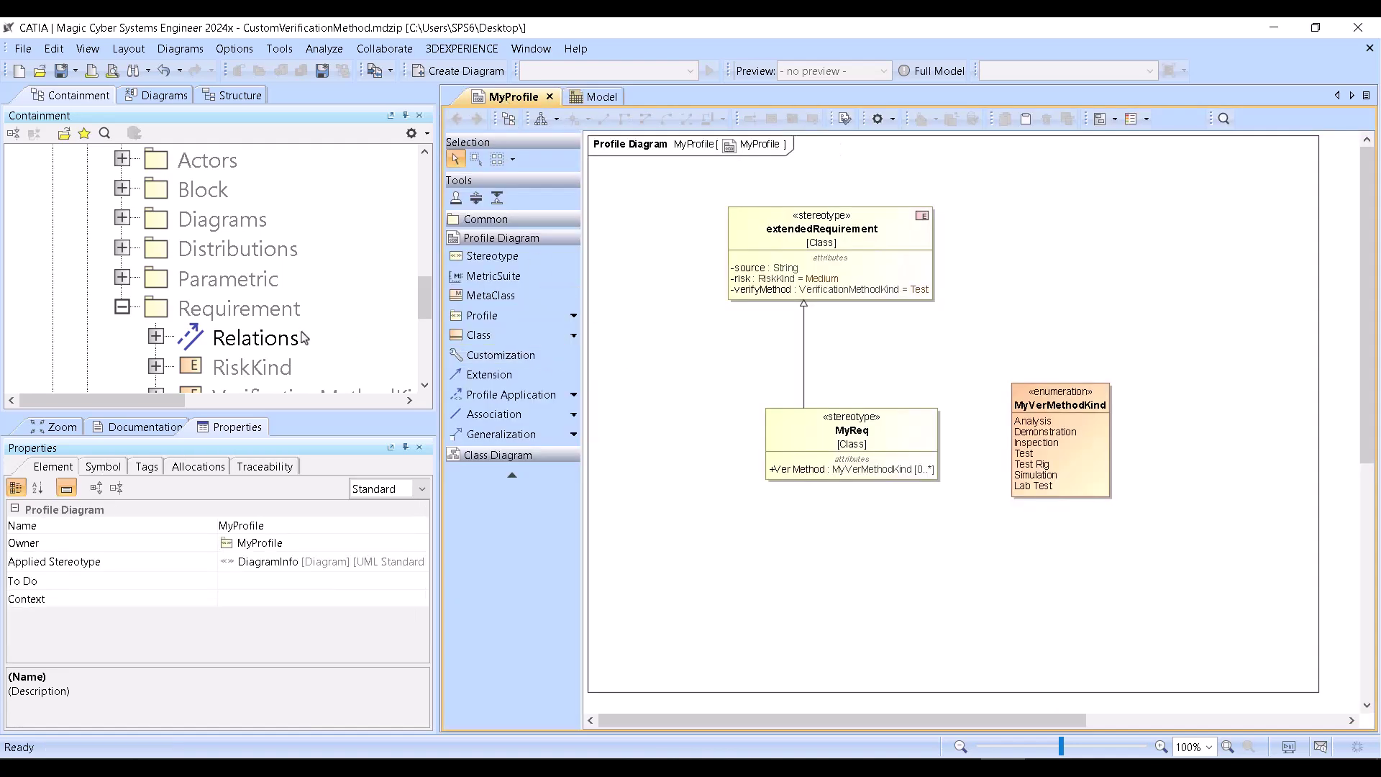
scroll(304, 338, "down", 4)
scroll(303, 338, "up", 3)
left_click(585, 101)
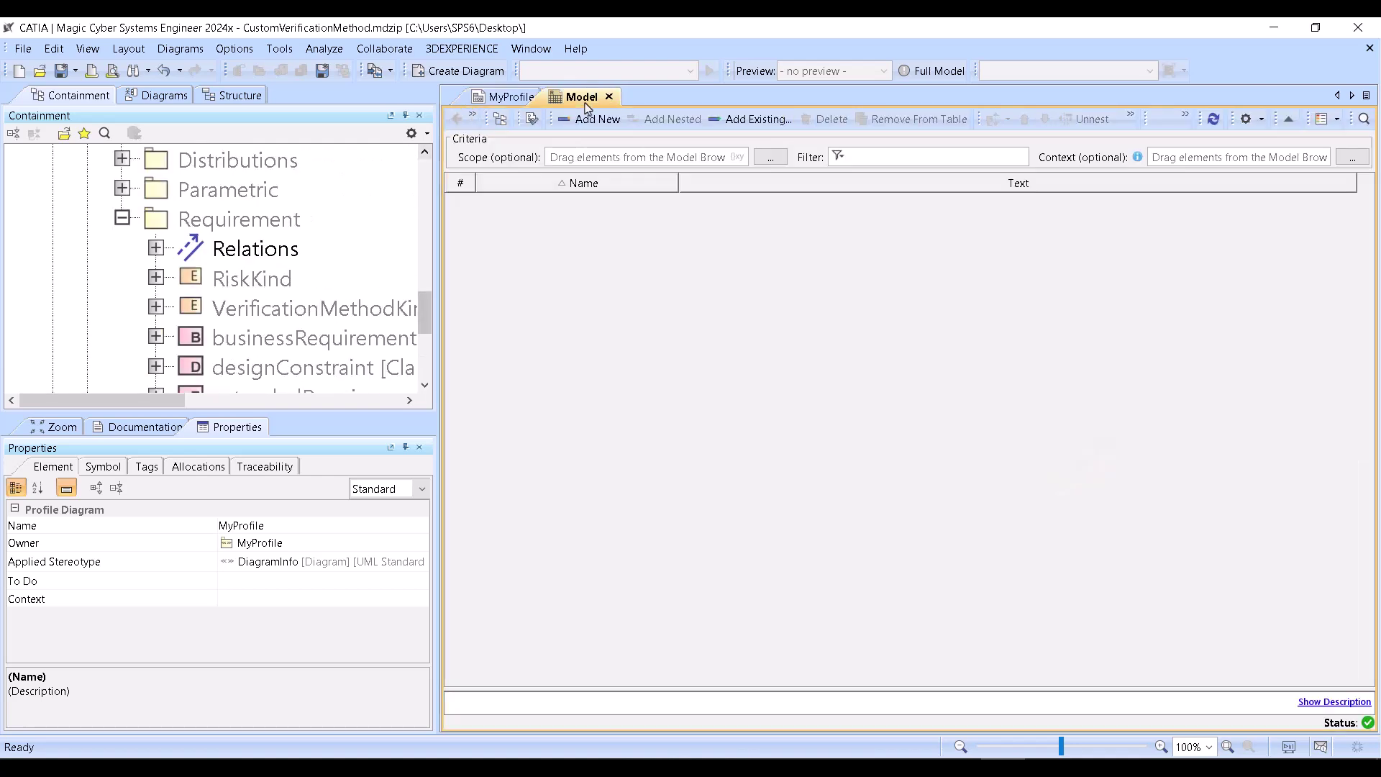
Add a new standard Requirement row to the Model requirement table and leave its name empty.
left_click(586, 118)
left_click(594, 138)
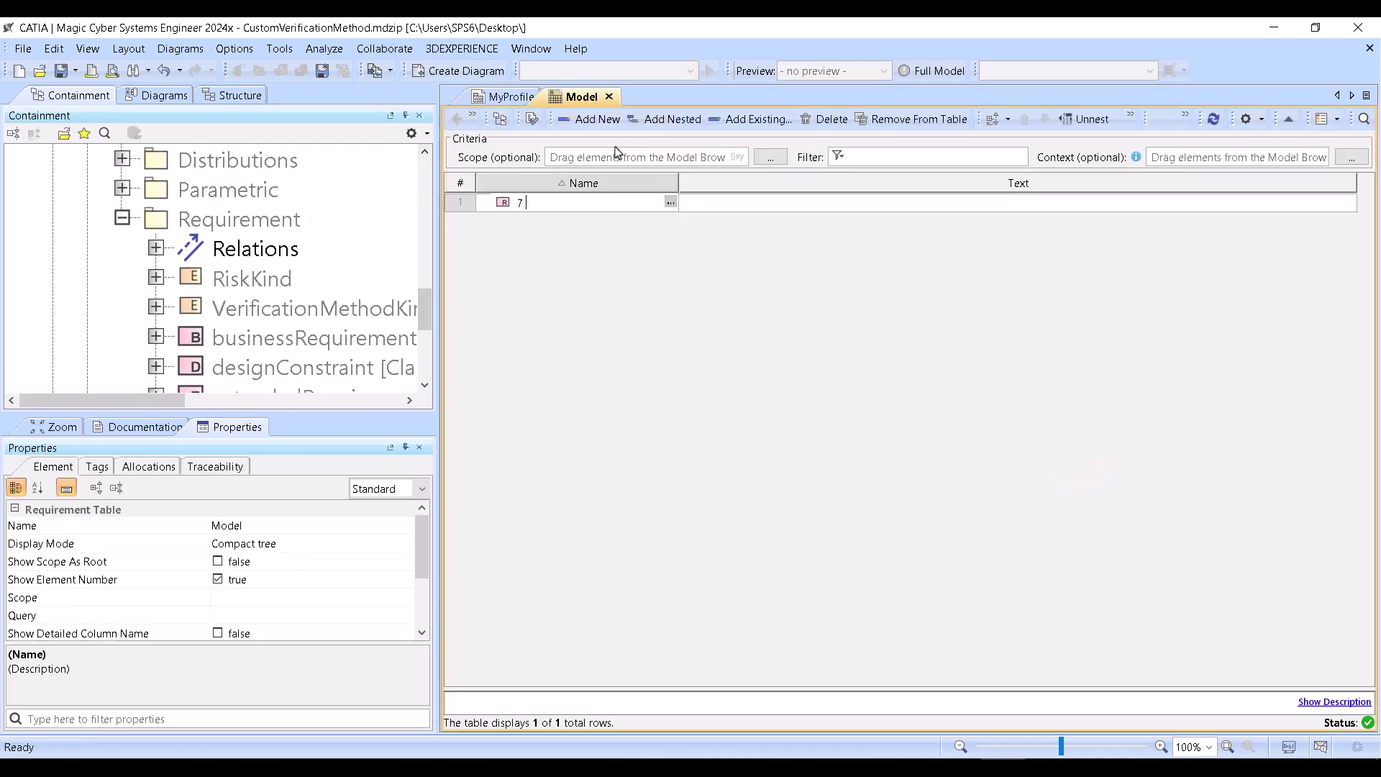
key("Return")
left_click(526, 220)
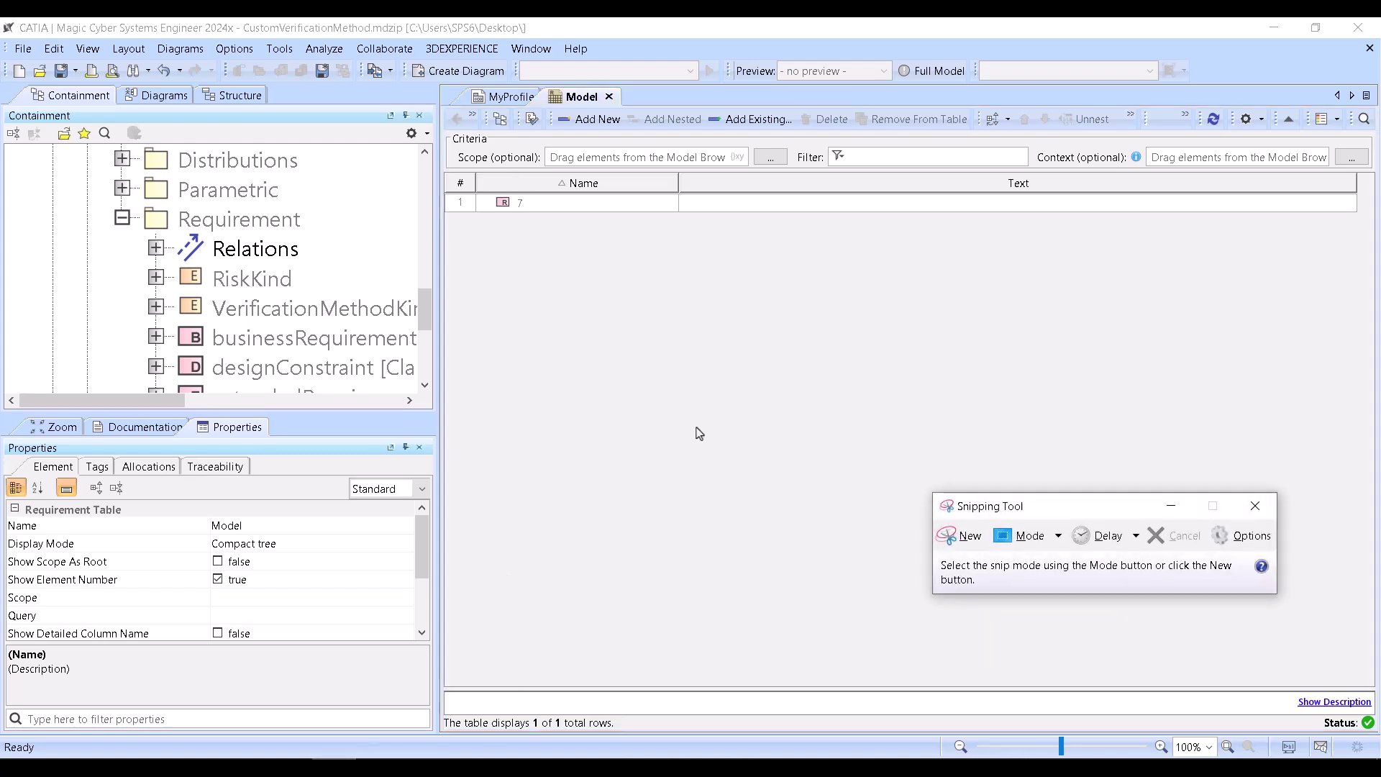
In Snipping Tool, capture the icon of the new requirement row and save it to the Desktop as R.PNG, replacing the existing file.
left_click(964, 535)
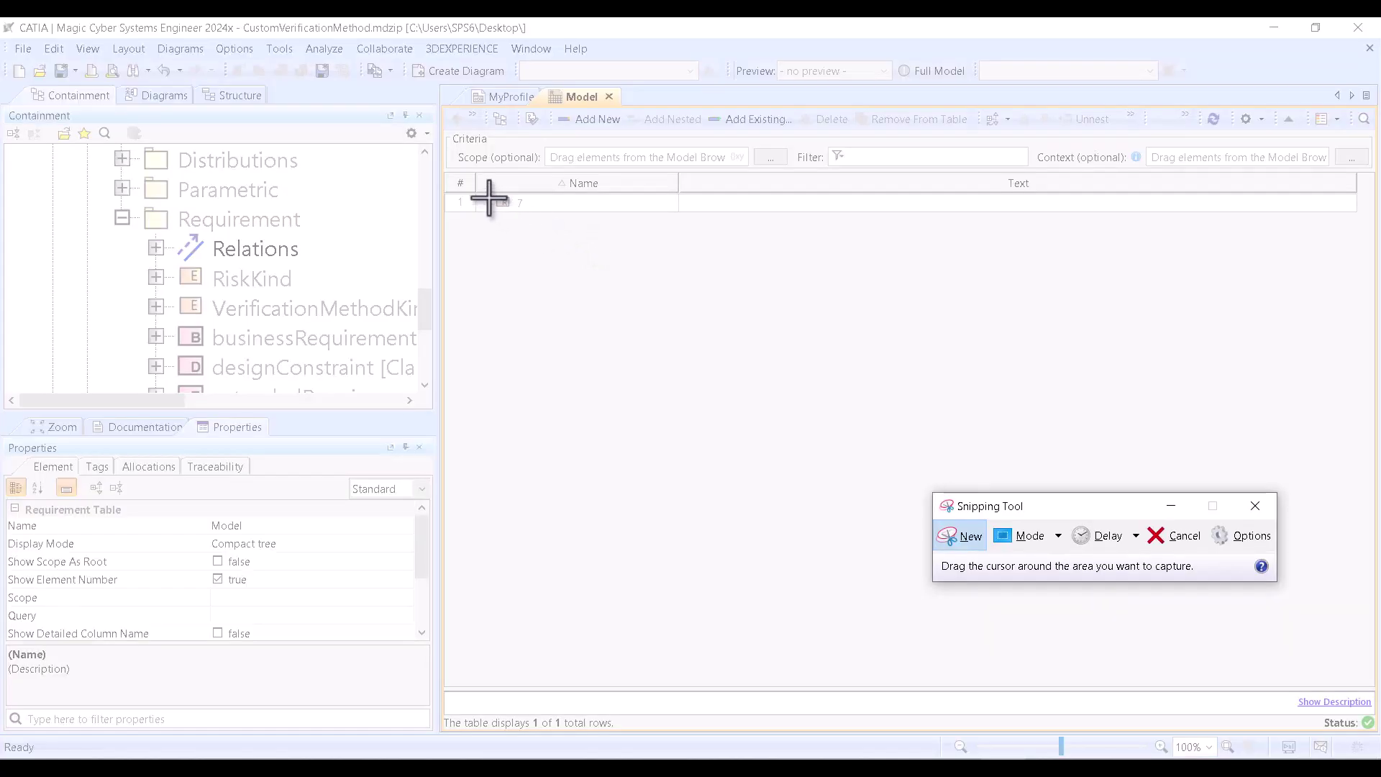
left_click_drag(492, 195, 515, 213)
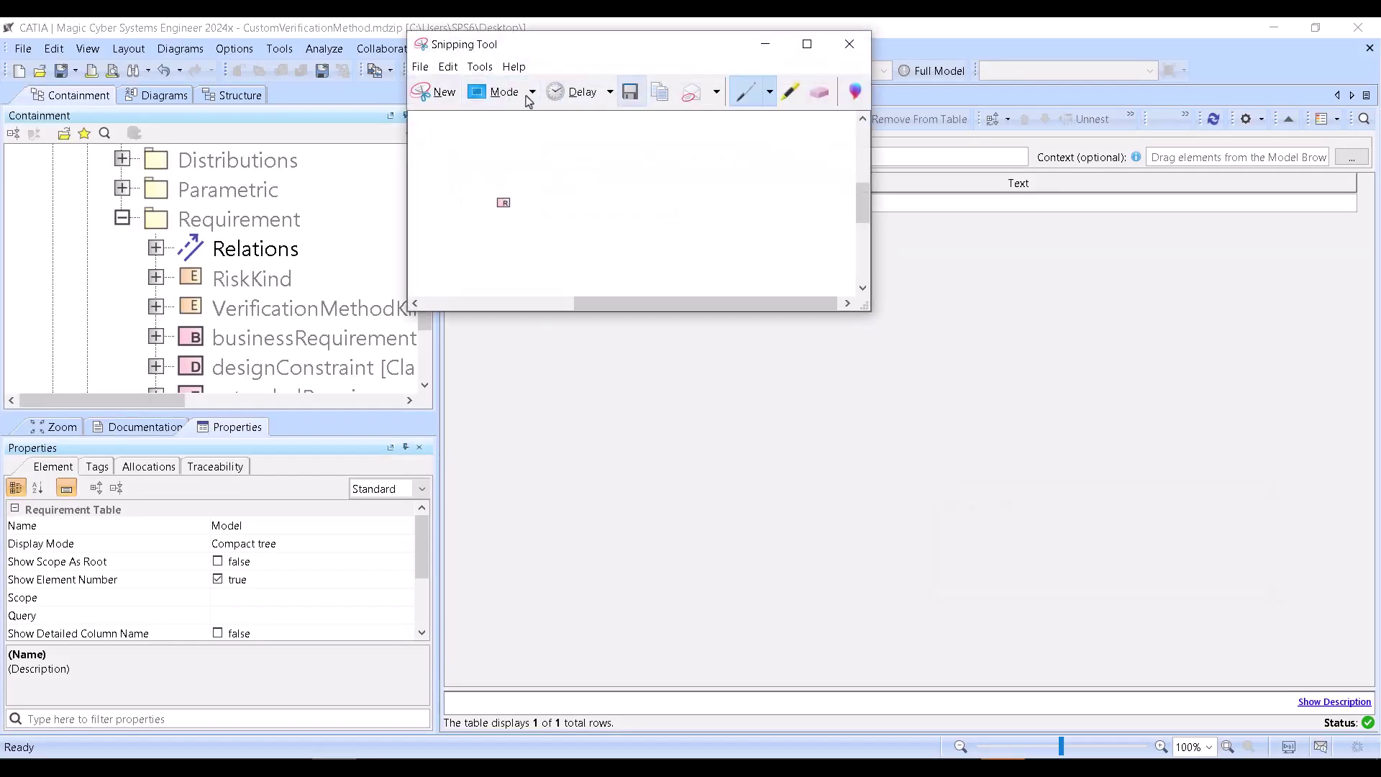
left_click(420, 66)
left_click(436, 108)
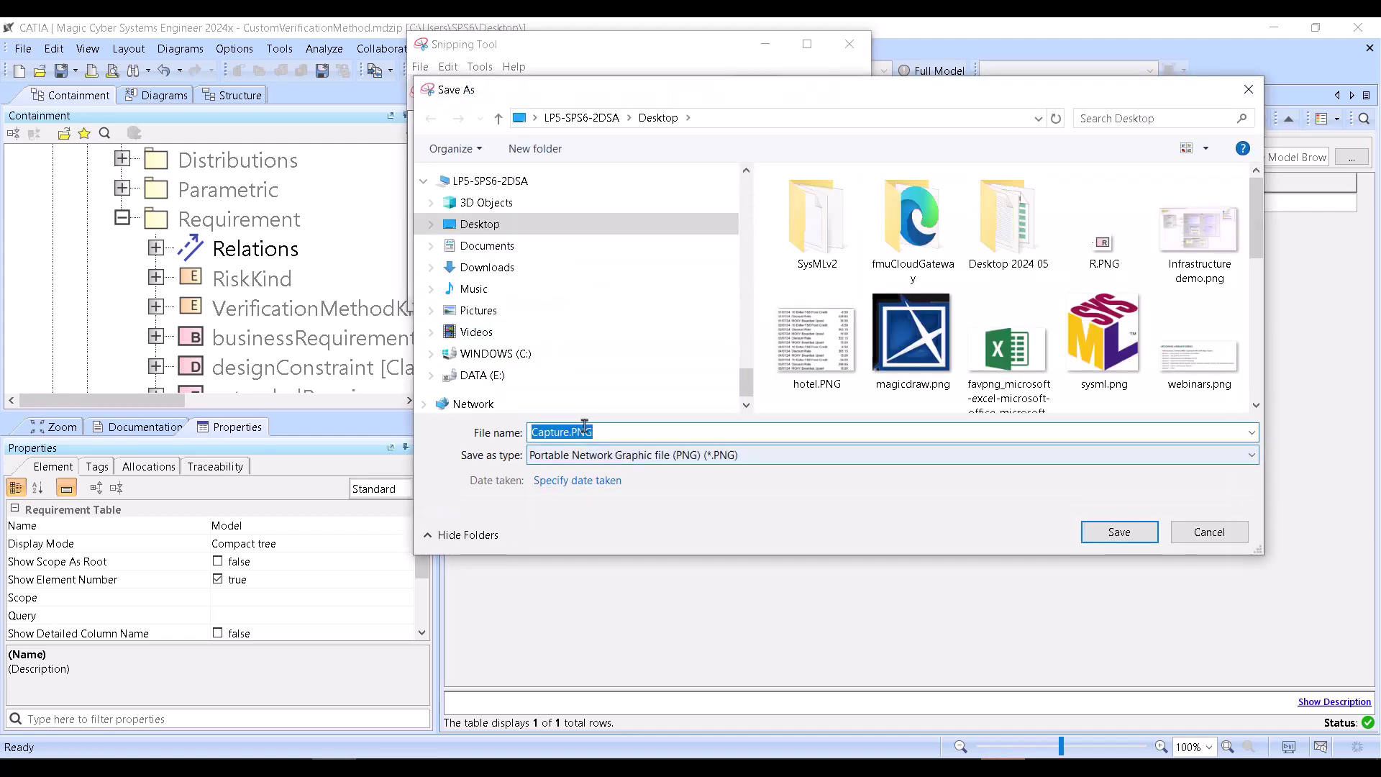
left_click(1087, 257)
left_click(1121, 532)
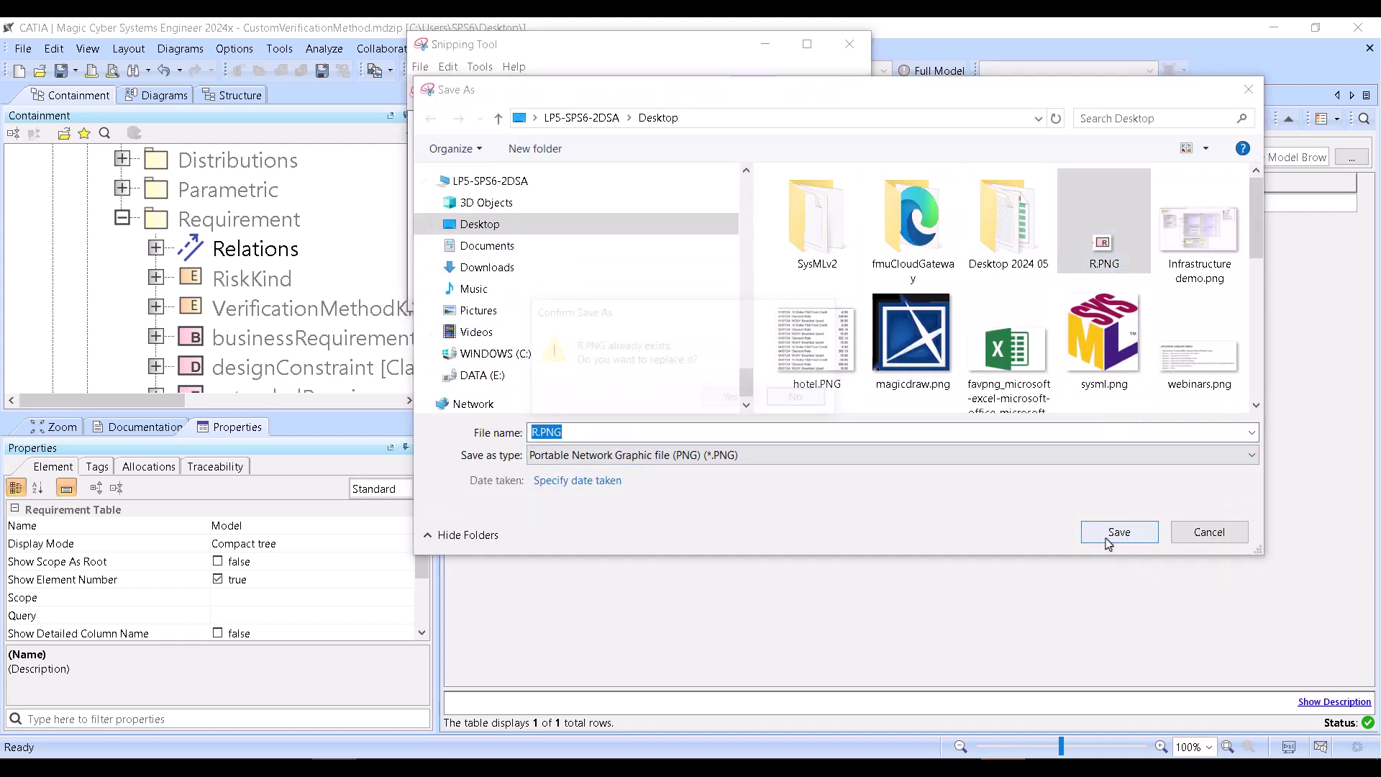
left_click(733, 400)
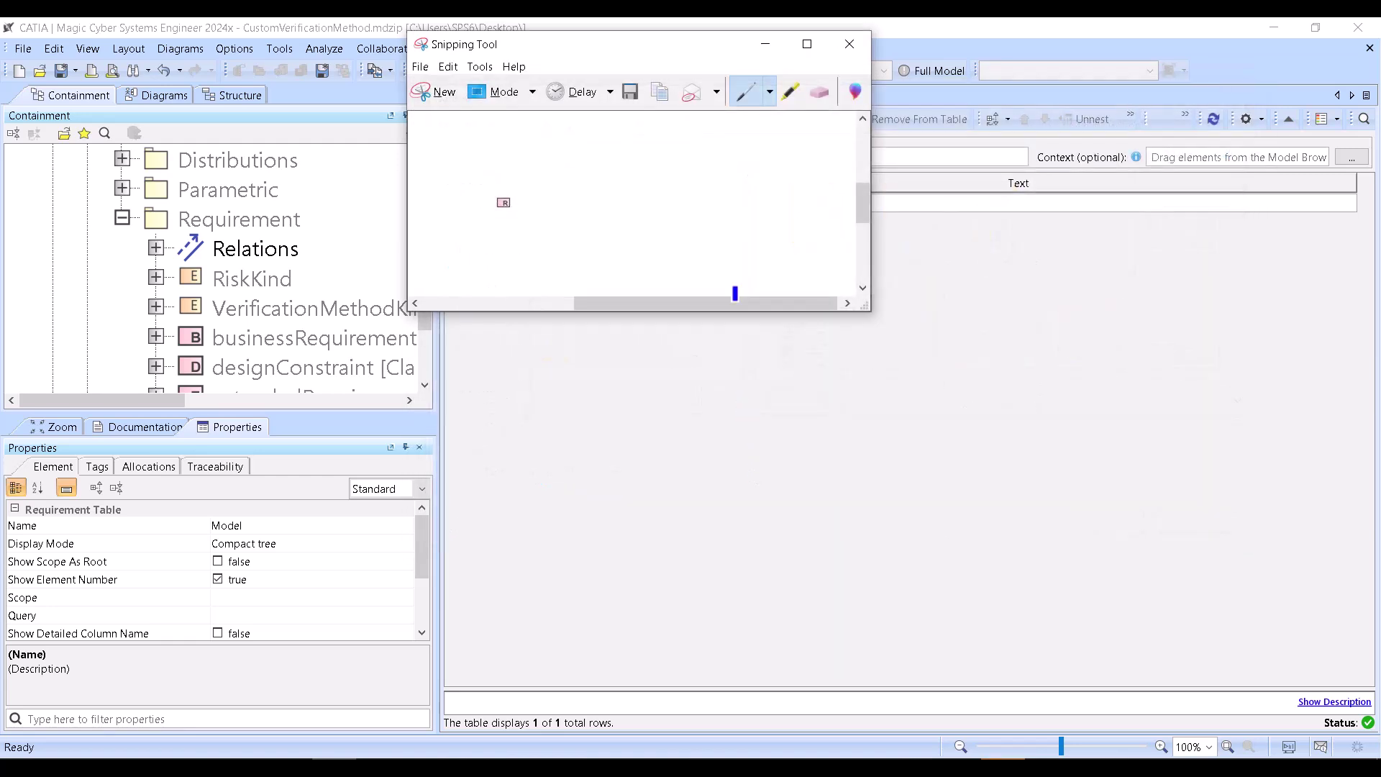
left_click(766, 44)
Assign the R.PNG image from the Desktop as the icon of the MyReq stereotype in its specification.
left_click(512, 96)
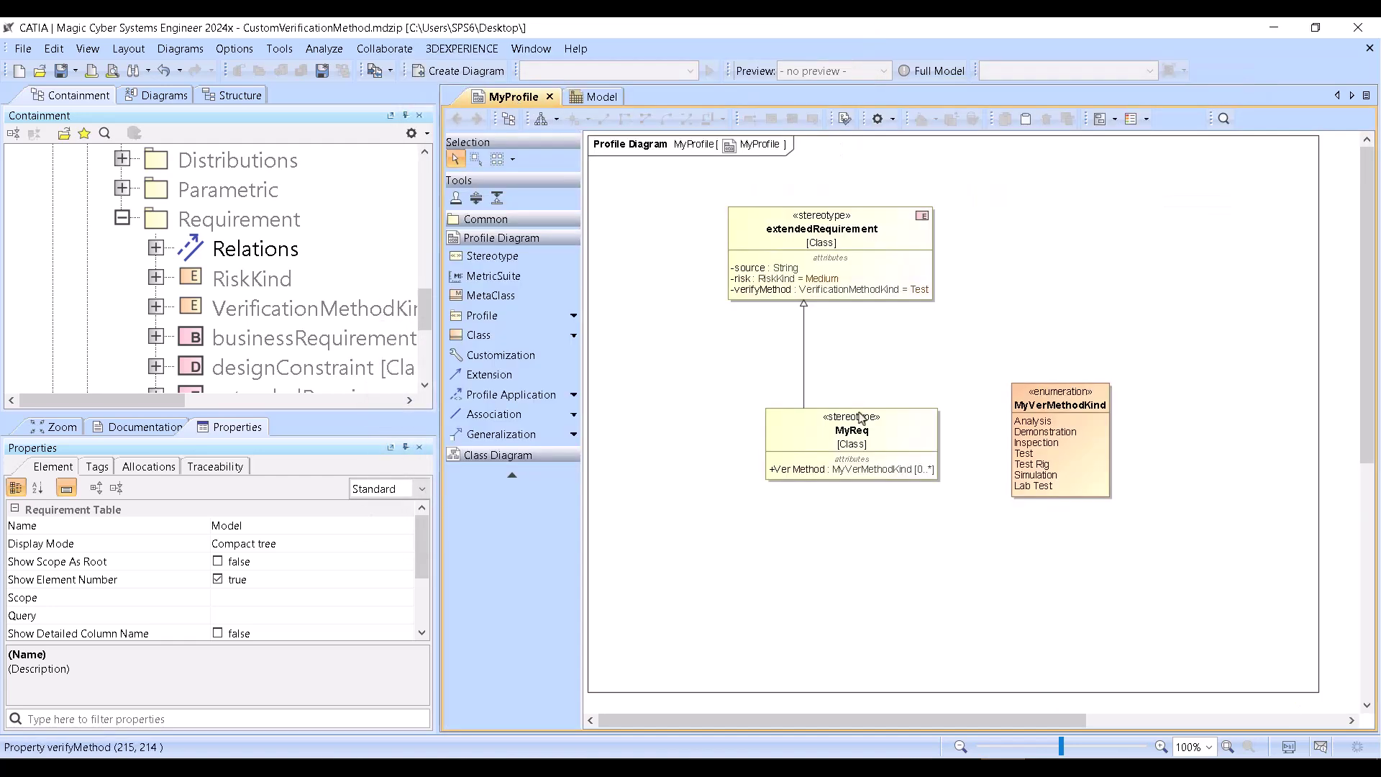
left_click(861, 418)
left_click(804, 360)
double_click(852, 431)
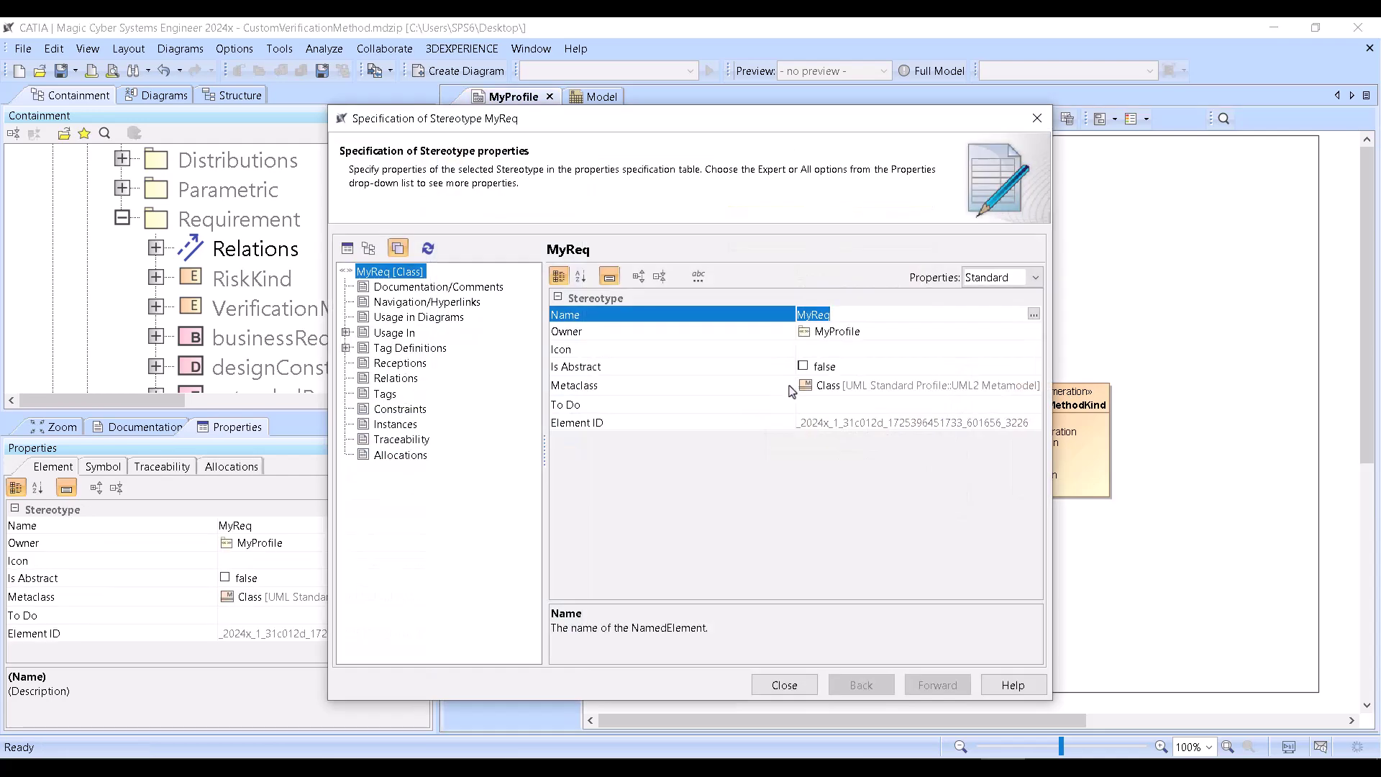
left_click(821, 354)
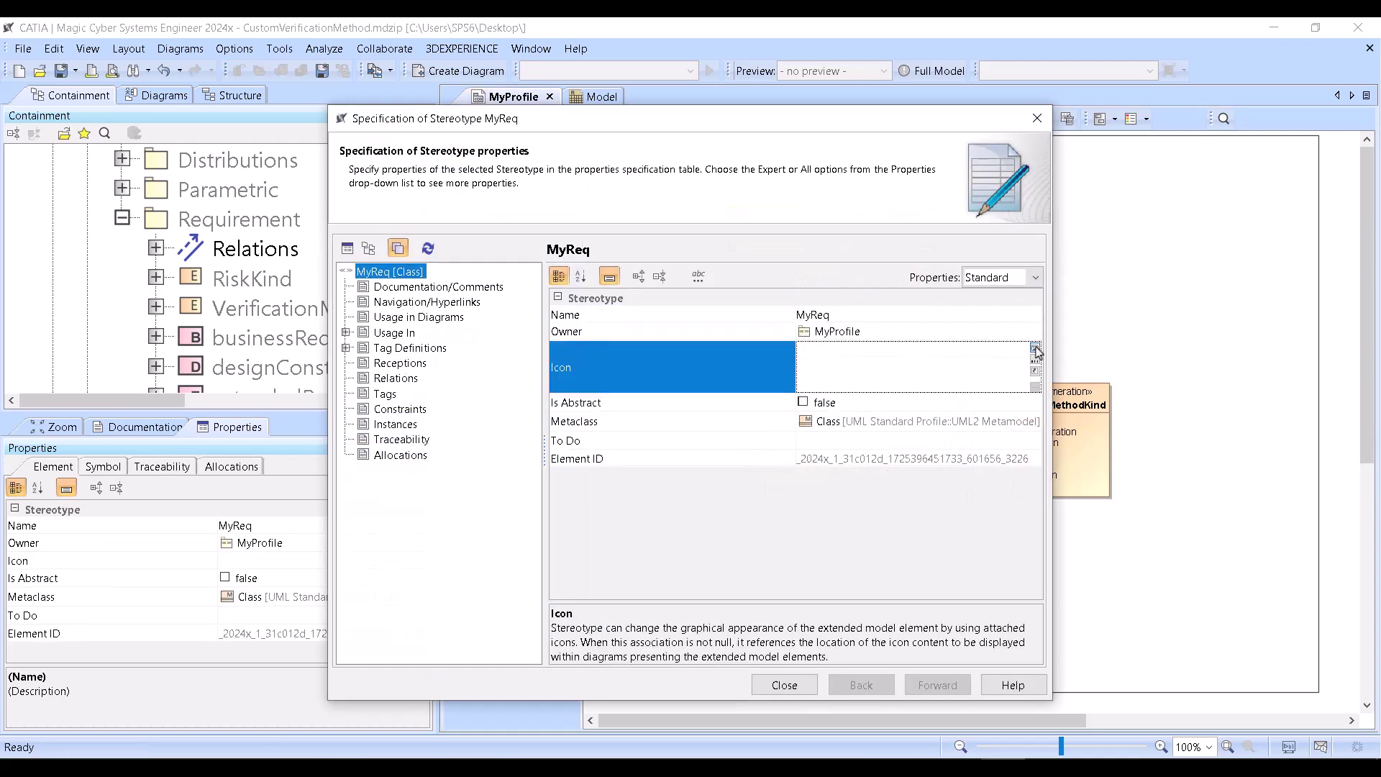
left_click(1035, 360)
left_click(1000, 88)
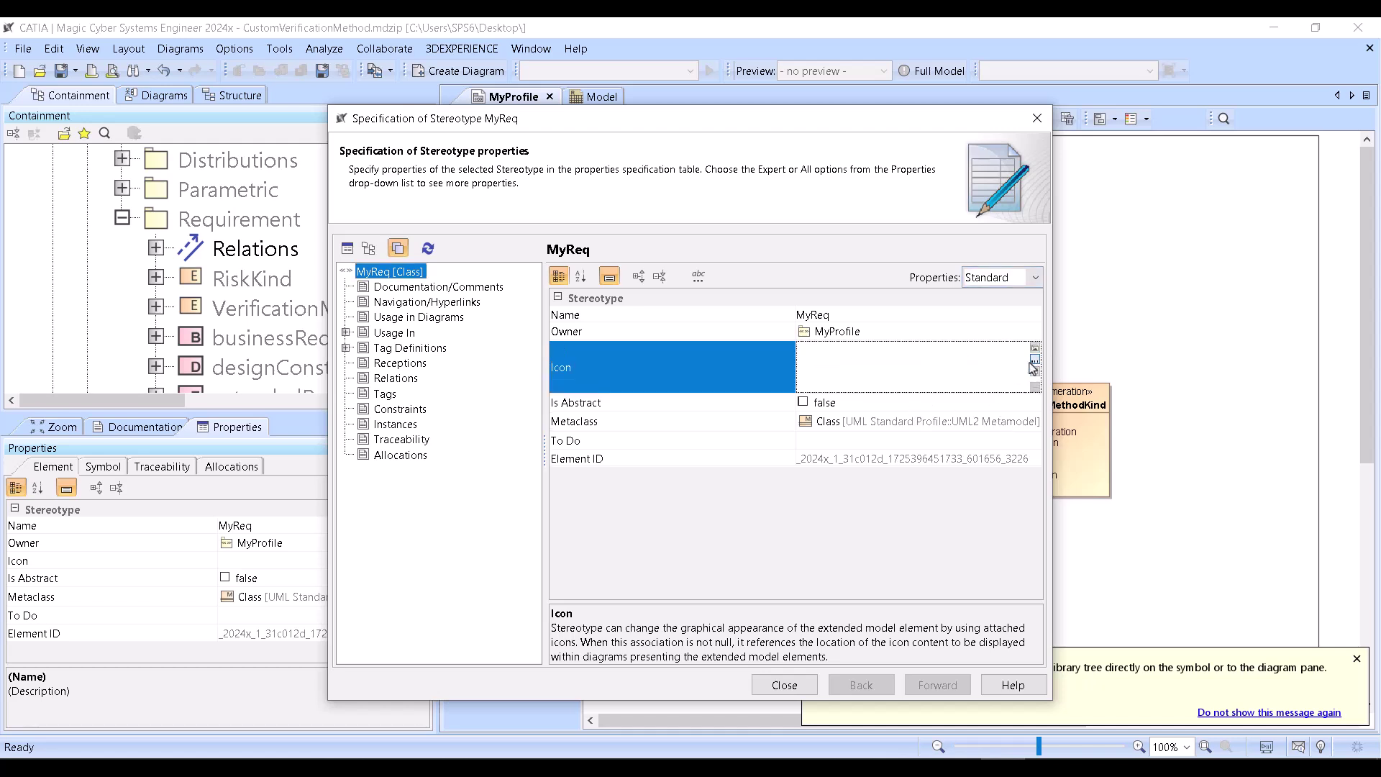
left_click(1035, 371)
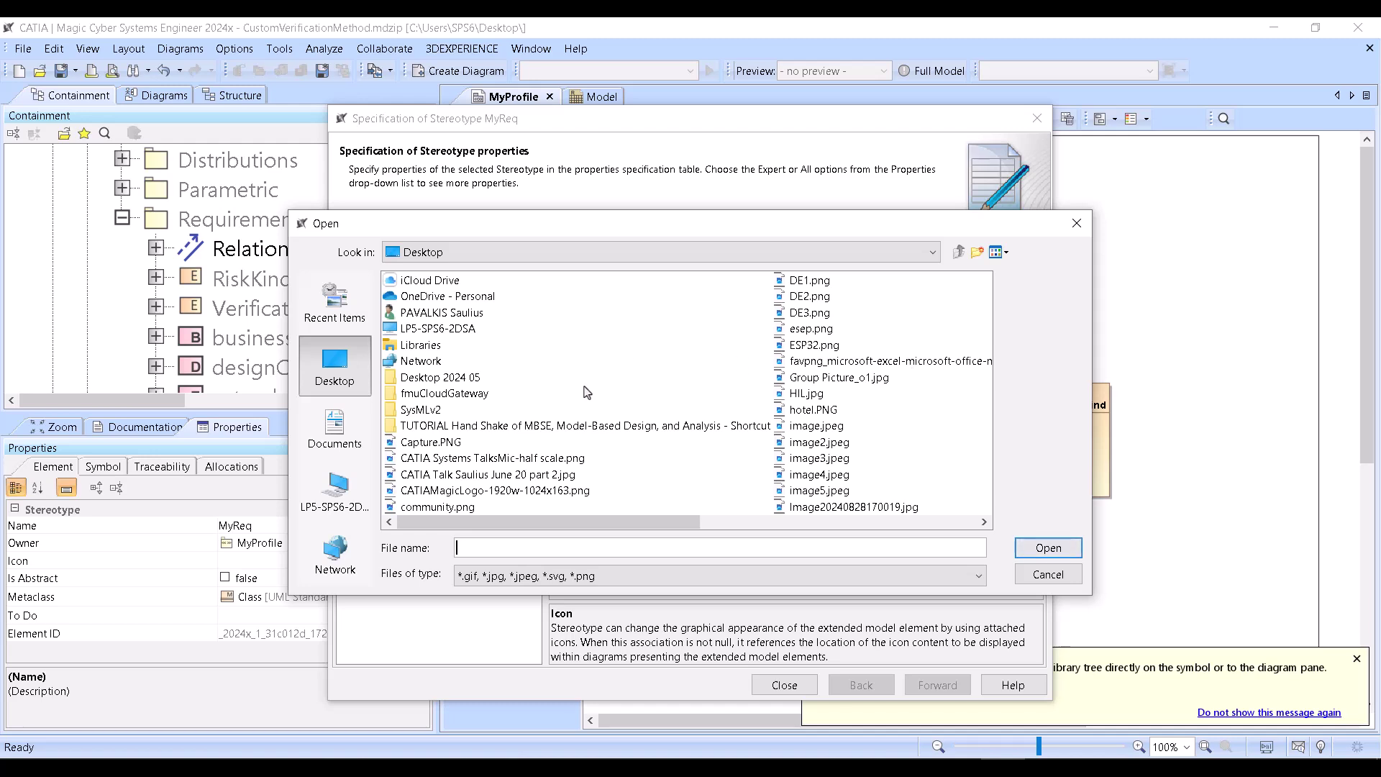
scroll(571, 397, "right", 1)
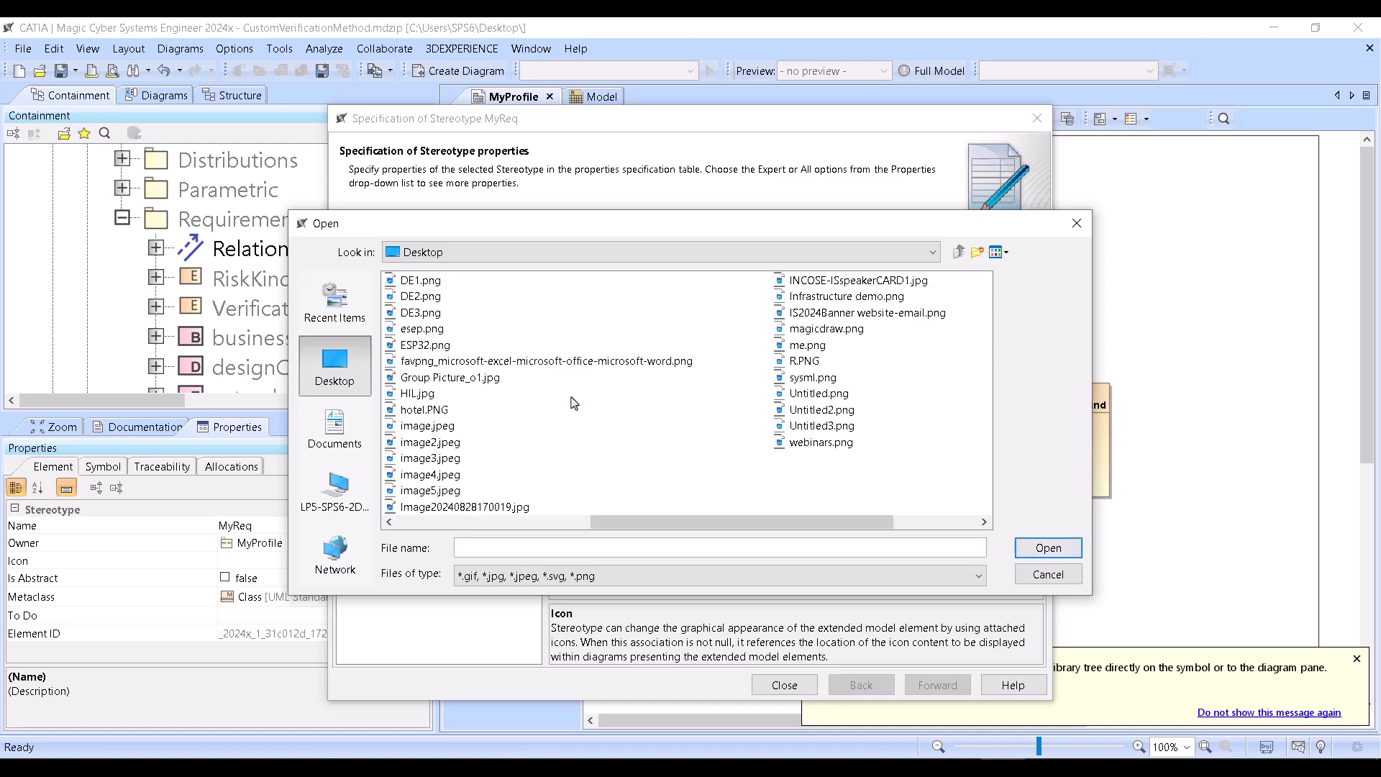
left_click(806, 361)
scroll(979, 520, "right", 1)
left_click(1049, 547)
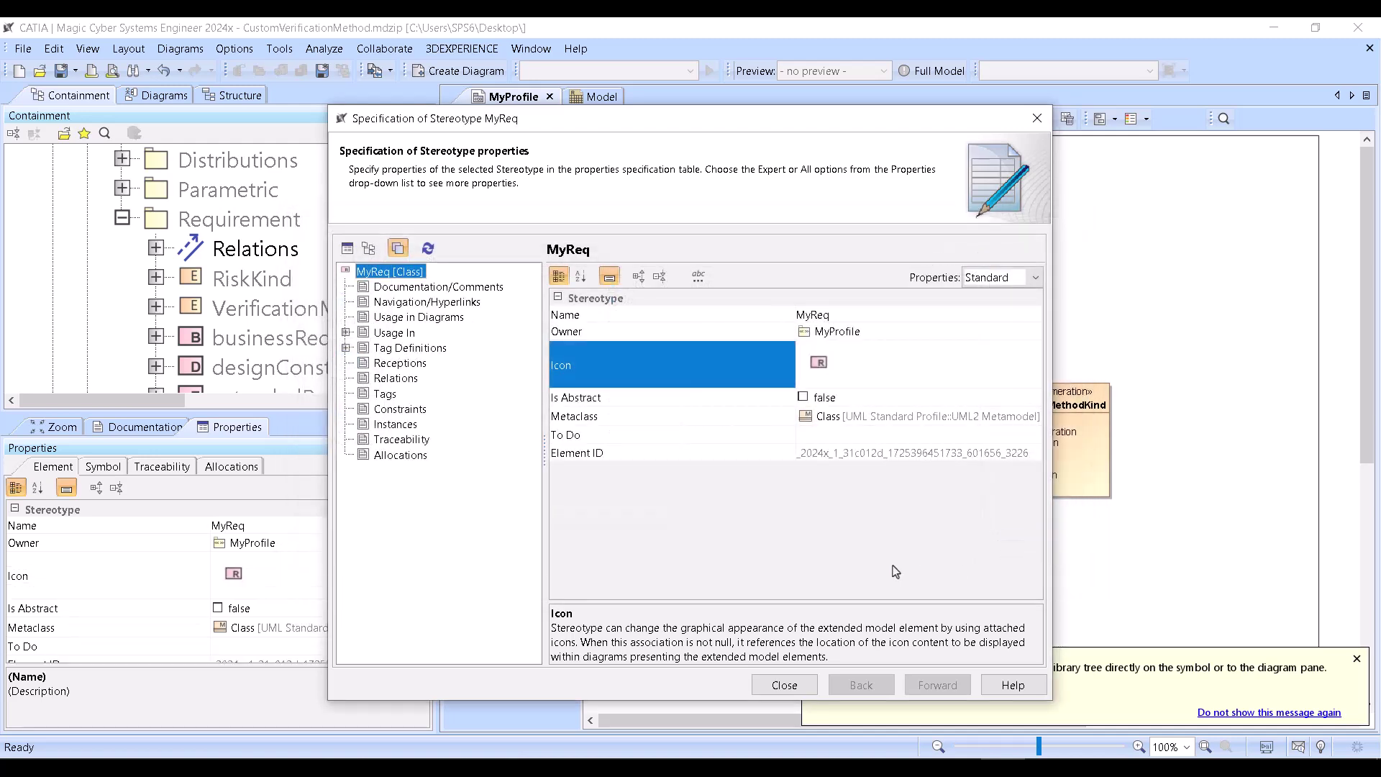
left_click(785, 685)
left_click(1045, 382)
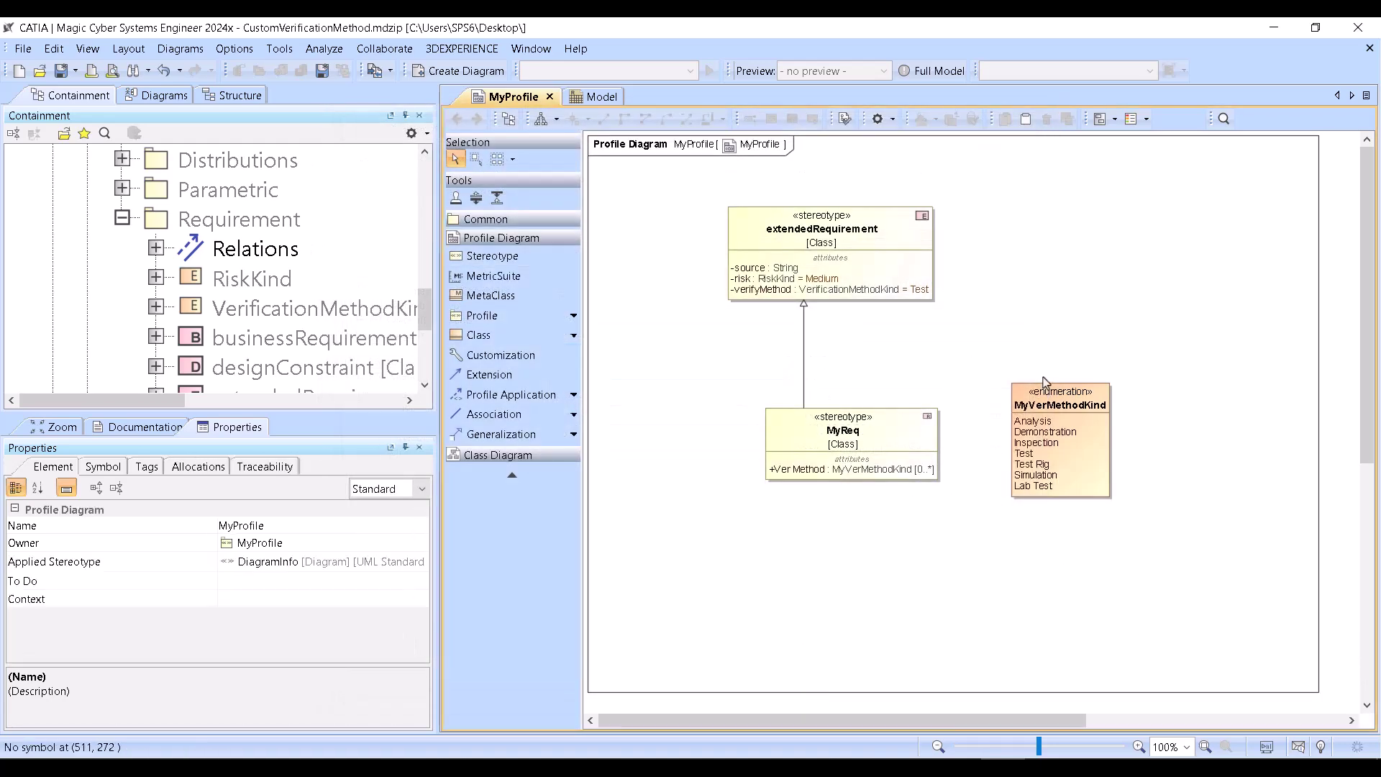
Add a custom requirement of type Class «MyReq» to the Model requirement table and leave its name empty.
left_click(594, 96)
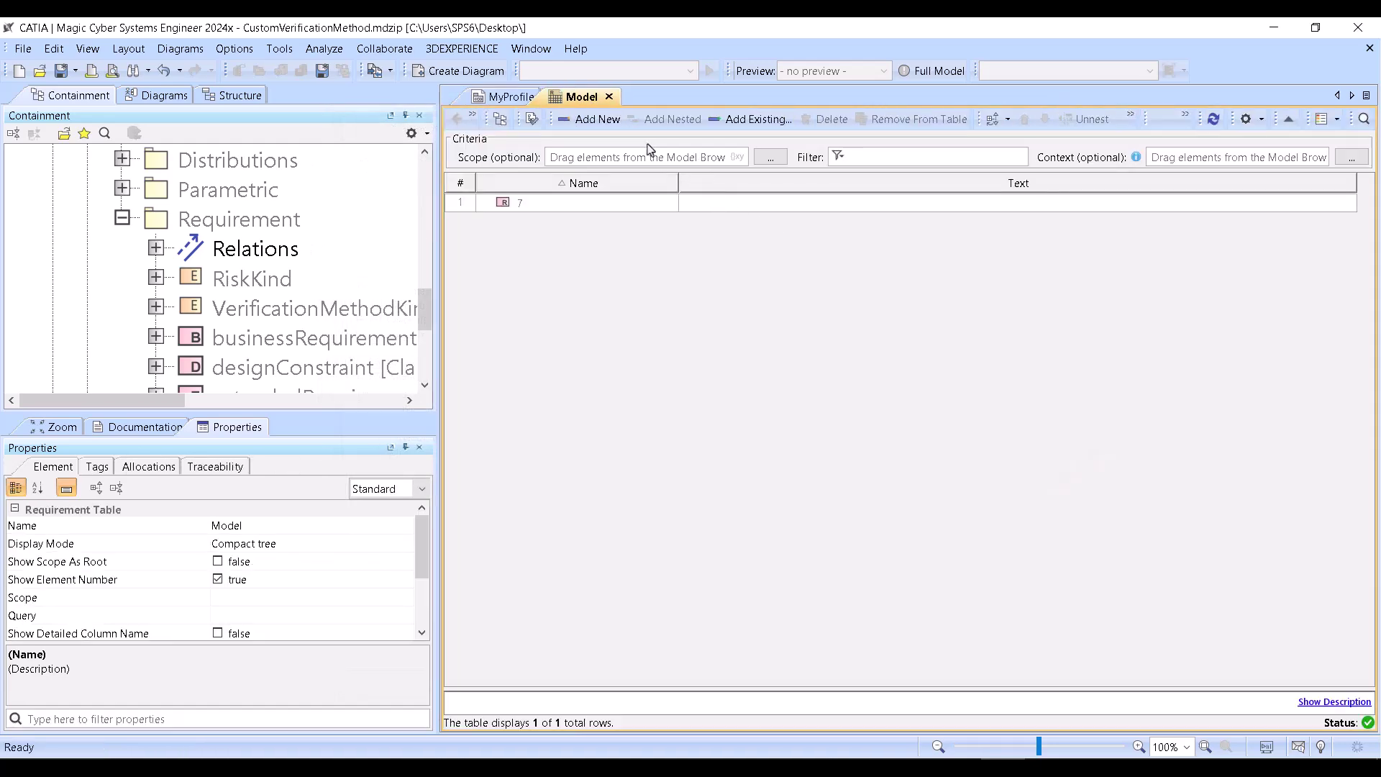
left_click(589, 122)
mouse_move(683, 321)
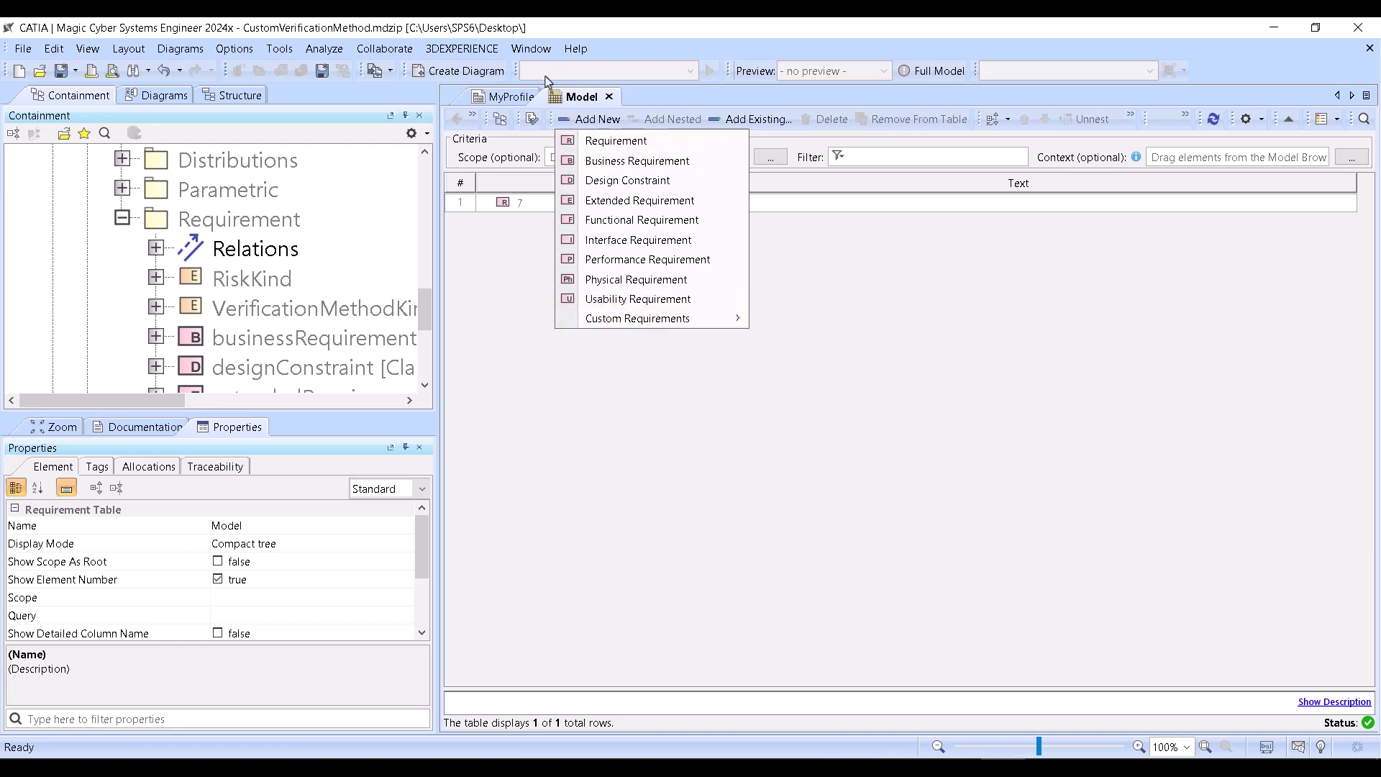
left_click(504, 99)
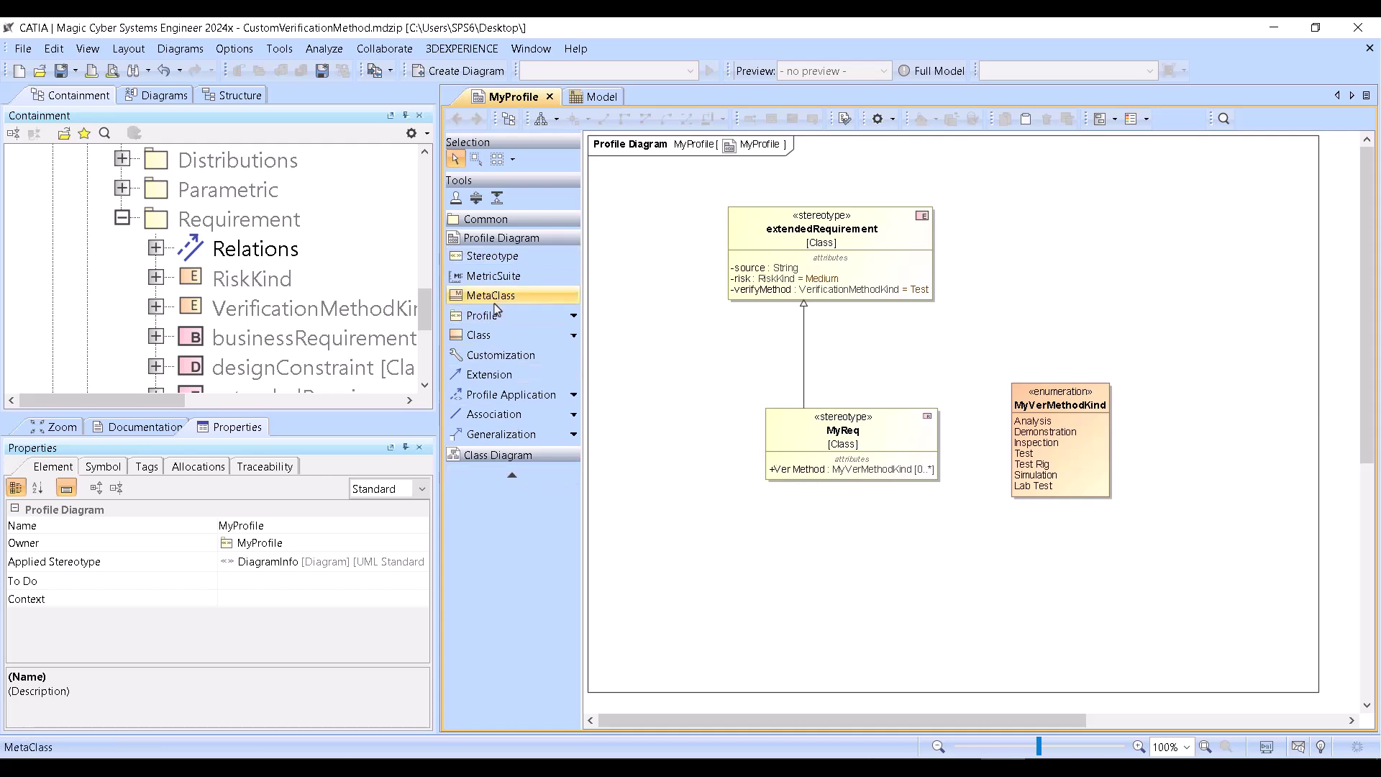
left_click(594, 97)
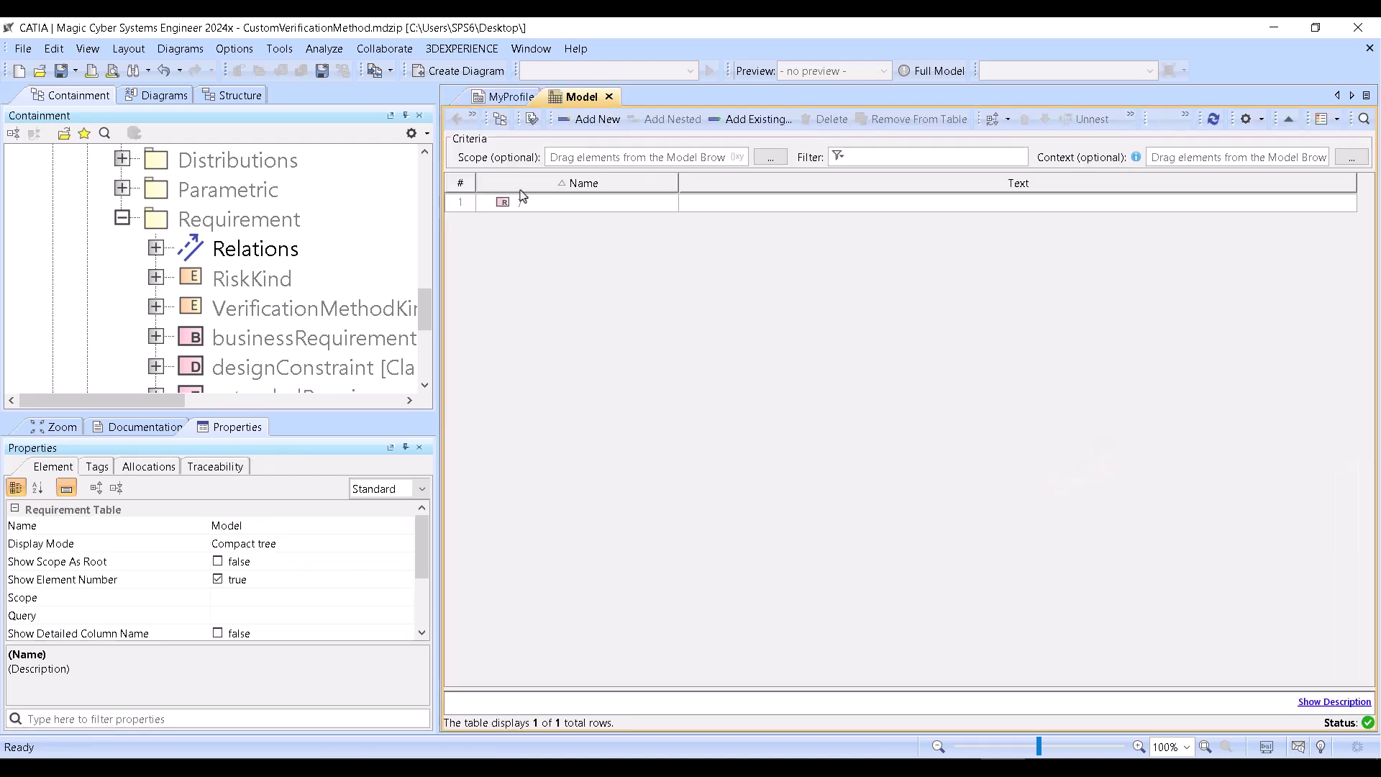
left_click(590, 119)
mouse_move(691, 317)
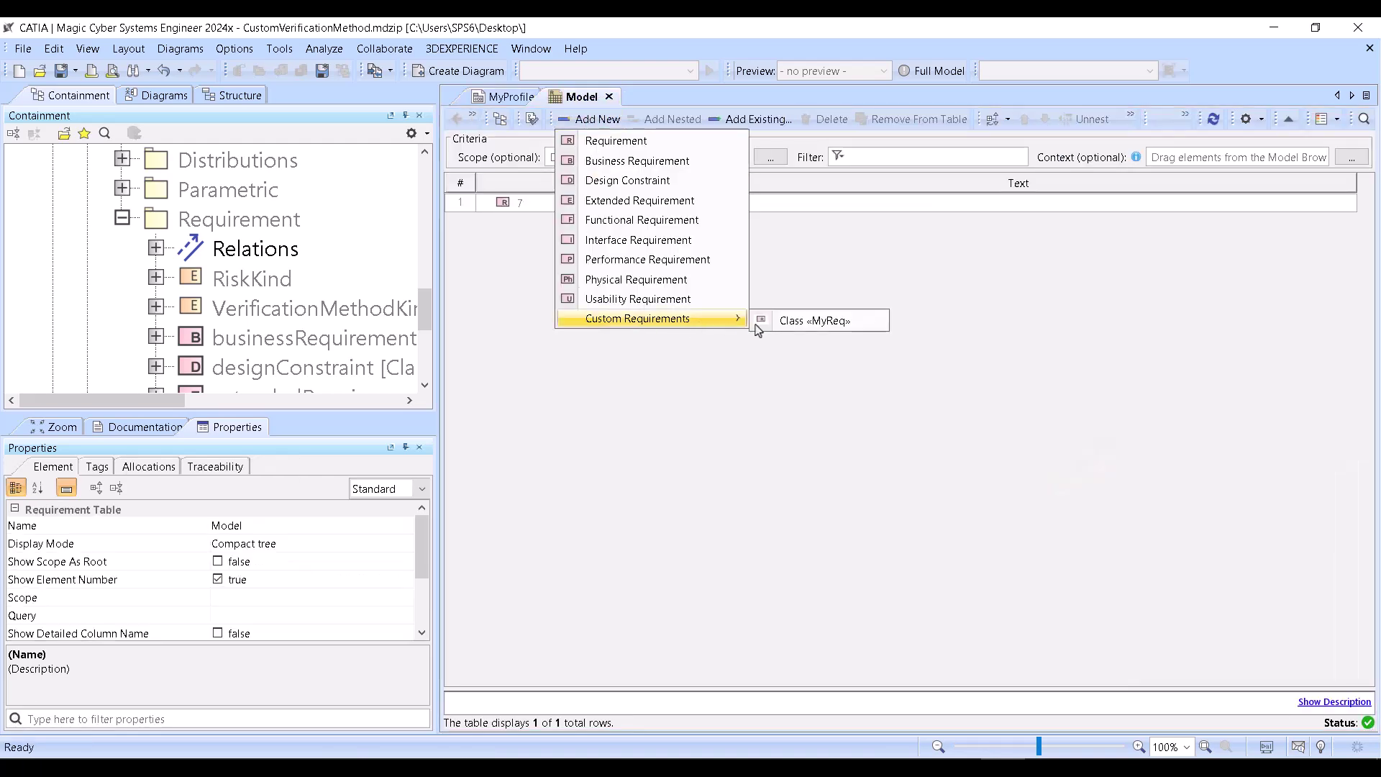
left_click(791, 317)
key("Return")
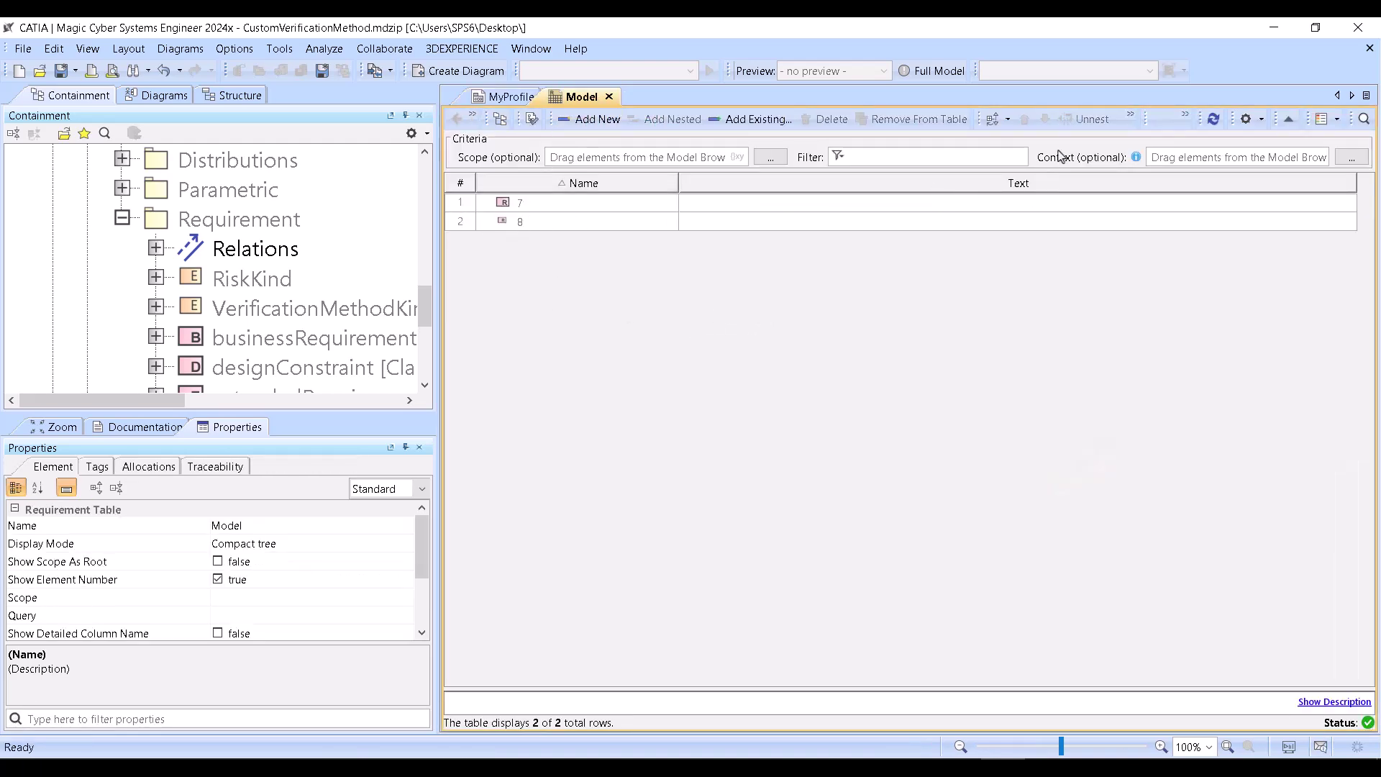
Filter the table's available columns by "ver" and show the Ver Method column from the «MyReq» tags.
left_click(1130, 115)
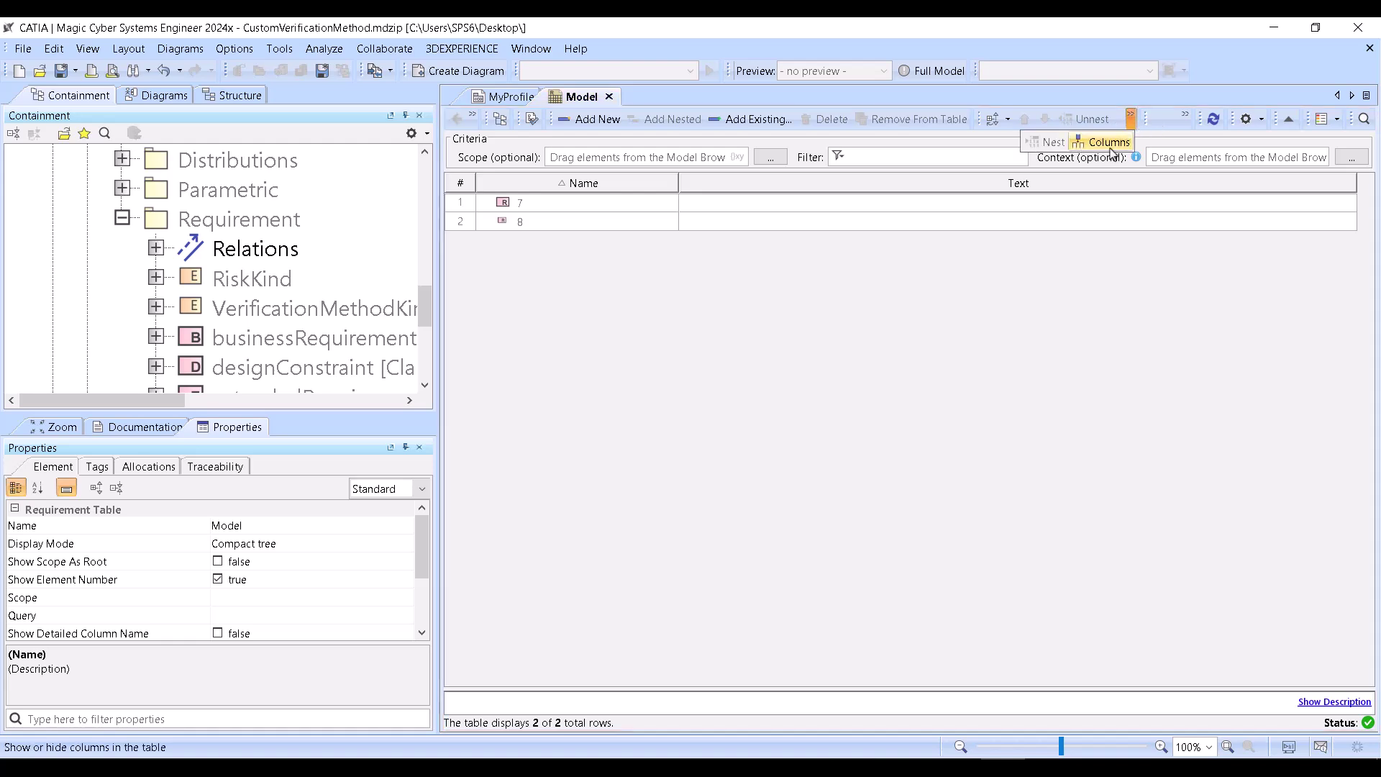
left_click(1113, 152)
left_click(1122, 562)
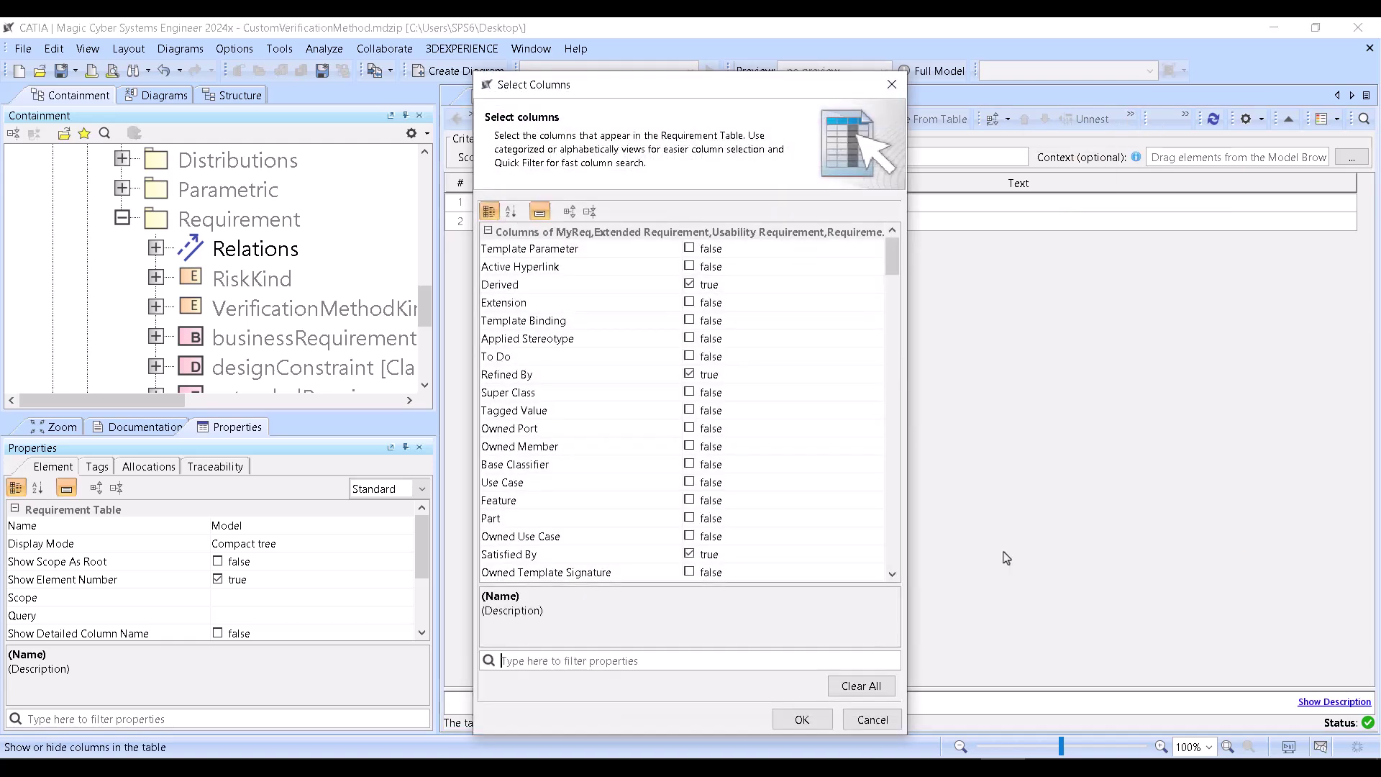
type("ver")
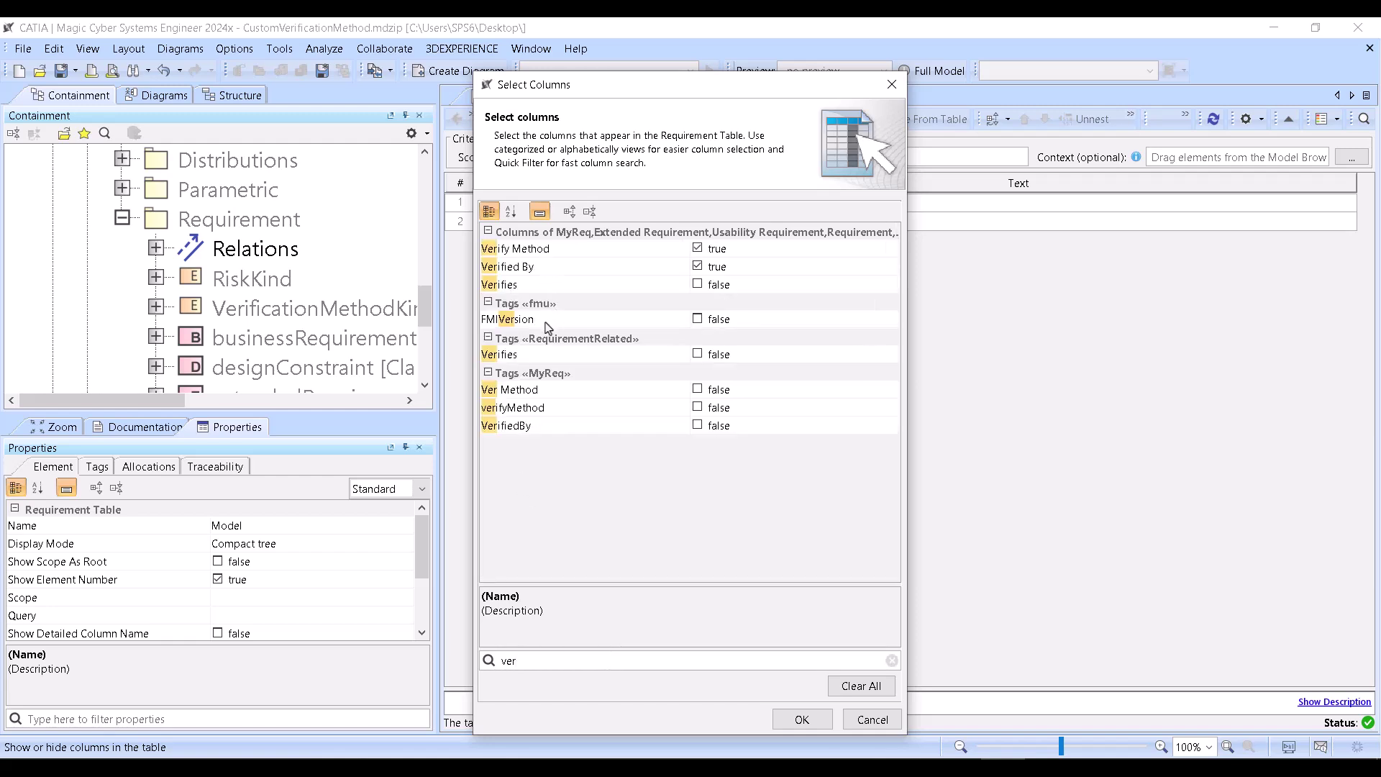
left_click(515, 395)
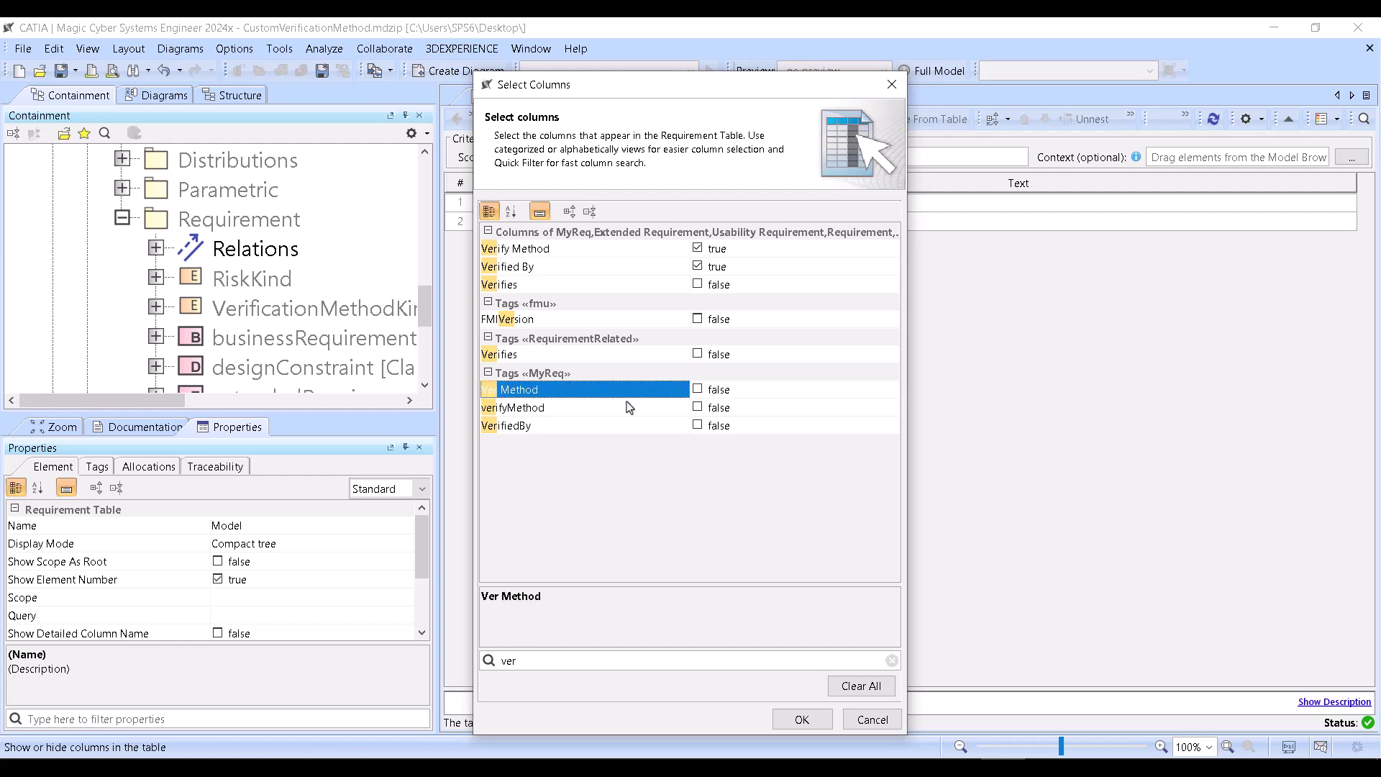
left_click(697, 390)
left_click(803, 720)
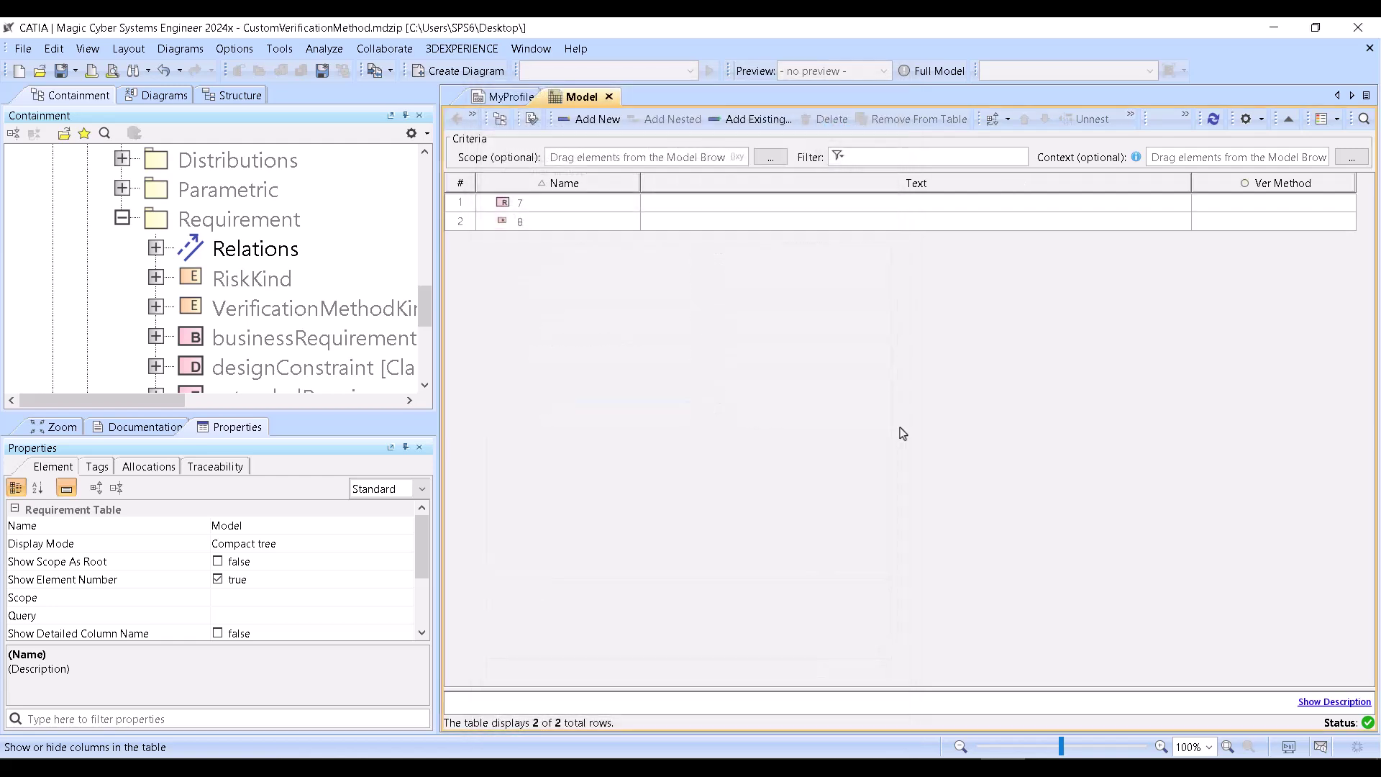
left_click(1244, 208)
left_click(1244, 208)
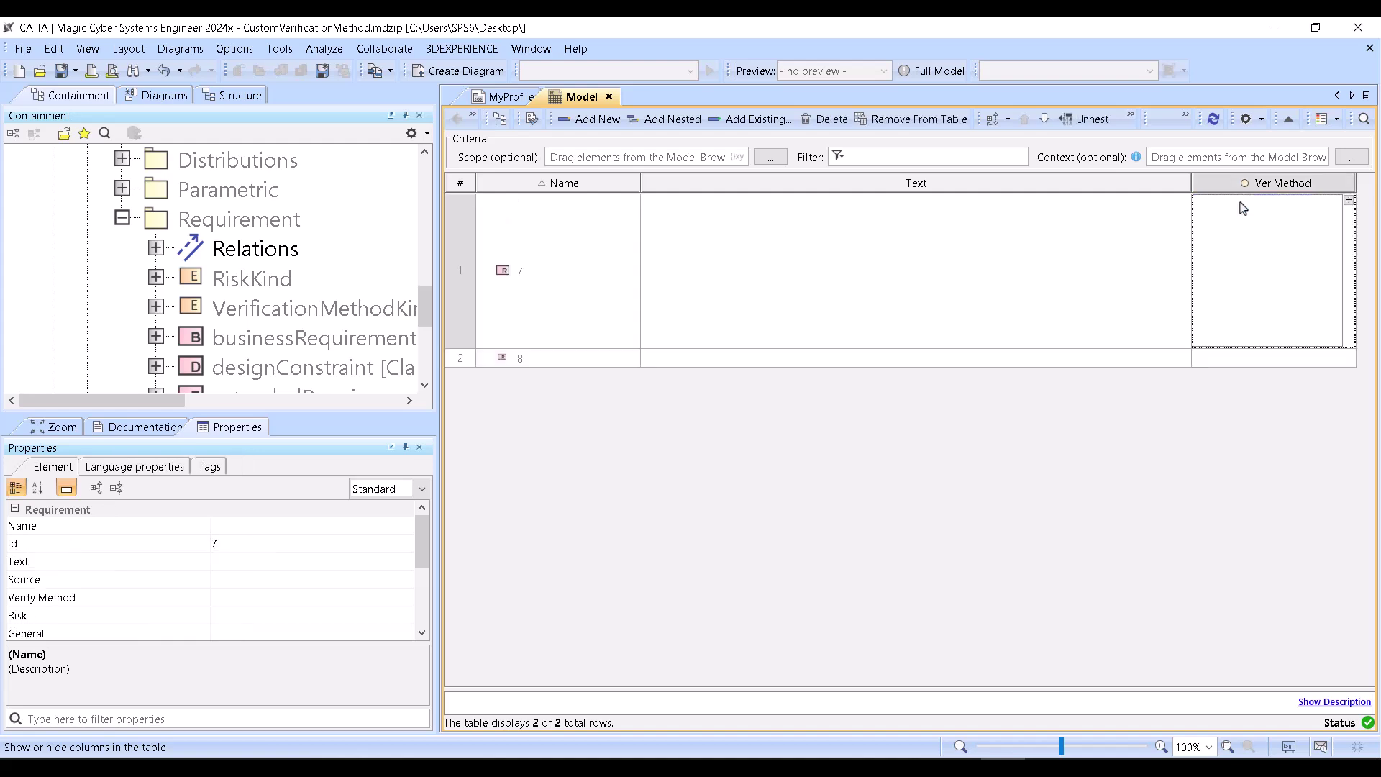
left_click(828, 272)
Set requirement 8's Ver Method to Test Rig and Analysis in the Model table, and narrow the Text column.
left_click(1244, 223)
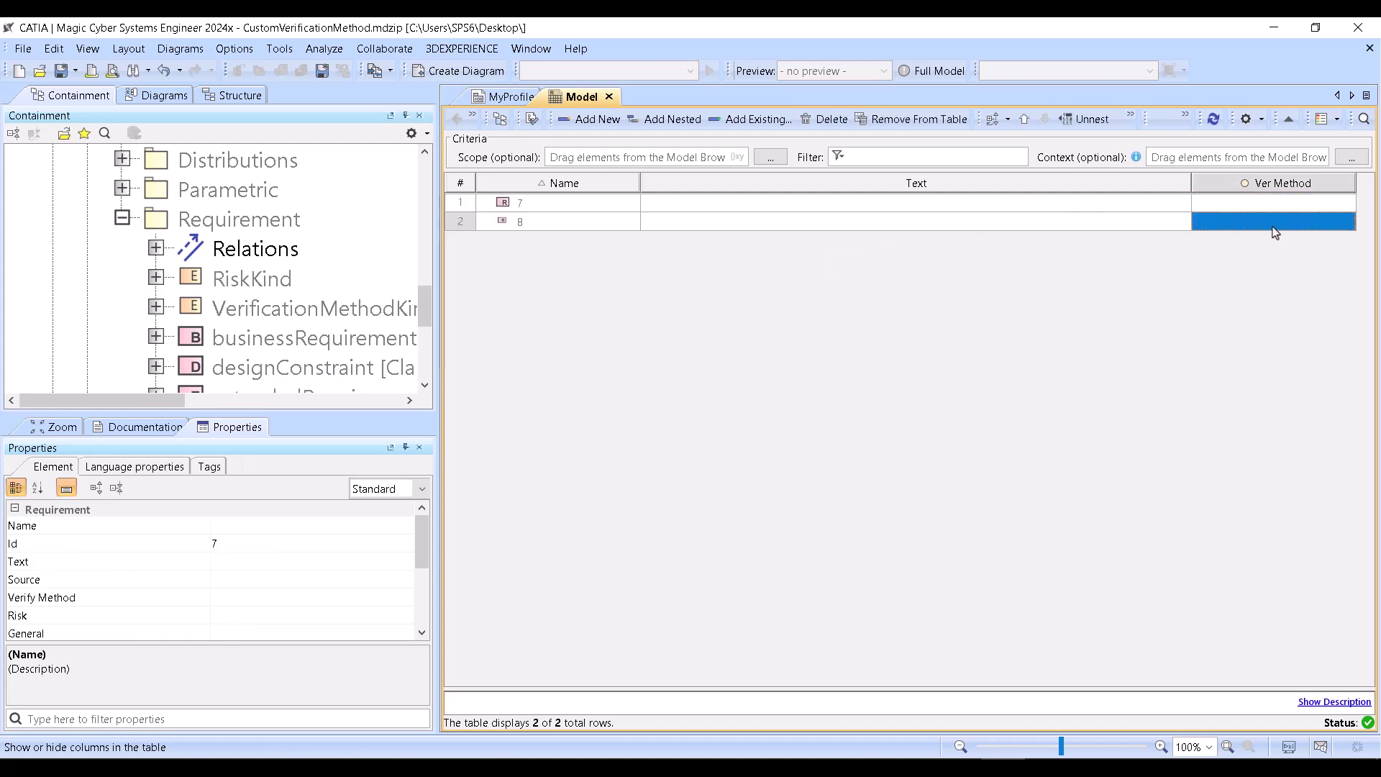
left_click(1277, 226)
left_click(1350, 226)
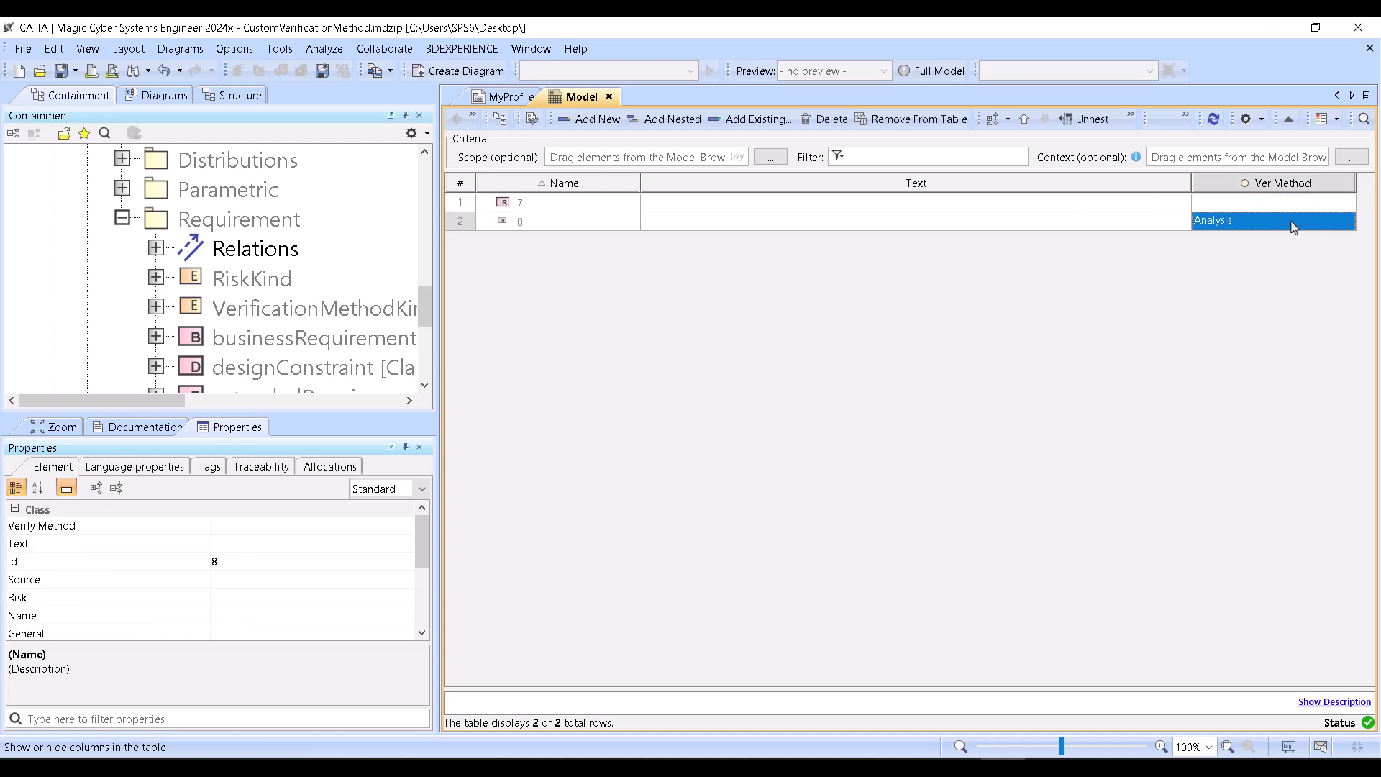
left_click(1326, 228)
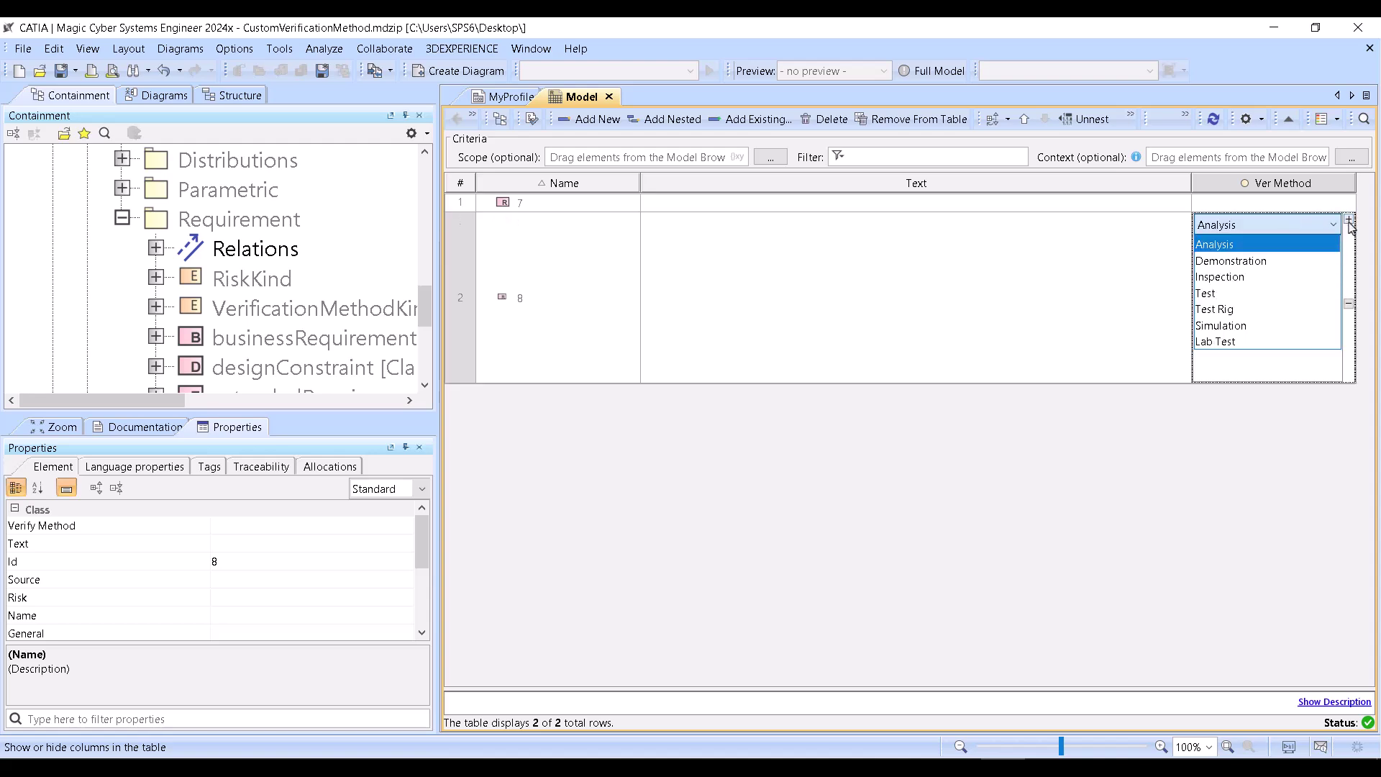
left_click(1351, 223)
left_click(1327, 232)
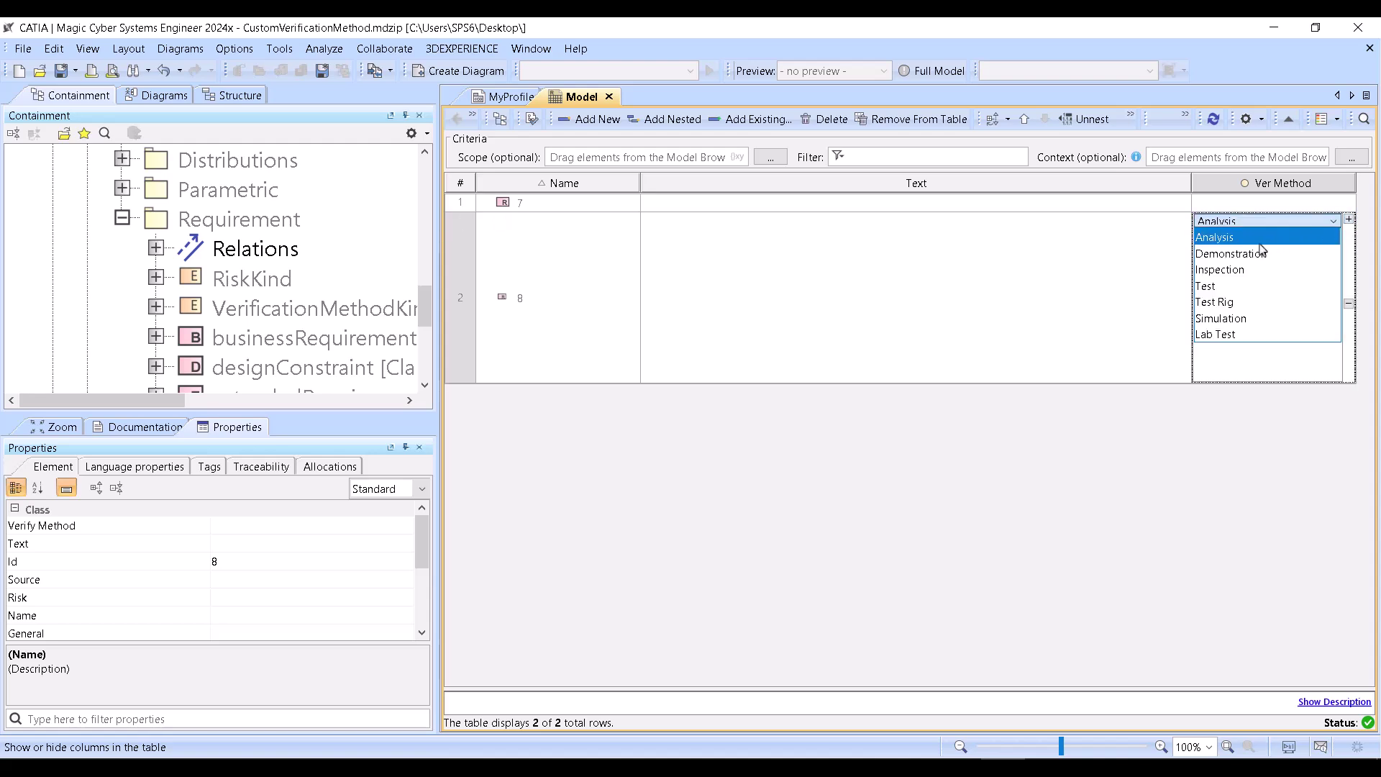
left_click(1245, 297)
left_click(1131, 360)
left_click(1191, 190)
left_click_drag(1190, 180, 842, 200)
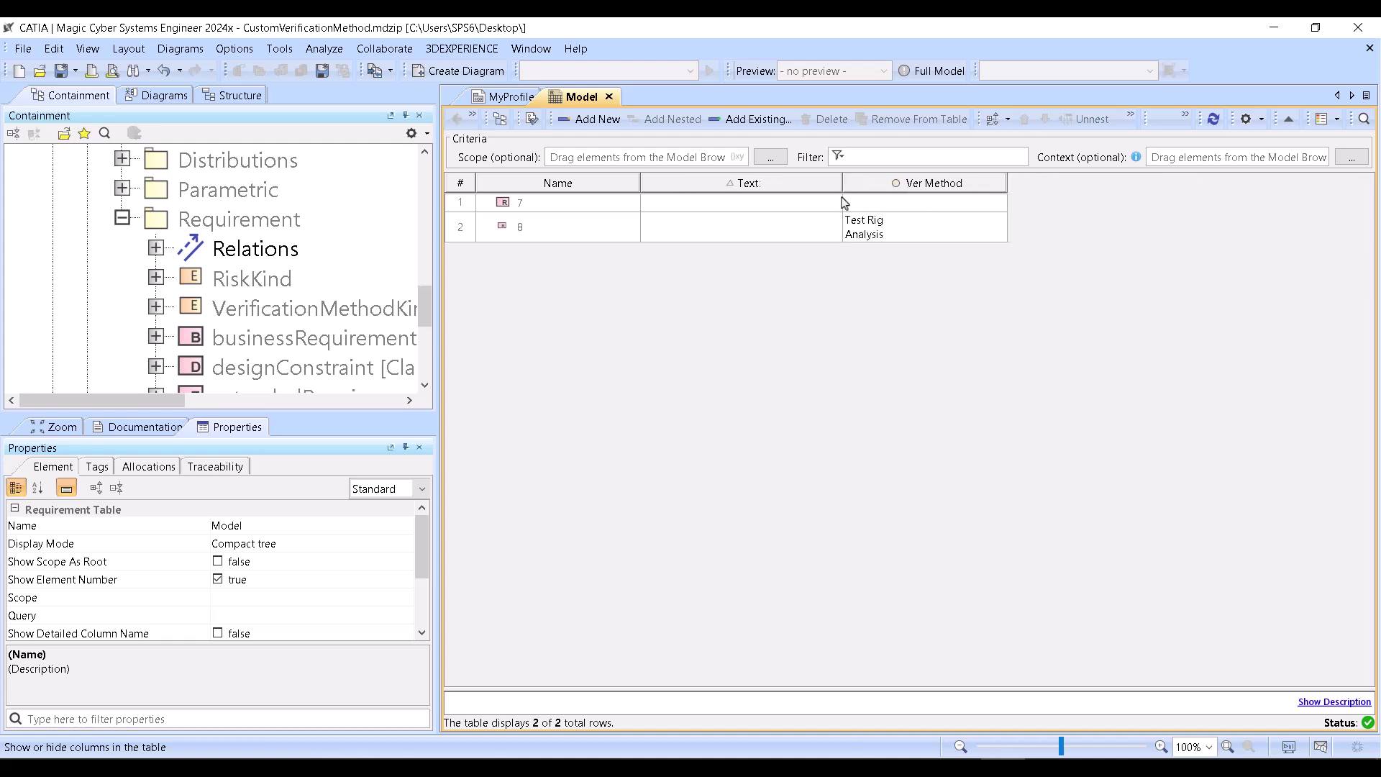
Review the properties shown in the specification of requirement 8.
right_click(517, 236)
left_click(552, 237)
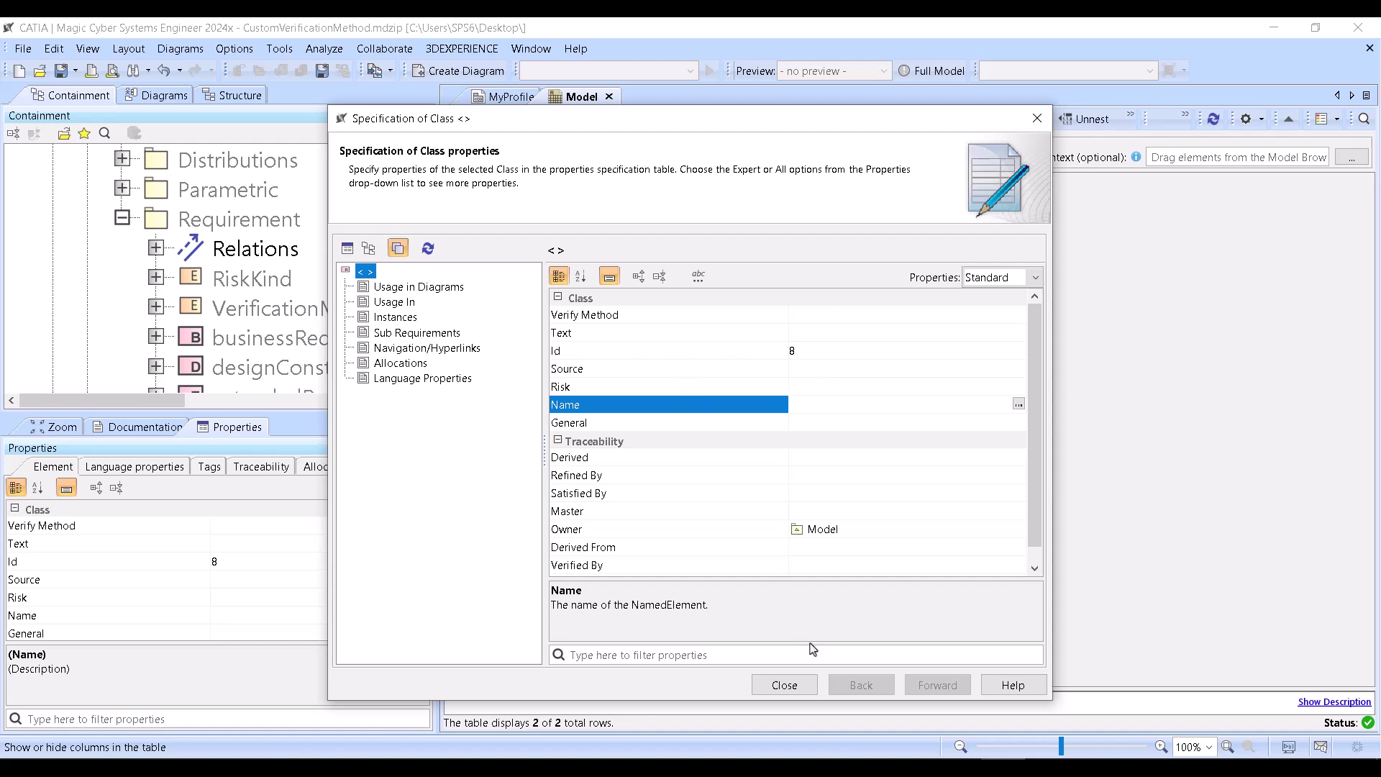
left_click(802, 690)
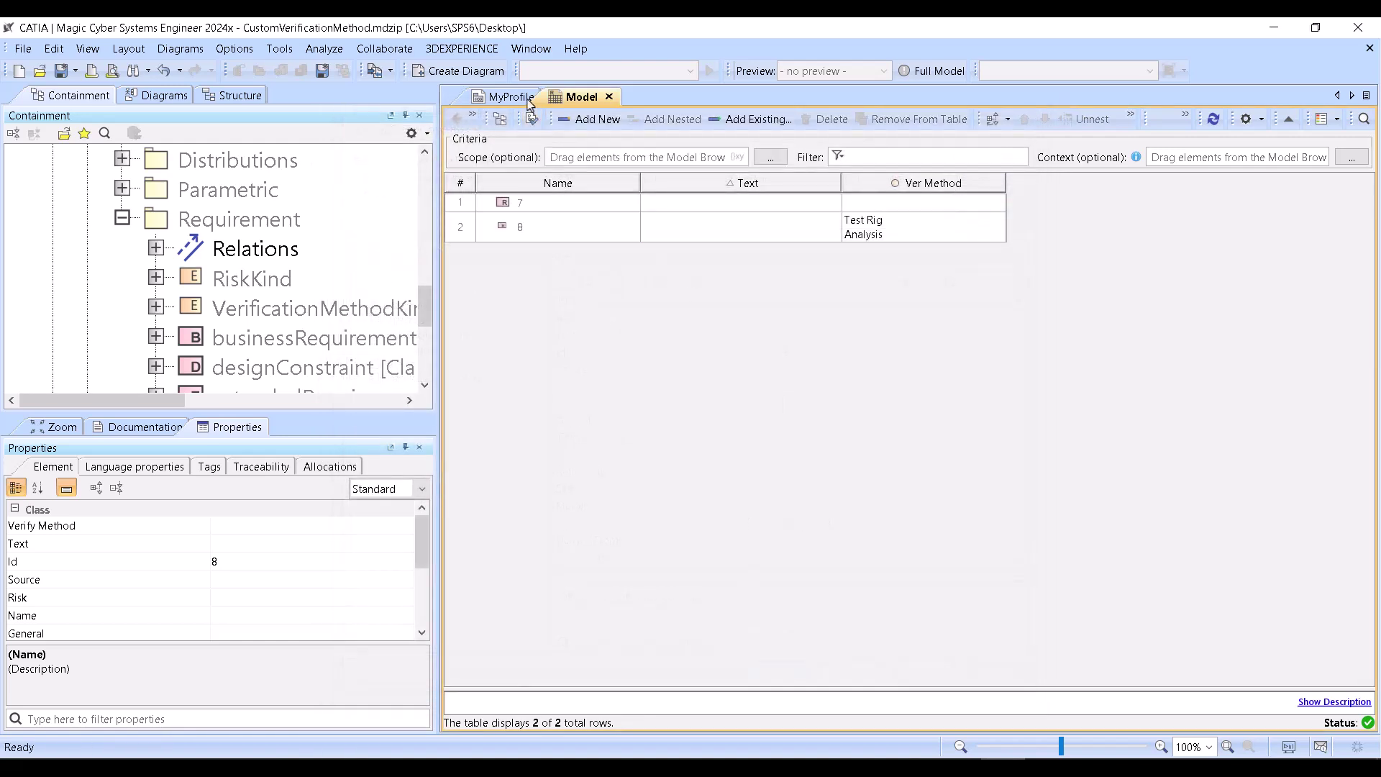
Add a Customization named My Req to the MyProfile diagram and assign the MyReq stereotype as its customization target.
left_click(530, 101)
left_click(519, 364)
left_click(1016, 232)
type("My Req")
left_click(1039, 299)
left_click_drag(843, 431, 1058, 248)
left_click(1034, 372)
In My Req's Standard Expert Configuration, filter properties by "ver" and set Ver Method to Standard and Expert visibility.
double_click(1082, 248)
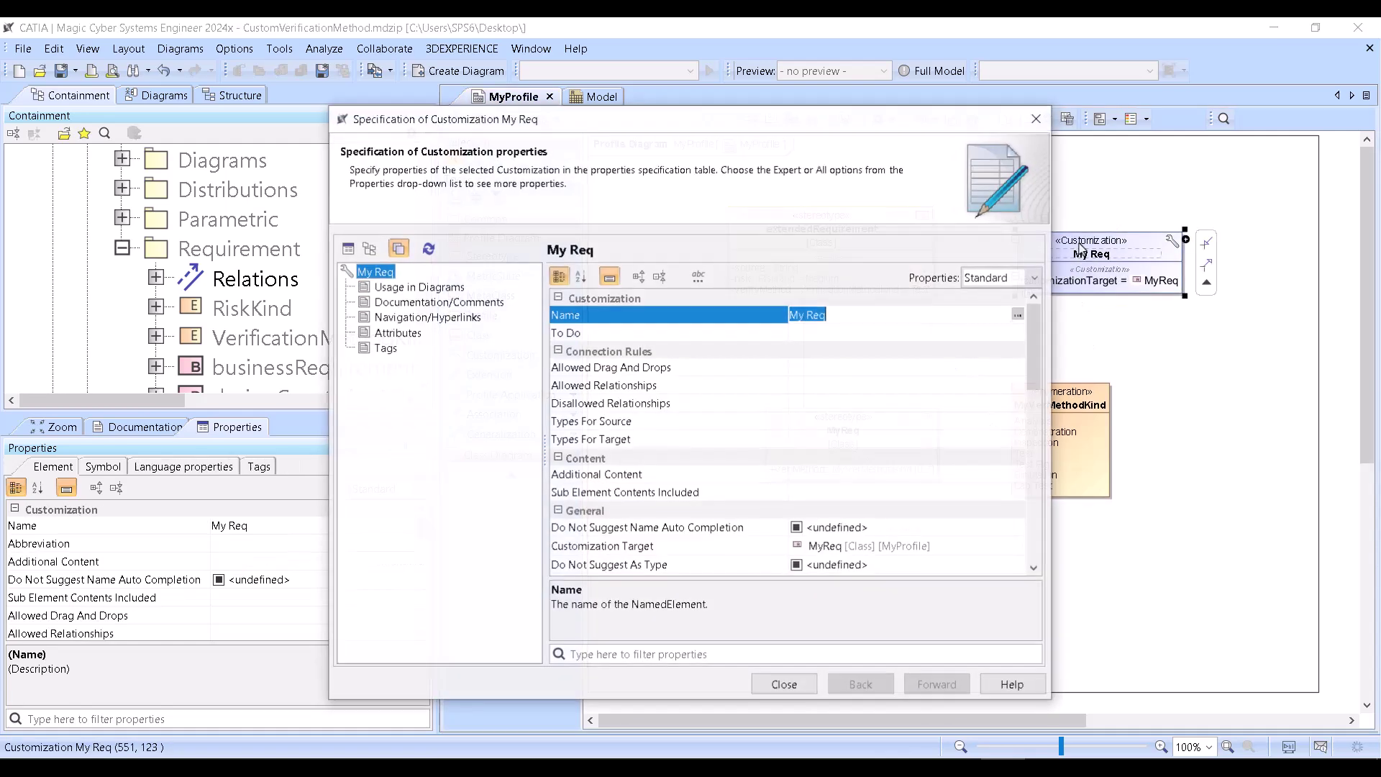
scroll(913, 389, "down", 10)
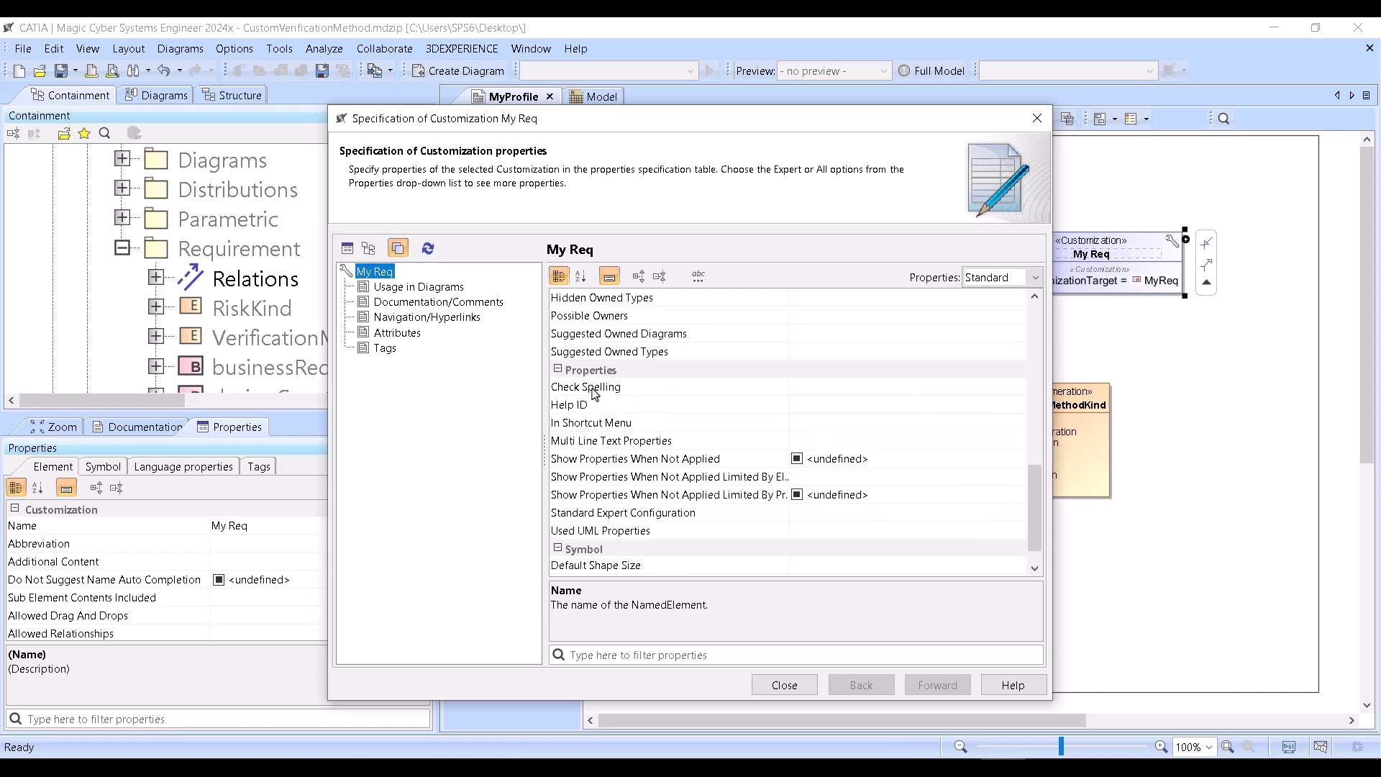
scroll(645, 552, "up", 3)
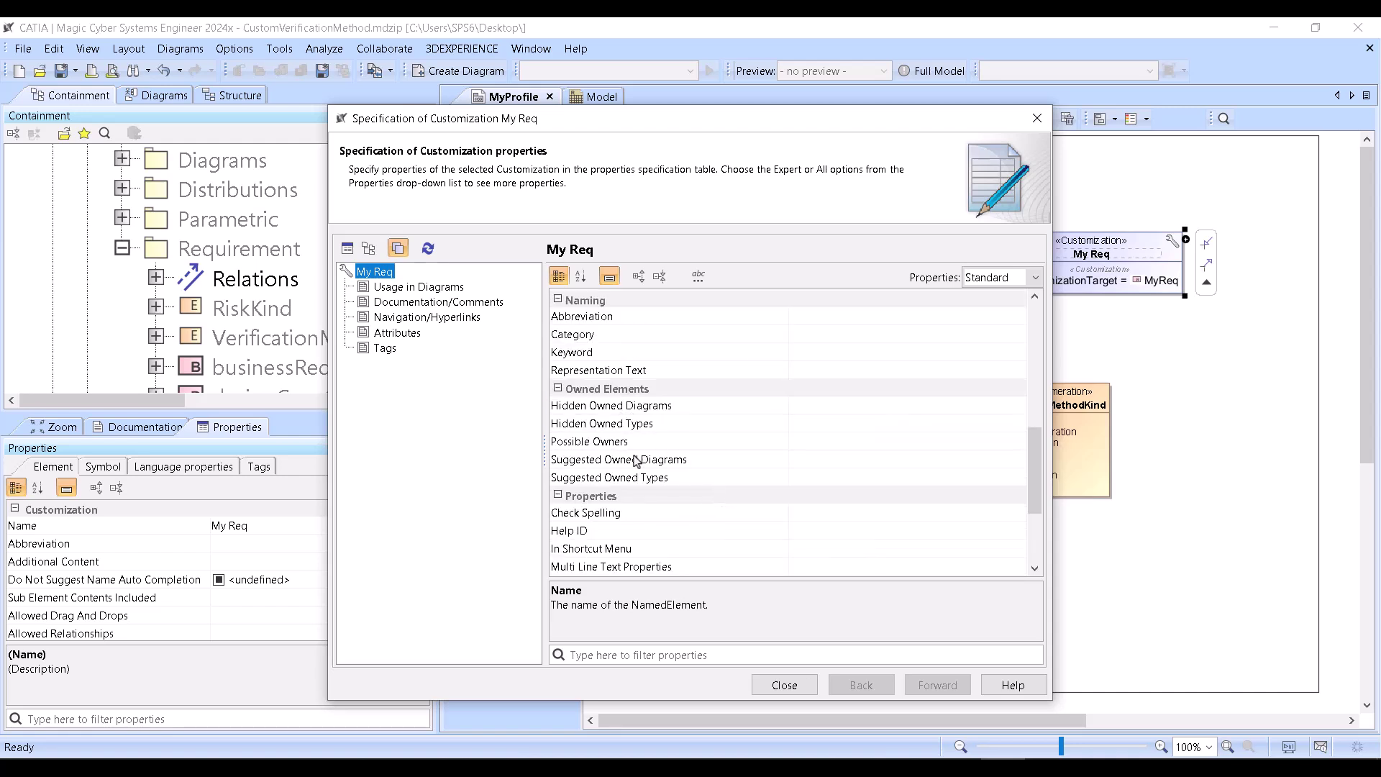
scroll(648, 448, "down", 3)
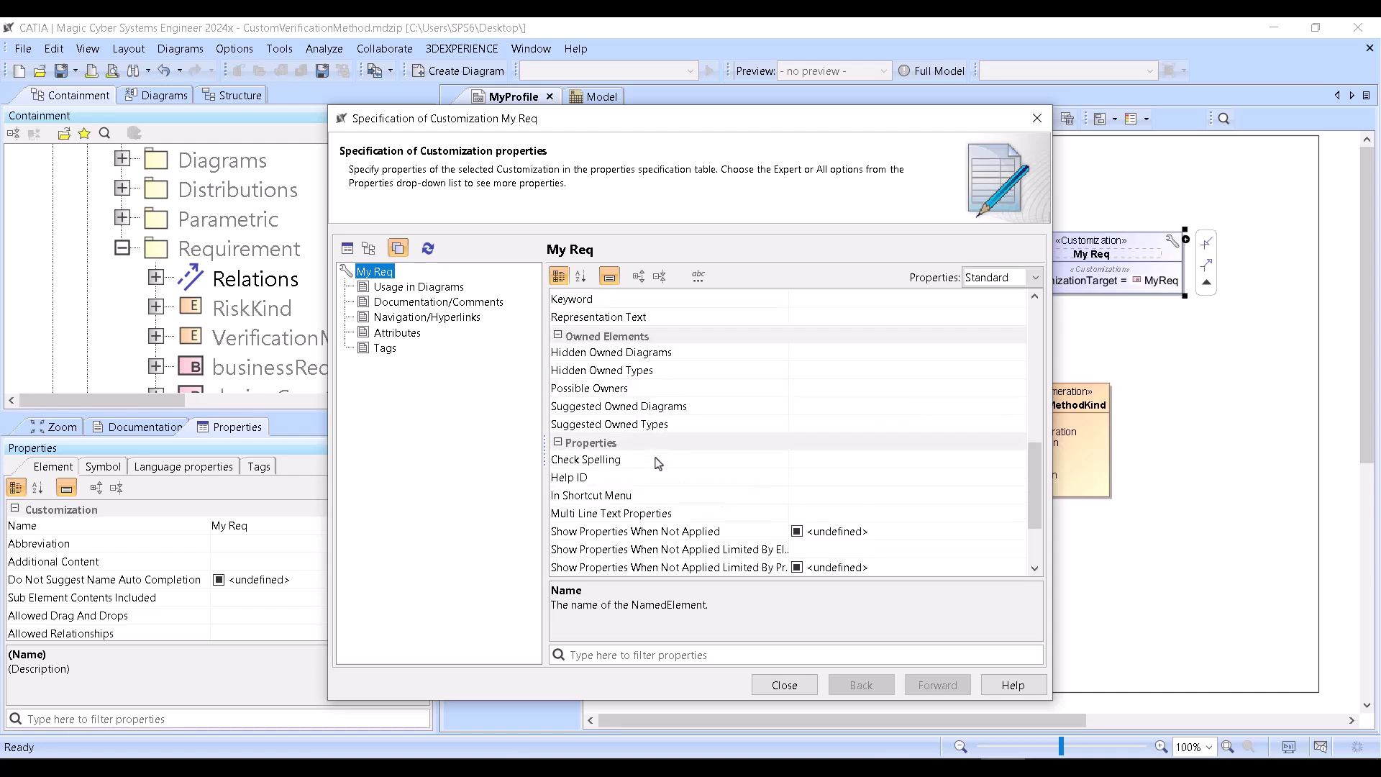
left_click(836, 467)
left_click(878, 476)
left_click(1019, 478)
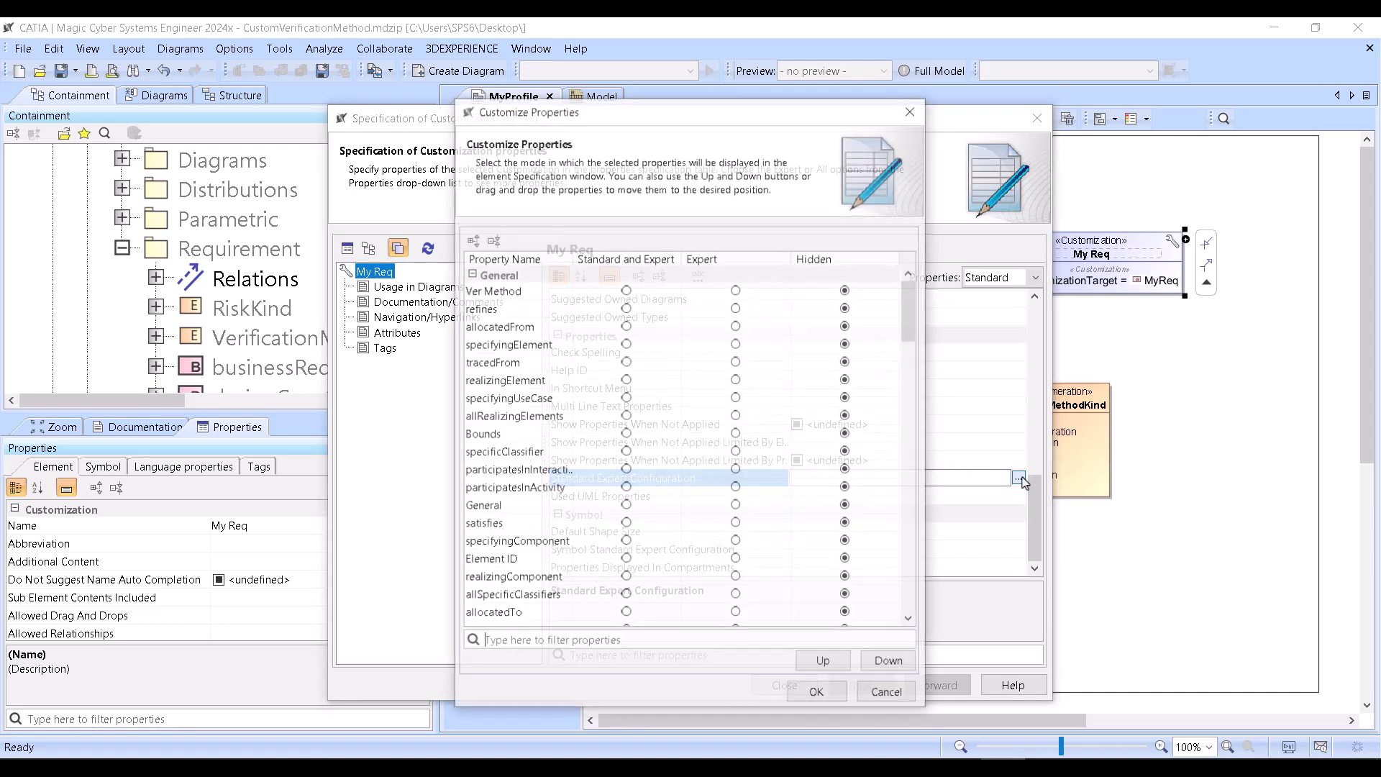
scroll(690, 366, "down", 6)
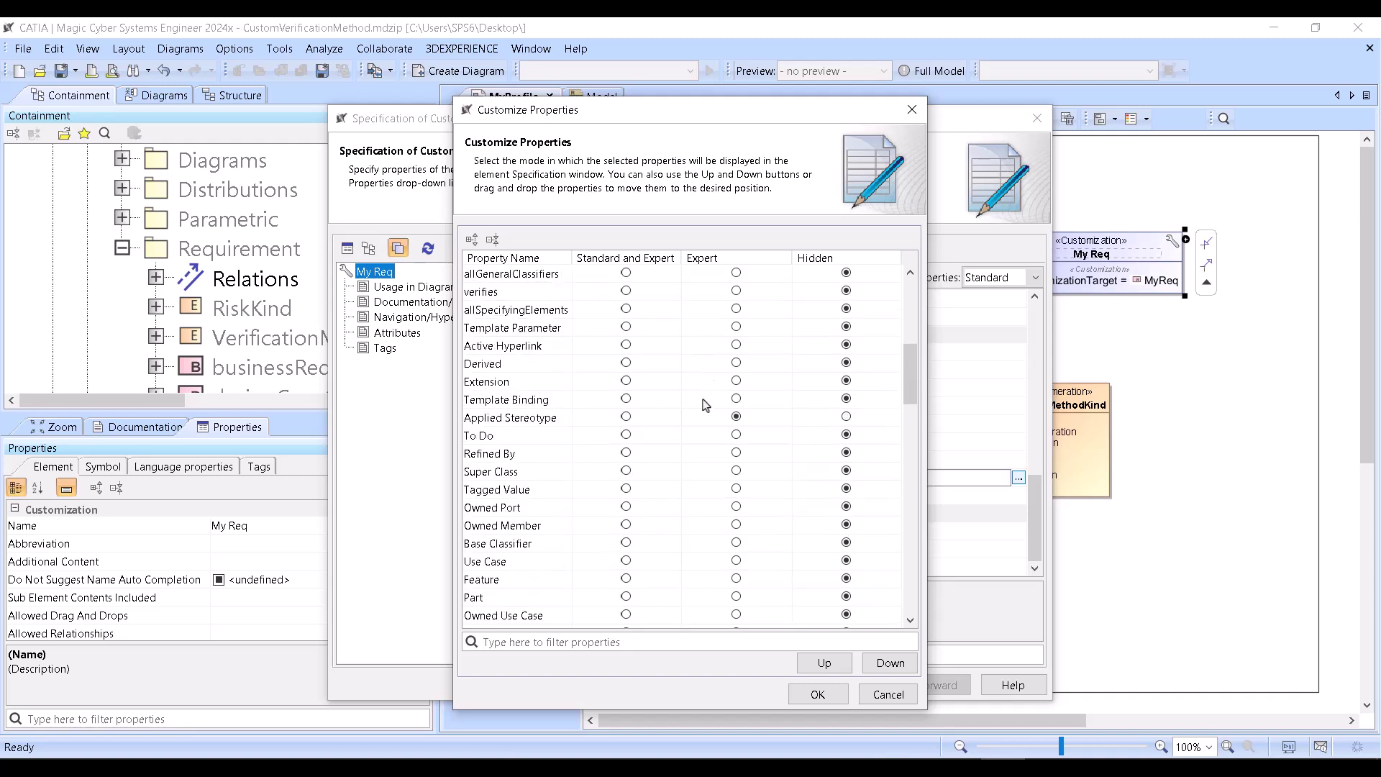
left_click(654, 642)
type("ver")
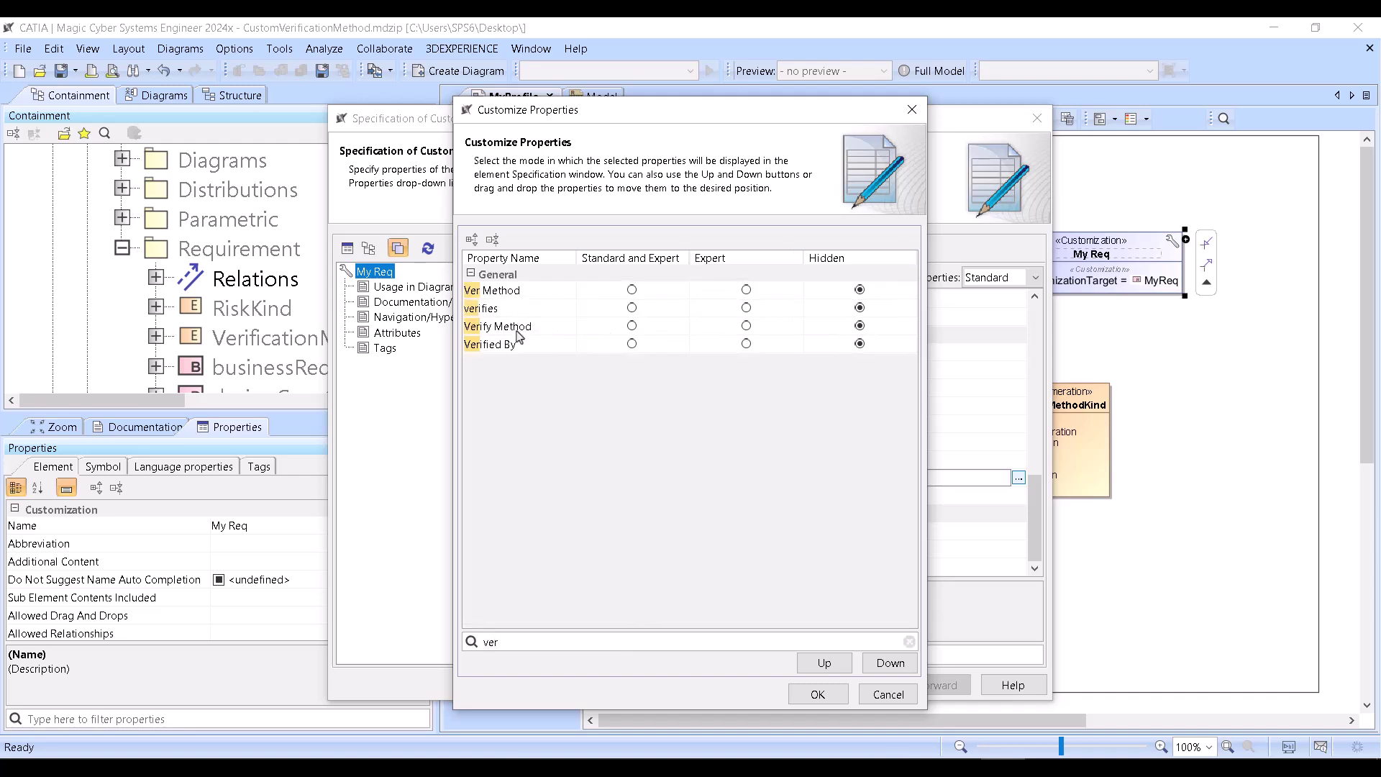
left_click(631, 290)
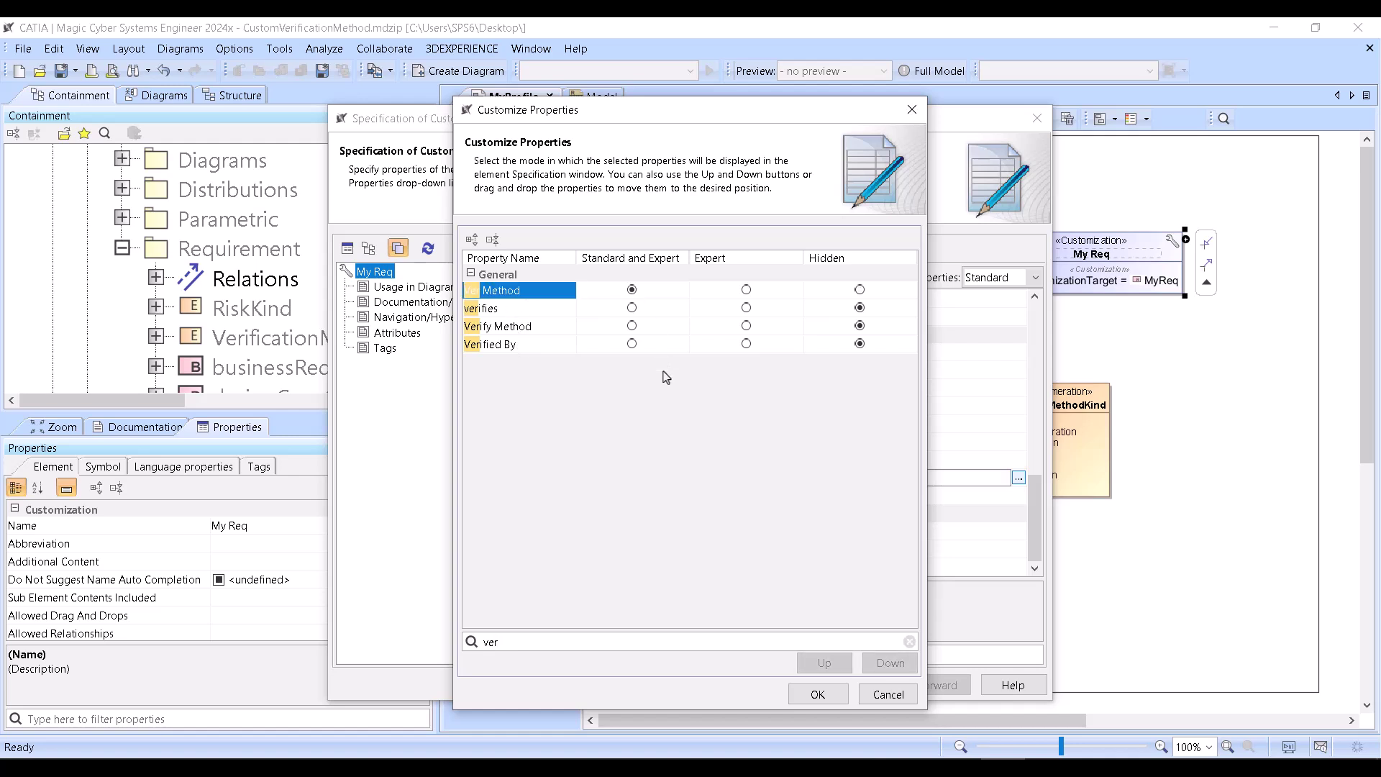
Check the Name property's visibility, and set the Risk and Source properties to Standard and Expert.
left_click_drag(548, 639, 437, 632)
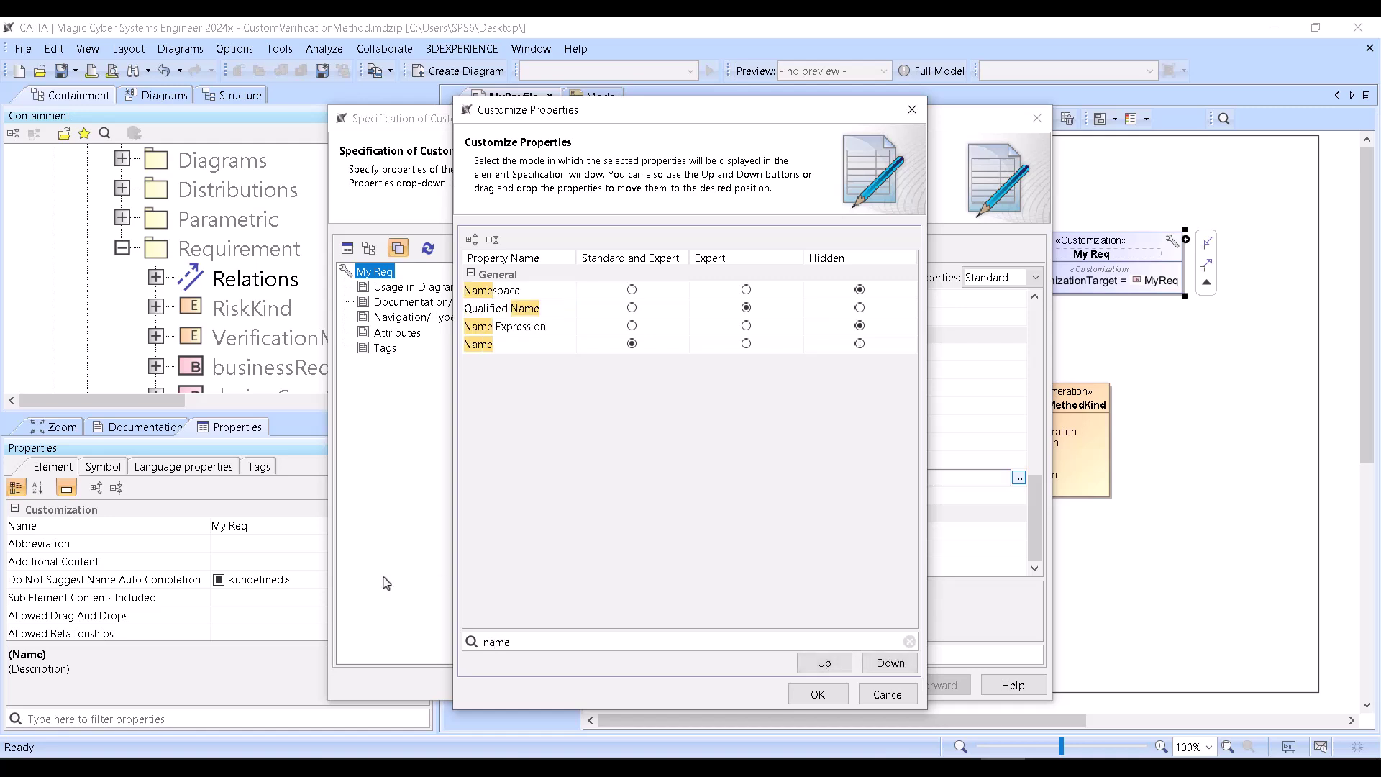
type("risk")
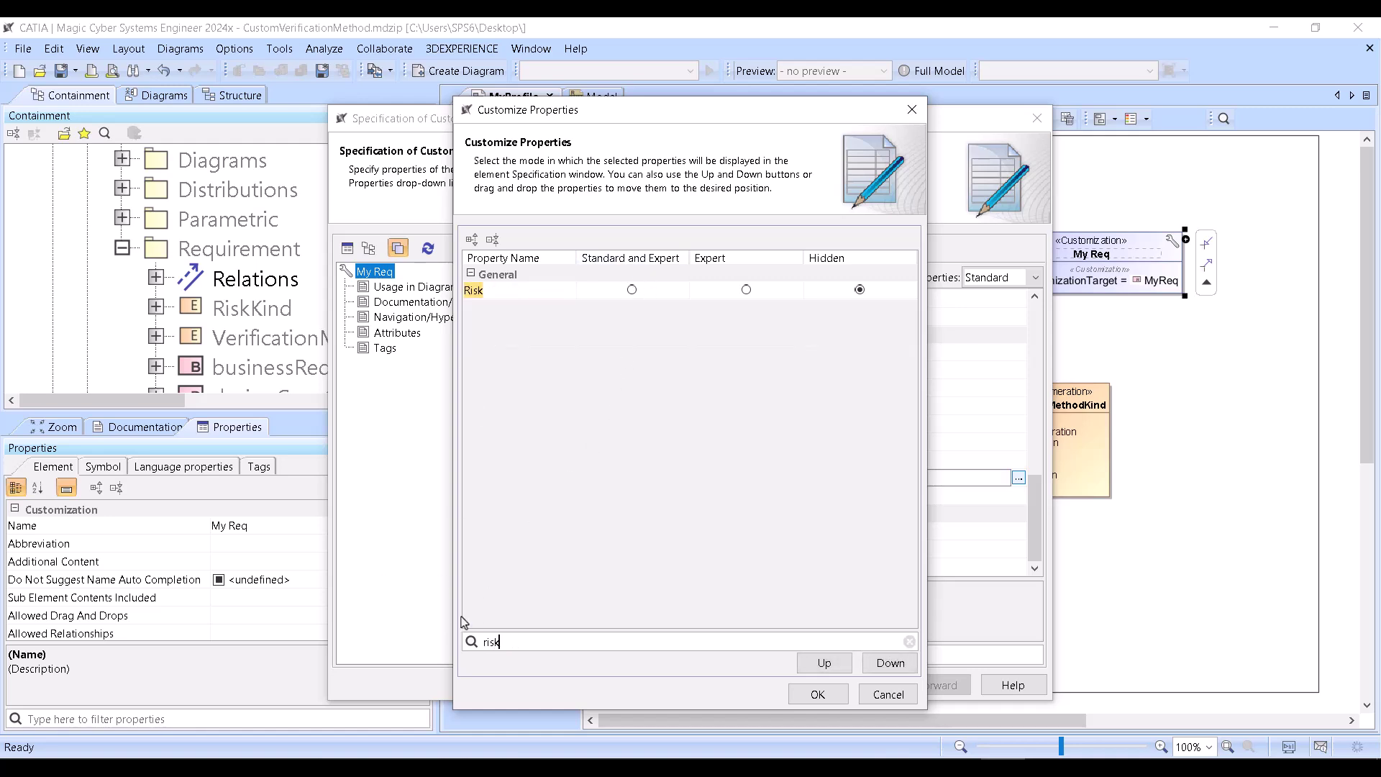
left_click(635, 290)
type("urce")
left_click(632, 290)
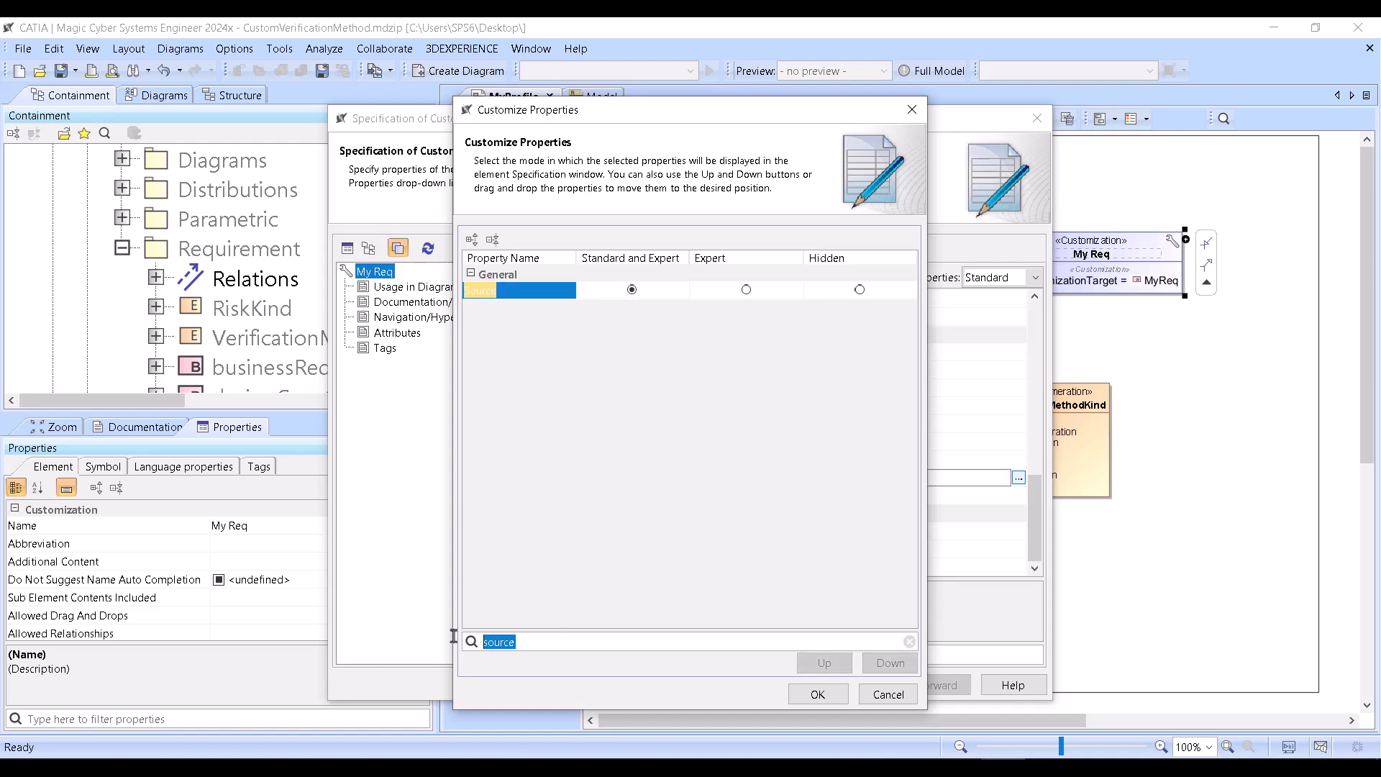
Clear the property filter and move Ver Method down five positions in the property order.
key("BackSpace")
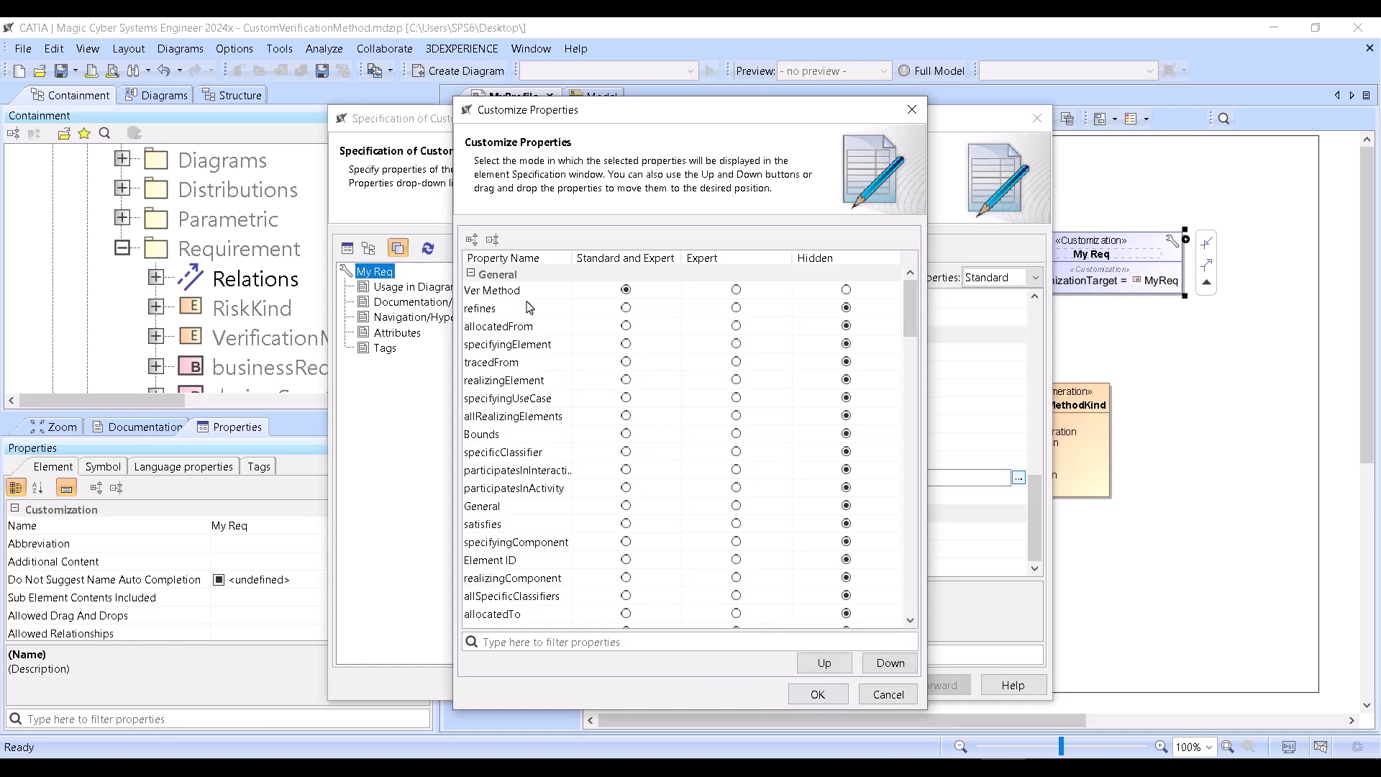
left_click(520, 292)
left_click(889, 663)
left_click(889, 663)
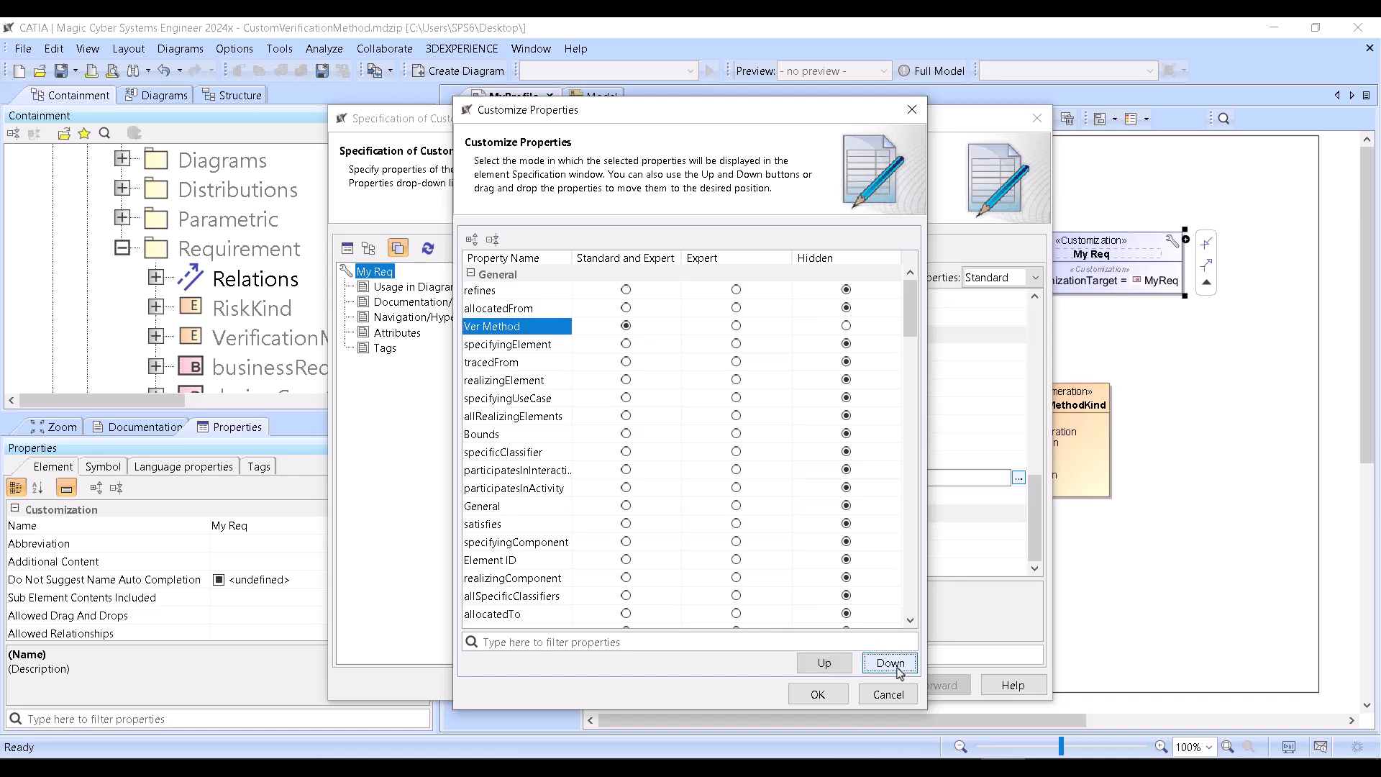
left_click(889, 663)
left_click(889, 662)
left_click(890, 662)
Move the Name property up eight positions to sit above Substitution, and accept the customized property configuration.
scroll(547, 538, "down", 15)
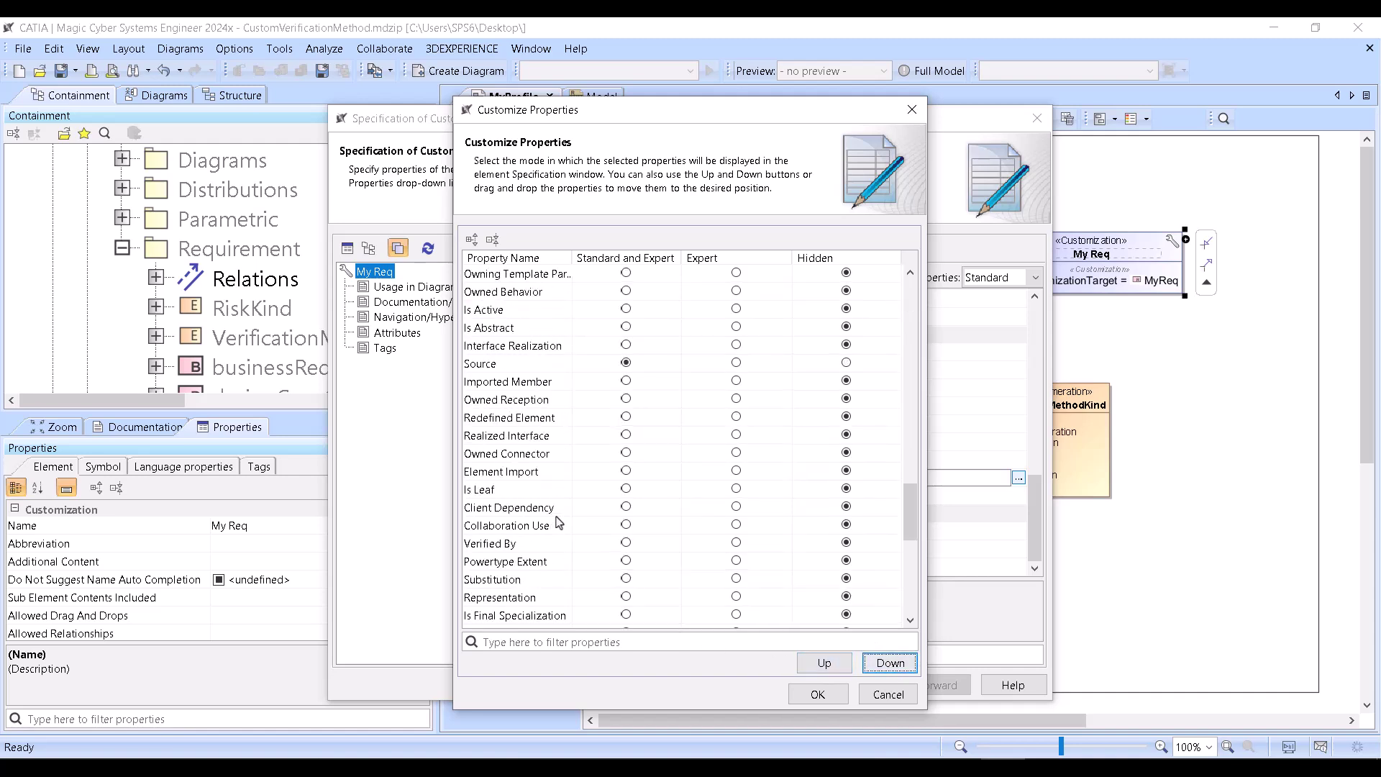
scroll(543, 536, "up", 3)
left_click(505, 423)
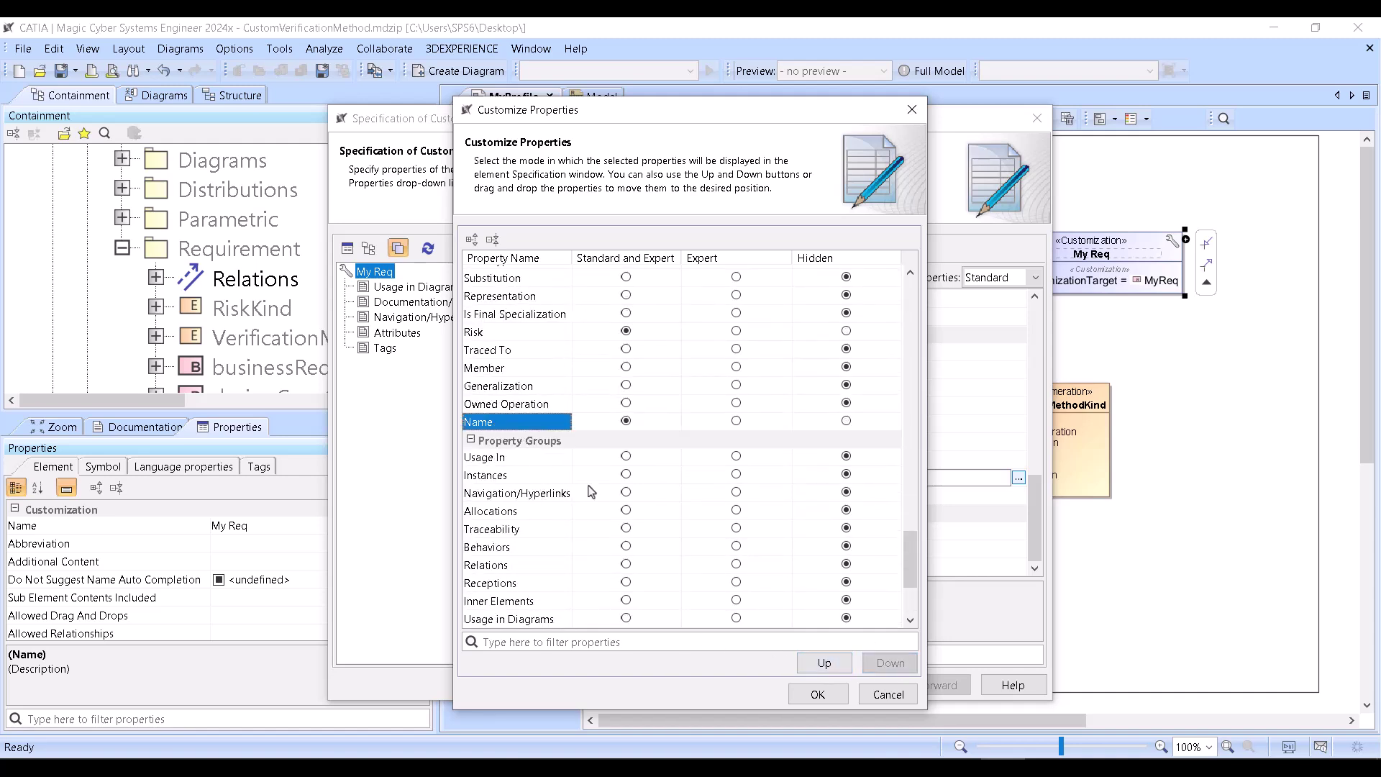
left_click(824, 663)
left_click(824, 663)
left_click(823, 662)
left_click(824, 663)
left_click(824, 663)
left_click(823, 663)
left_click(824, 662)
left_click(824, 662)
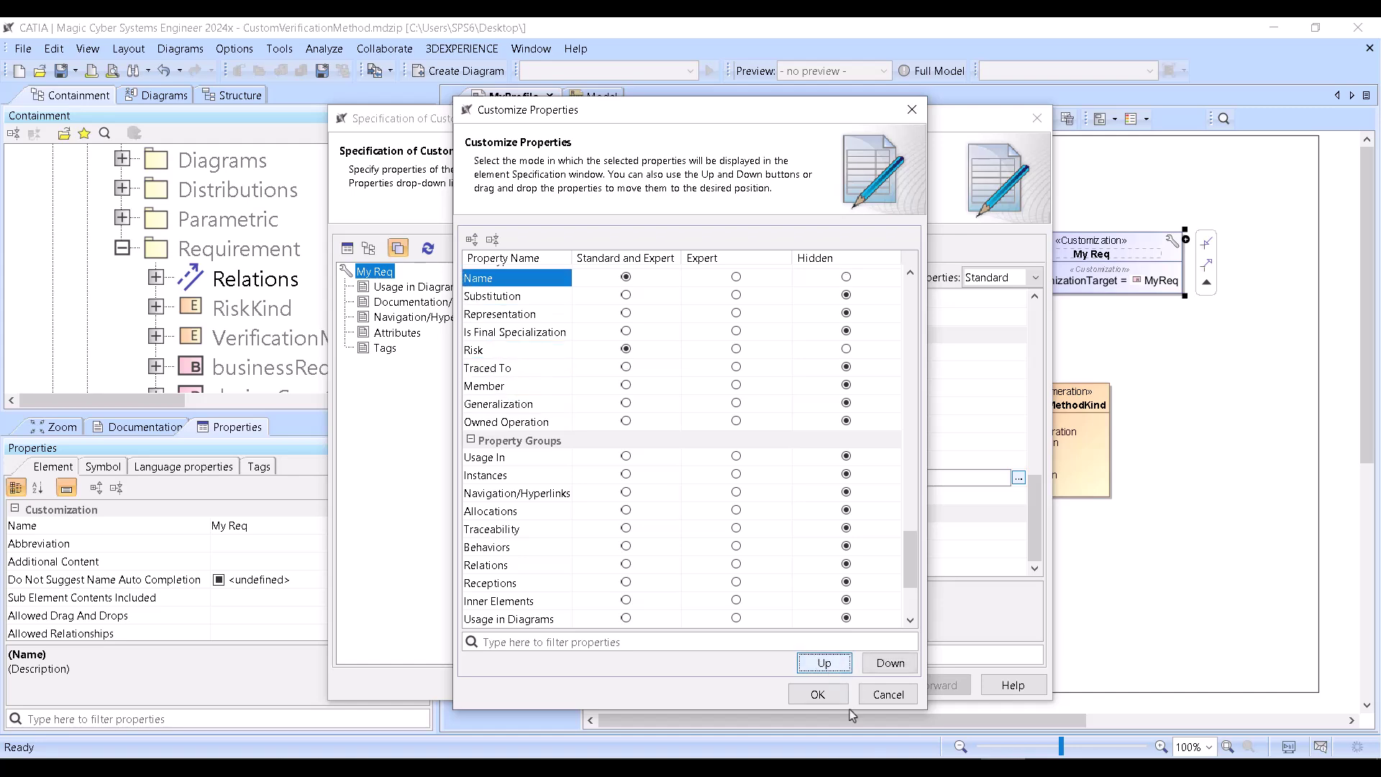
left_click(818, 694)
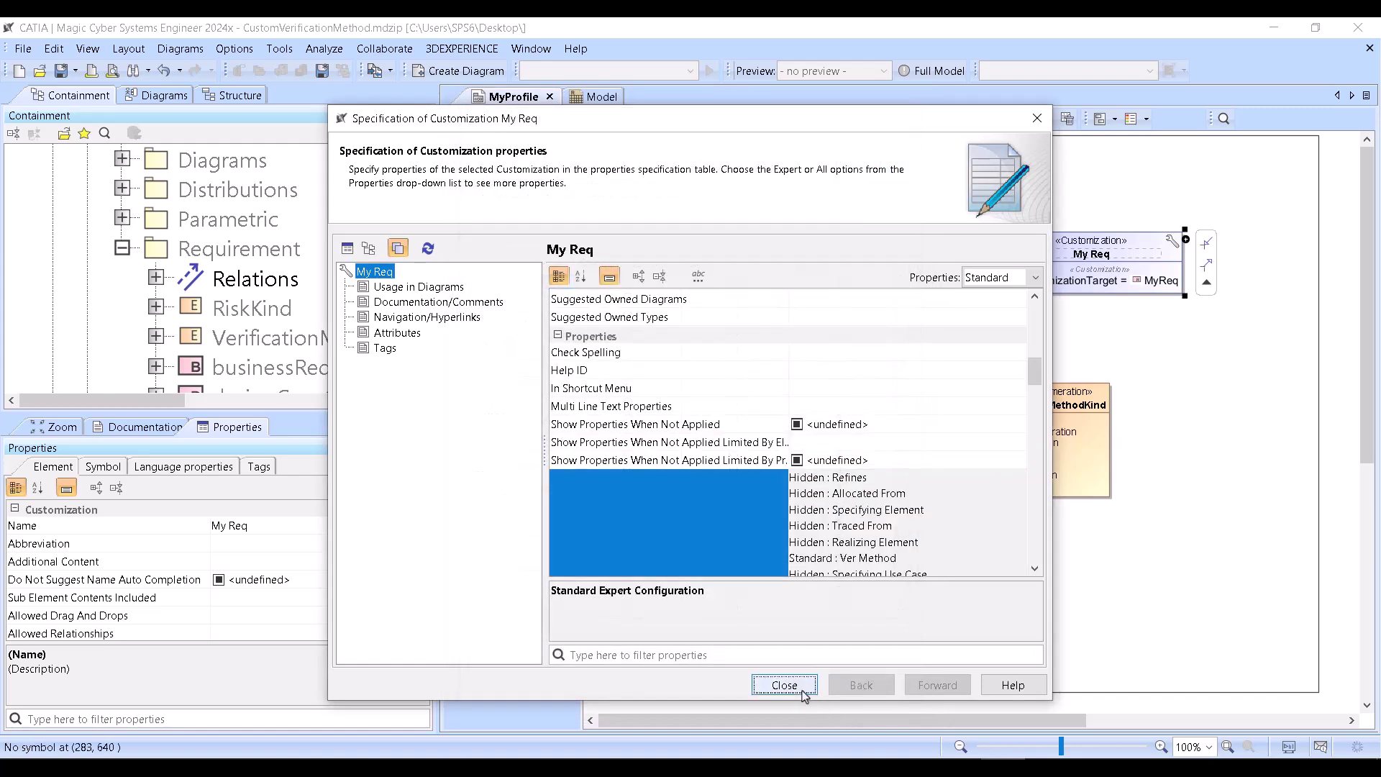
left_click(784, 688)
left_click(822, 584)
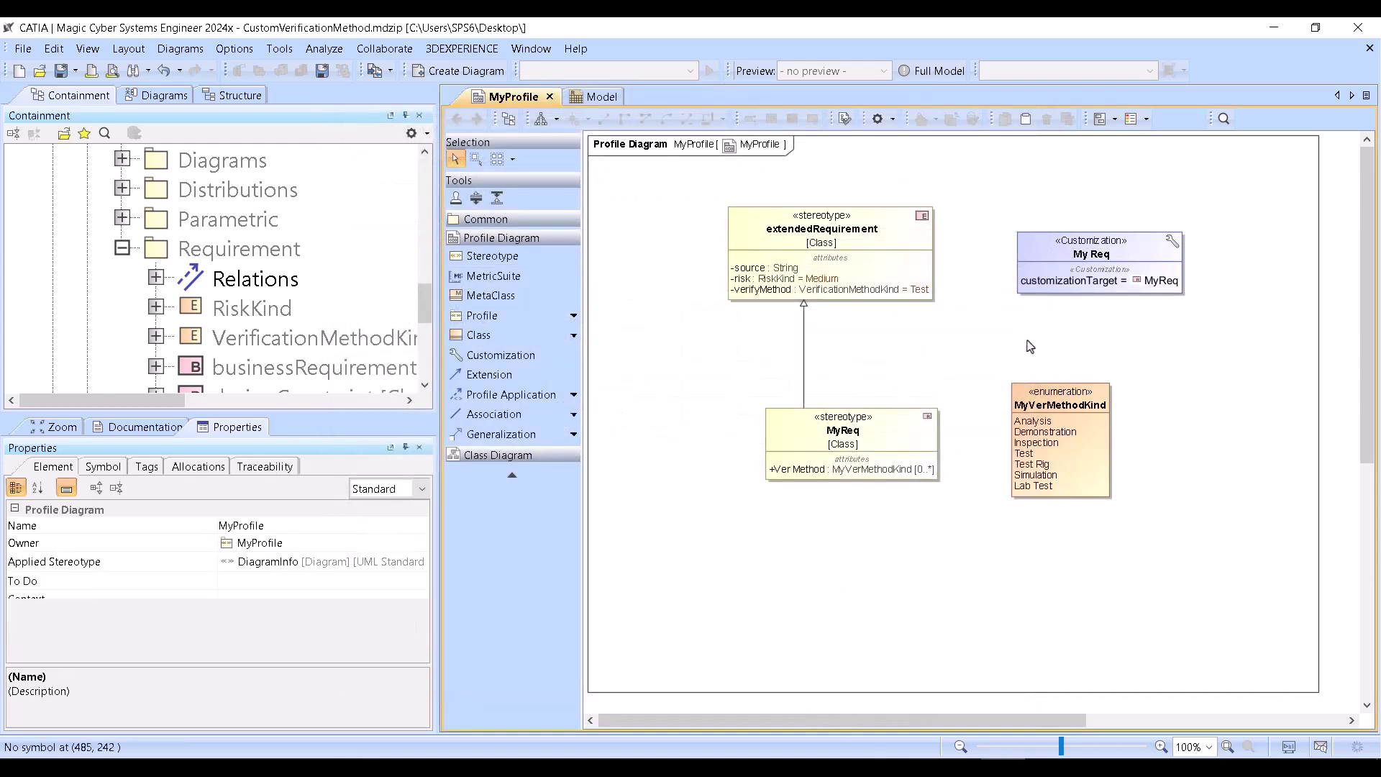
Review the general settings in the My Req customization's specification.
double_click(1047, 243)
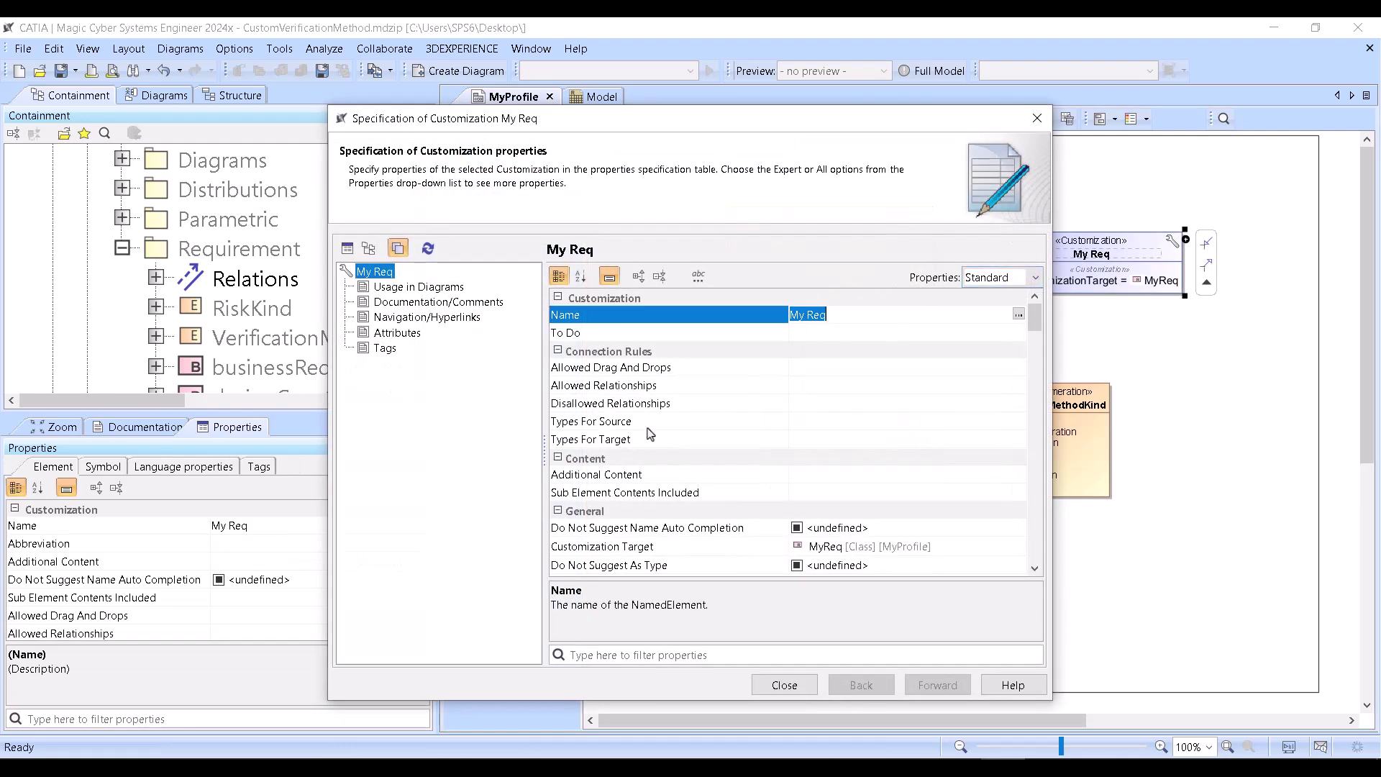
scroll(648, 461, "down", 2)
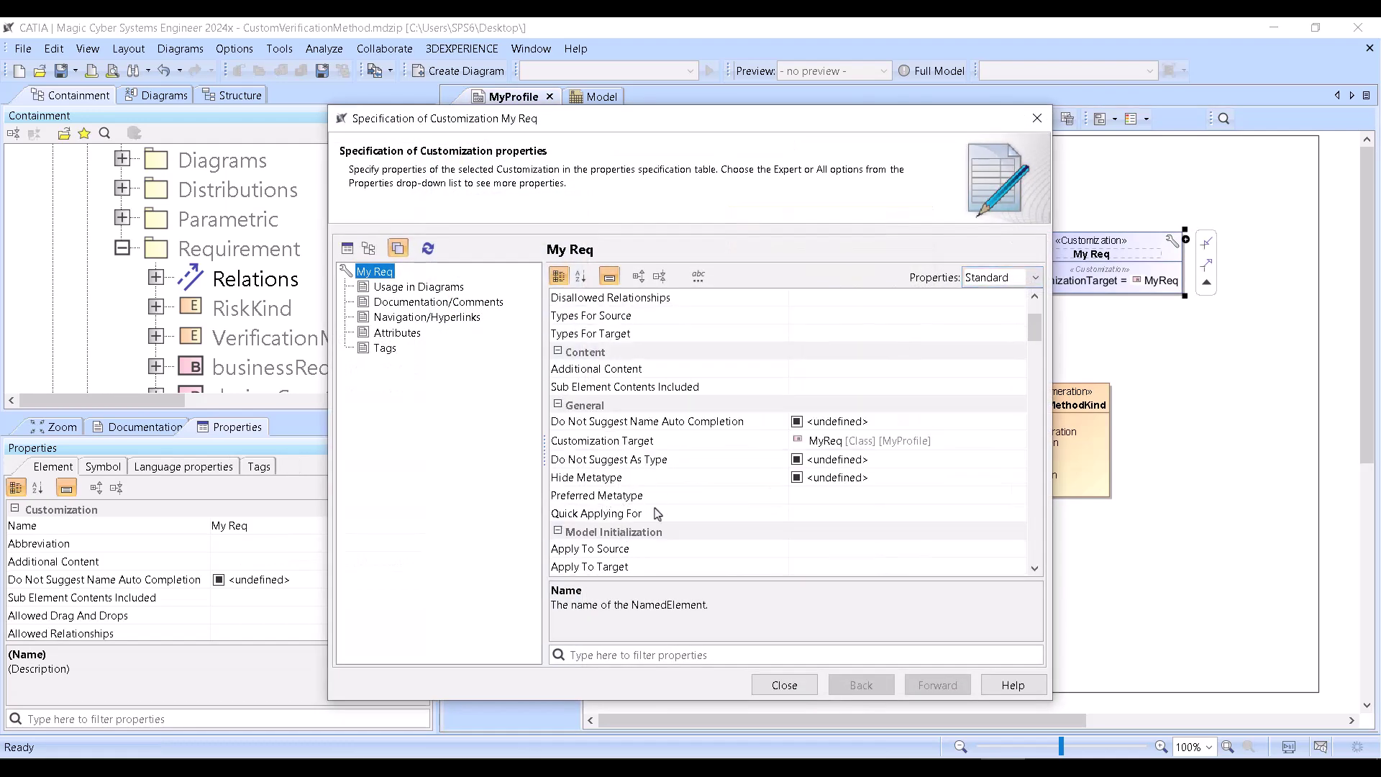
left_click(777, 692)
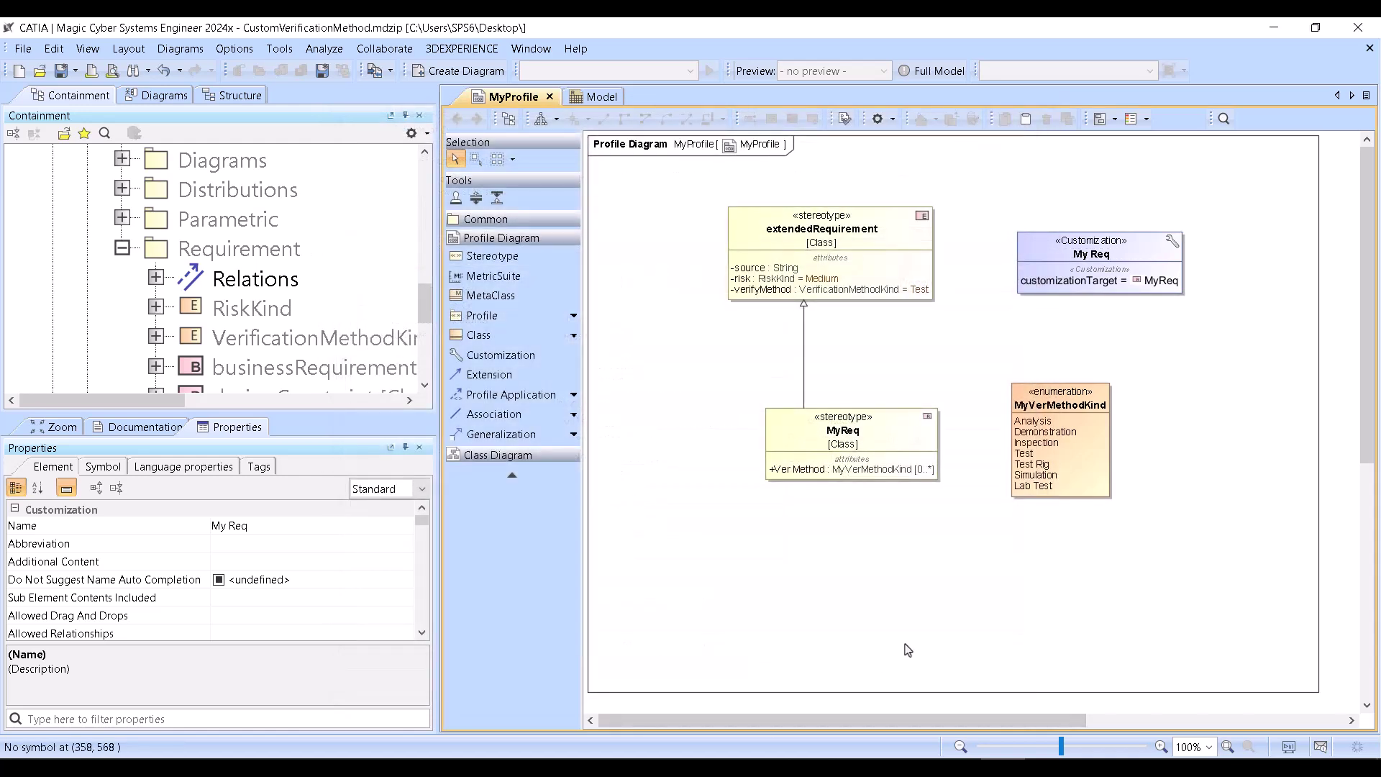
Shrink the MyProfile diagram frame to fit around its contents.
left_click(946, 615)
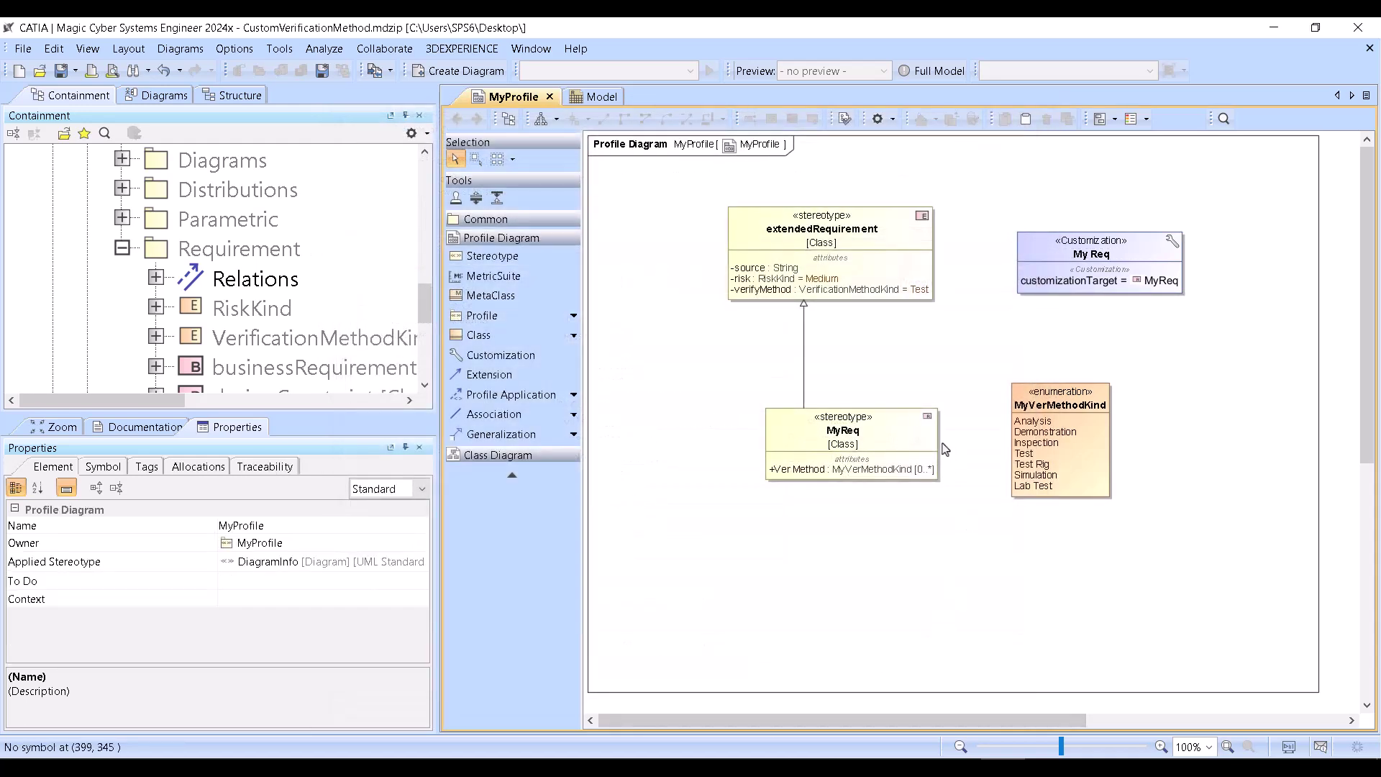
left_click(1310, 697)
double_click(1306, 694)
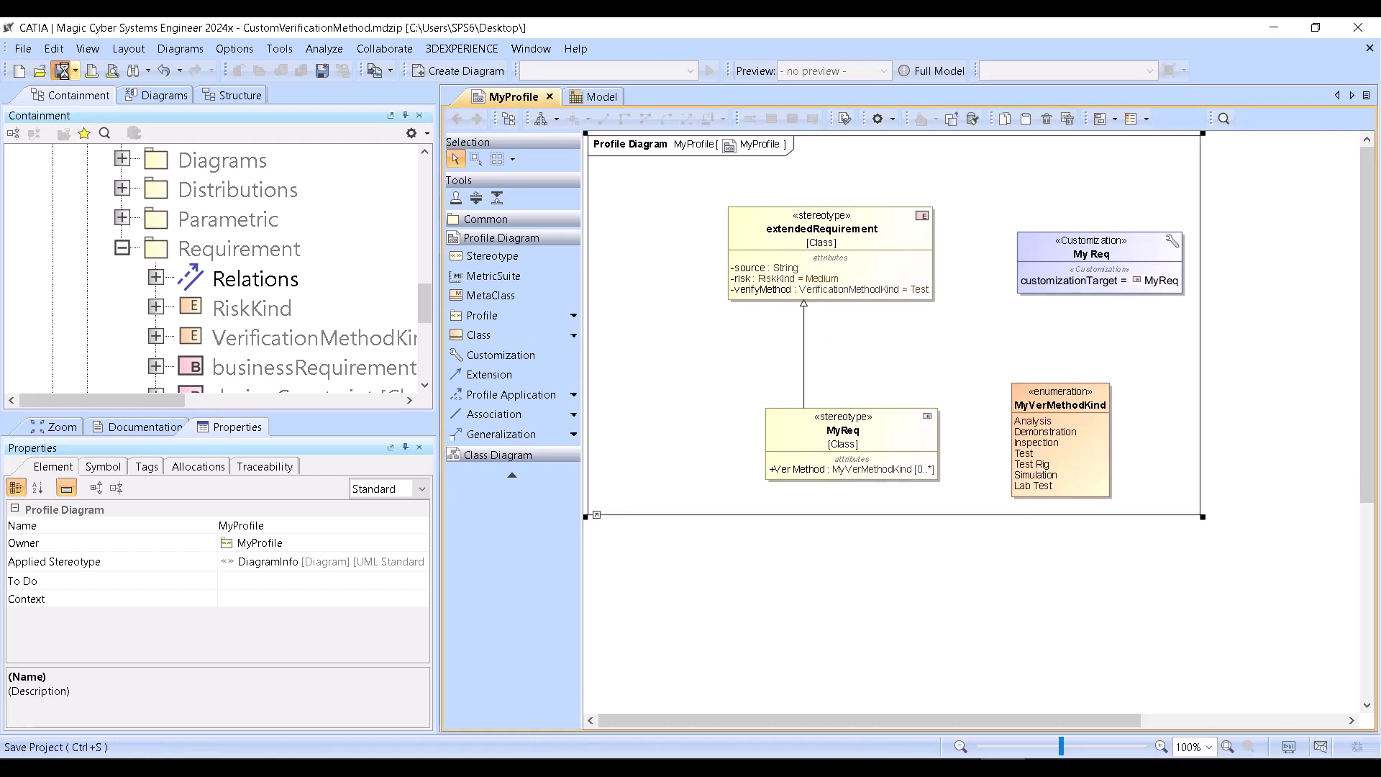
Reopen the CustomVerificationMethod.mdzip project from the recent projects and reduce the Containment tree's text size.
left_click(23, 48)
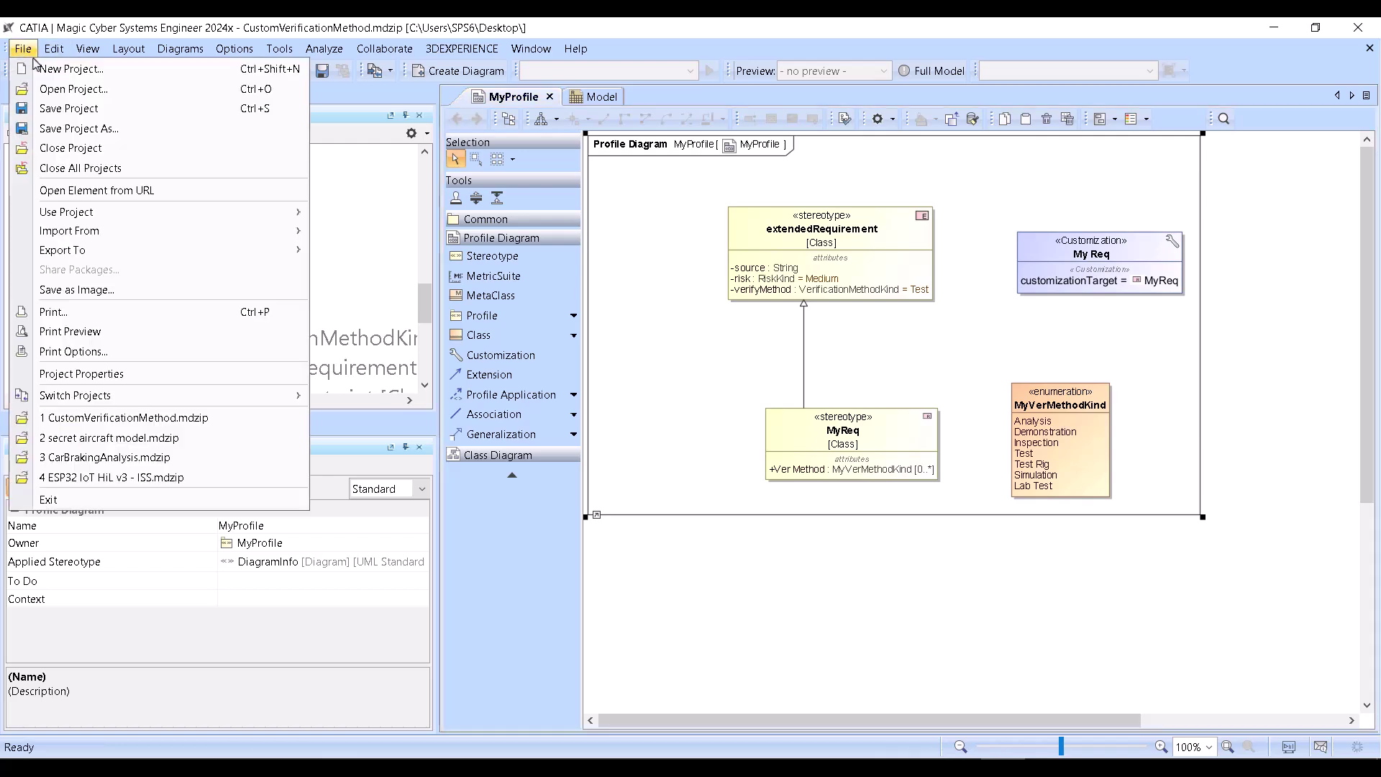
left_click(141, 419)
left_click(776, 453)
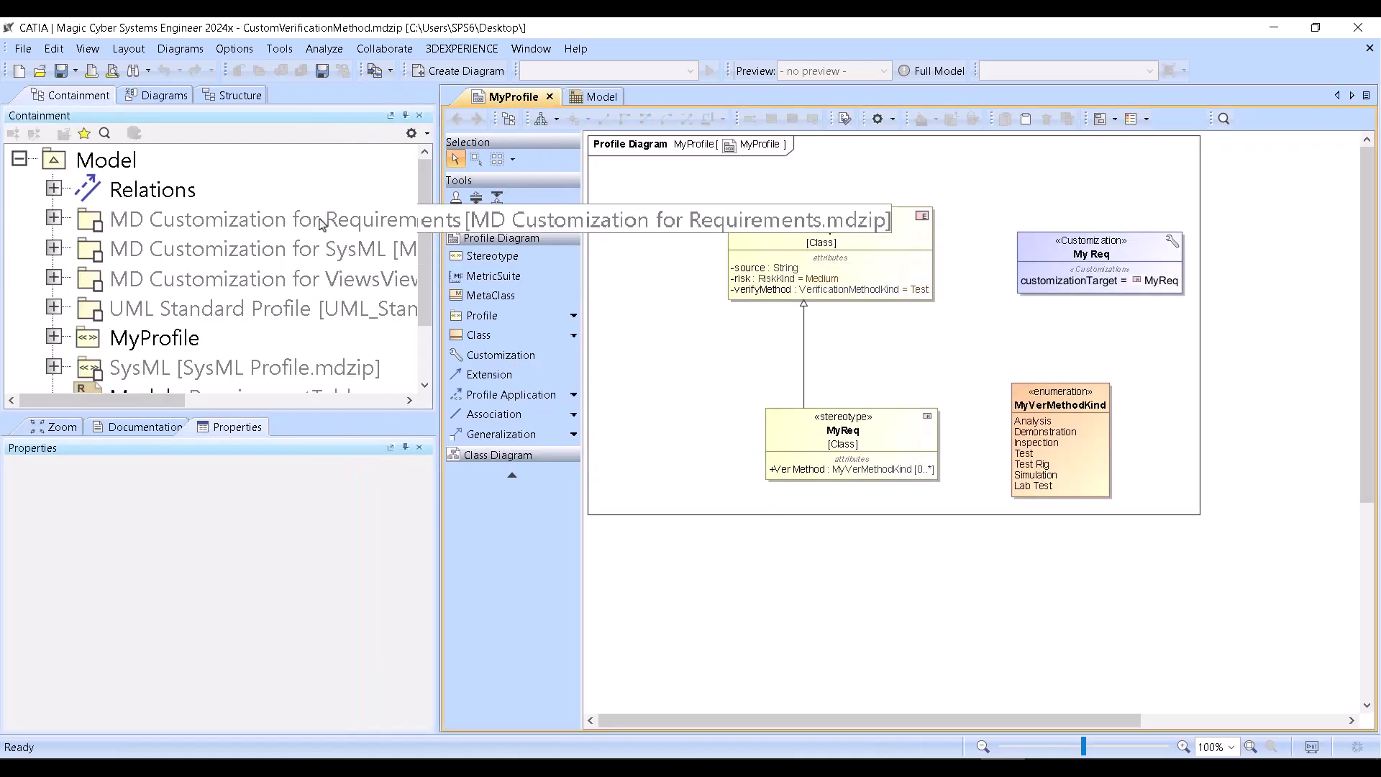
scroll(329, 225, "down", 1, "ctrl")
scroll(331, 240, "down", 1, "ctrl")
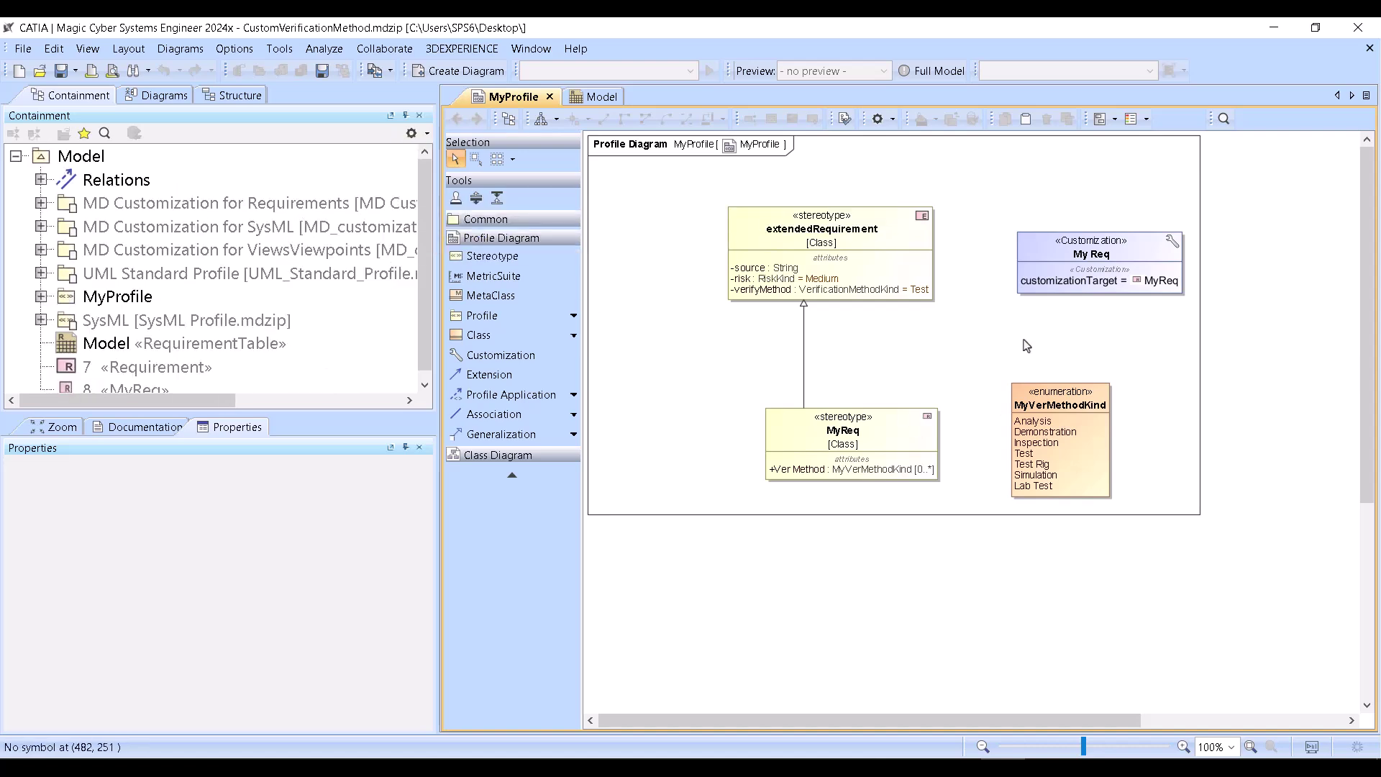
Add a new MyReq custom requirement to the Model requirement table.
left_click(601, 98)
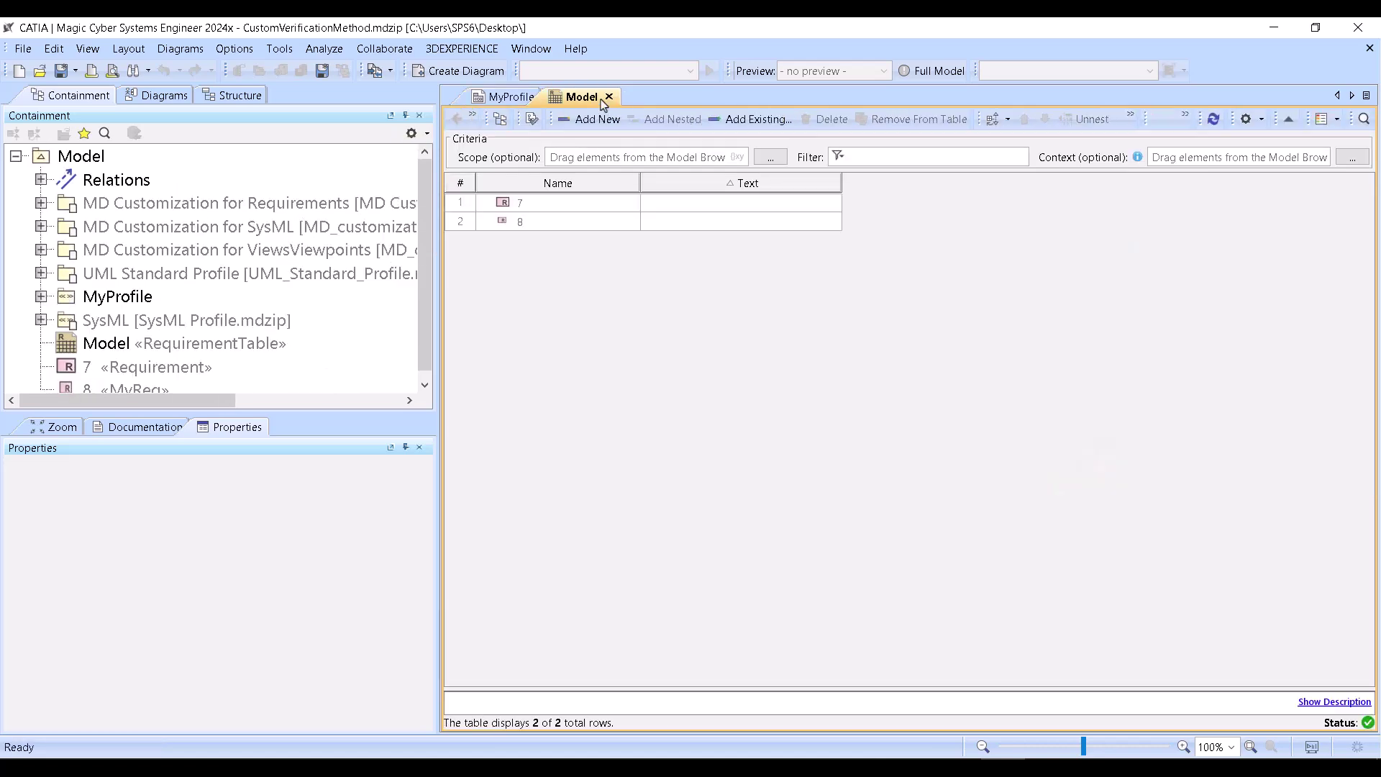
left_click(594, 119)
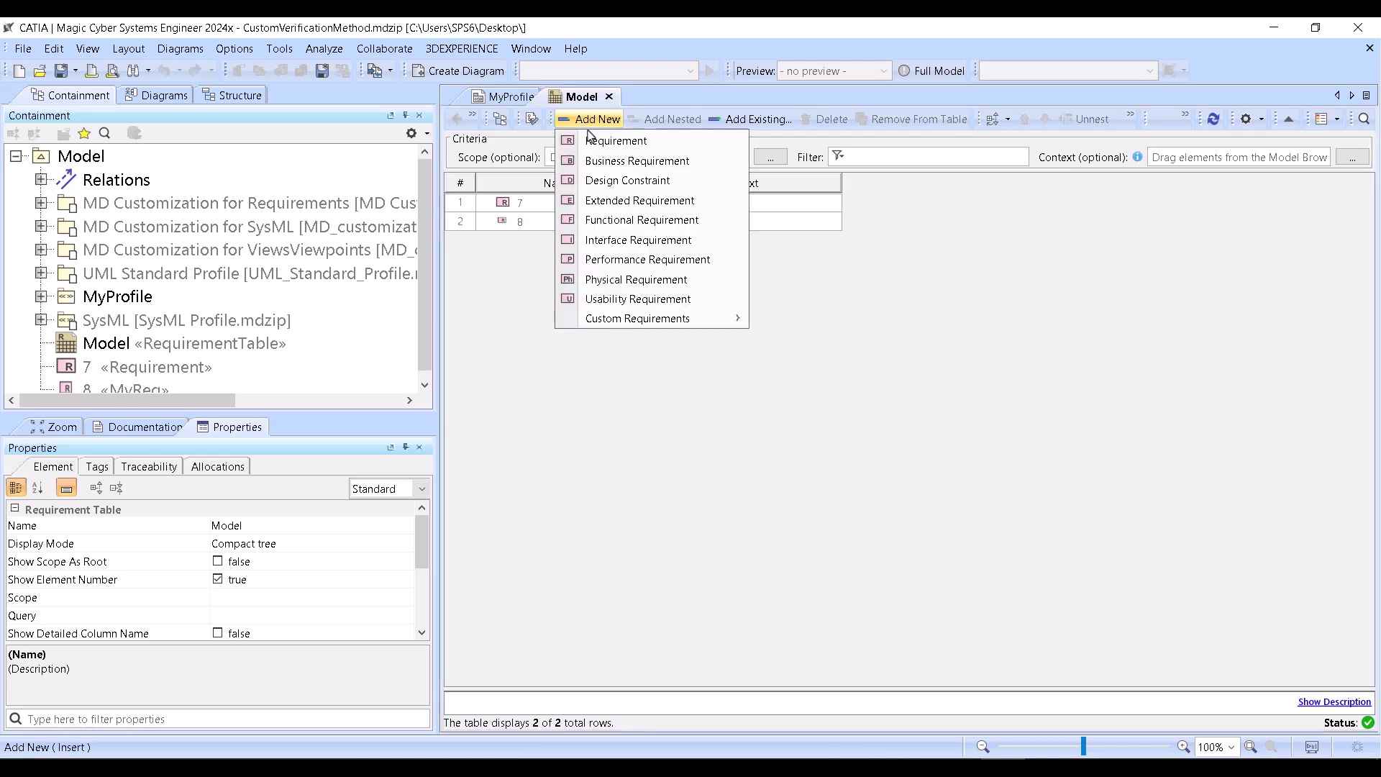
mouse_move(727, 318)
left_click(799, 322)
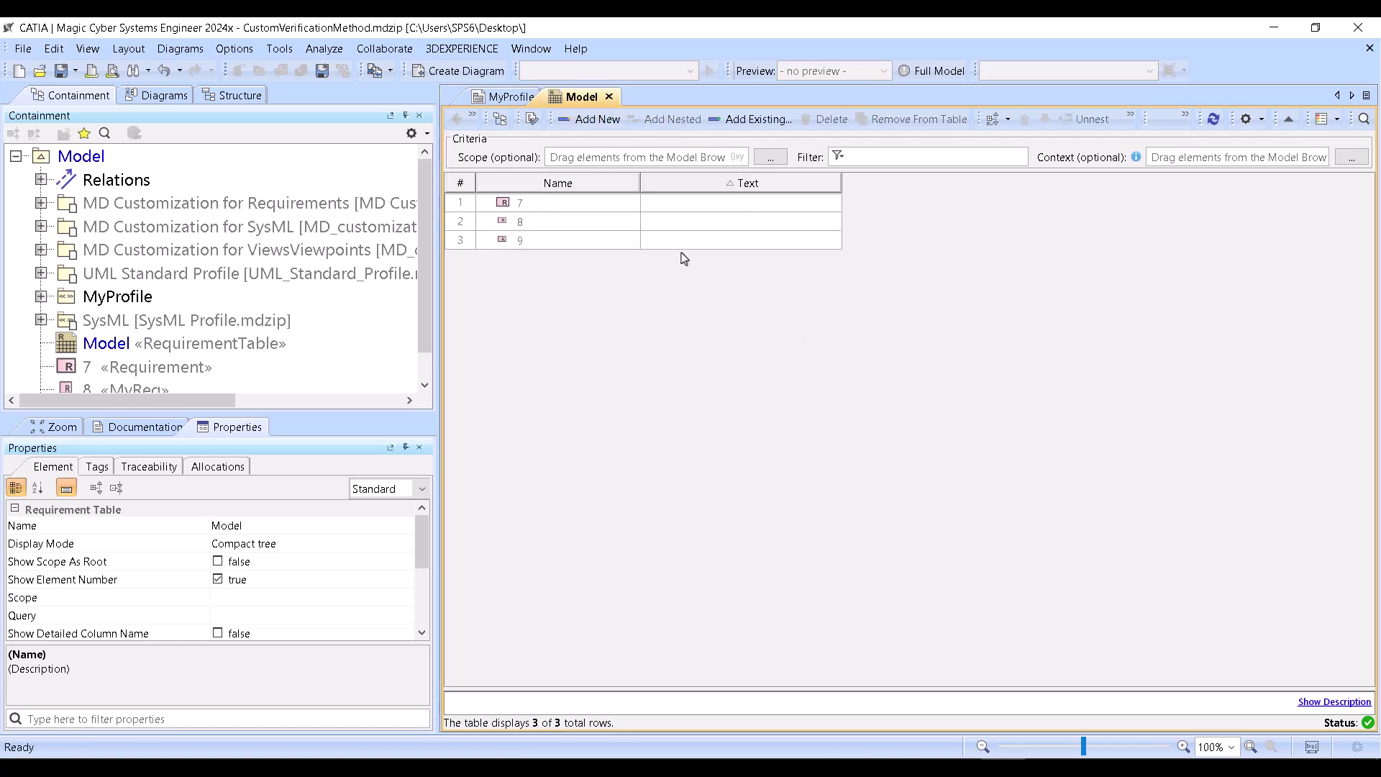
Show the Ver Method column in the requirement table, filtering the available columns by "ver".
left_click(1131, 115)
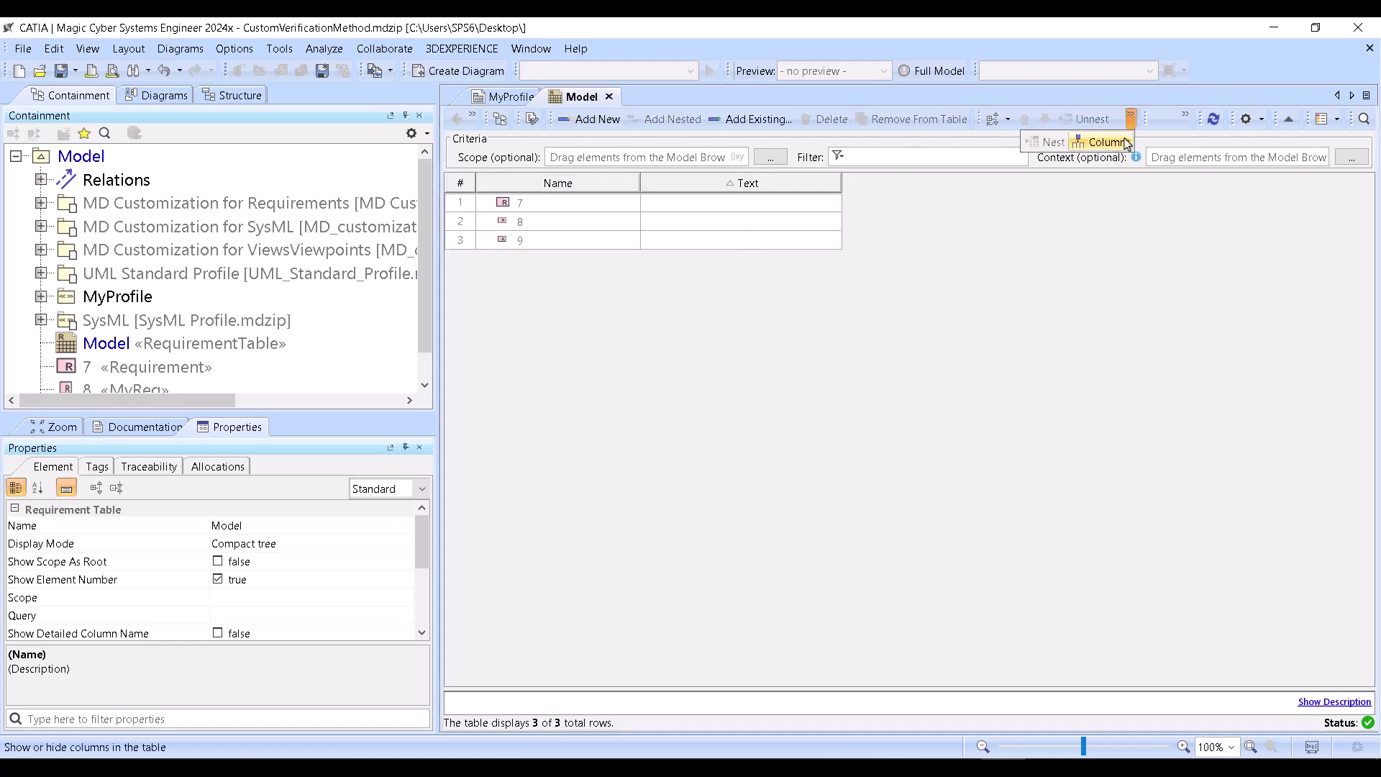
left_click(1119, 142)
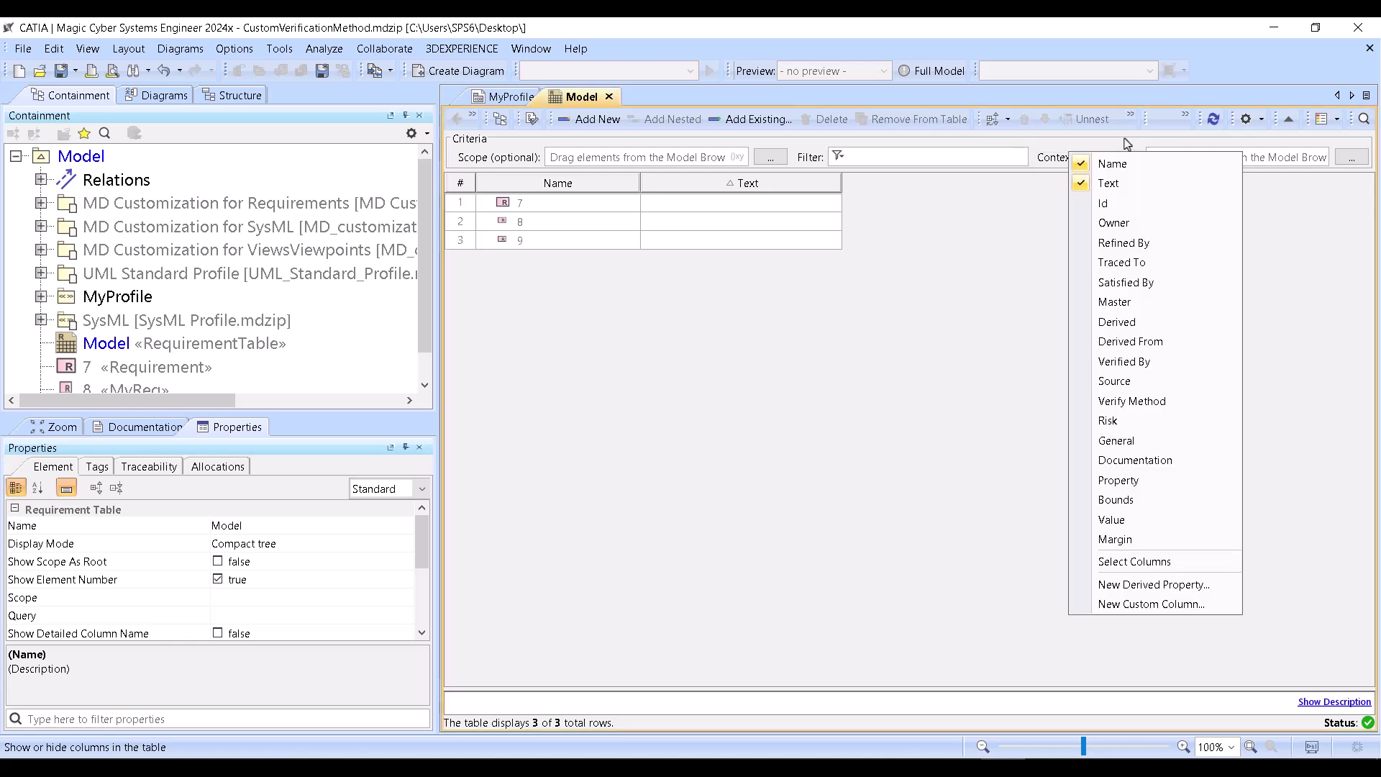
left_click(1135, 564)
type("ver")
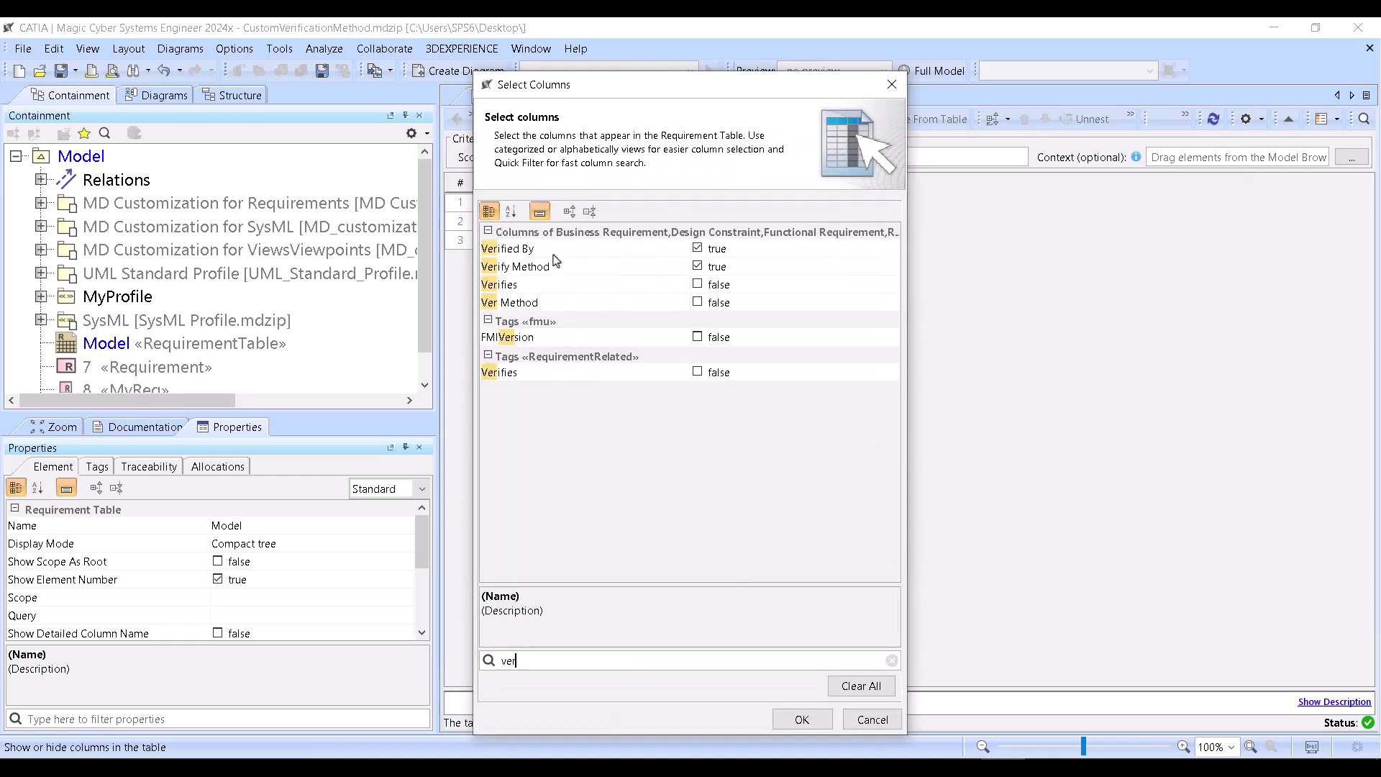
left_click(700, 306)
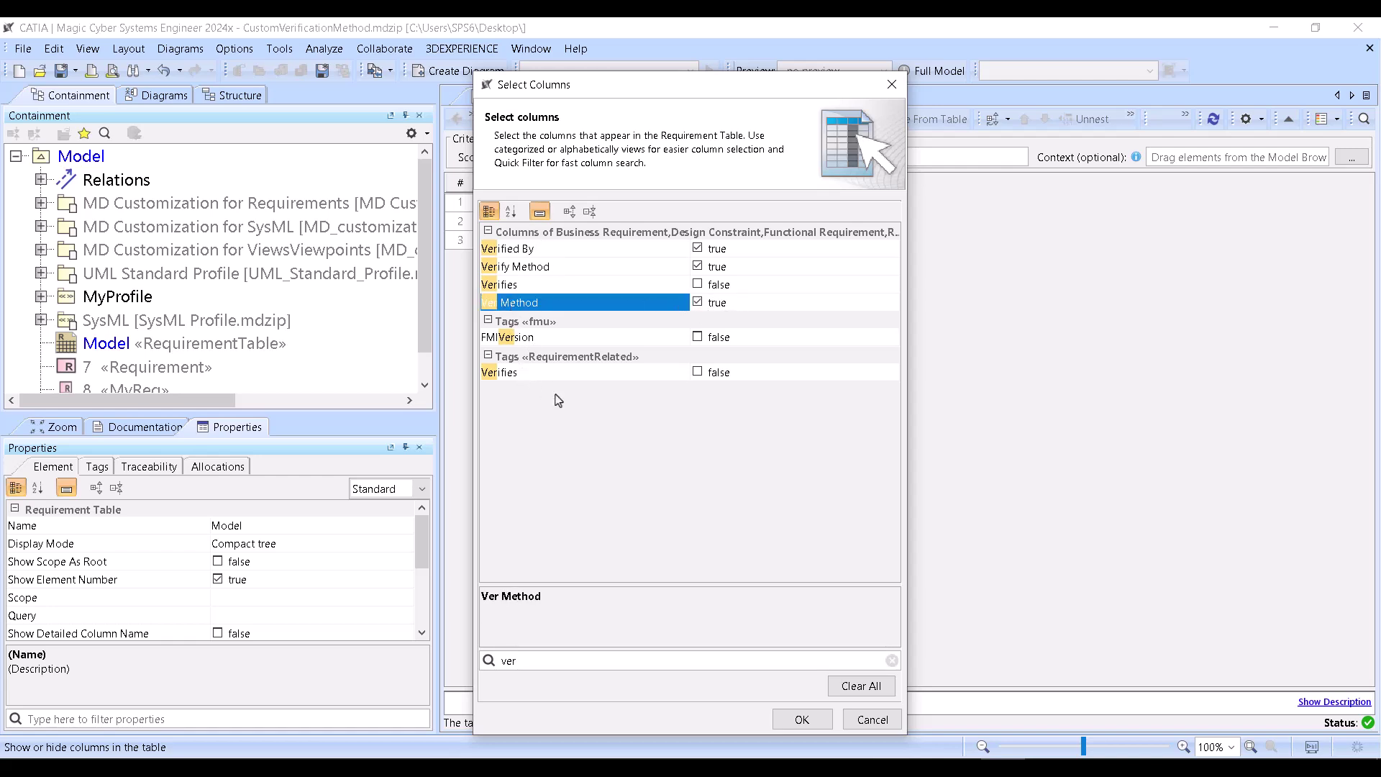
left_click(803, 721)
Give requirement 9 two Ver Method entries, both set to Analysis.
left_click(880, 258)
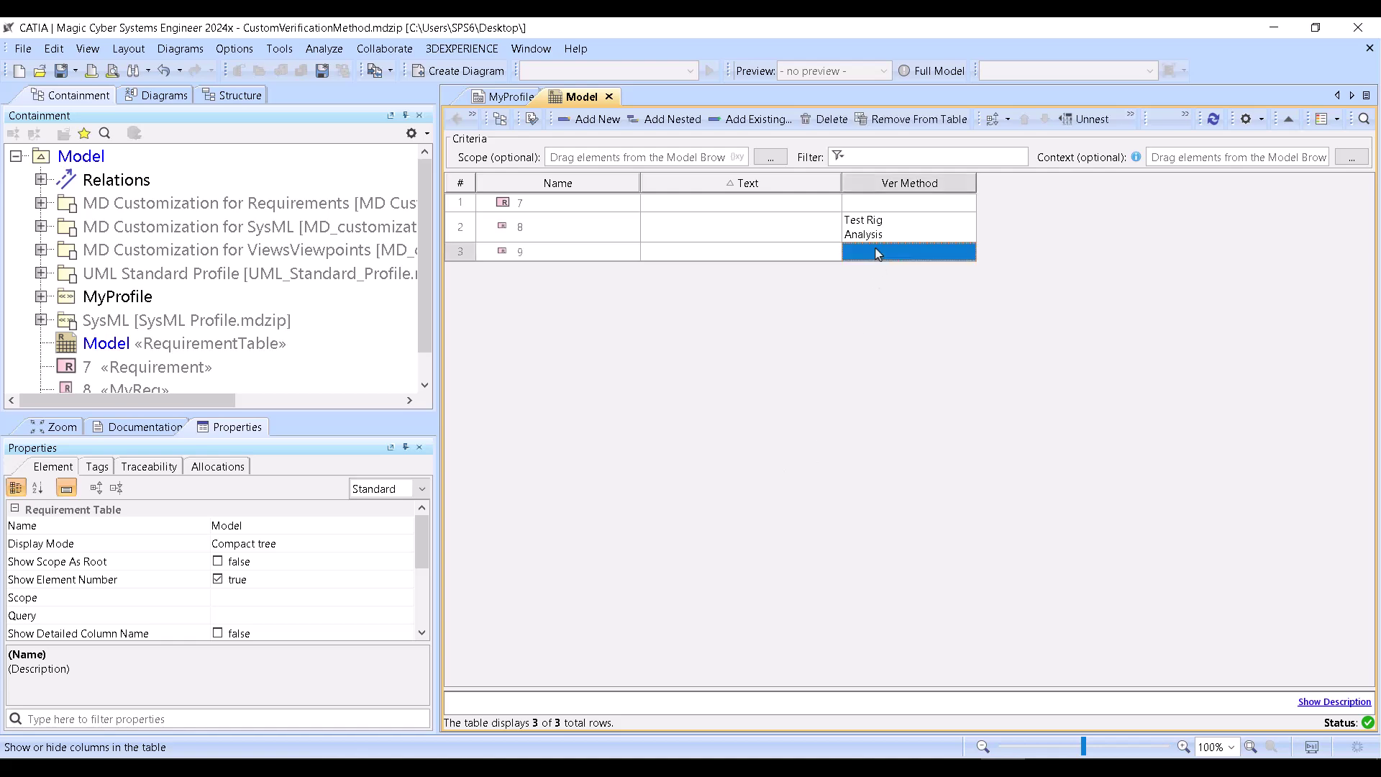
left_click(888, 258)
left_click(971, 250)
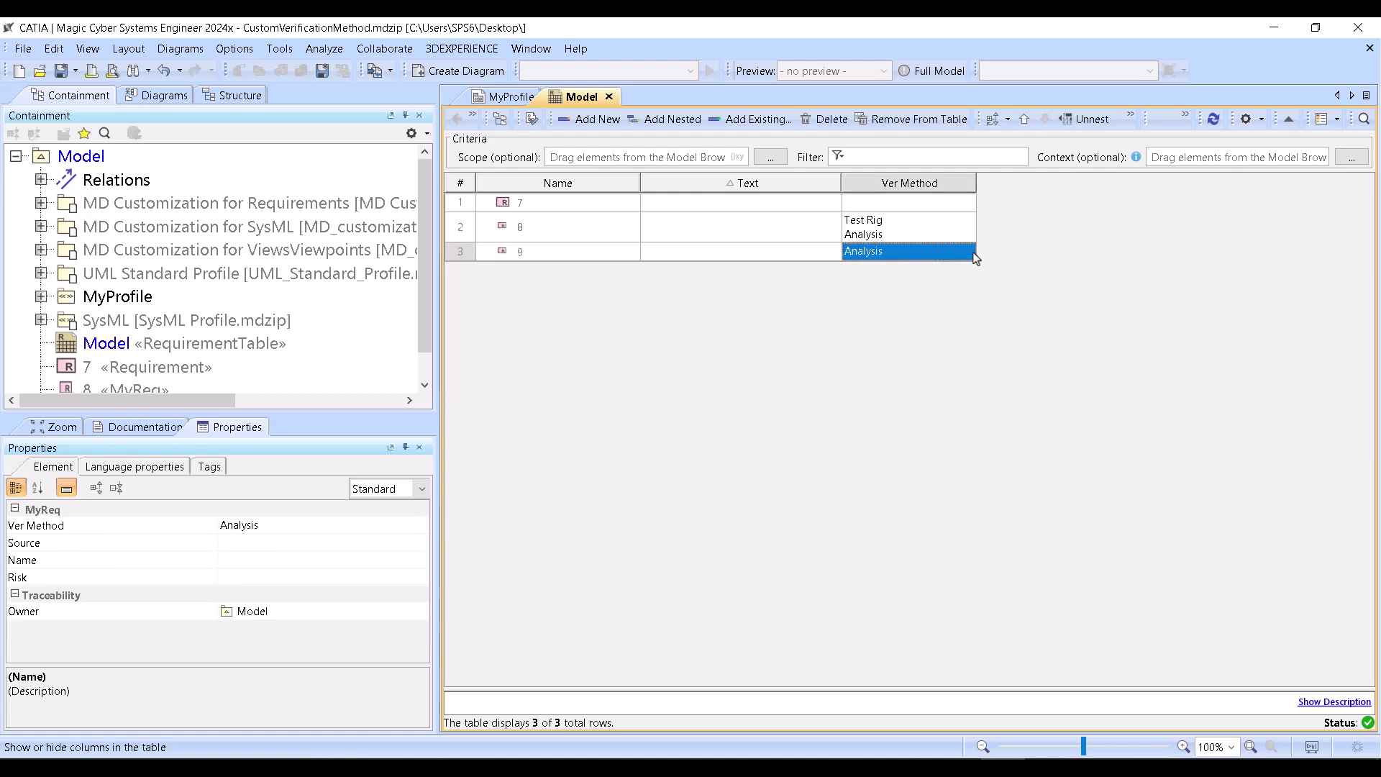
left_click(929, 259)
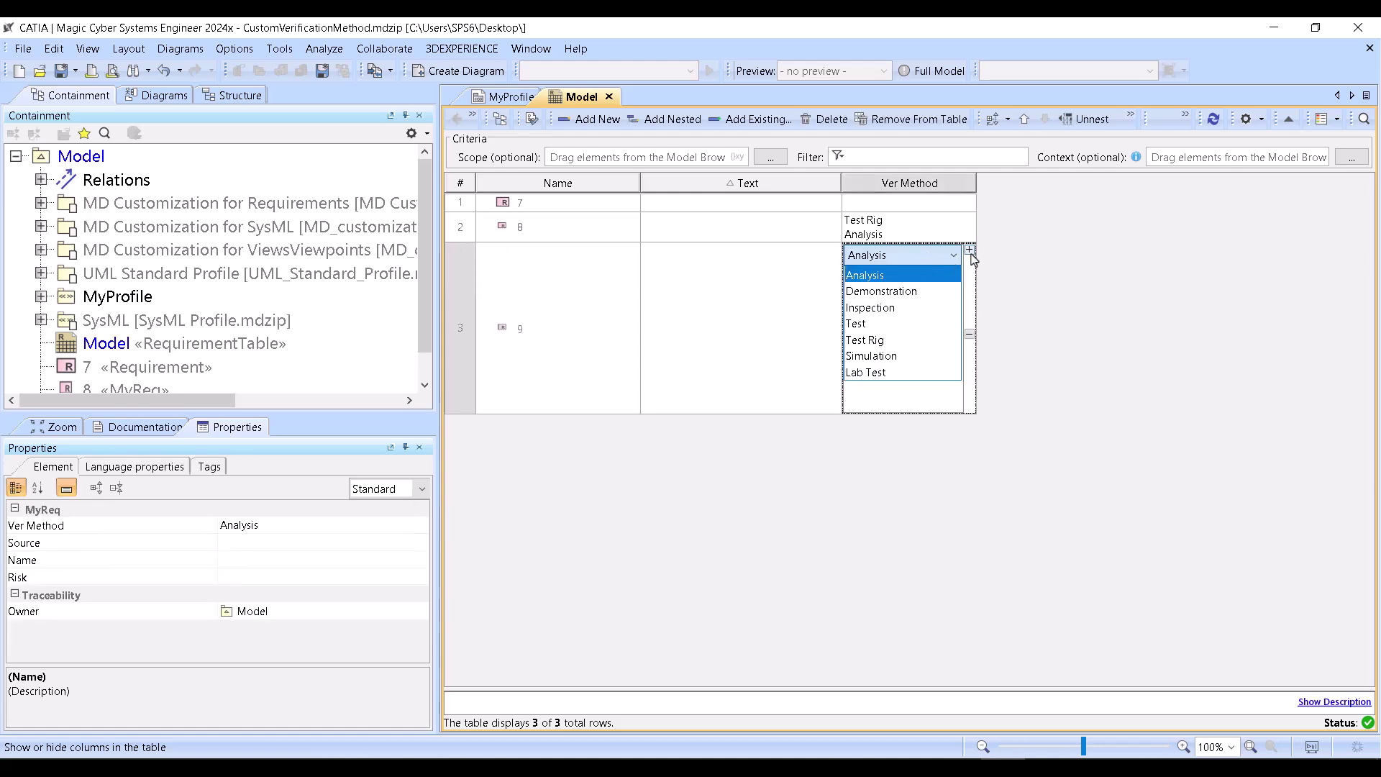
left_click(970, 250)
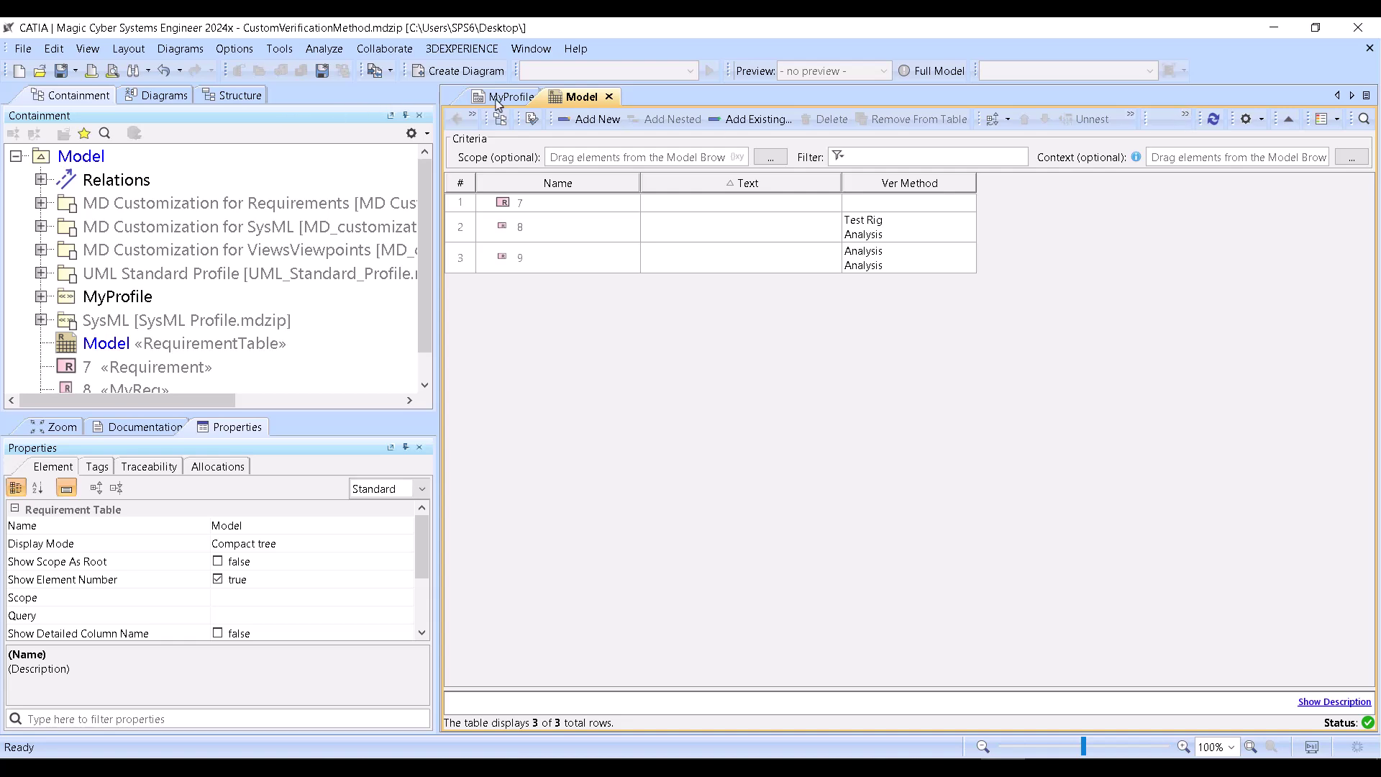
Add a Place on Diagram Palette property named Req to the My Req customization in the MyProfile diagram.
left_click(497, 101)
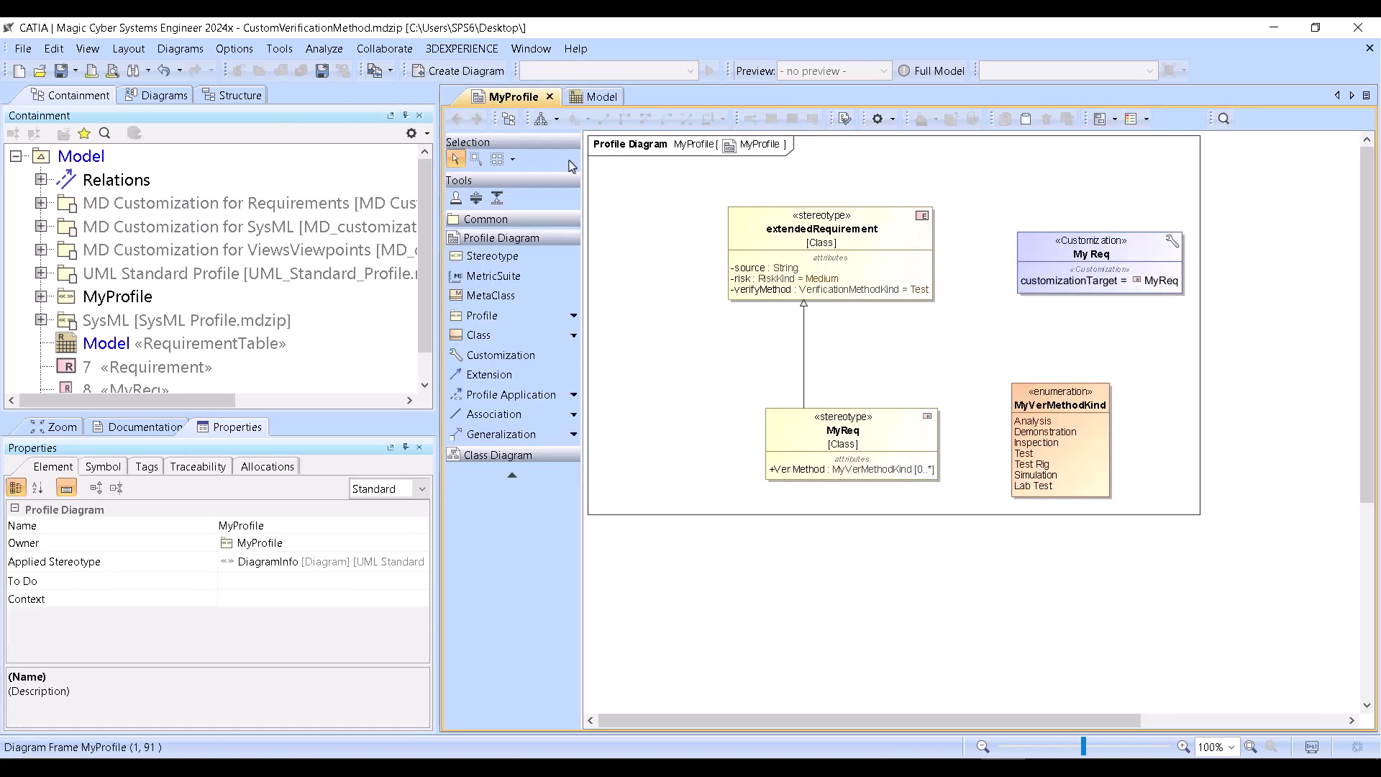
left_click(101, 157)
left_click(1122, 248)
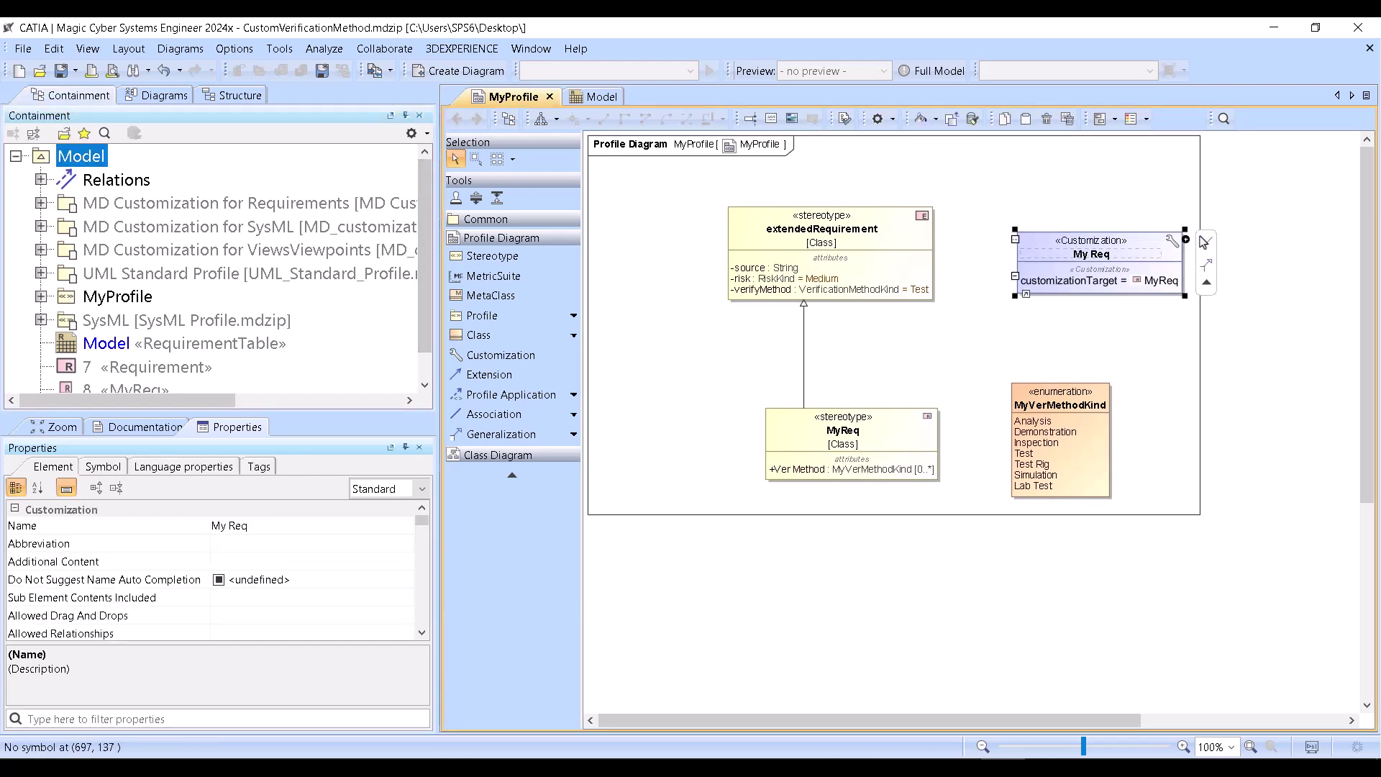
left_click(1185, 240)
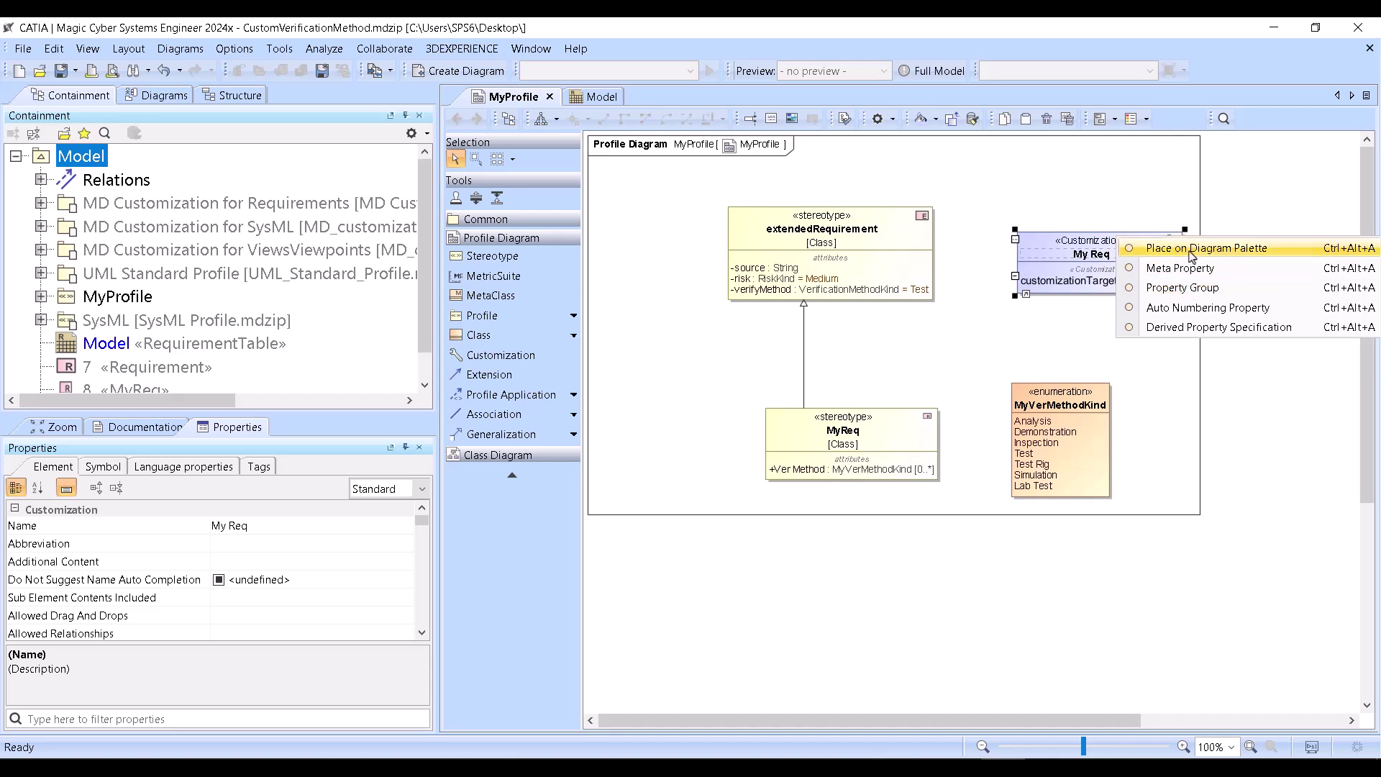
left_click(1192, 255)
type("Re")
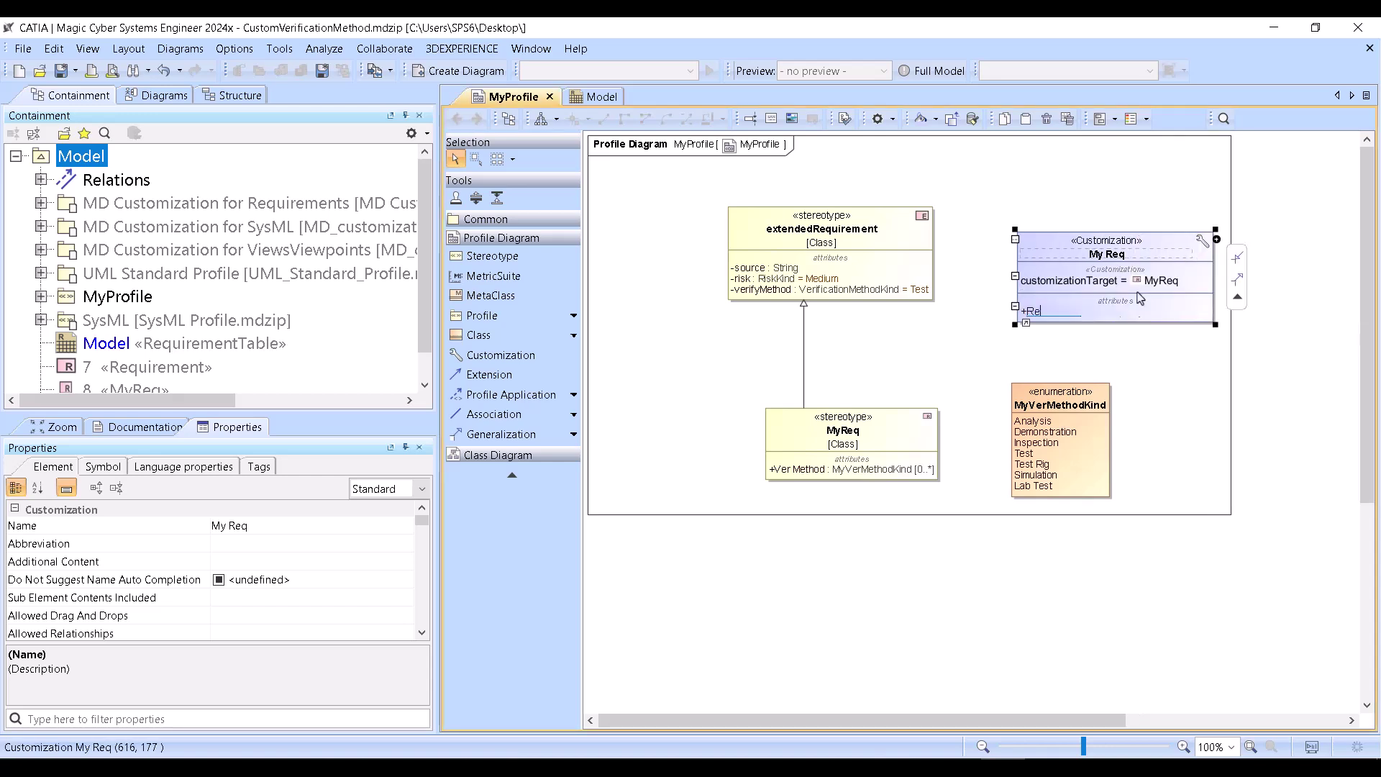
type("q")
key("Return")
left_click(1137, 352)
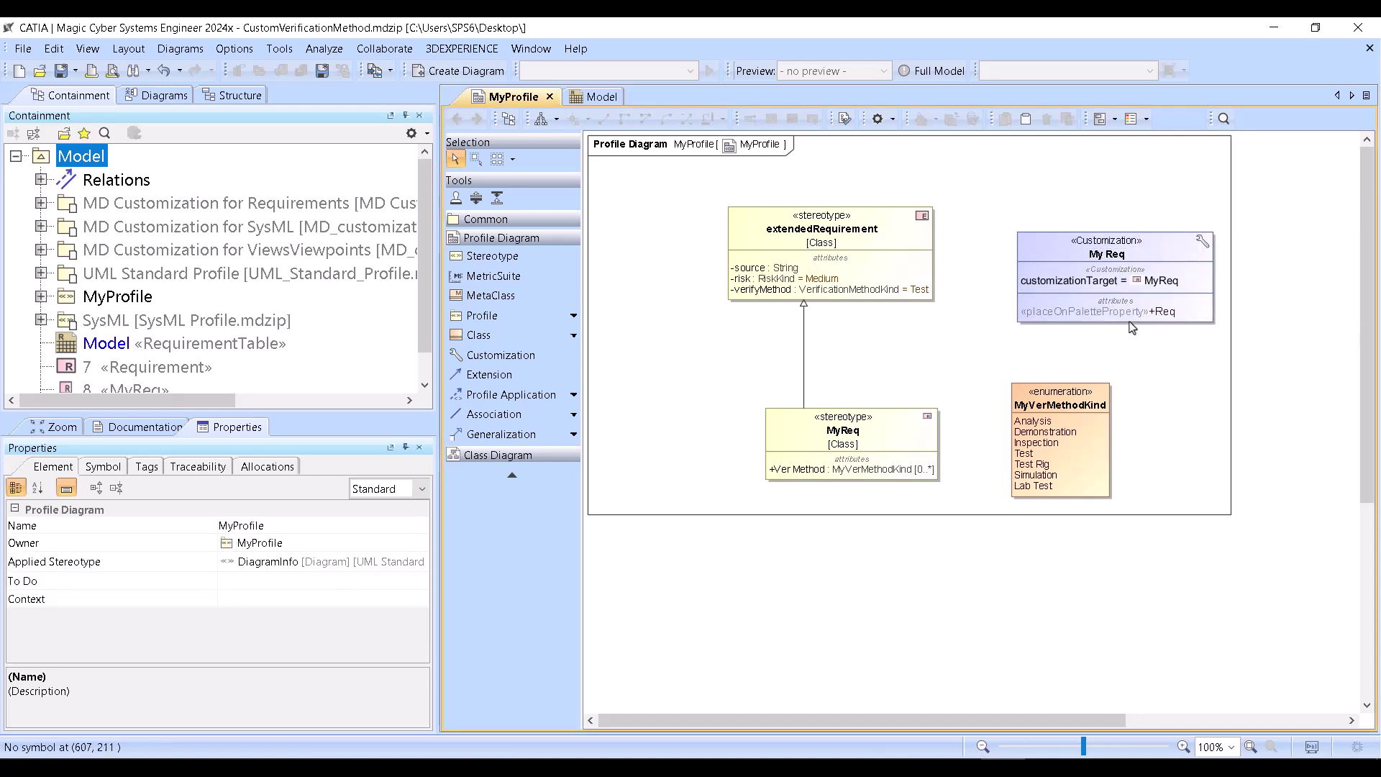
Set the Req property's diagram type to SysML Block Definition Diagram and place MyReq first under Requirements Diagram.
double_click(1163, 320)
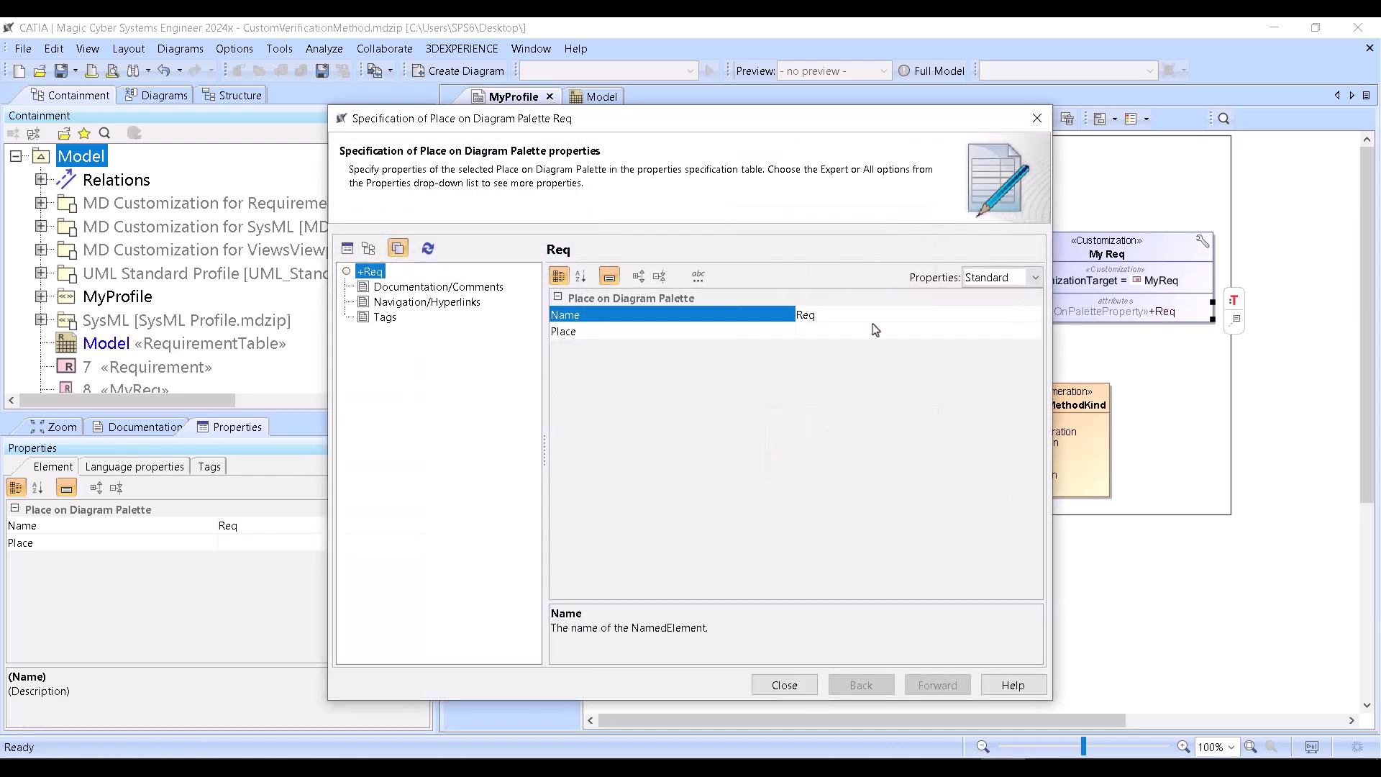
left_click(947, 332)
left_click(1034, 332)
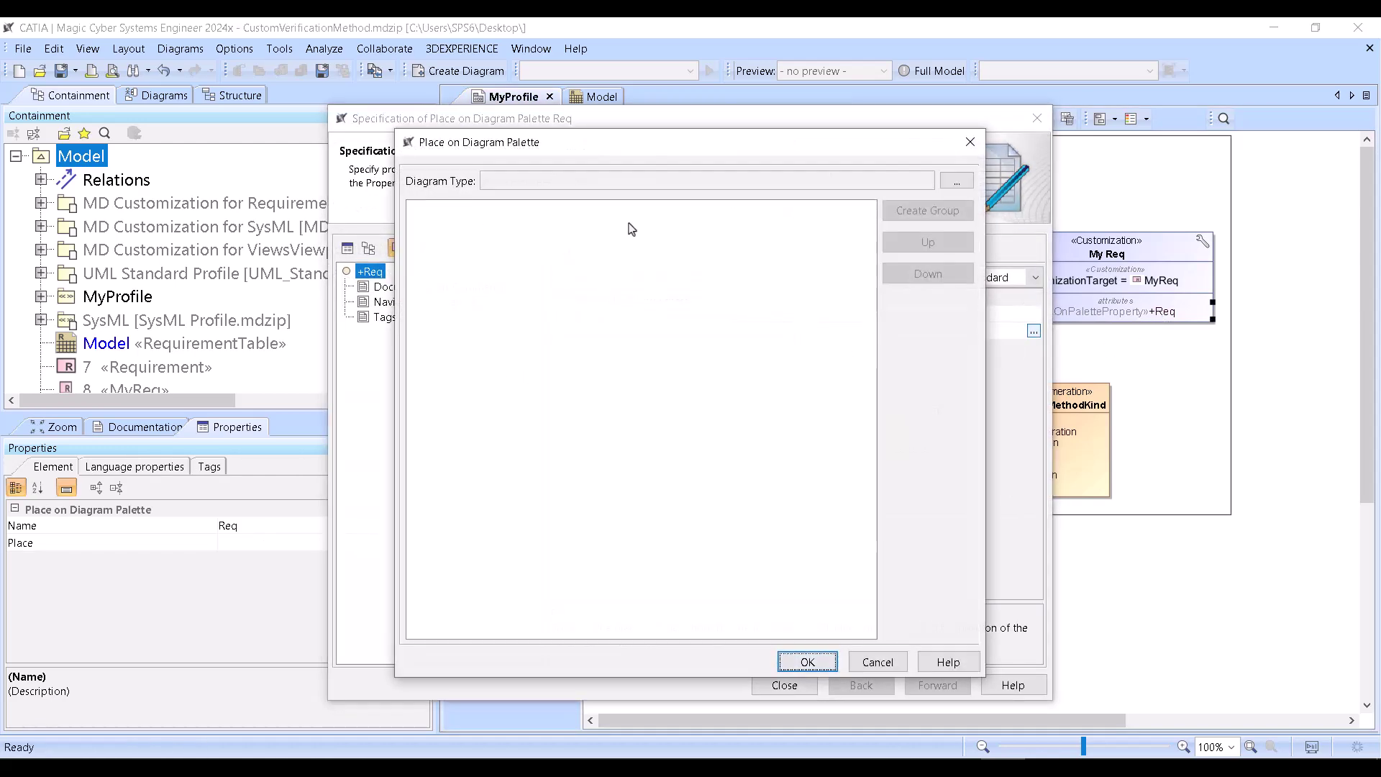
left_click(958, 184)
double_click(526, 225)
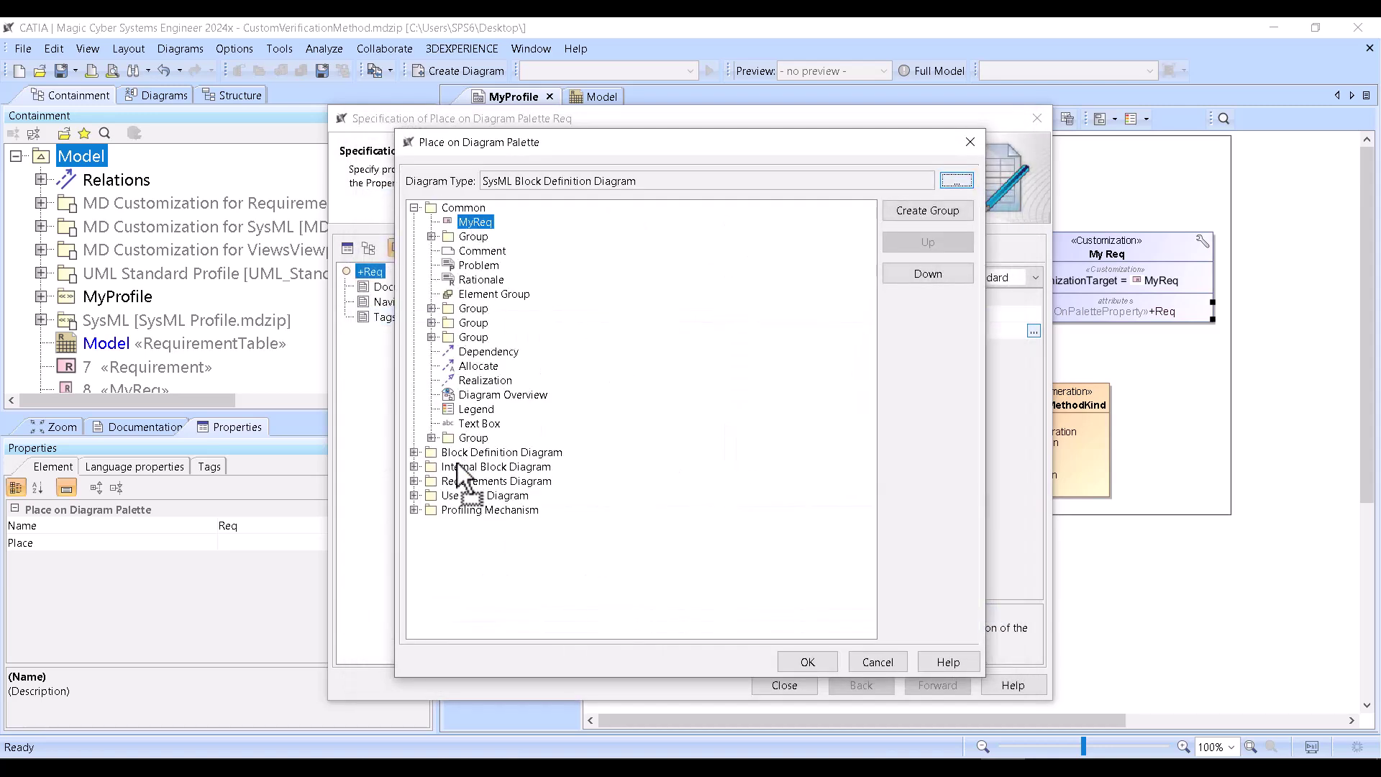
left_click_drag(458, 483, 463, 481)
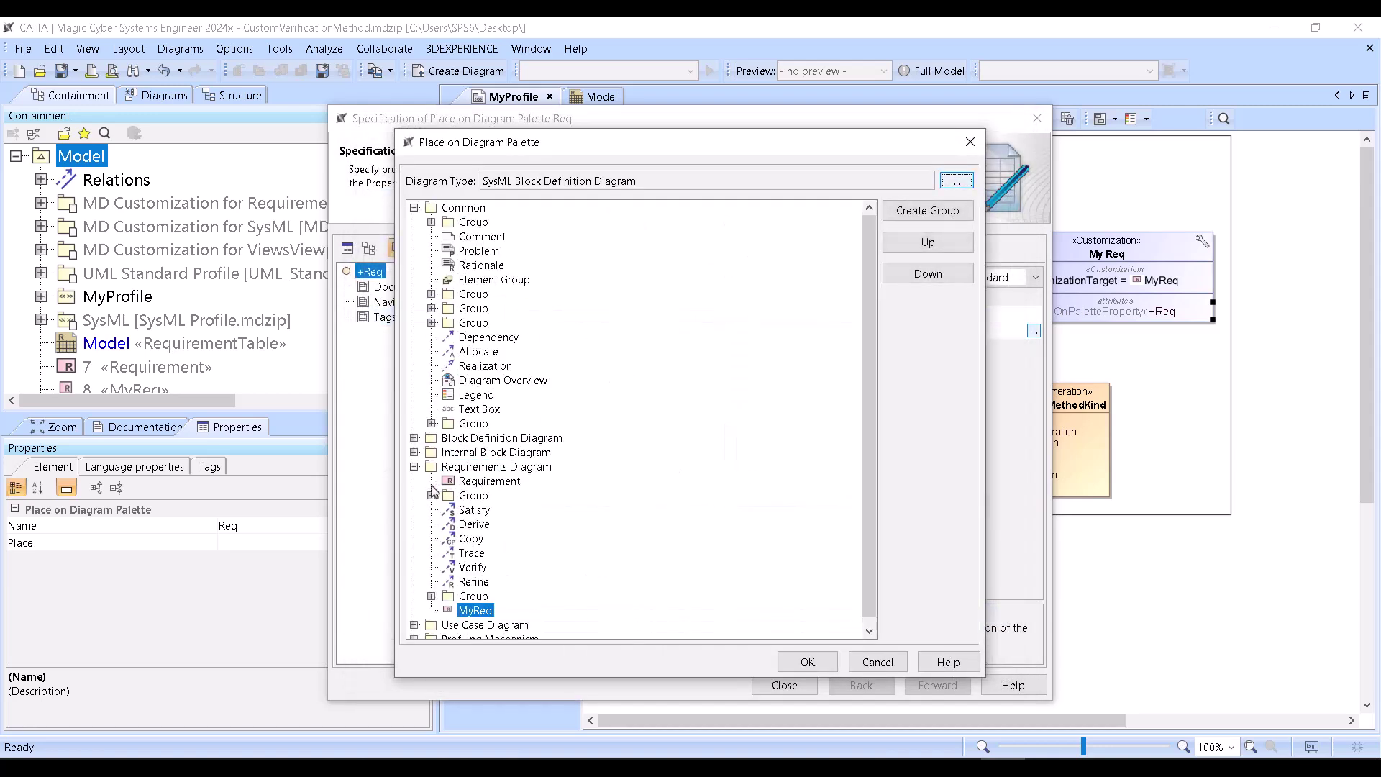
left_click_drag(476, 608, 471, 473)
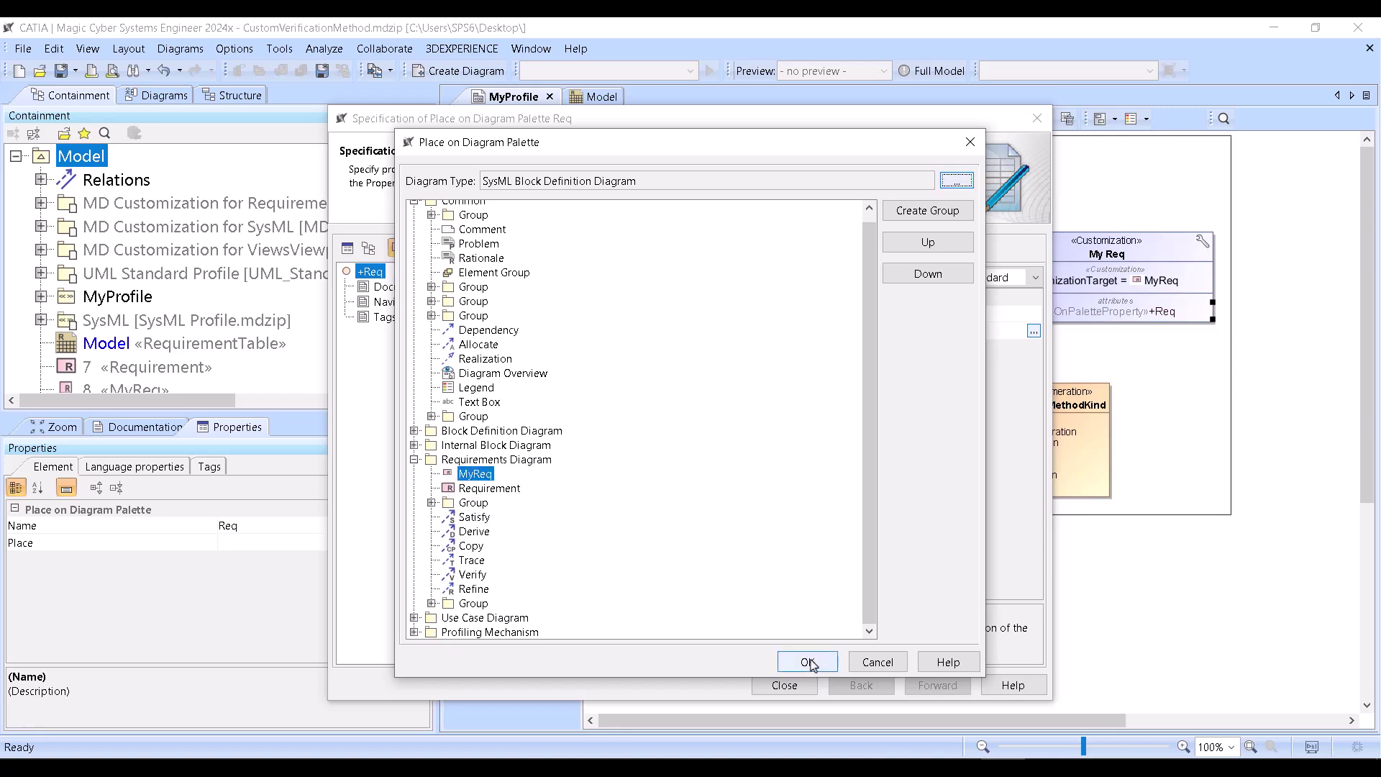
Try MyReq in a new palette group, and move it back out to just below Requirement under Requirements Diagram.
left_click(914, 210)
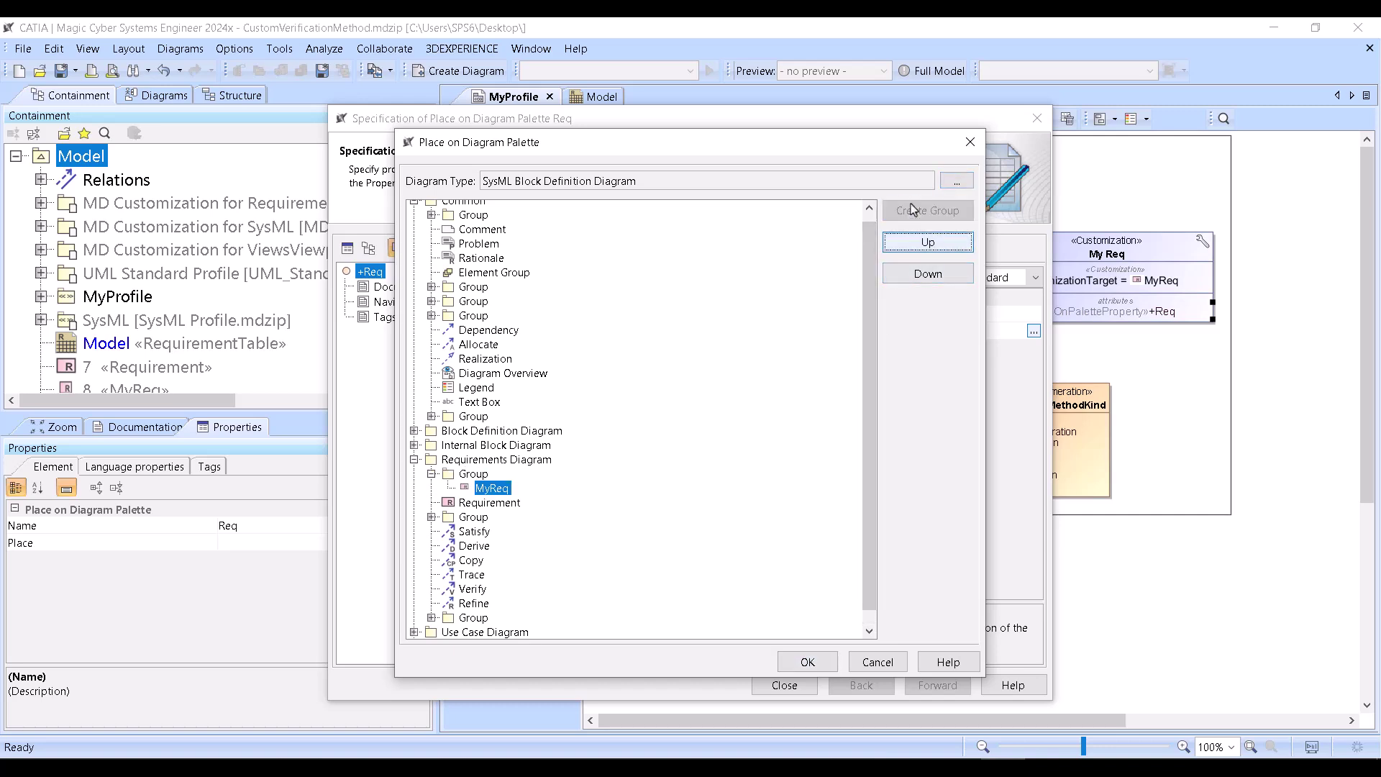
left_click_drag(480, 489, 448, 484)
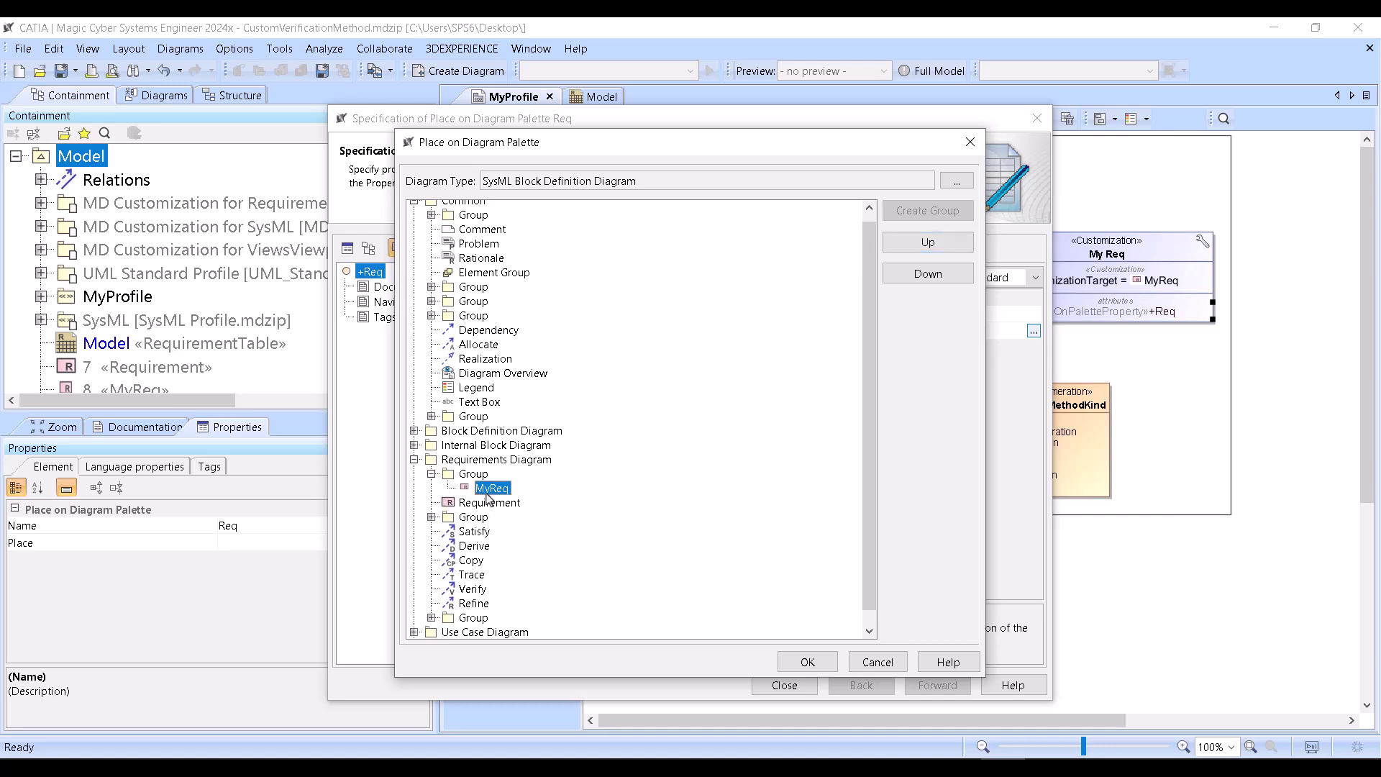
mouse_move(485, 475)
left_mouse_down()
mouse_move(478, 464)
mouse_move(450, 498)
mouse_move(467, 520)
mouse_move(464, 462)
left_mouse_up()
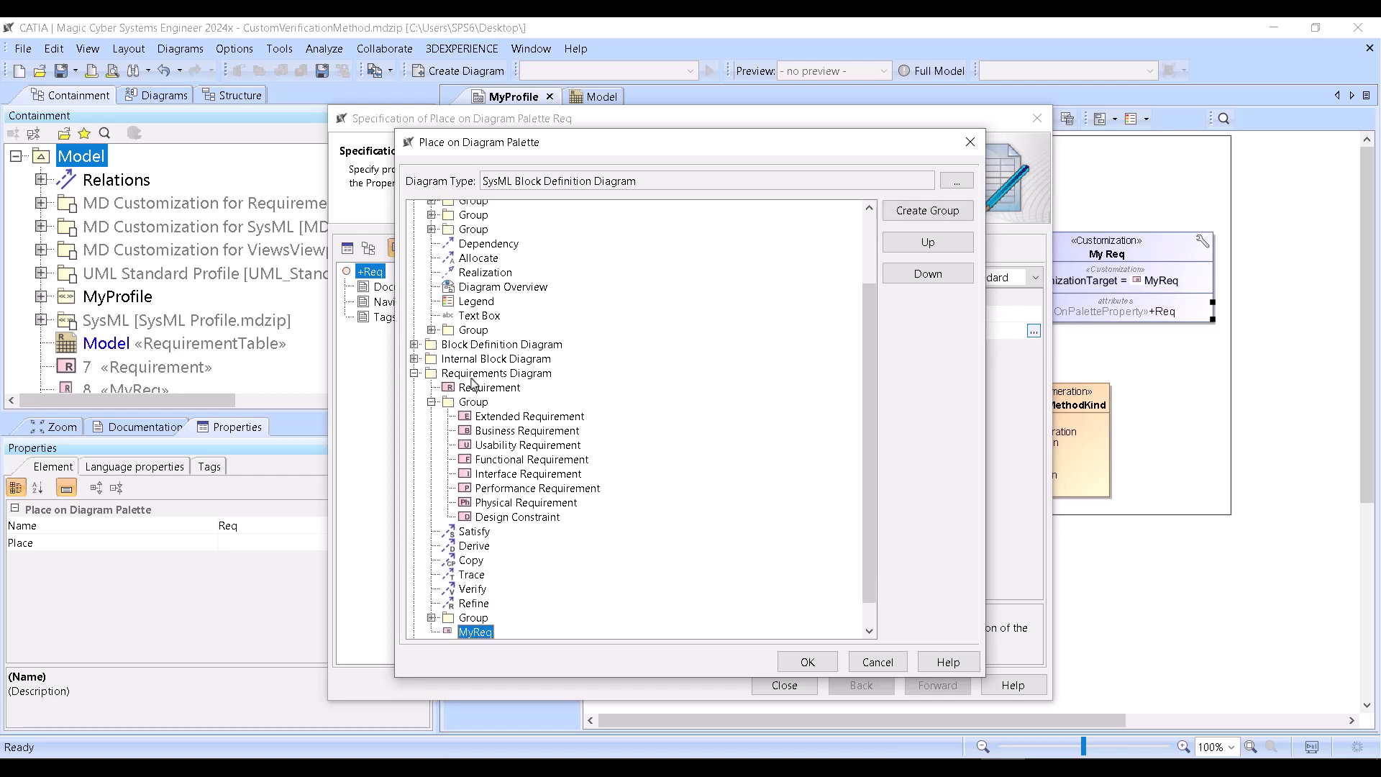
scroll(476, 613, "down", 1)
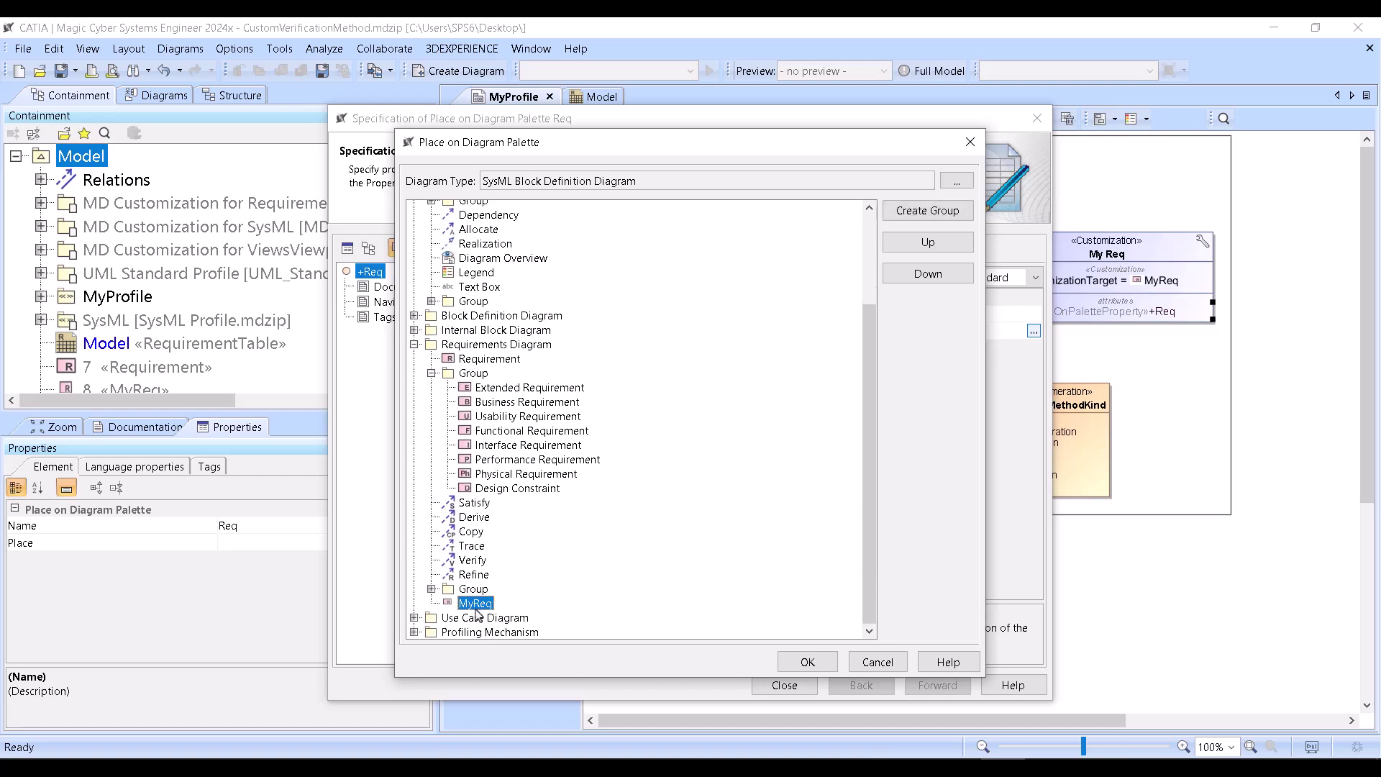
left_click_drag(471, 598, 464, 389)
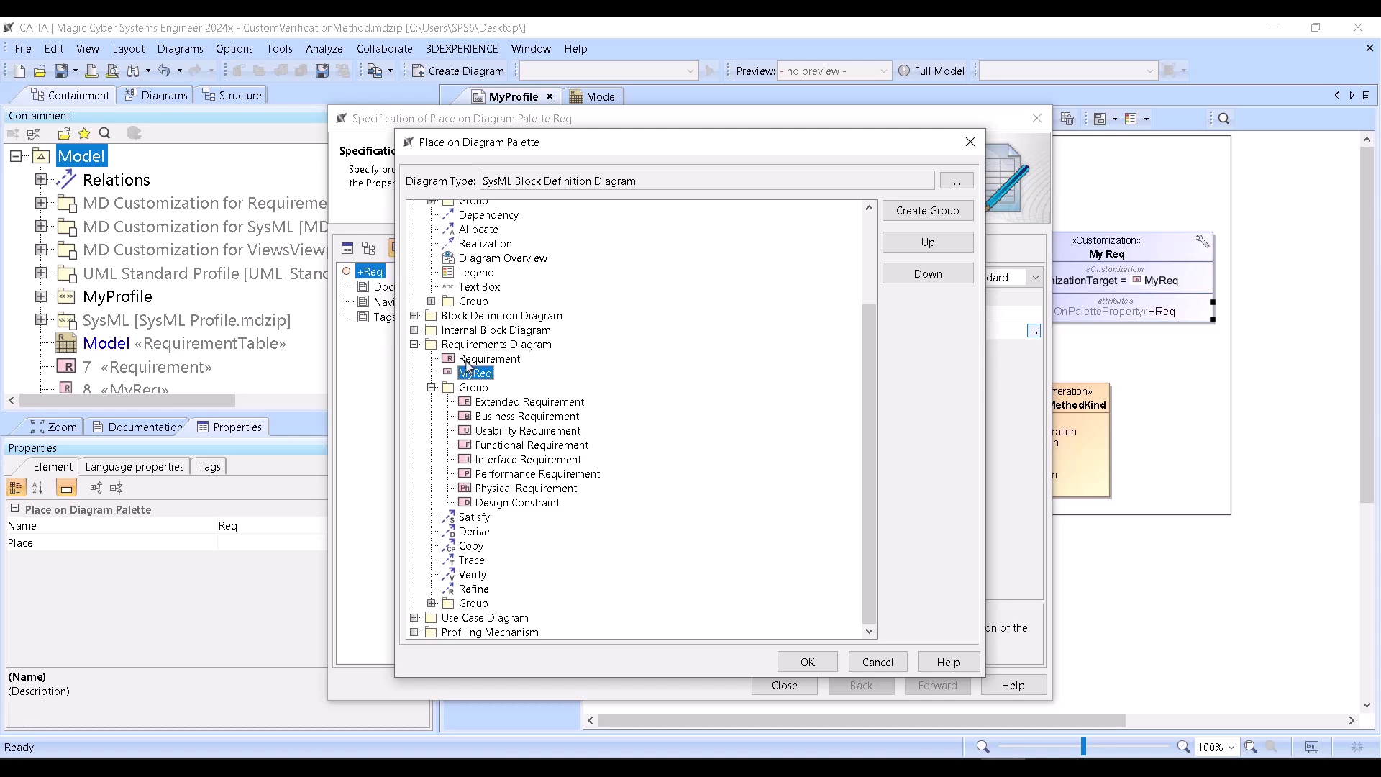
left_click(431, 604)
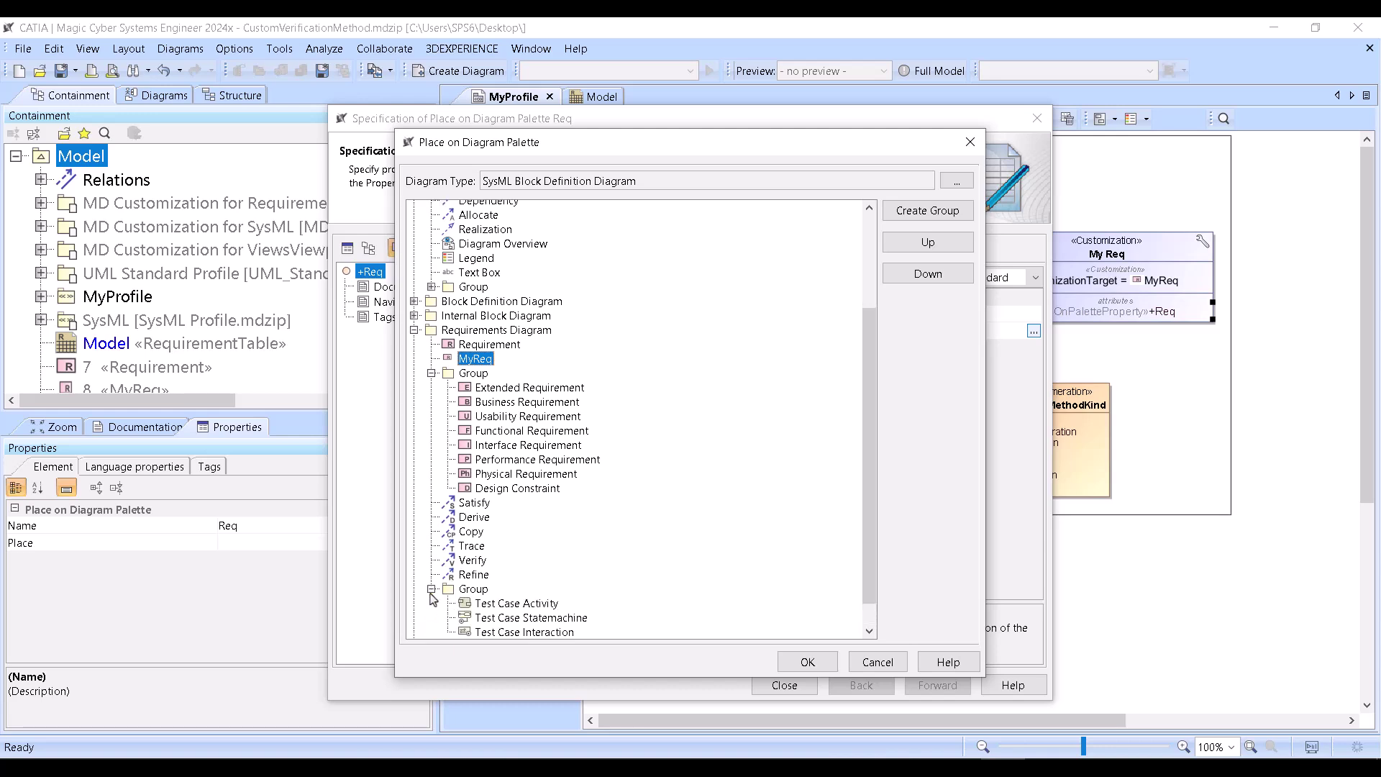
left_click(431, 590)
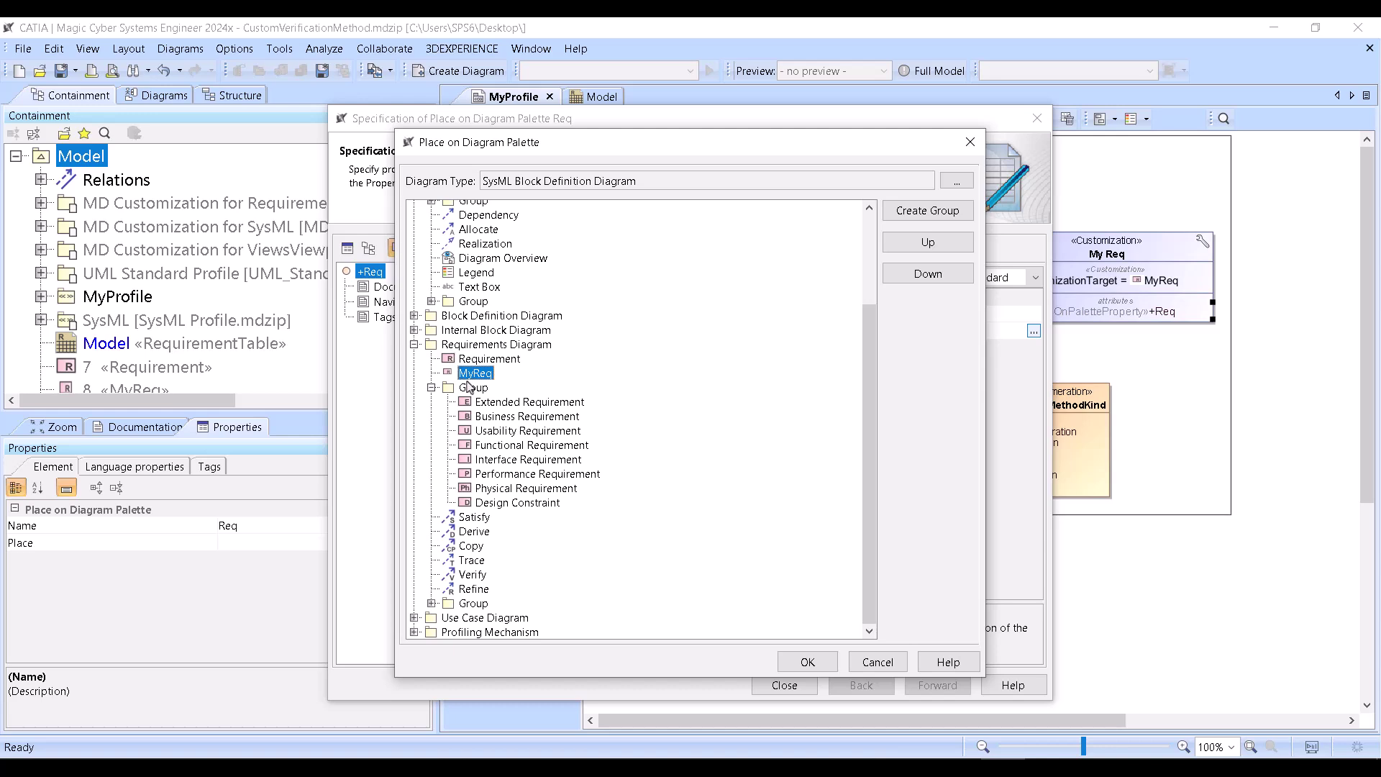
Place MyReq in a new group above Requirement under Requirements Diagram, accept the palette placement and save the project.
left_click(928, 245)
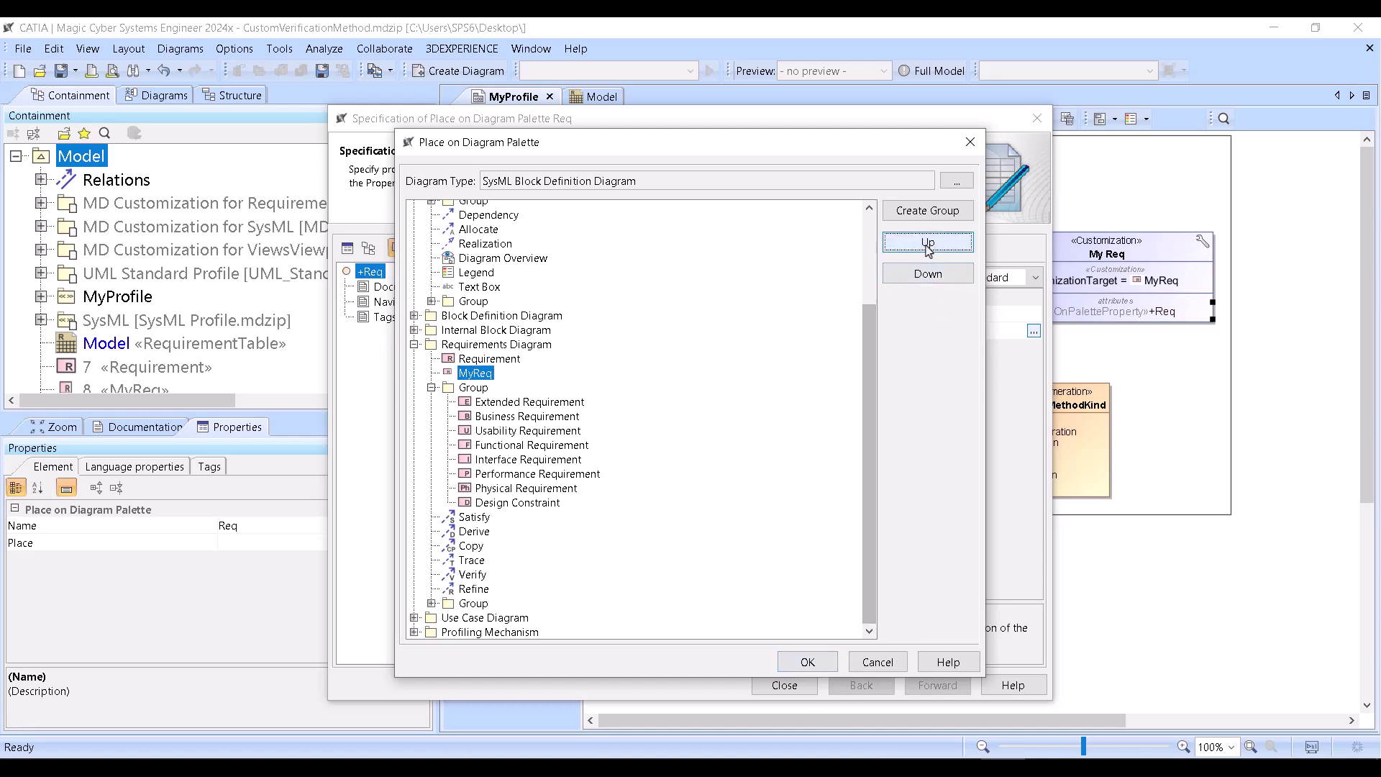
left_click(928, 243)
left_click(928, 213)
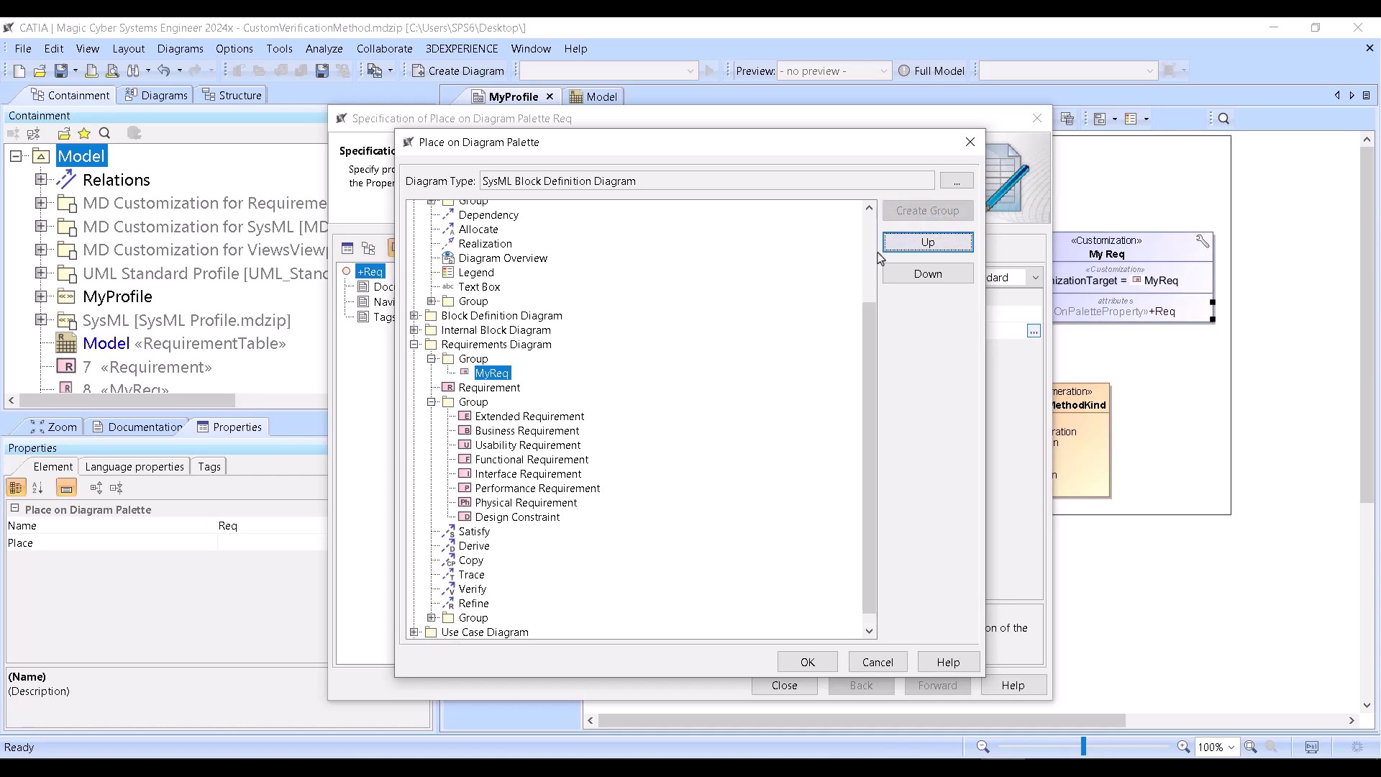
left_click_drag(486, 370, 466, 360)
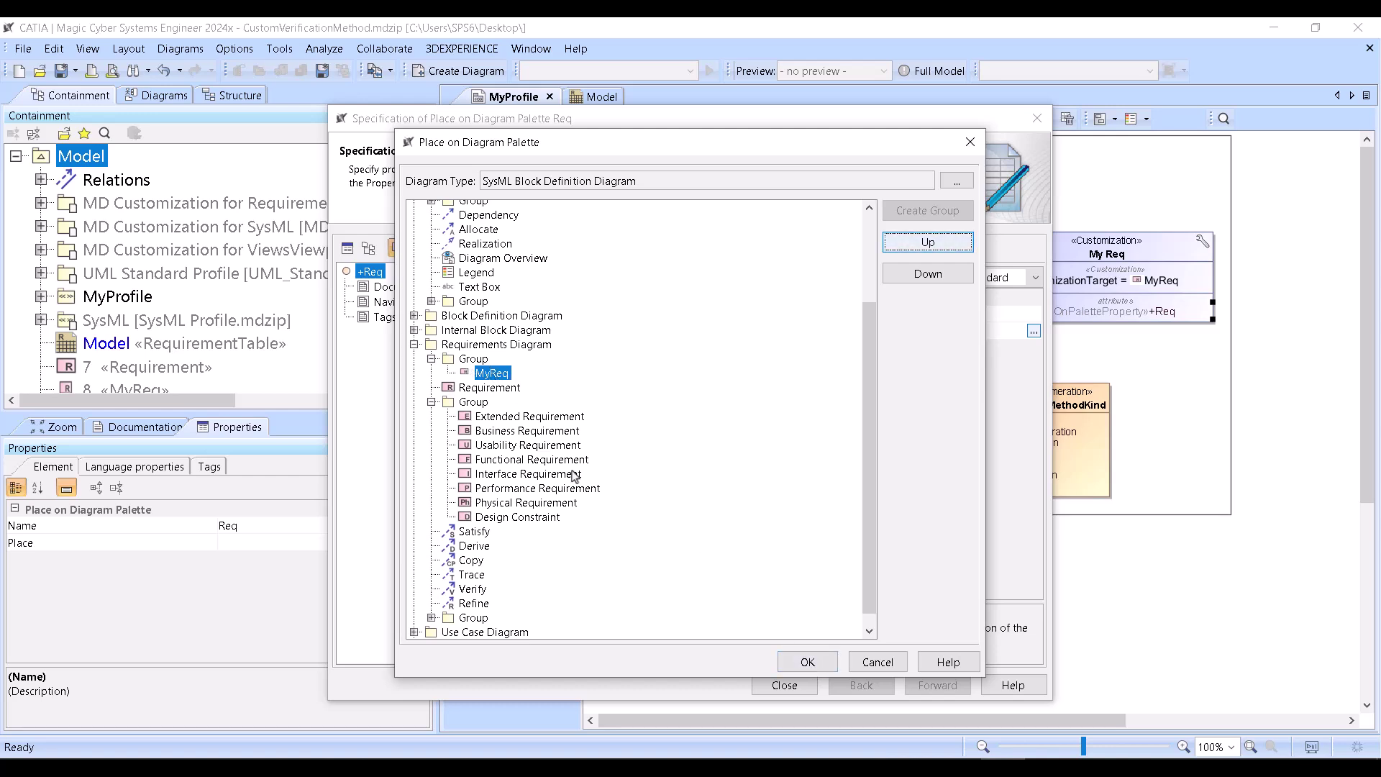
left_click(805, 662)
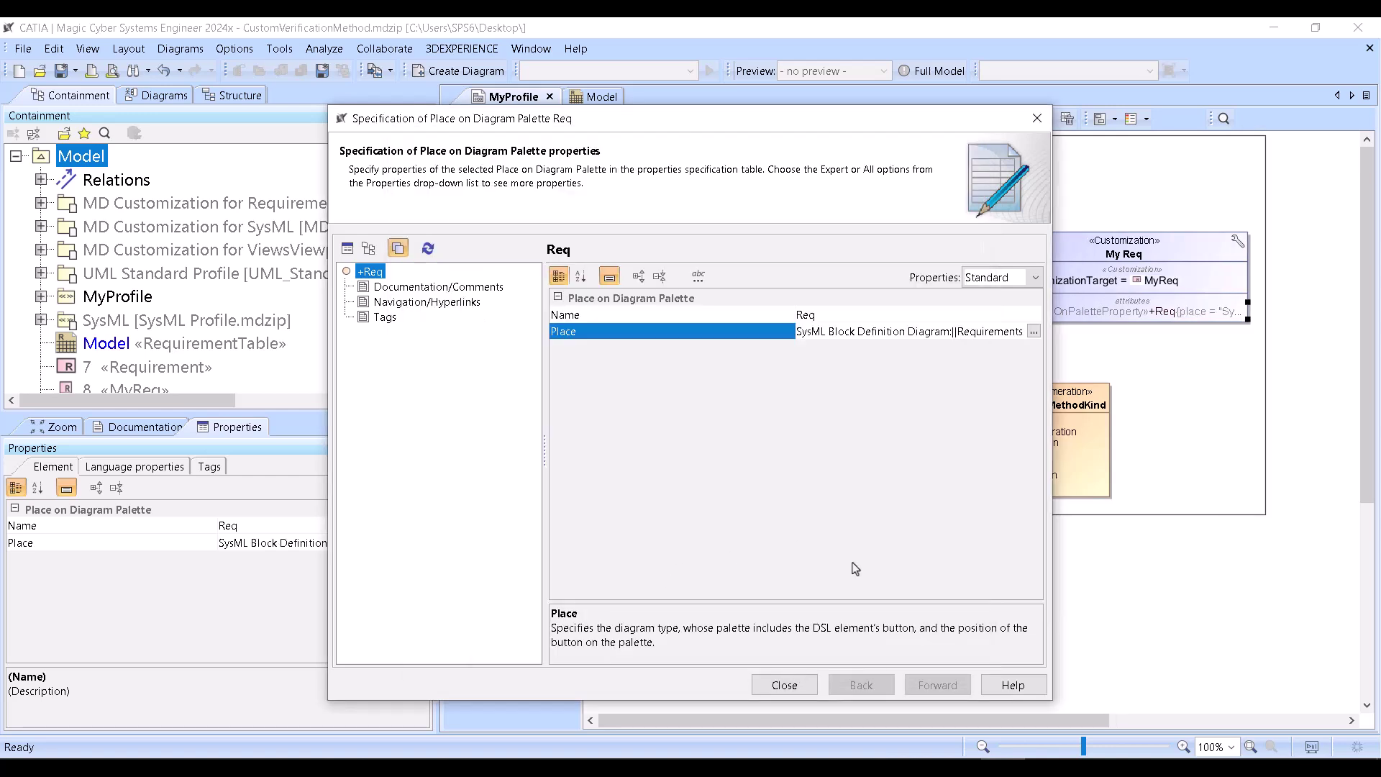
left_click(784, 686)
left_click(62, 71)
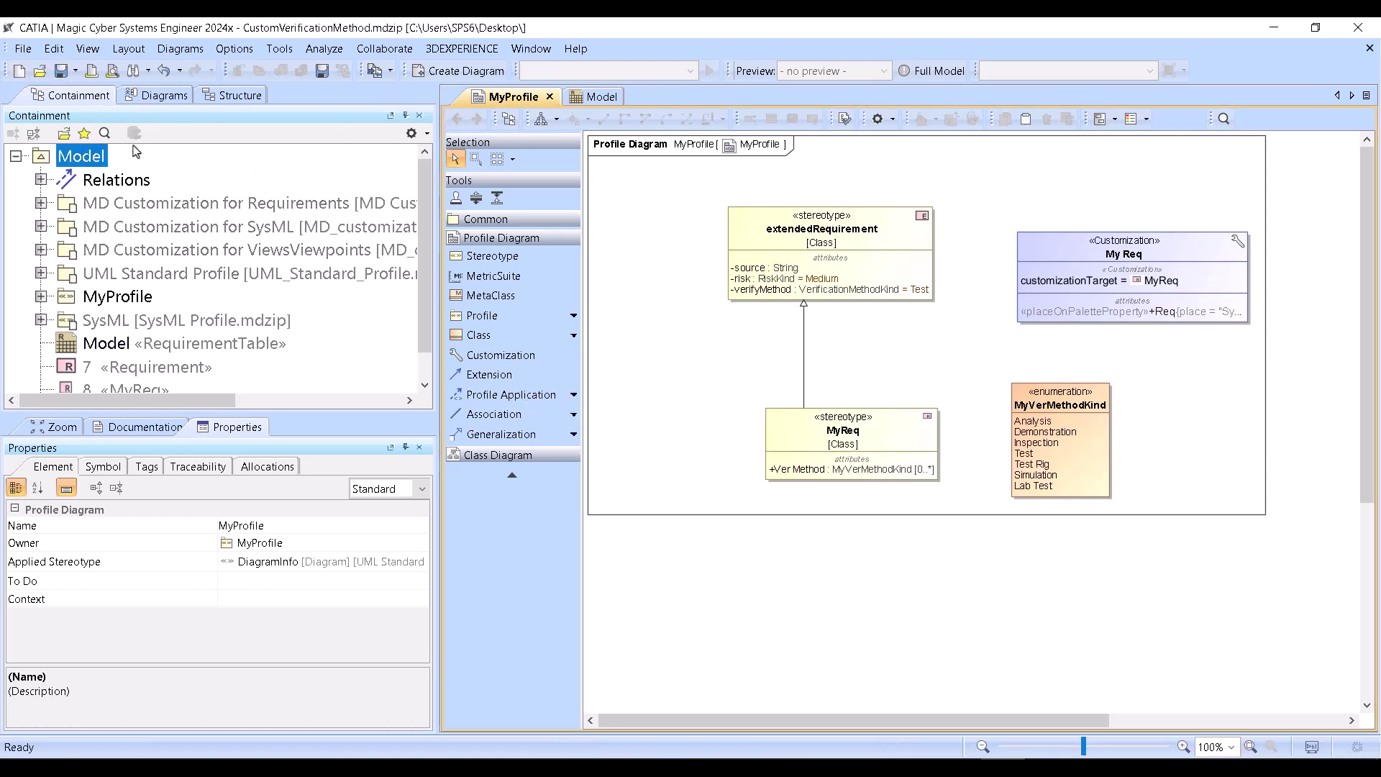
Create a SysML Block Definition Diagram in Model and place a MyReq element on it from the Requirements Diagram palette group.
left_click(461, 71)
double_click(521, 229)
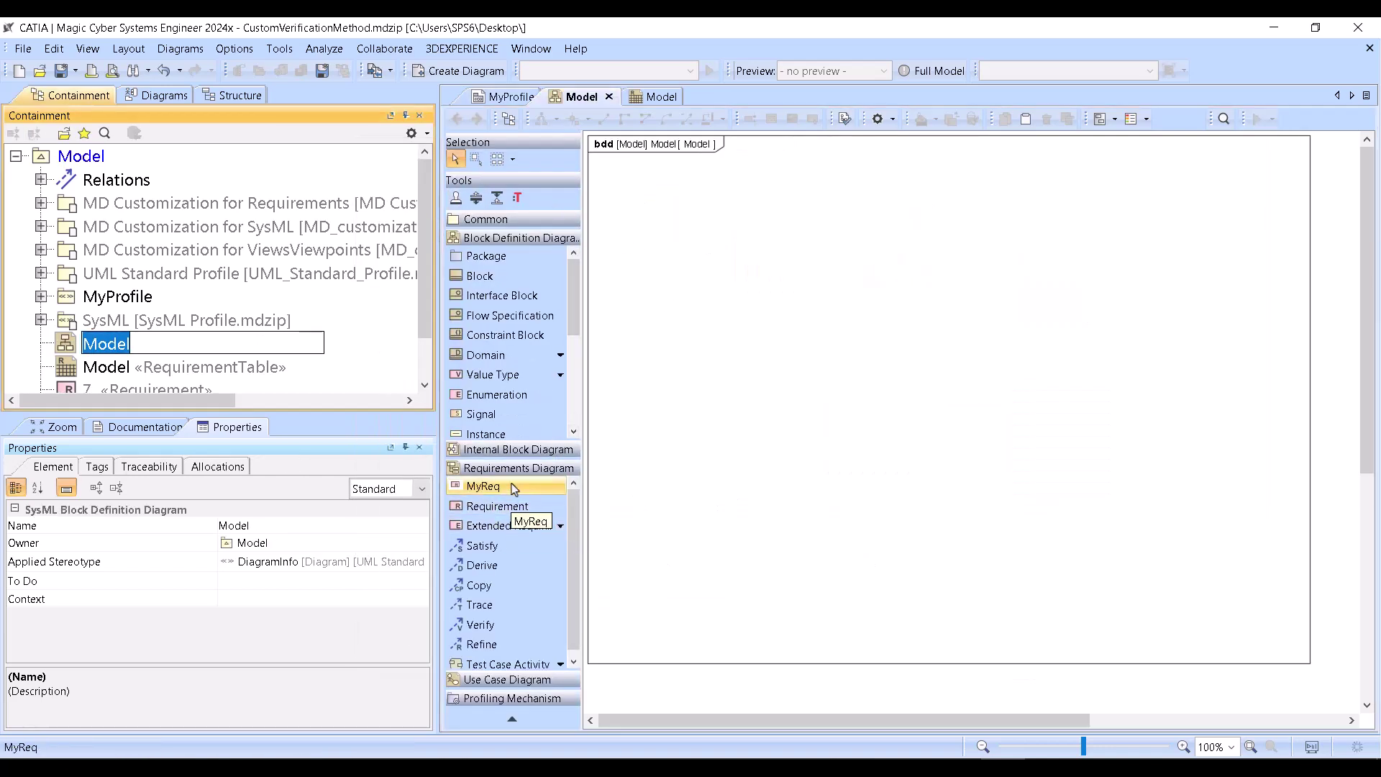
left_click(514, 486)
left_click(703, 237)
left_click(685, 382)
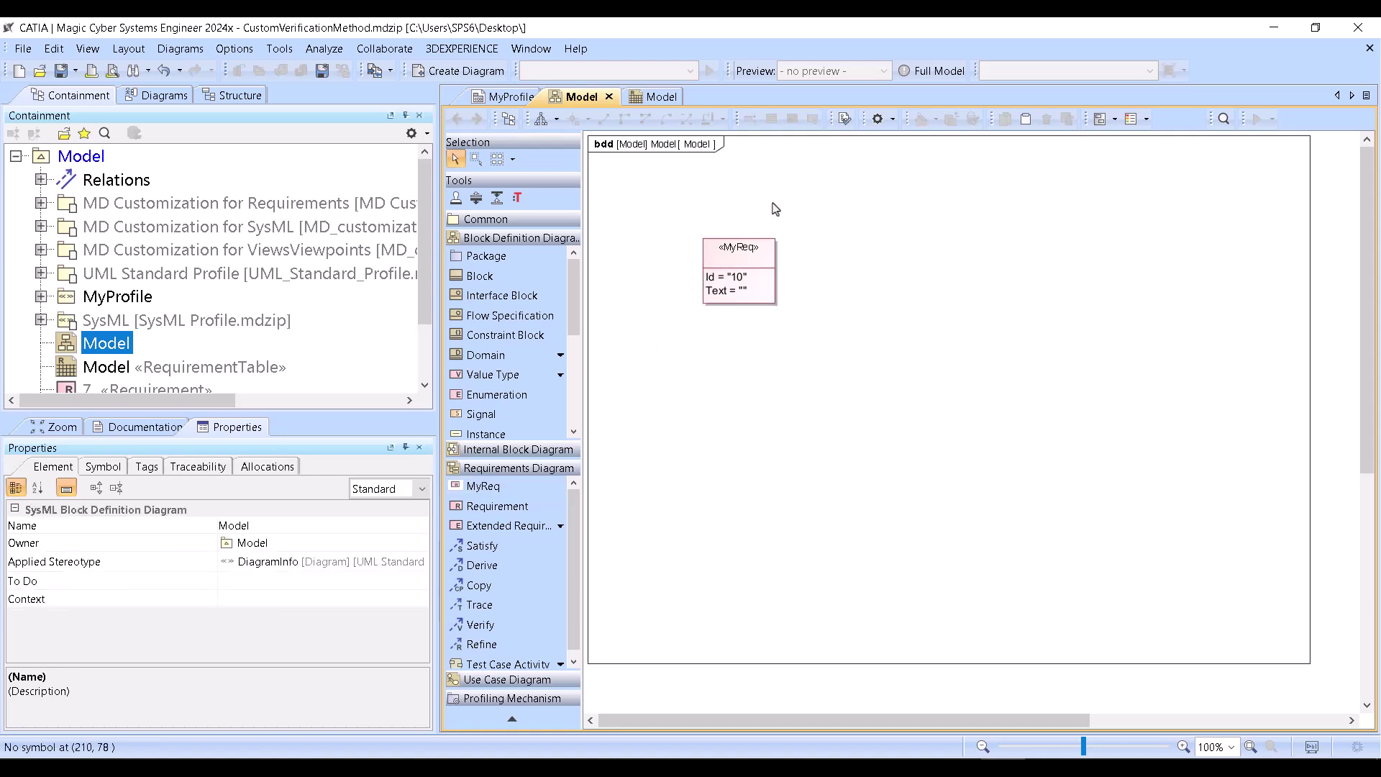
Inspect the new MyReq element's specification in the Expert property view, restore the Standard view and close the specification.
double_click(746, 259)
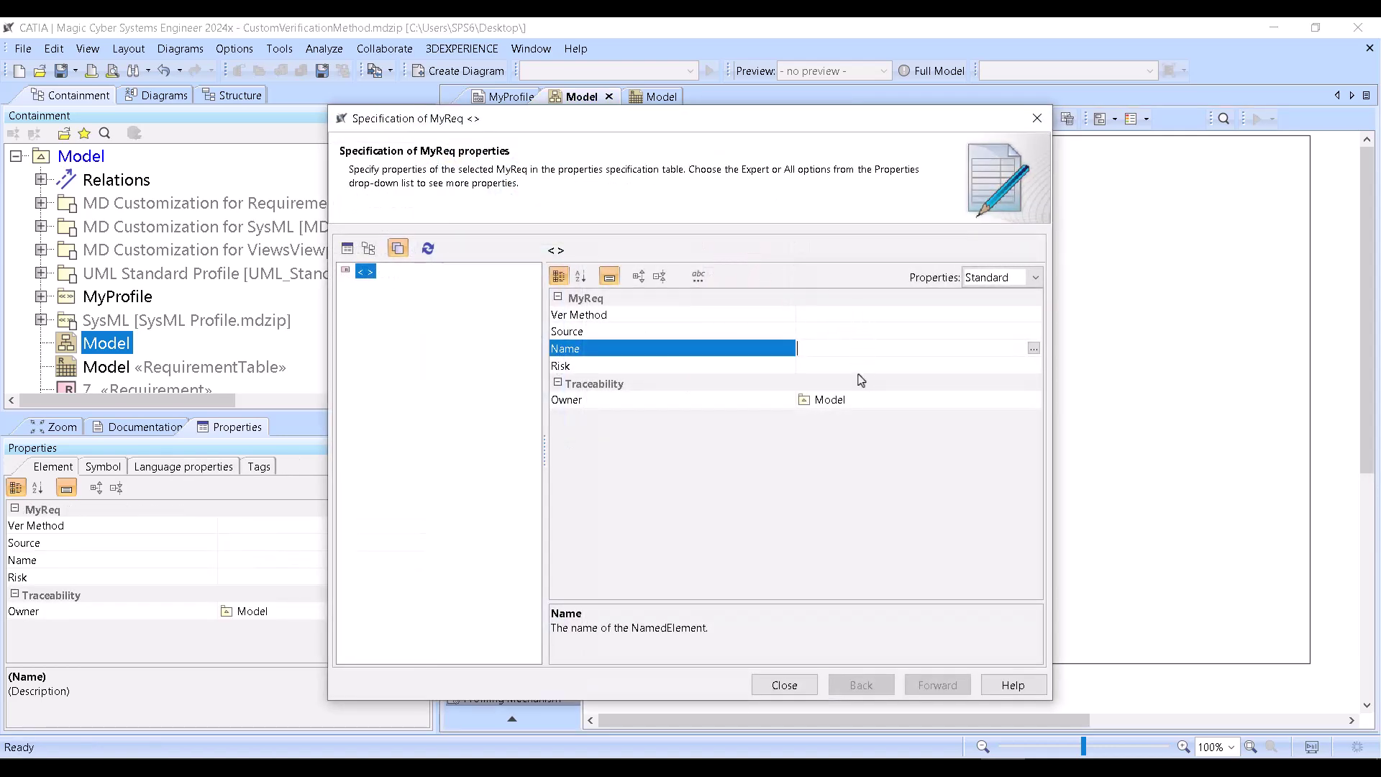
left_click(1001, 277)
left_click(998, 316)
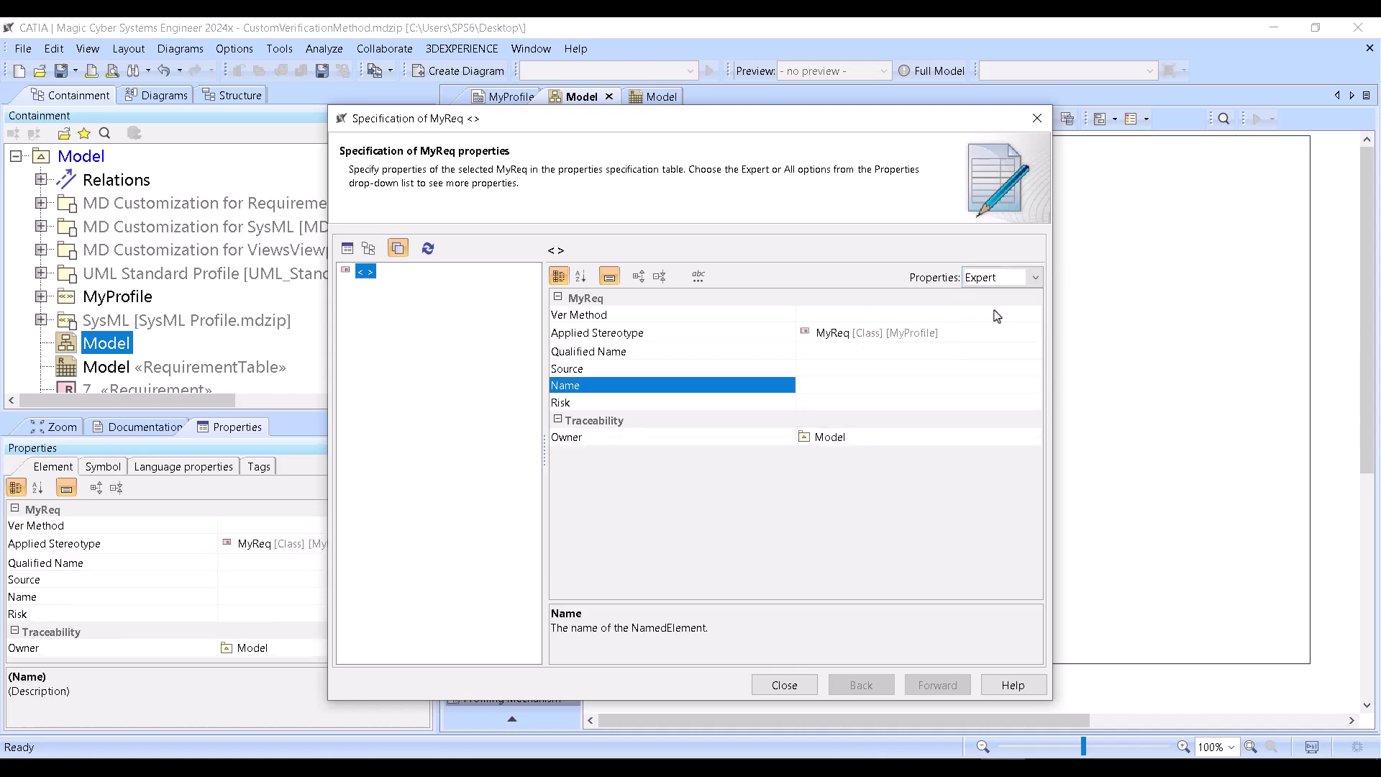
left_click(980, 279)
left_click(979, 297)
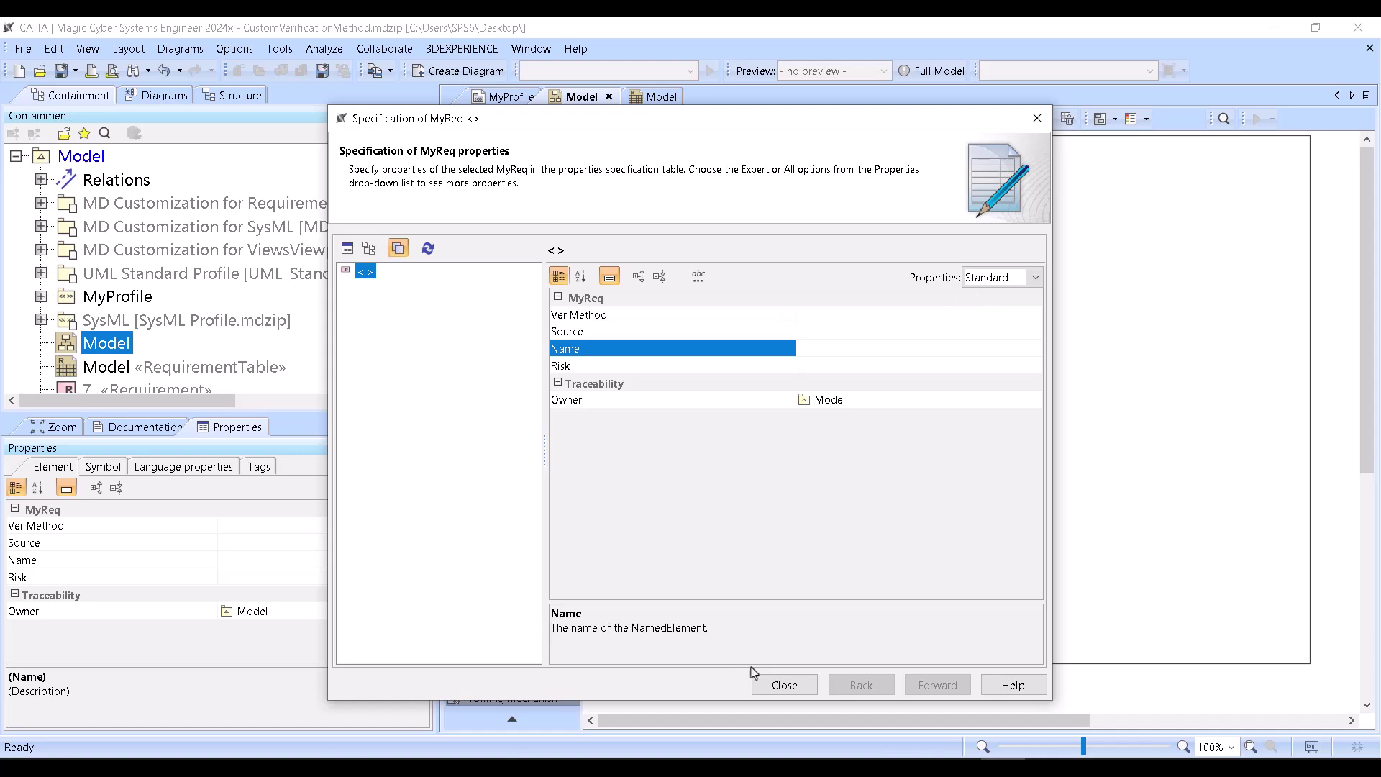
left_click(766, 684)
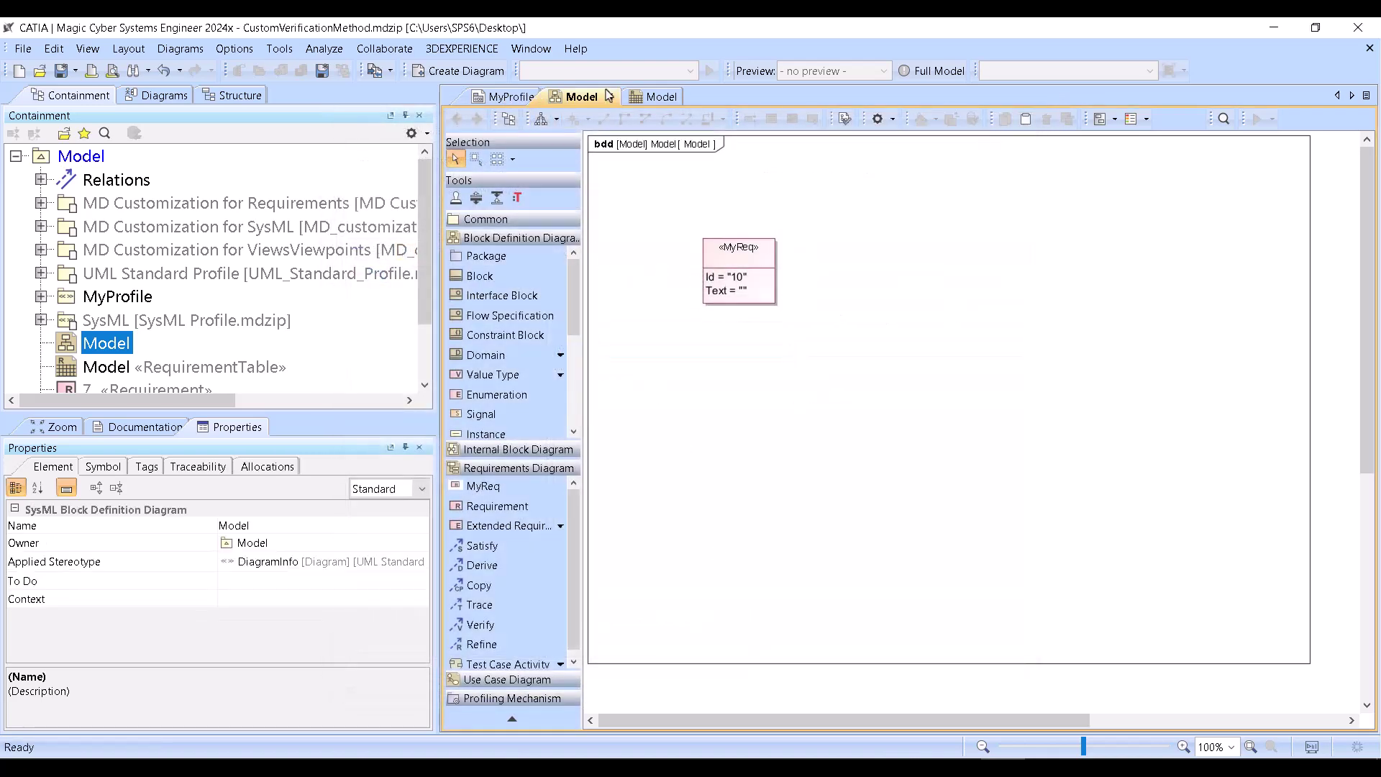
Check the requirement table and return to the MyProfile profile diagram.
left_click(650, 97)
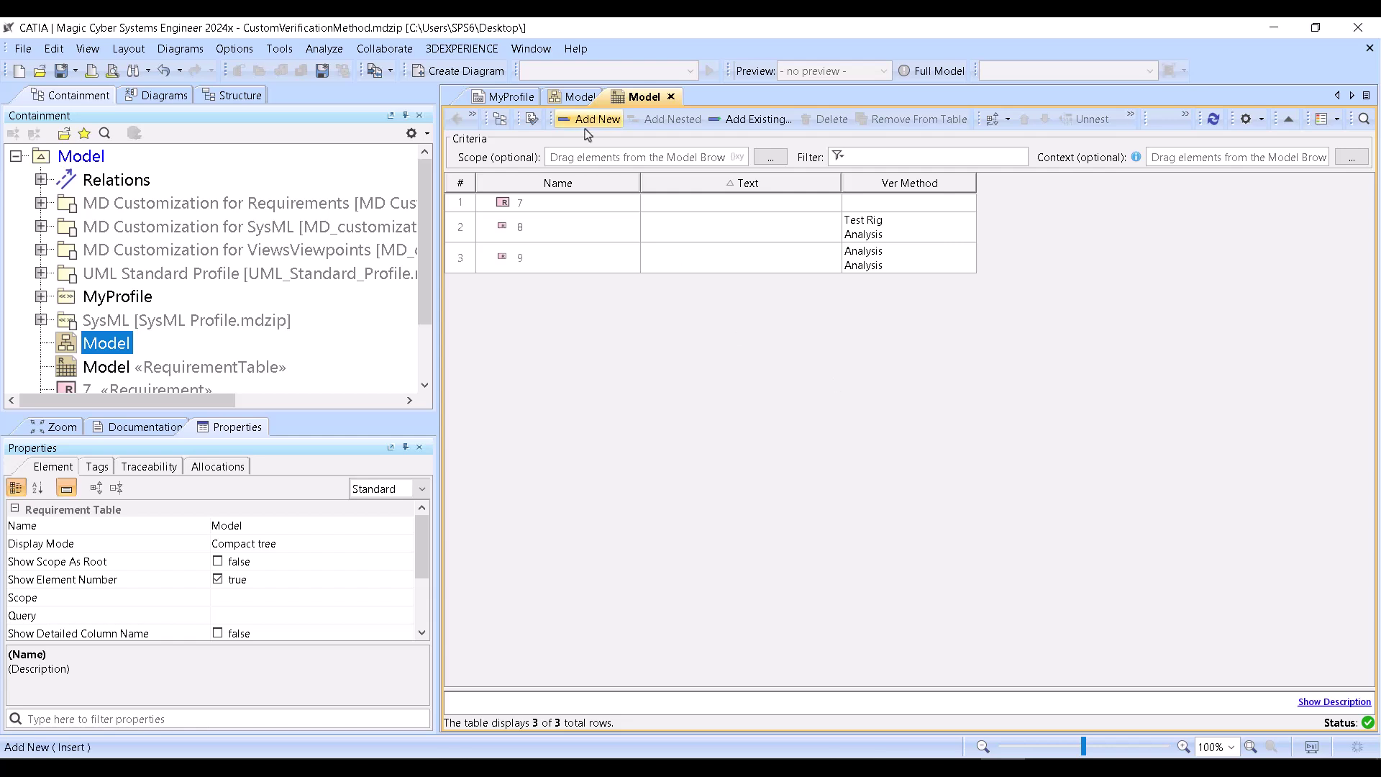
left_click(529, 98)
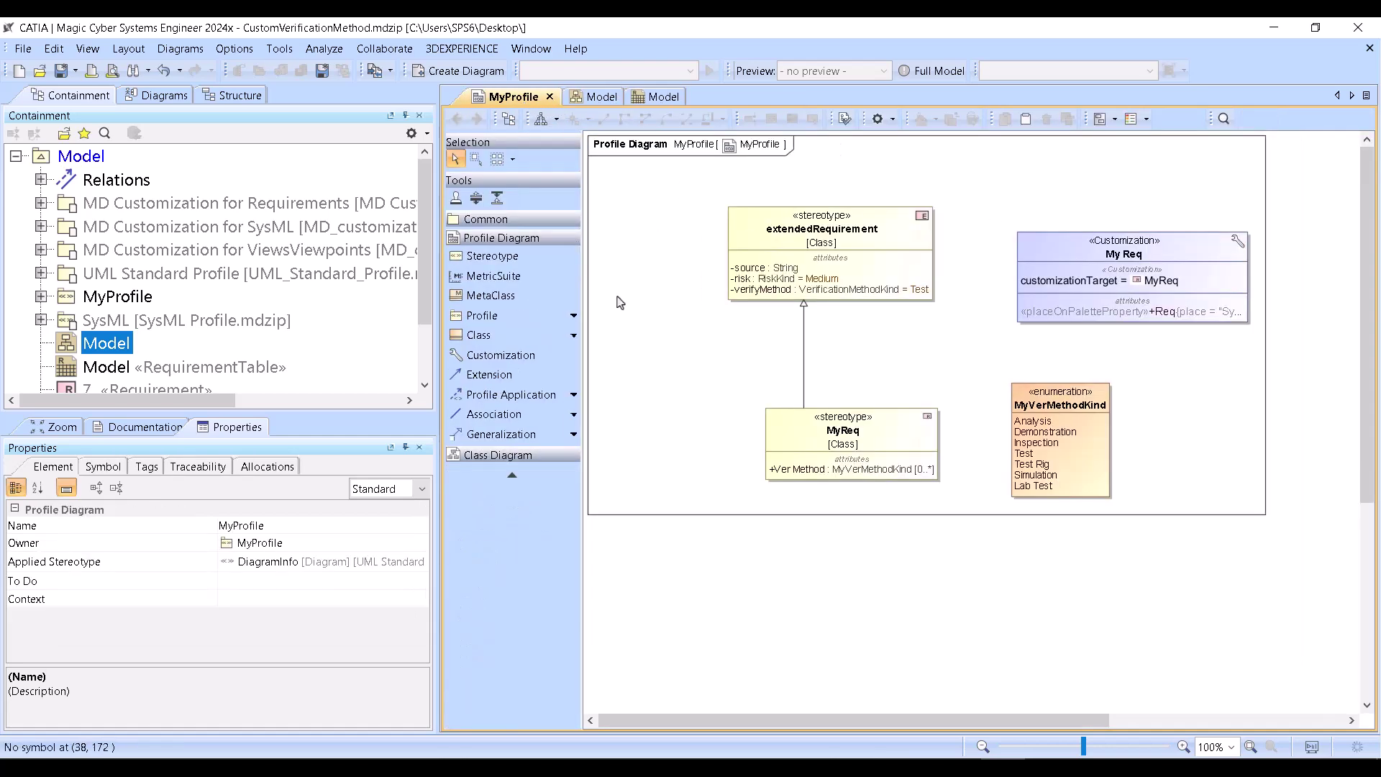